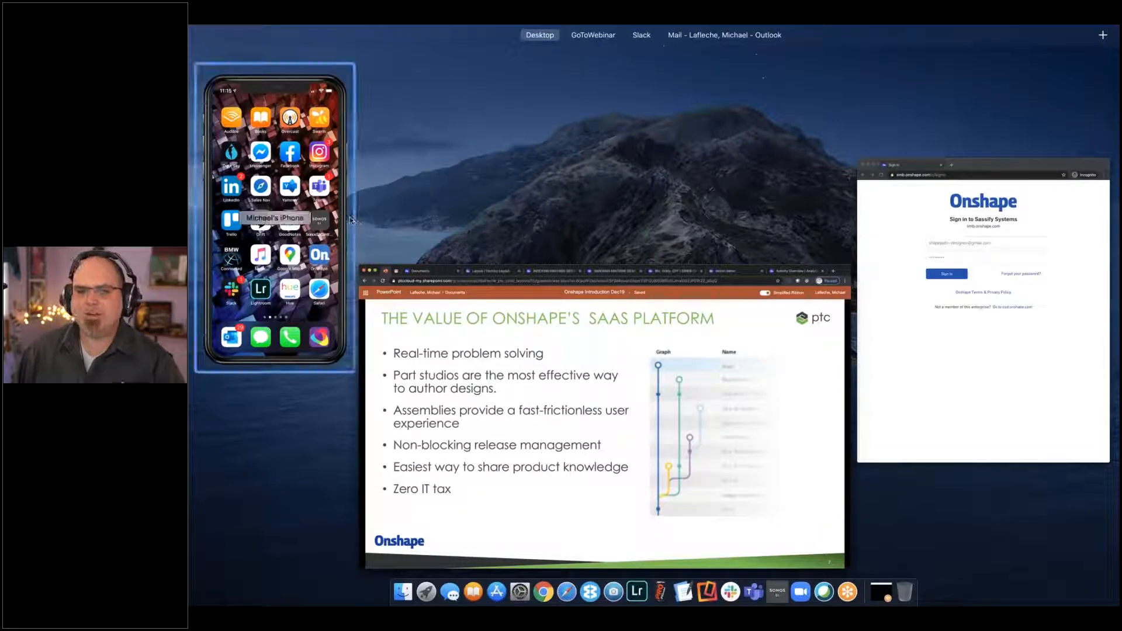
- Switch to Onshape's Documents page in Chrome and look through the projects, folders and documents in My Onshape
left_click(477, 373)
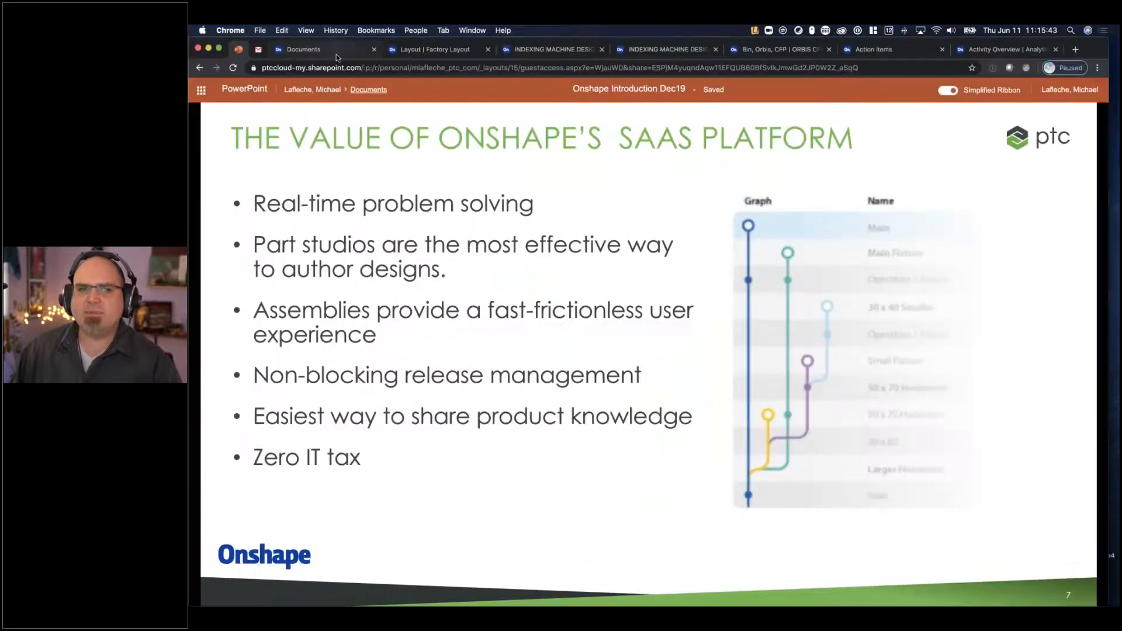
left_click(335, 53)
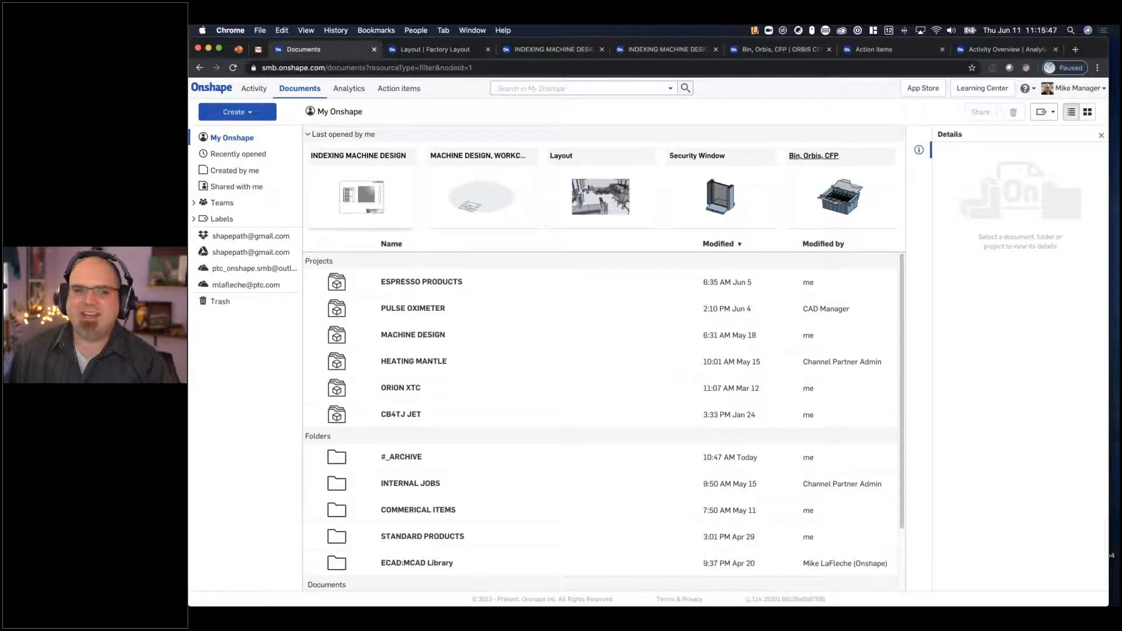
scroll(467, 381, "down", 3)
scroll(470, 380, "up", 3)
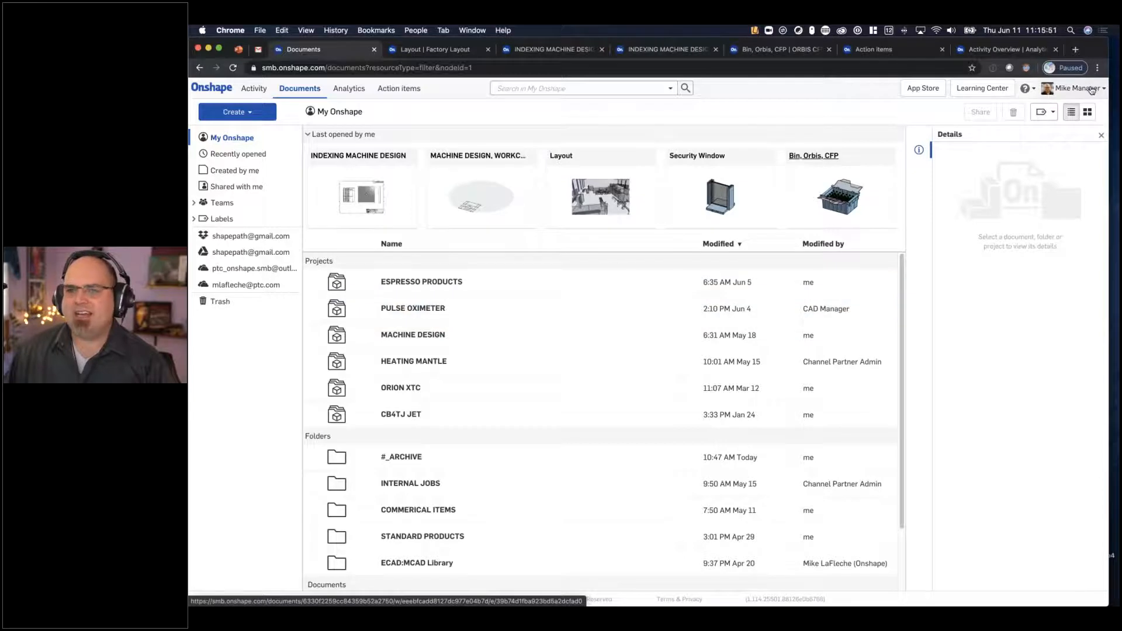
scroll(1090, 91, "up", 5, "ctrl")
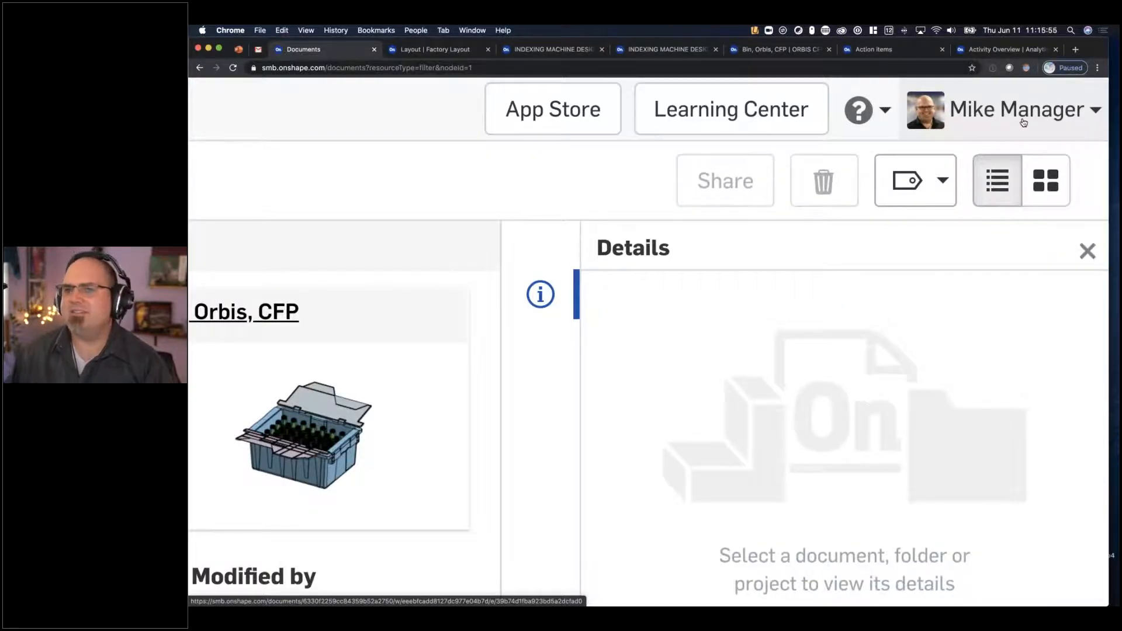
scroll(1022, 114, "down", 7, "ctrl")
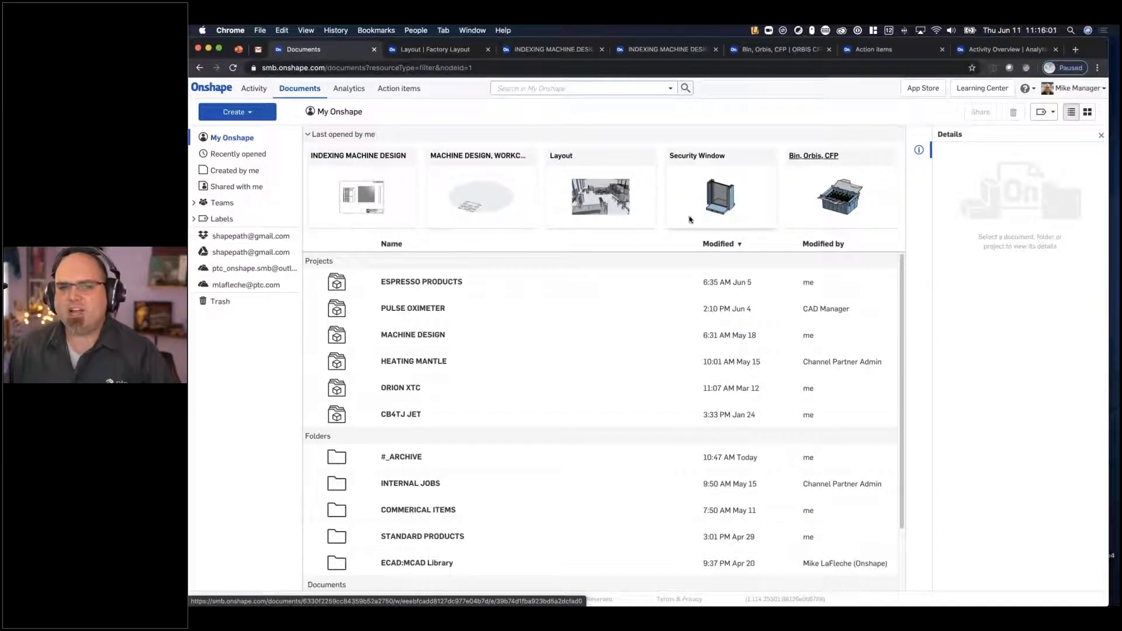
scroll(451, 315, "down", 3)
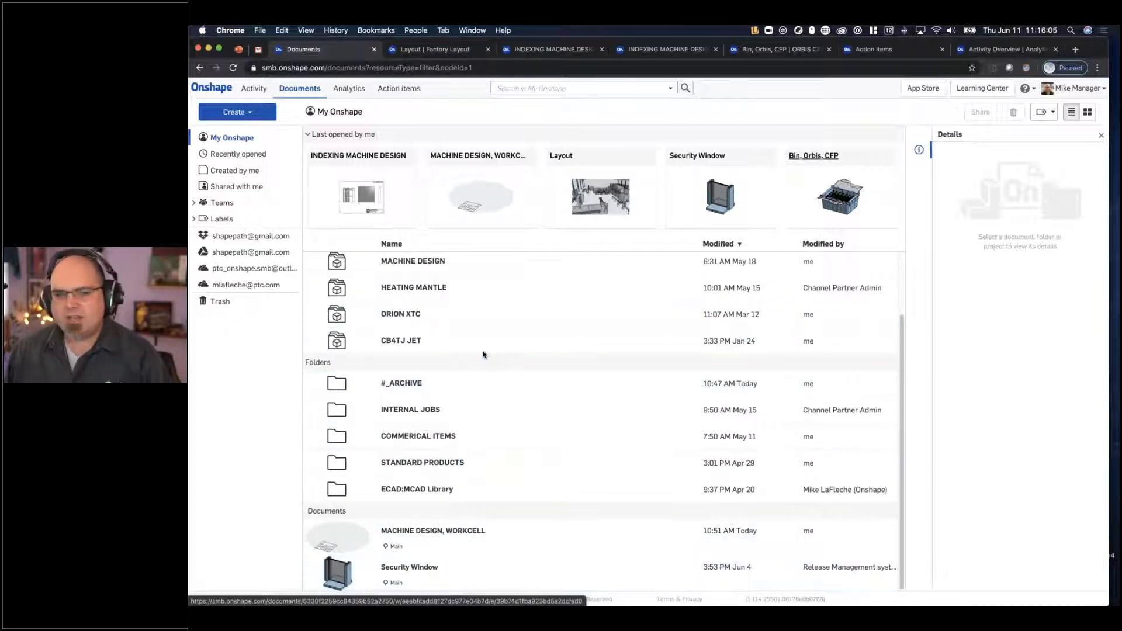
scroll(483, 354, "up", 3)
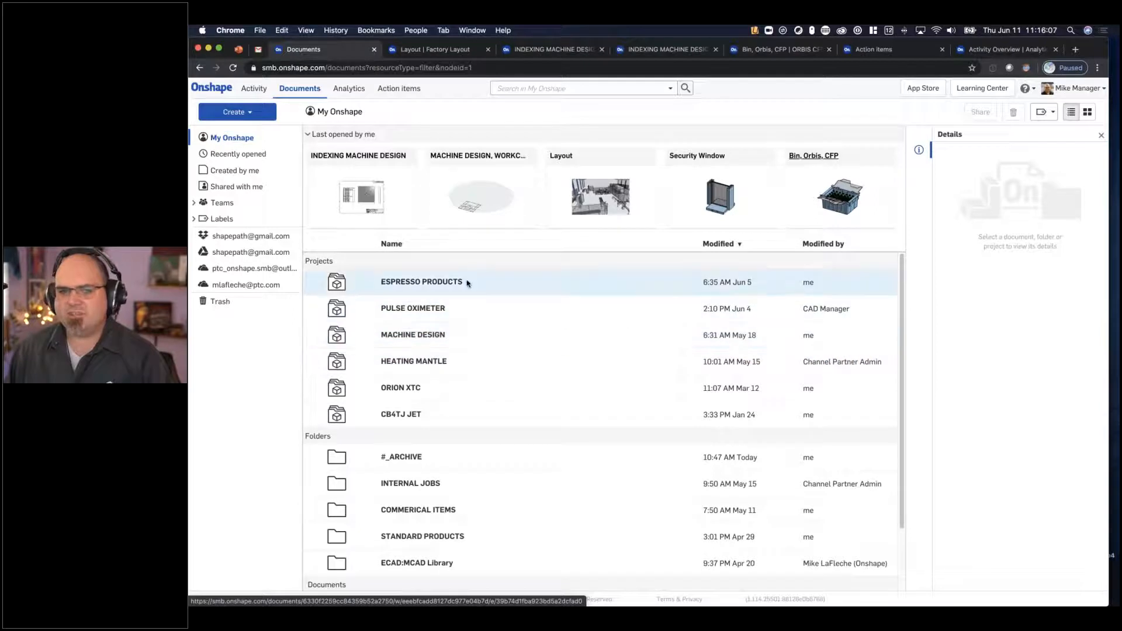
- Review the share settings of the COMMERICAL ITEMS folder for each team's permissions, and close them without changes
right_click(469, 510)
left_click(504, 538)
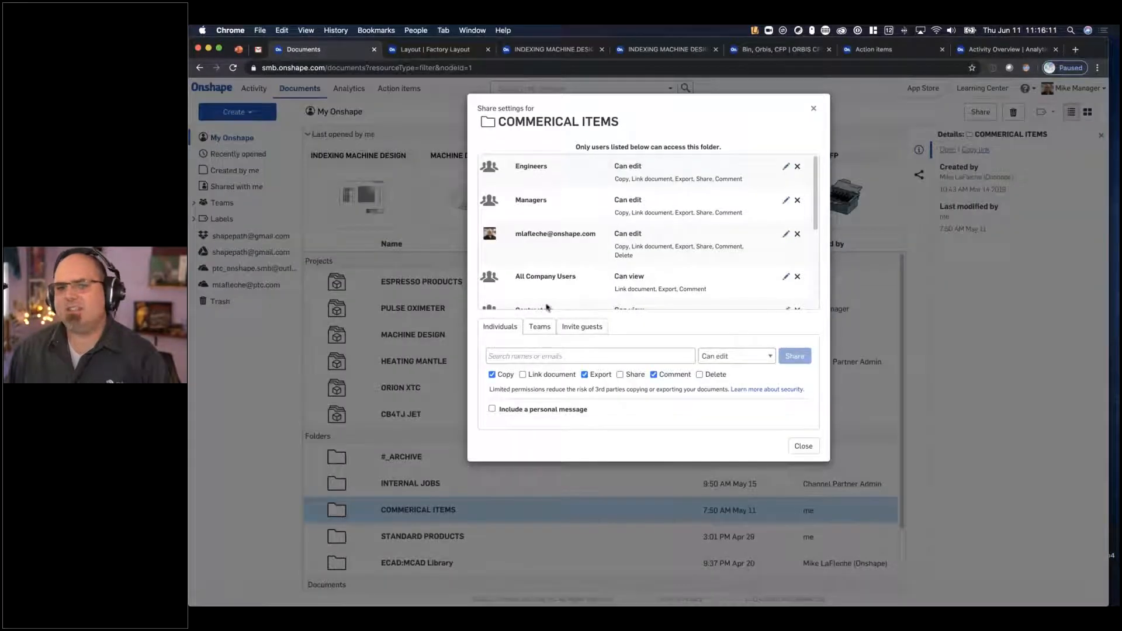
scroll(552, 280, "down", 3)
scroll(633, 294, "up", 3)
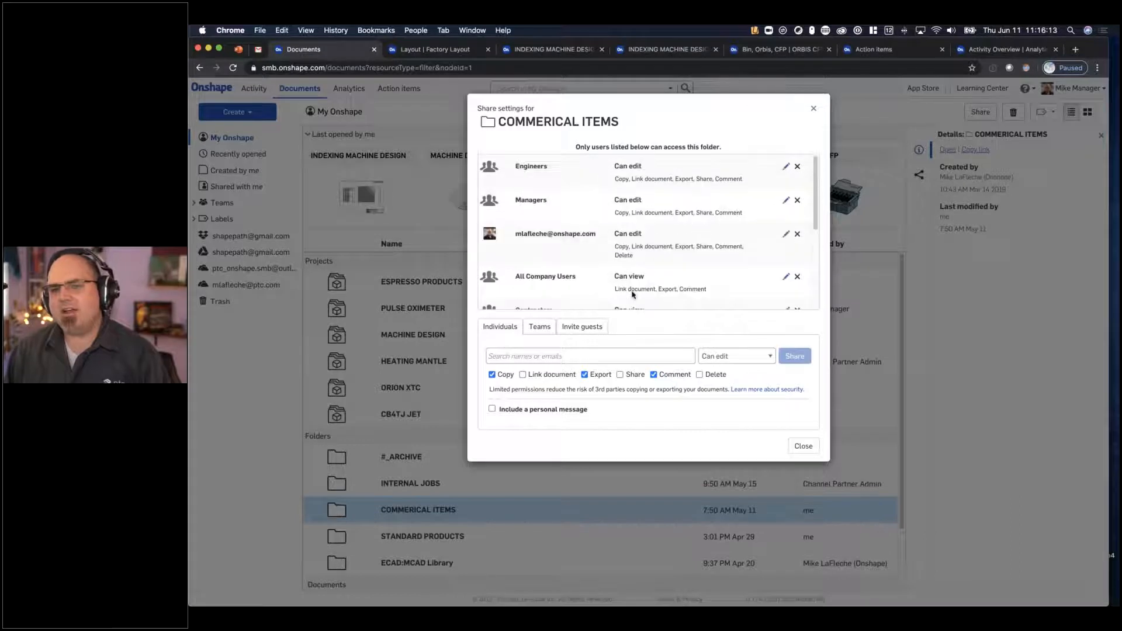
left_click(803, 447)
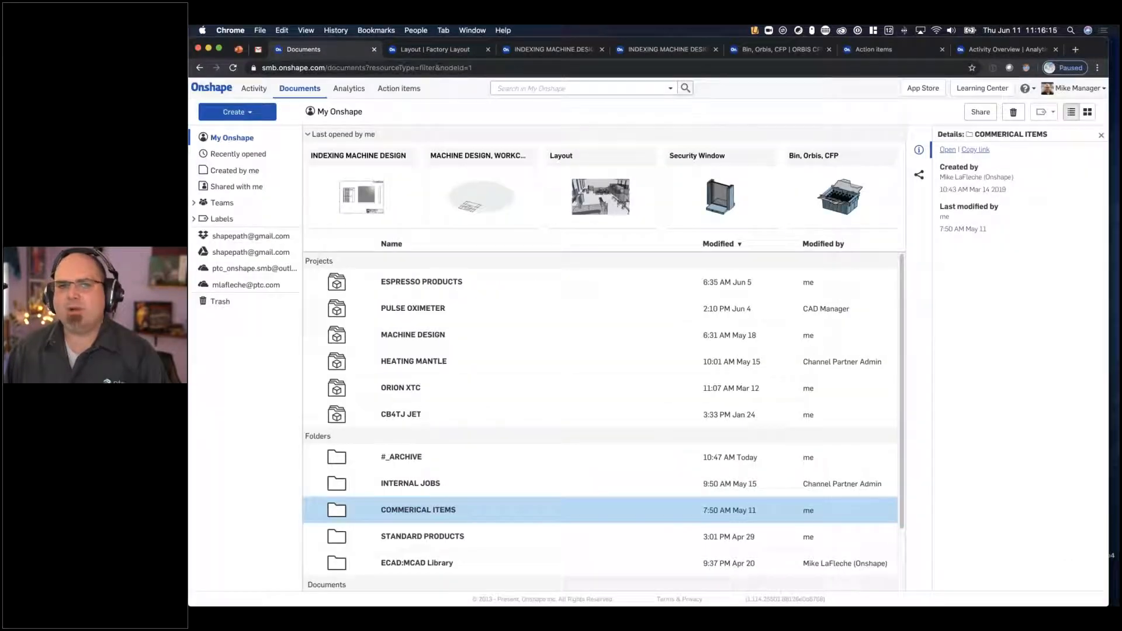
- Switch to the fixture station assembly in INDEXING MACHINE DESIGN and rotate the transparent cam disc to move the fixture plates
left_click(544, 49)
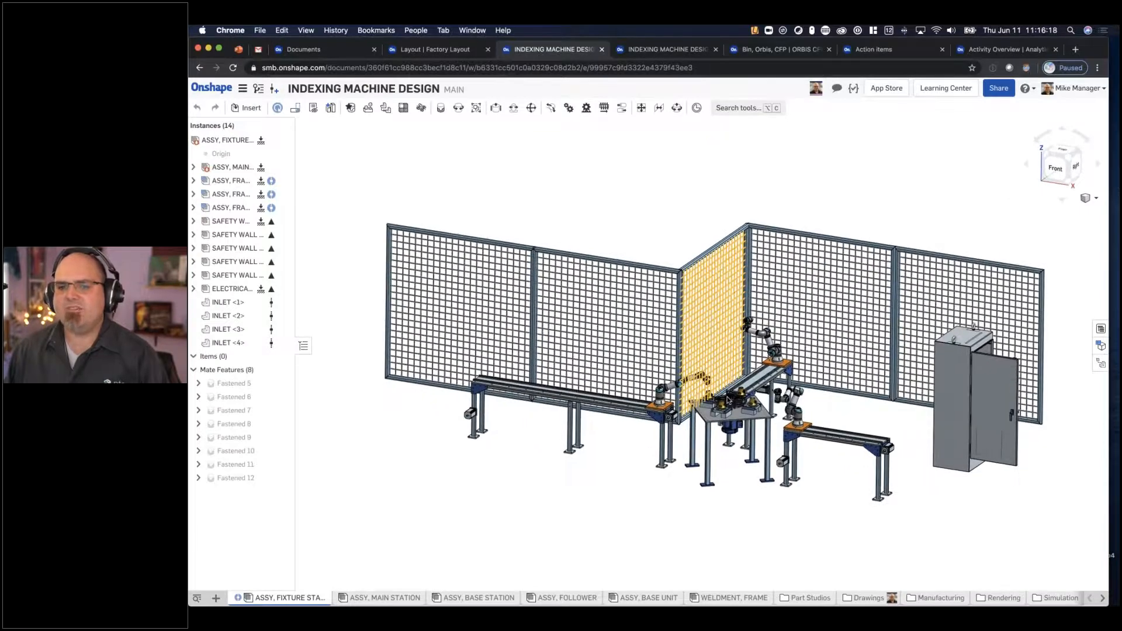
scroll(719, 409, "up", 10)
scroll(710, 423, "up", 8)
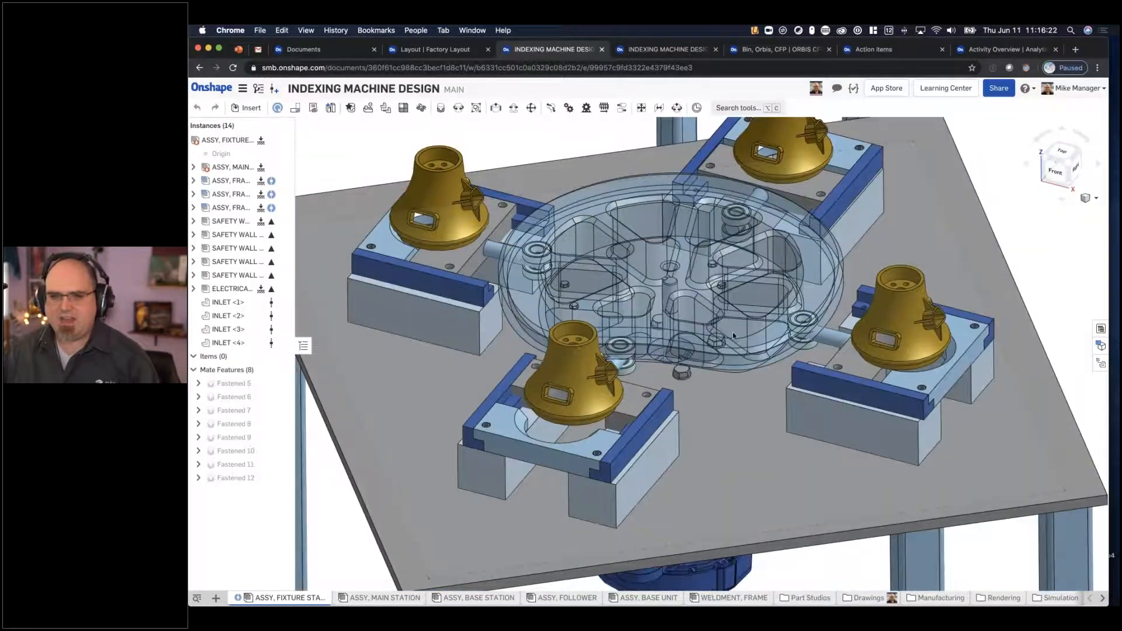
right_click_drag(732, 332, 623, 409)
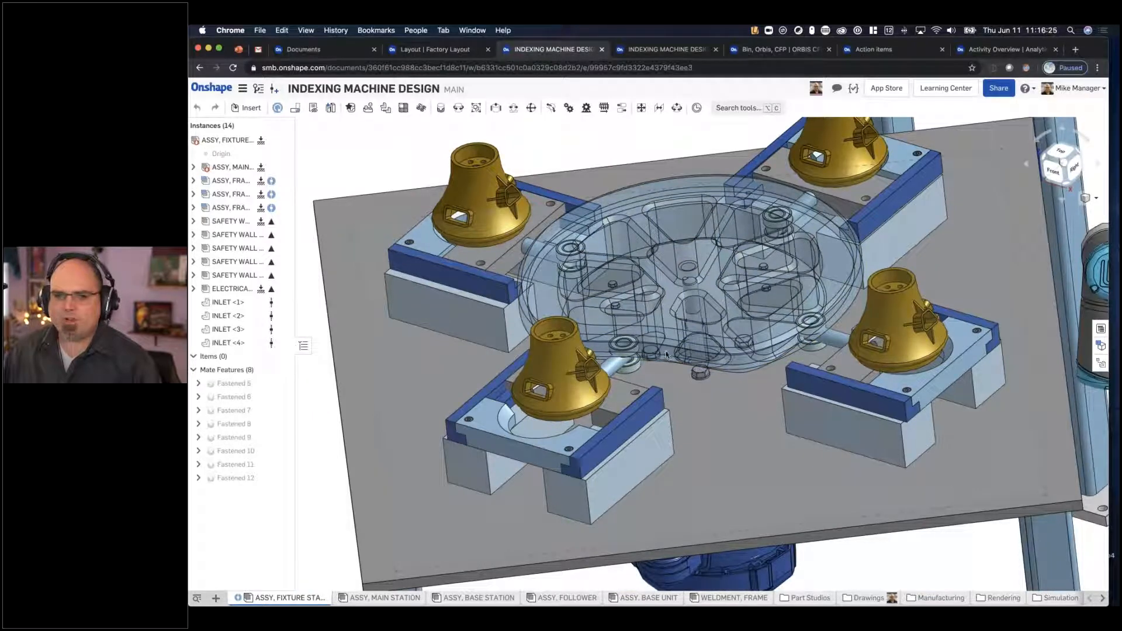
left_click_drag(668, 356, 698, 331)
left_click_drag(835, 286, 817, 249)
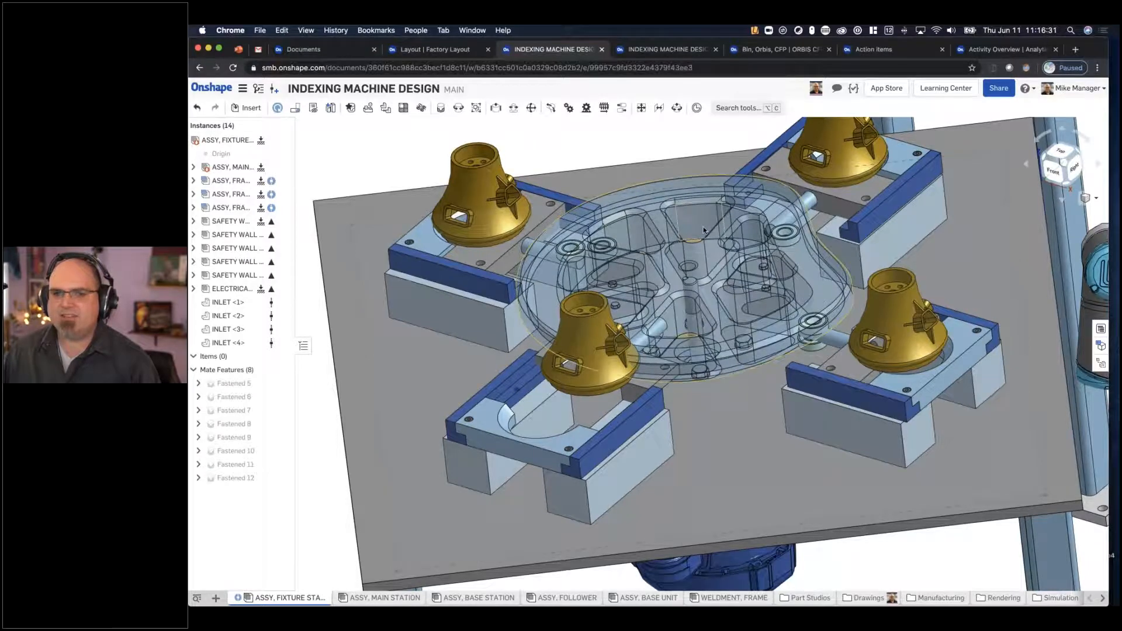
- Move the robots in the fixture station assembly, sliding the rear one along its rail to the end nearest the indexing table
scroll(702, 263, "down", 5)
middle_click_drag(618, 206, 666, 349)
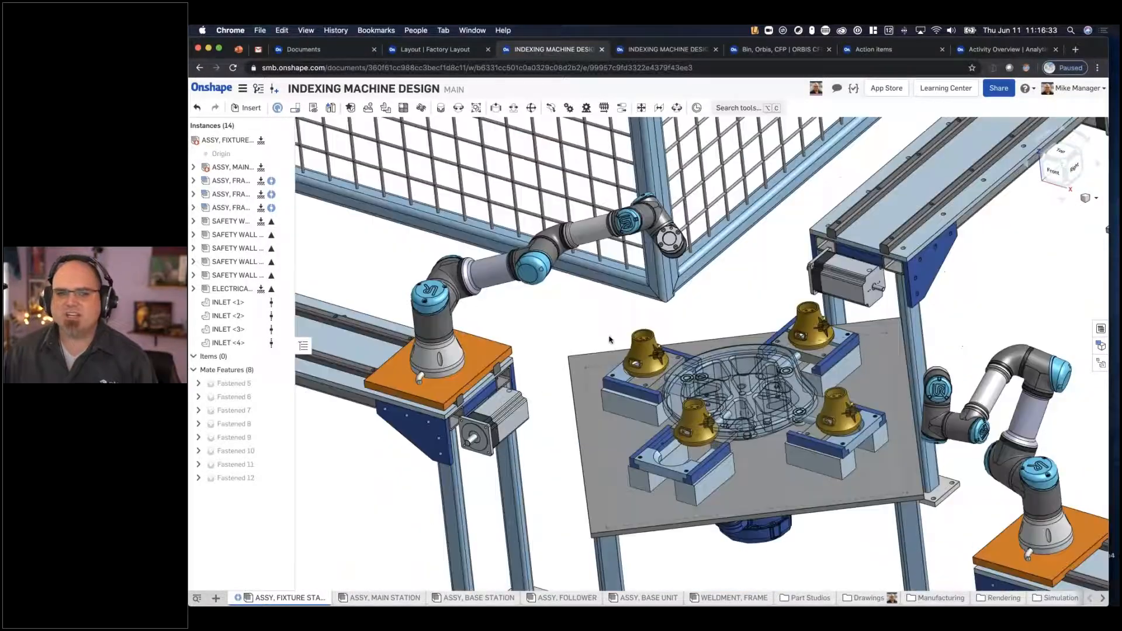
left_click_drag(475, 351, 511, 308)
middle_click_drag(583, 314, 727, 326)
scroll(728, 326, "down", 5)
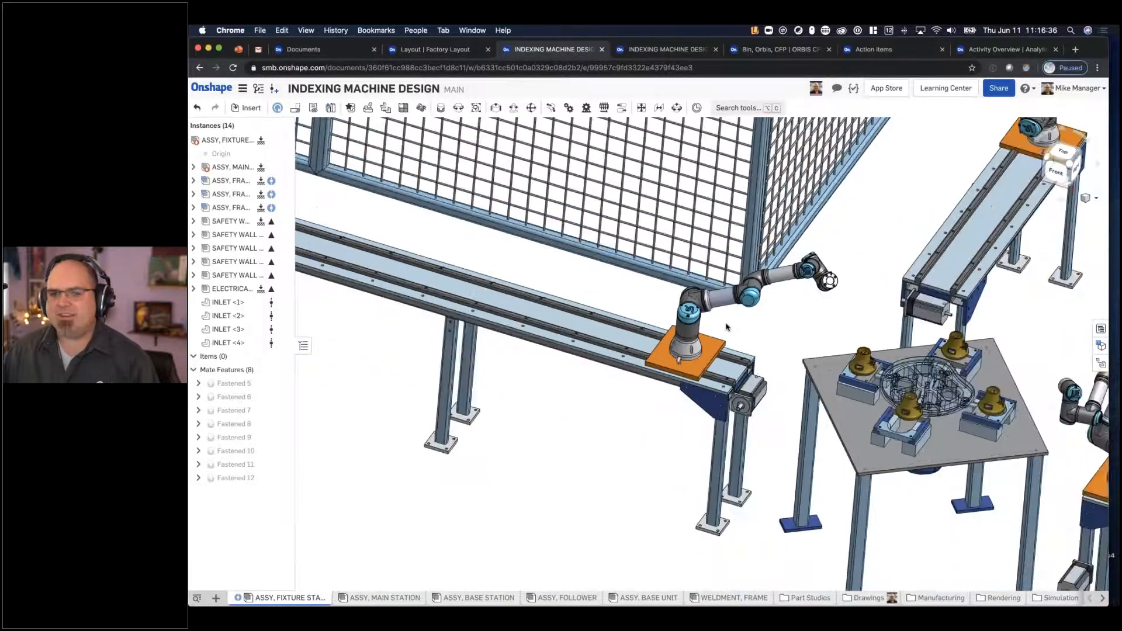
scroll(575, 343, "down", 1)
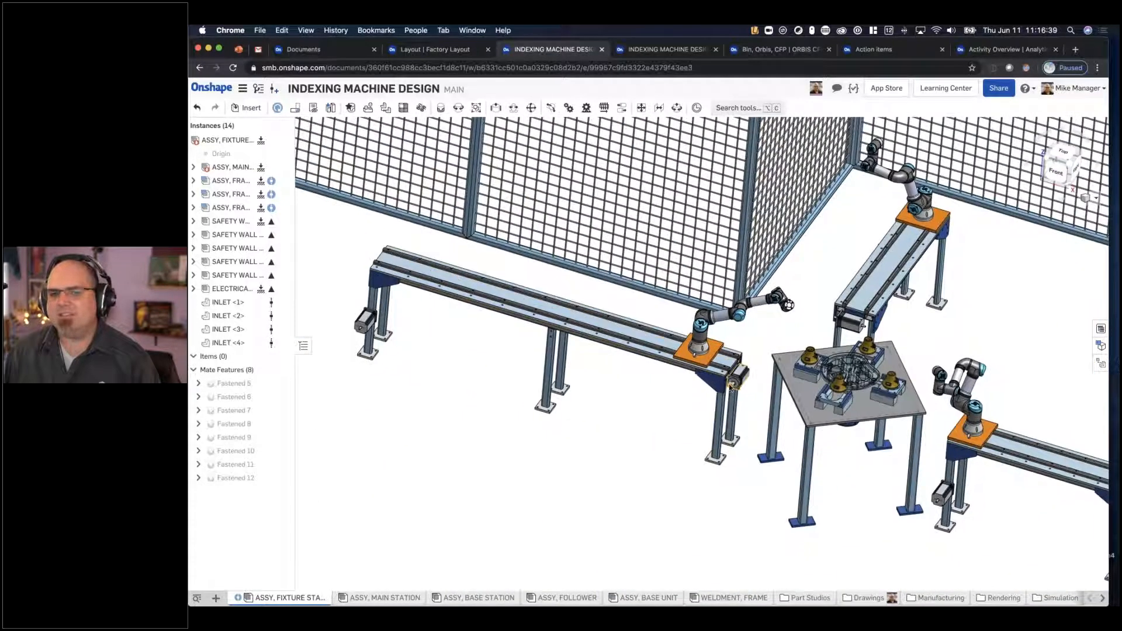
right_click_drag(865, 262, 806, 248)
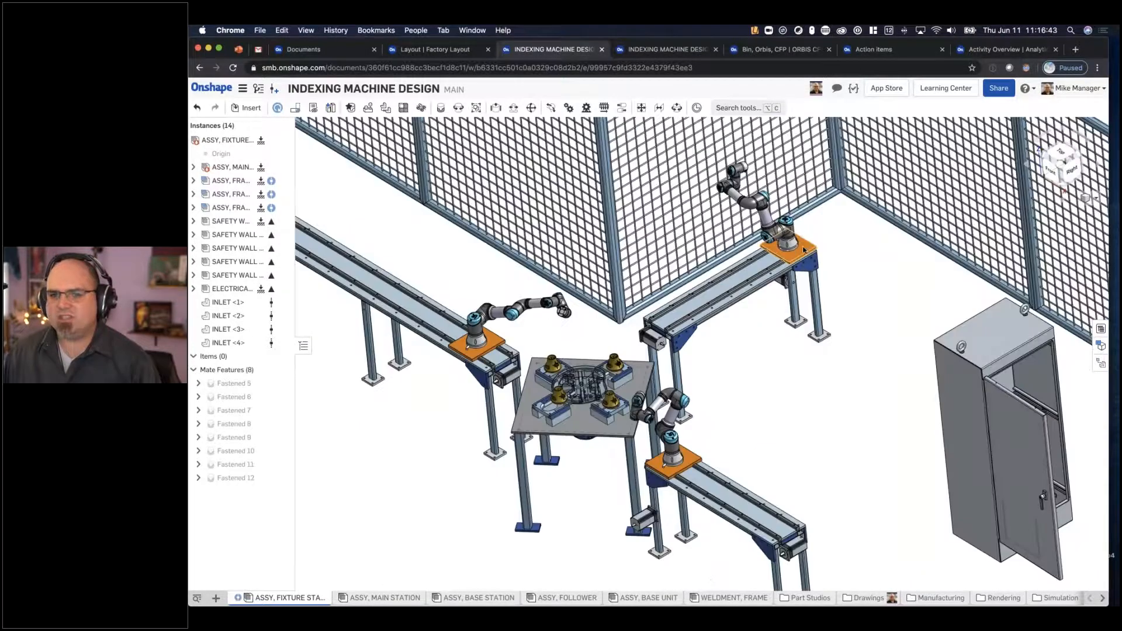
left_click_drag(669, 323, 726, 284)
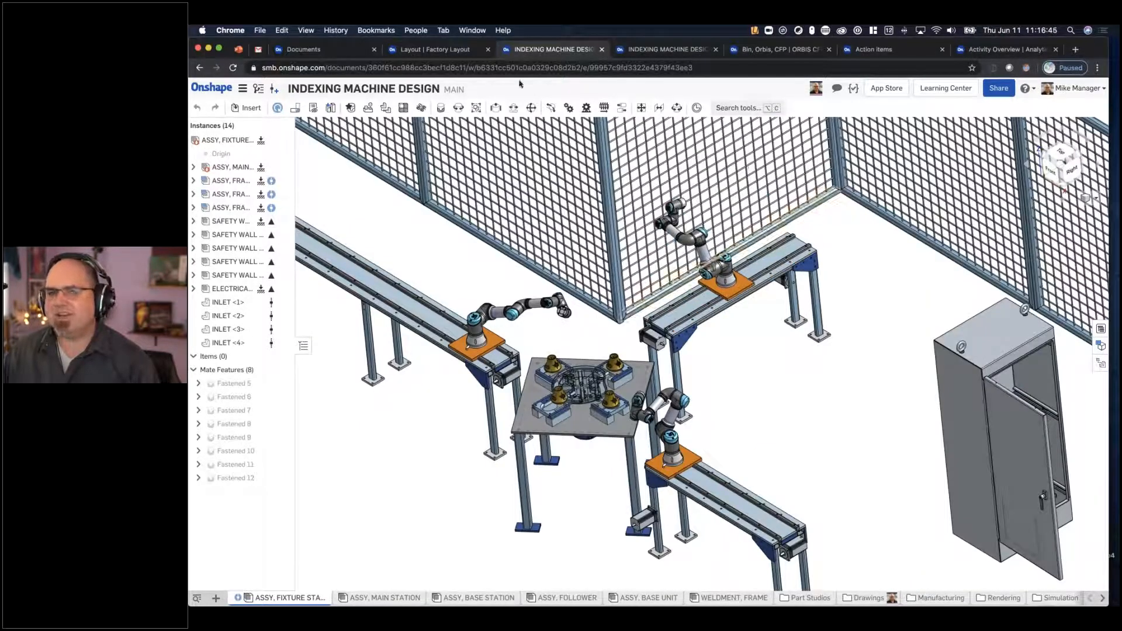
- Close the fixture station assembly and examine the machines and fenced cells of the Factory Layout assembly from several angles
left_click(602, 50)
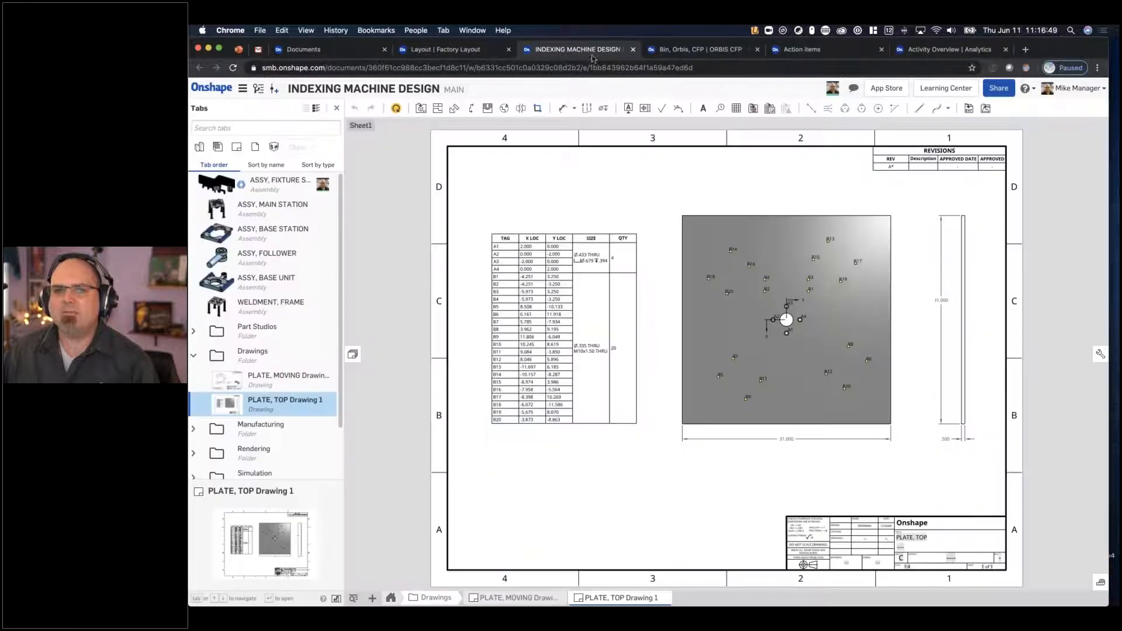
left_click(455, 51)
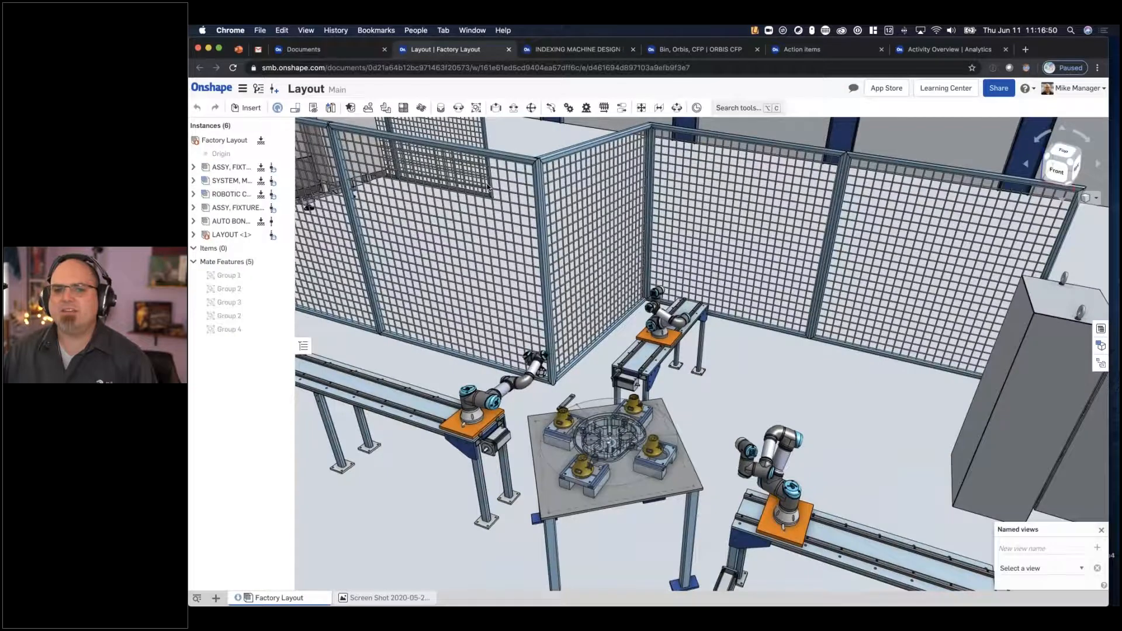
scroll(580, 236, "down", 5)
middle_click_drag(318, 310, 843, 322)
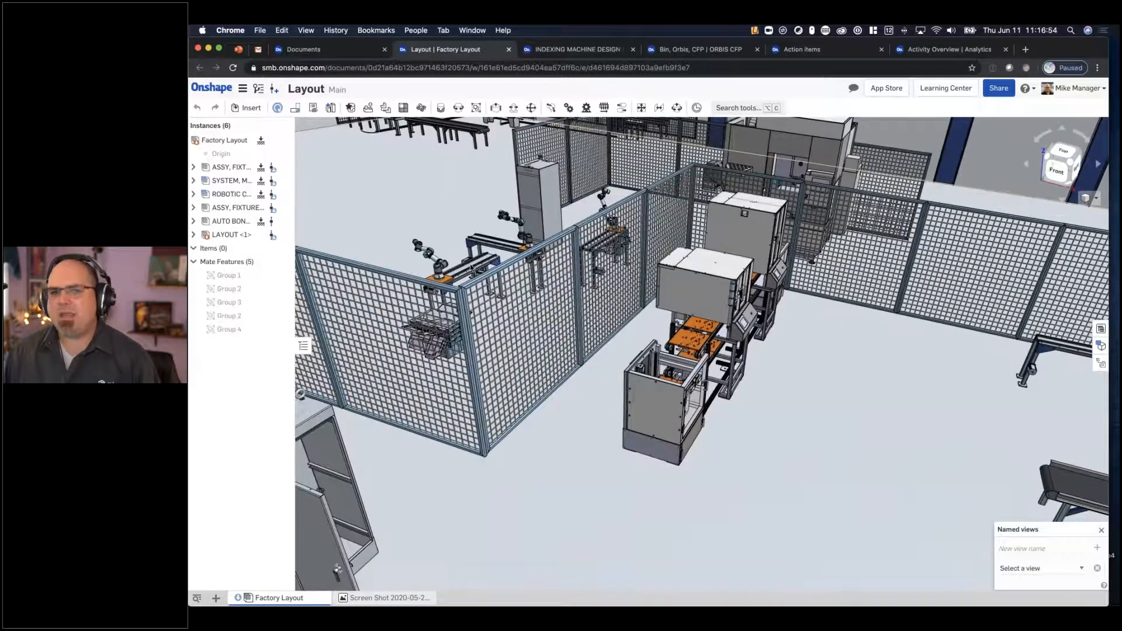
middle_click_drag(485, 257, 454, 257)
scroll(601, 355, "up", 5)
right_click_drag(800, 432, 766, 350)
scroll(763, 349, "down", 5)
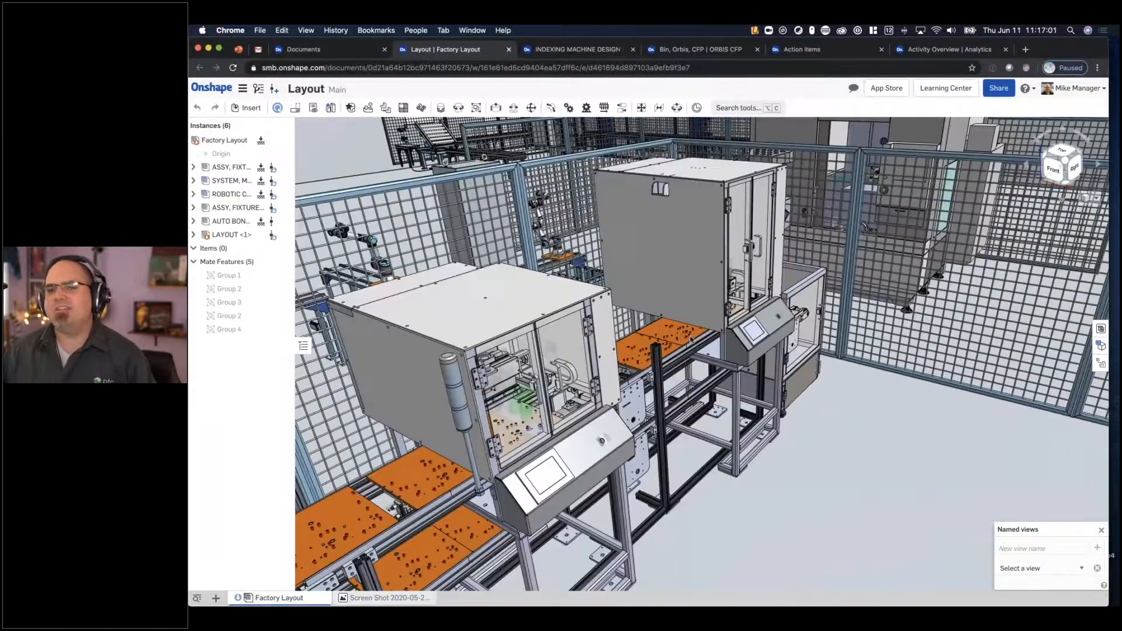
right_click_drag(691, 340, 778, 398)
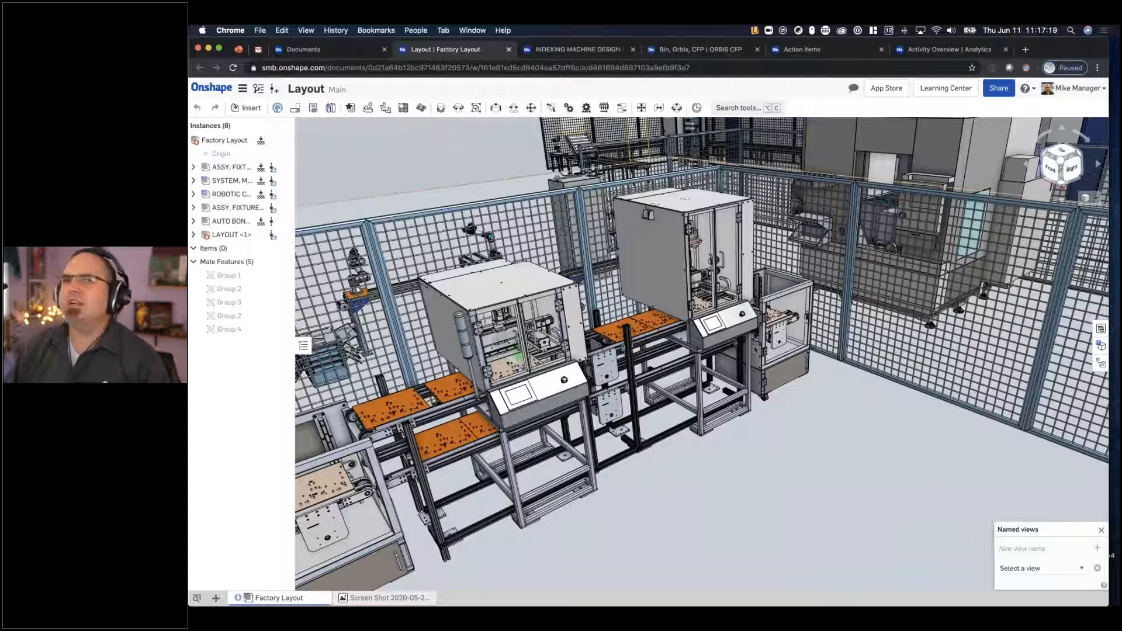
scroll(597, 364, "down", 3)
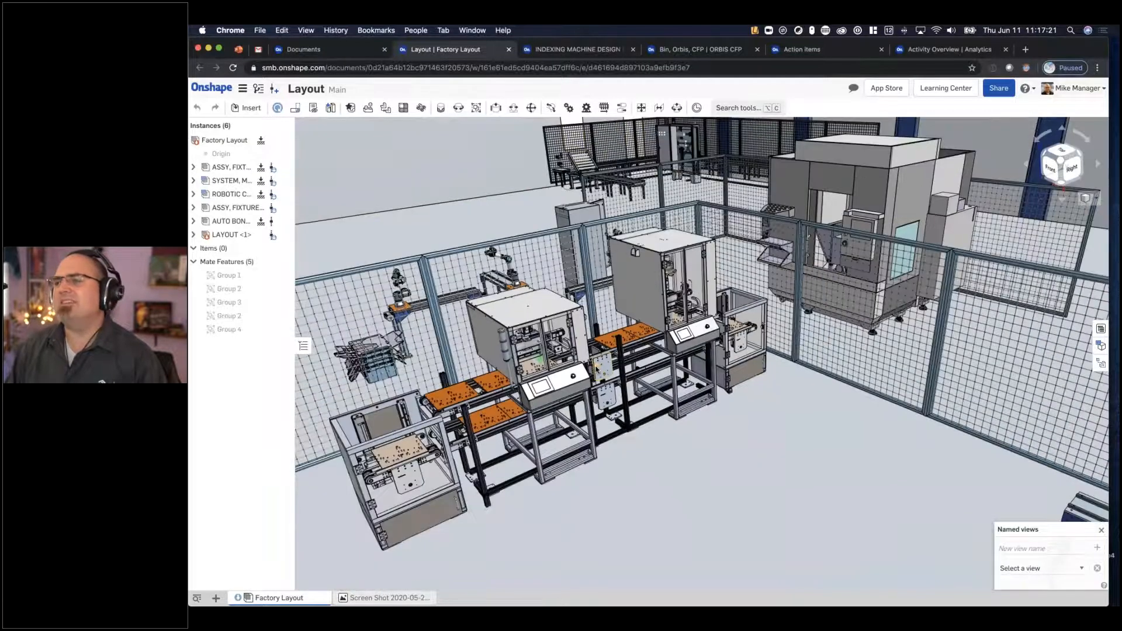
scroll(597, 368, "down", 2)
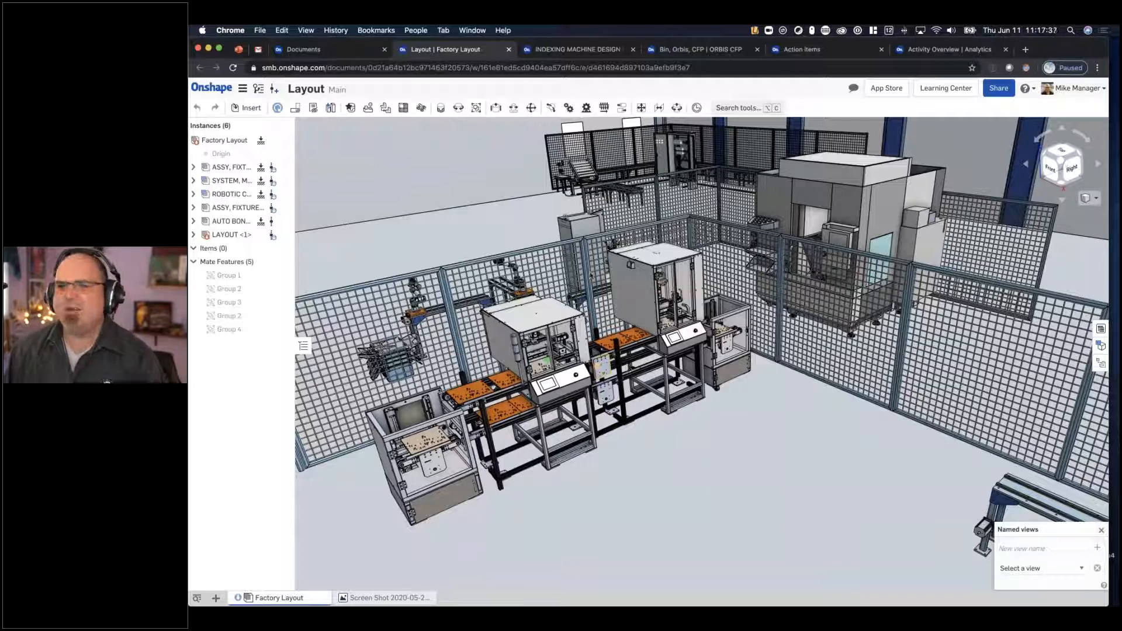
middle_click_drag(717, 295, 669, 305)
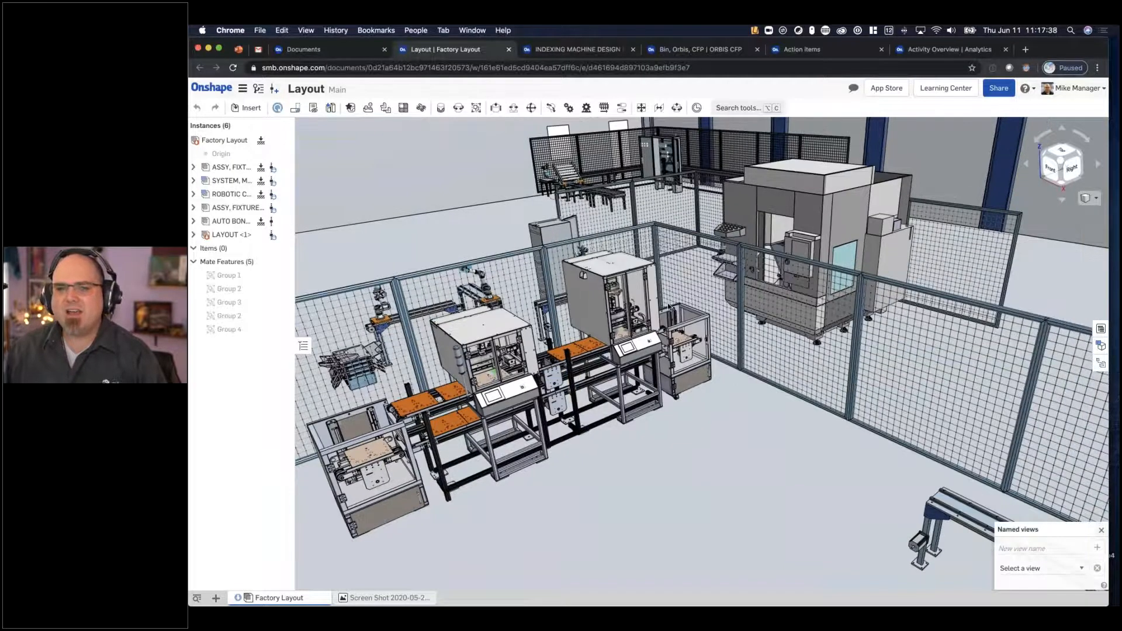
scroll(668, 306, "up", 3)
right_click_drag(668, 304, 667, 312)
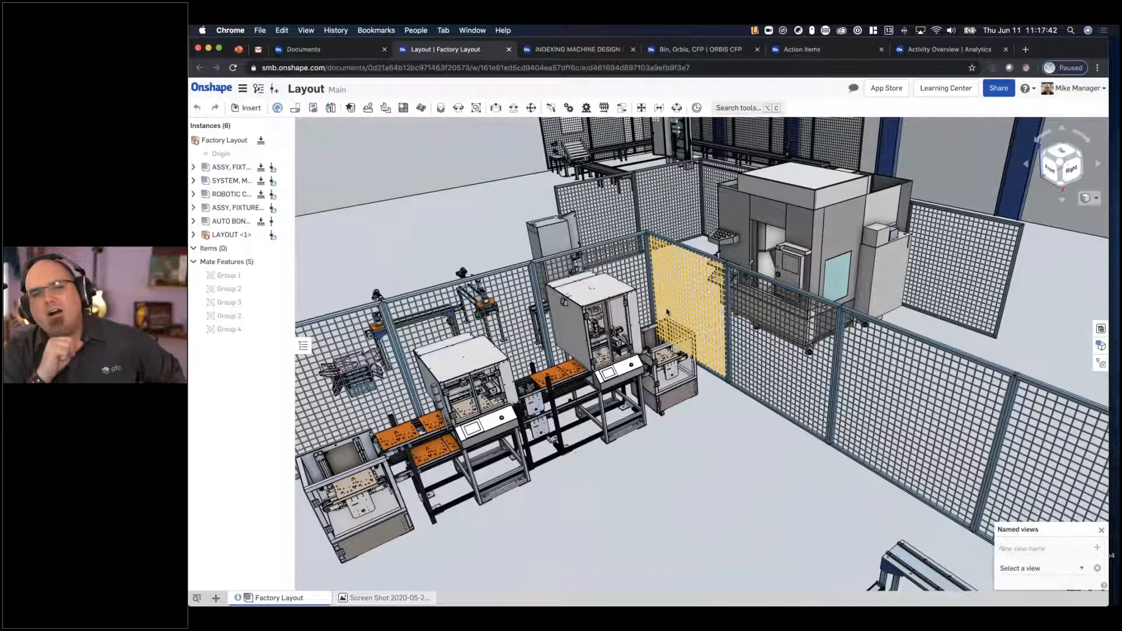
- Check the Mac's system overview, highlight its AMD graphics card entry, and close the overview
left_click(201, 30)
left_click(201, 30)
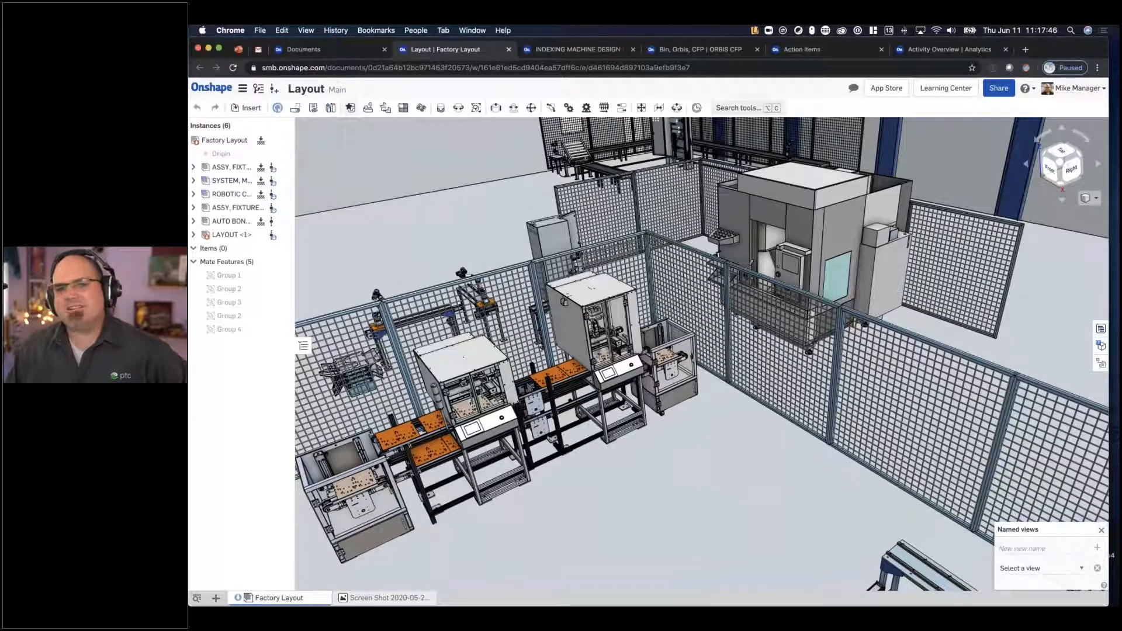
left_click_drag(663, 252, 778, 253)
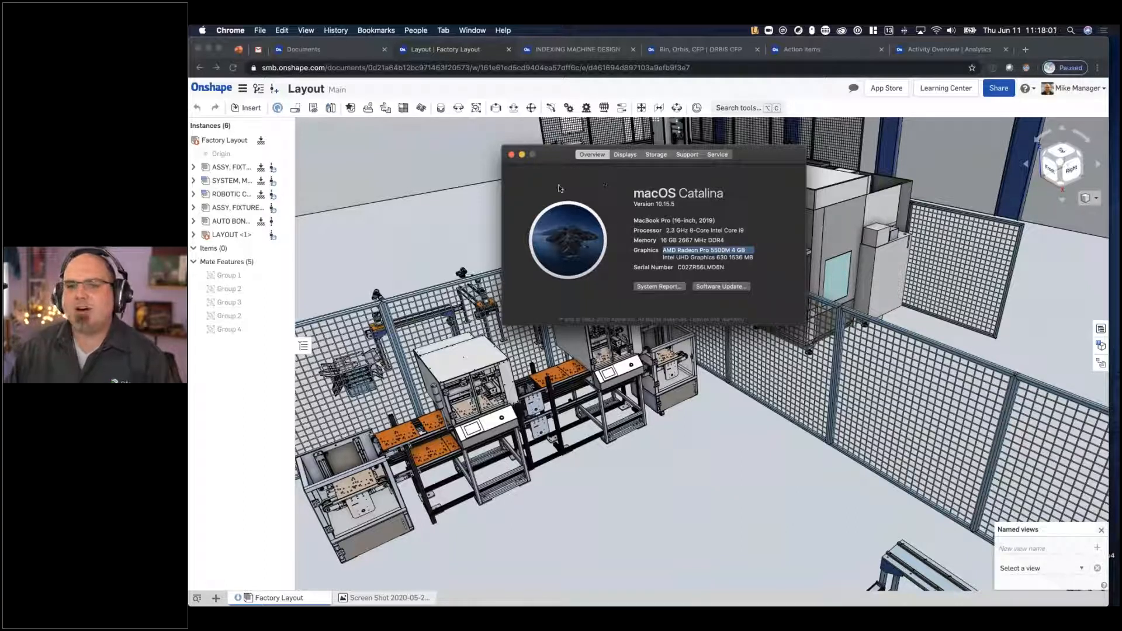
left_click(511, 156)
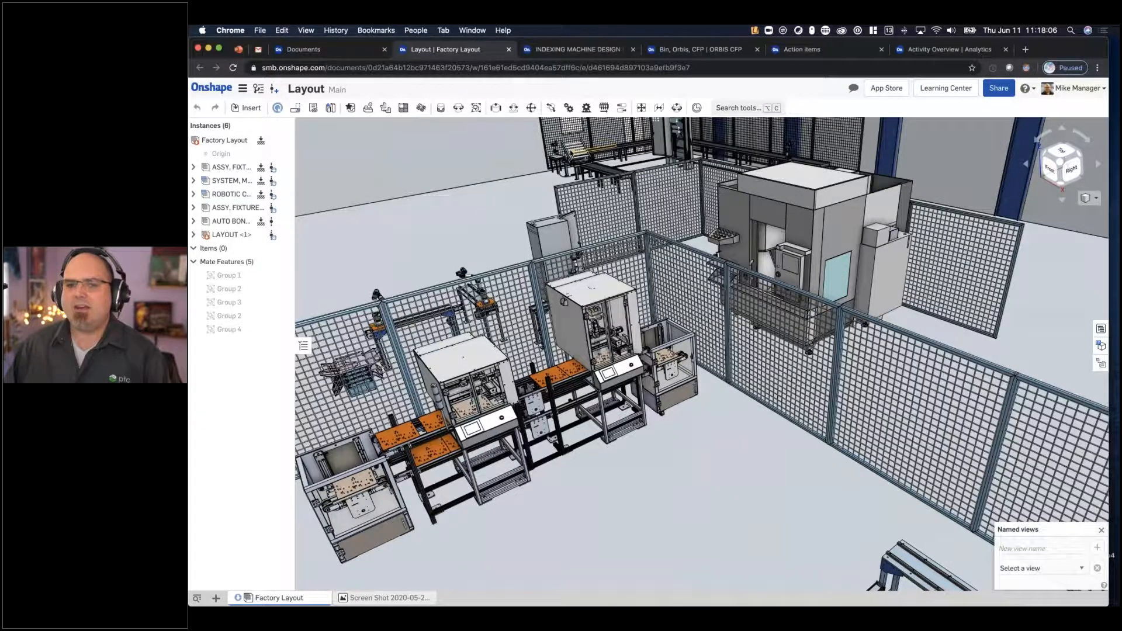
right_click_drag(673, 328, 675, 296)
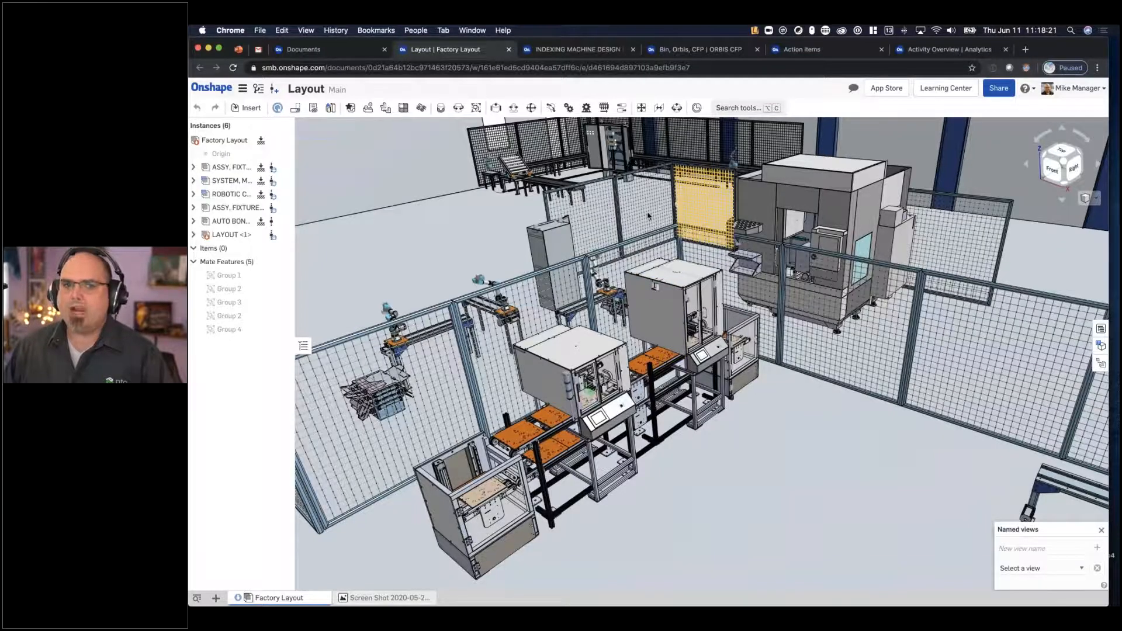
middle_click_drag(643, 259, 636, 261)
right_click_drag(635, 260, 673, 291)
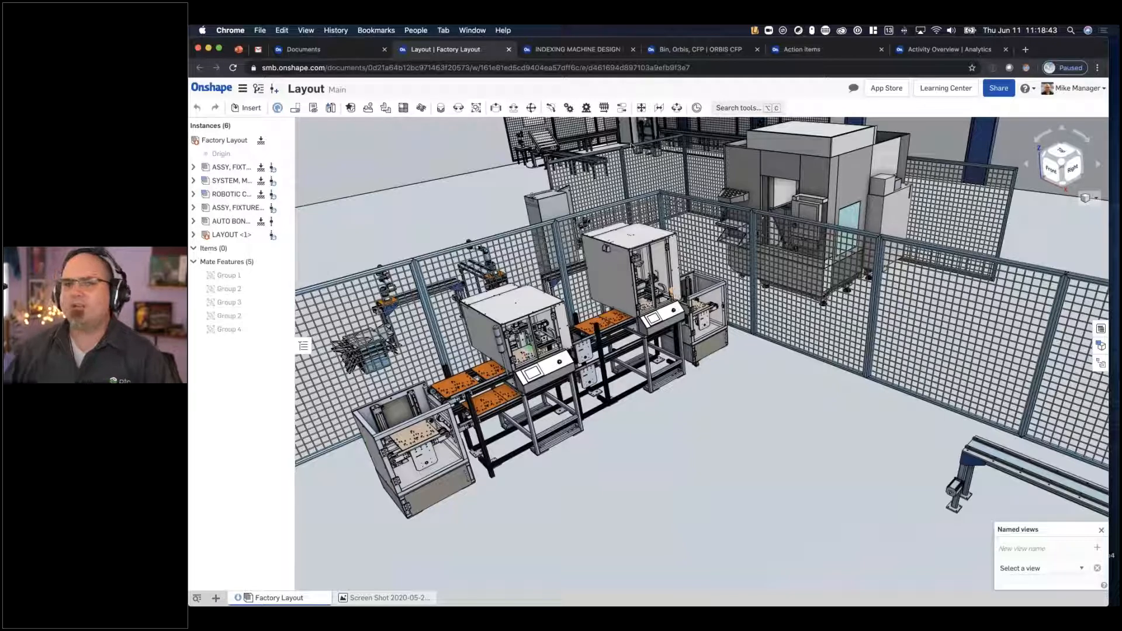
- Close the factory layout and open the ASSY, BASE STATION assembly in INDEXING MACHINE DESIGN
middle_click_drag(663, 178, 496, 47)
left_click(508, 50)
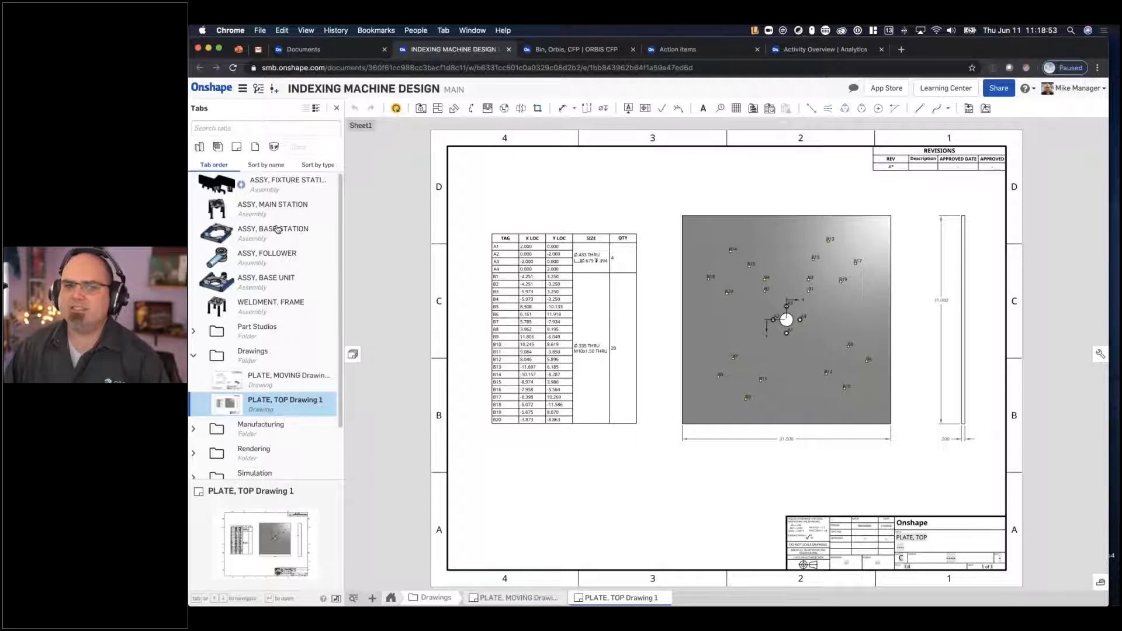
left_click(277, 229)
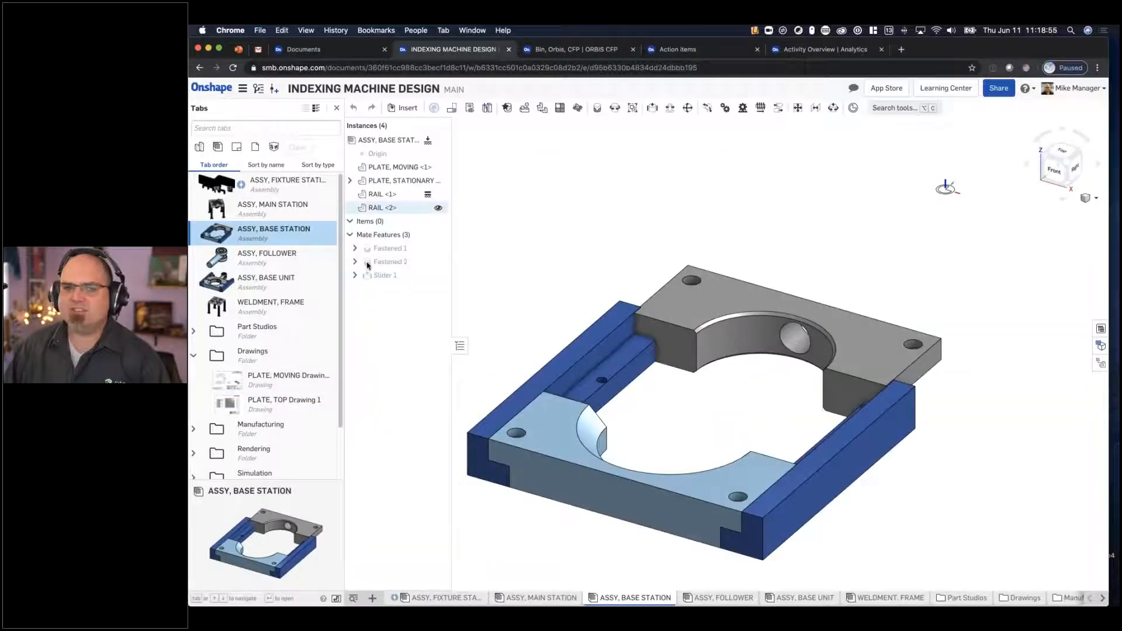
- Slide the grey moving plate along the rails towards the stationary plate, and display the assembly's bill of materials and configurations
left_click(459, 345)
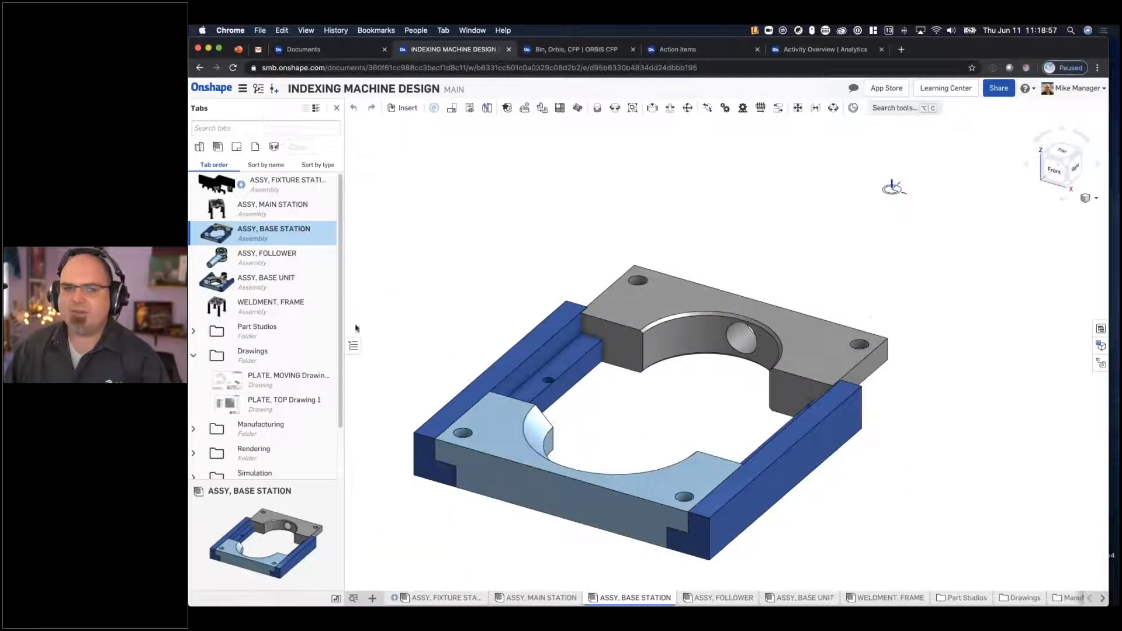
left_click(353, 346)
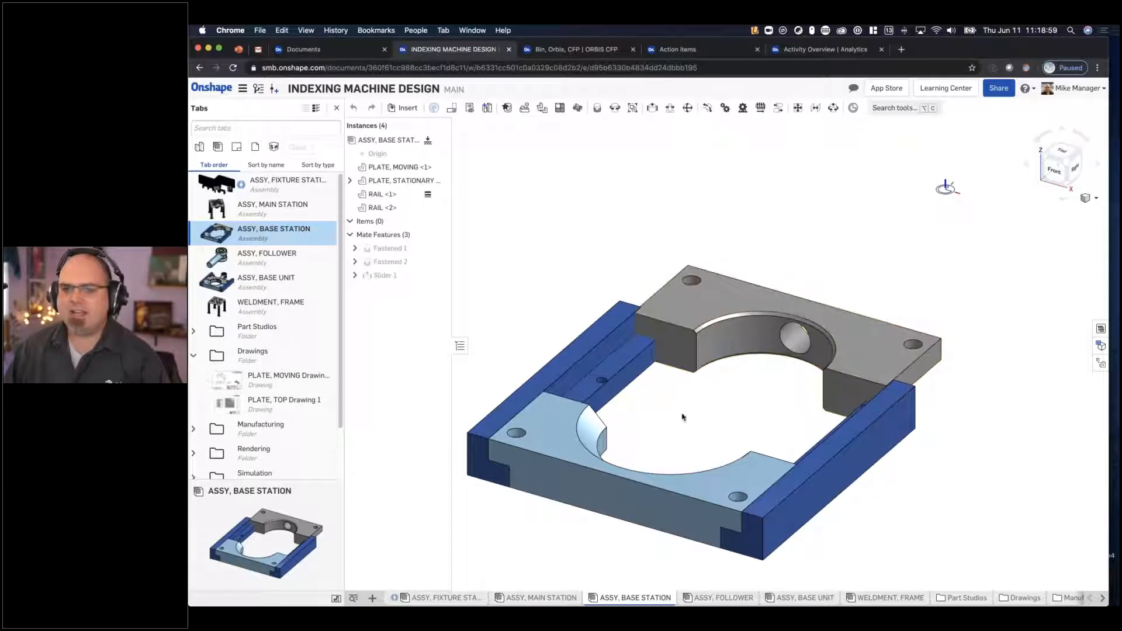
left_click_drag(768, 325, 731, 352)
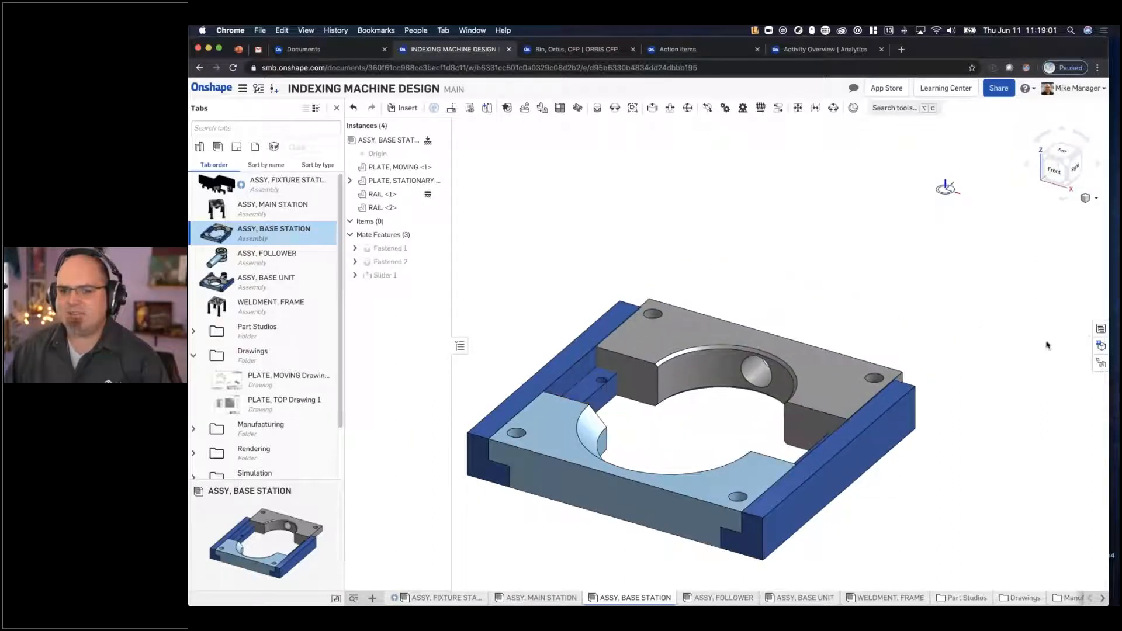
left_click(1101, 345)
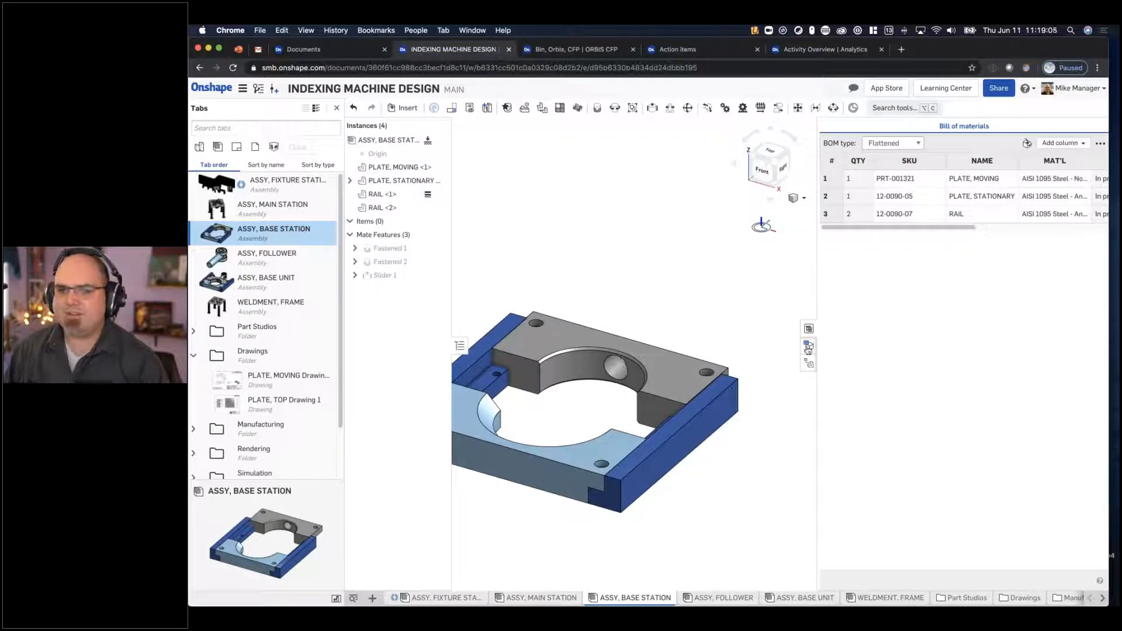
left_click(809, 346)
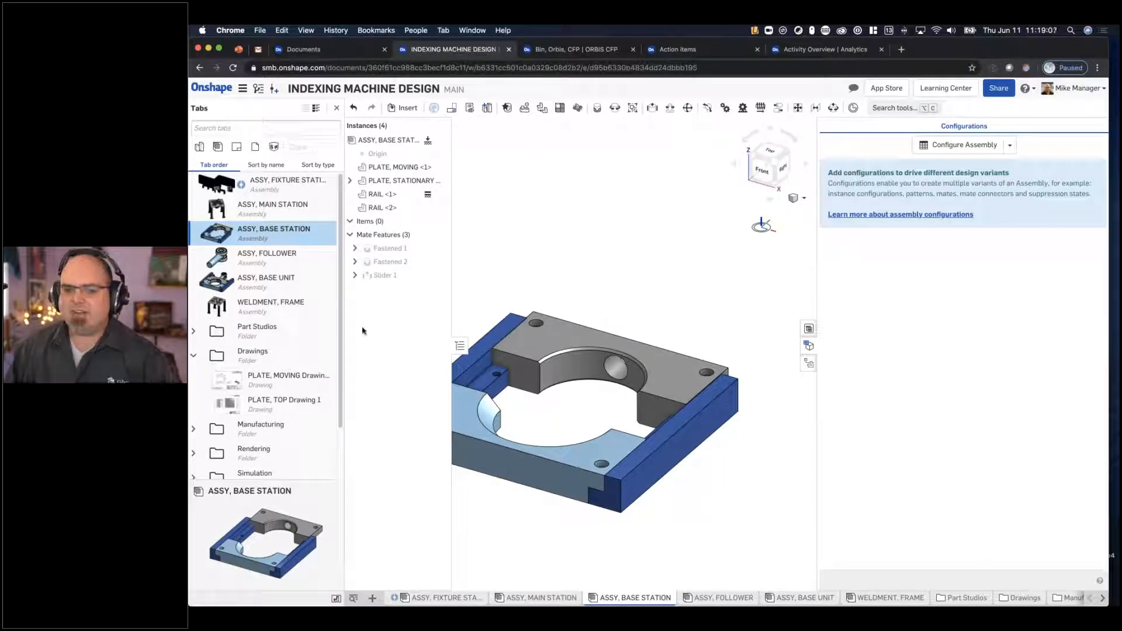
- Open PLATE, MOVING Drawing 1 from the Drawings folder and examine its hole table and dimensioned views
left_click(263, 380)
double_click(294, 379)
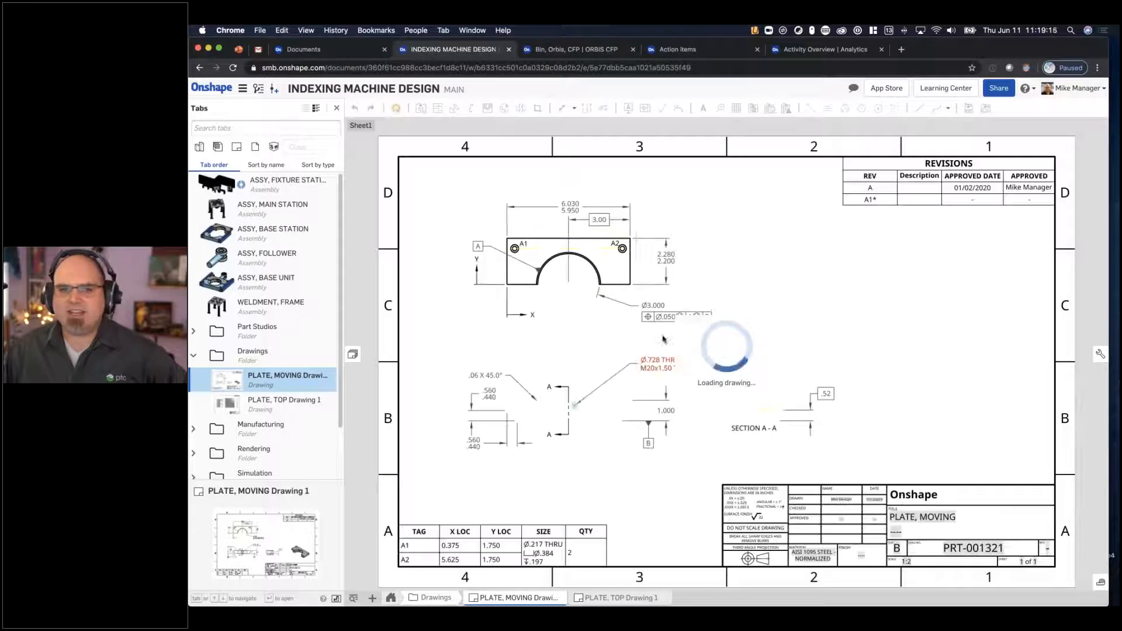
middle_click_drag(664, 344, 692, 314)
scroll(482, 513, "up", 1)
scroll(482, 515, "up", 3)
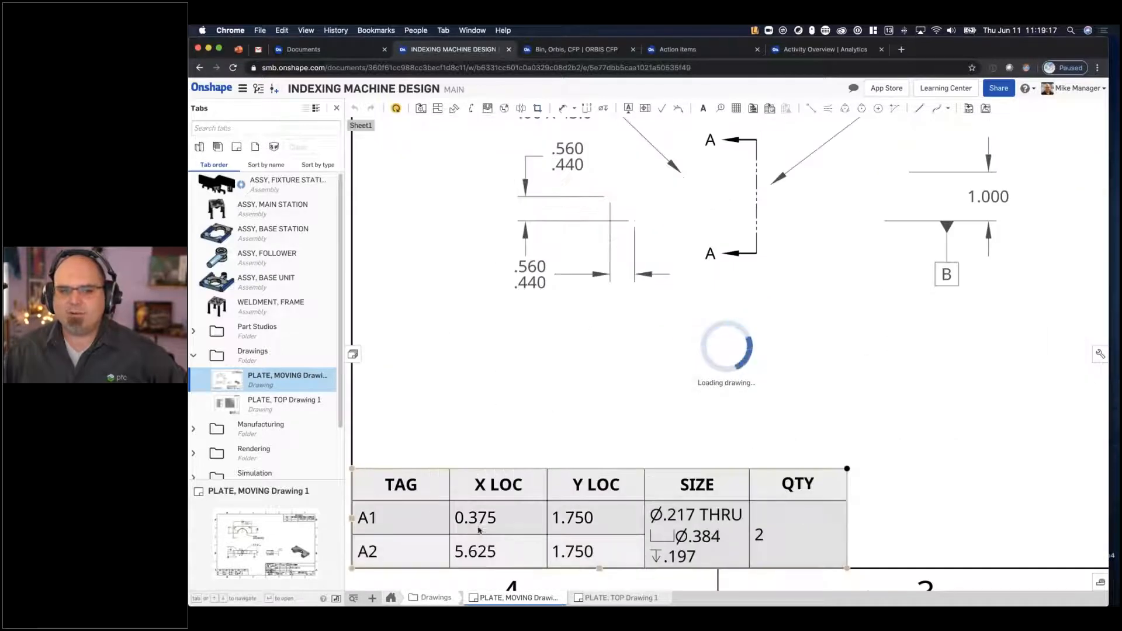
scroll(797, 386, "down", 5)
middle_click_drag(782, 291, 588, 324)
scroll(724, 326, "up", 3)
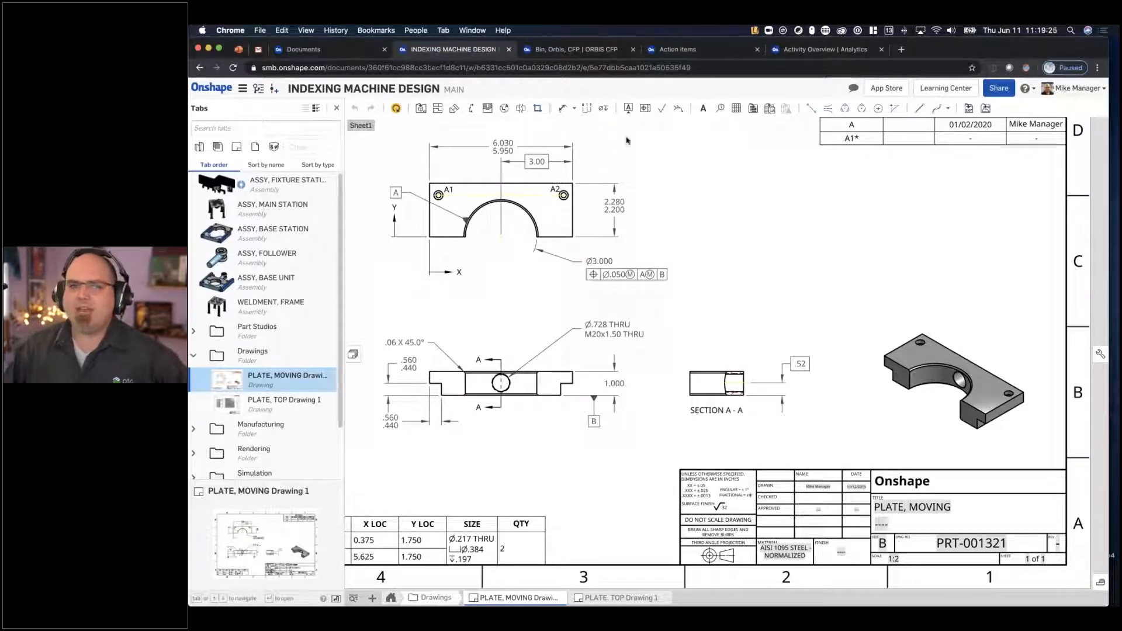
- Close INDEXING MACHINE DESIGN and open the MACHINE DESIGN, WORKCELL document from My Onshape
left_click(509, 50)
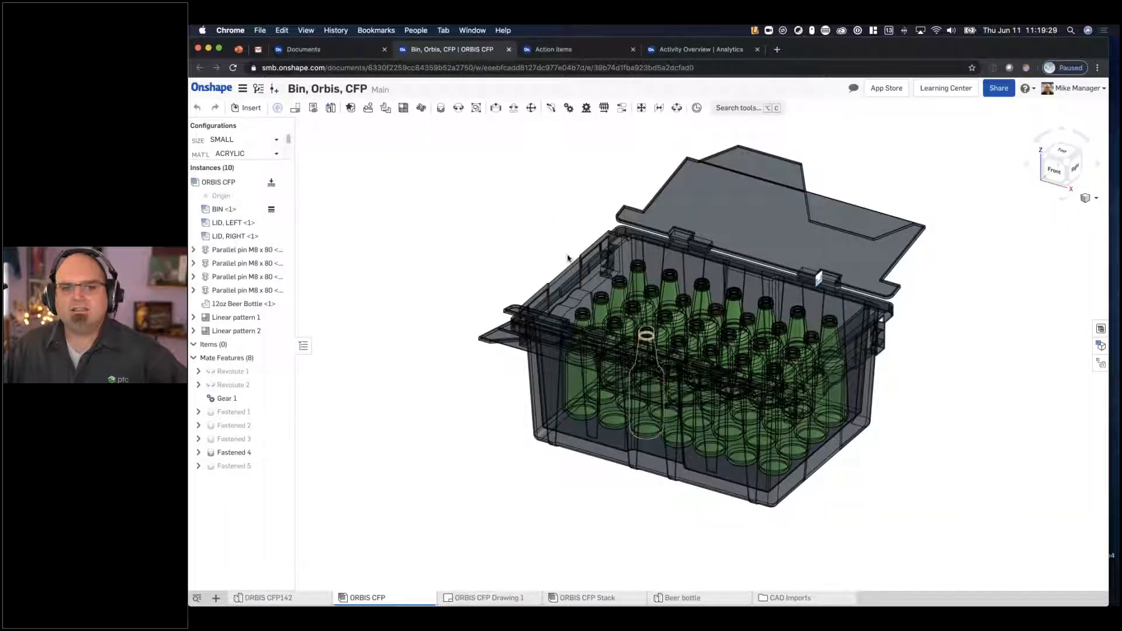
left_click(350, 50)
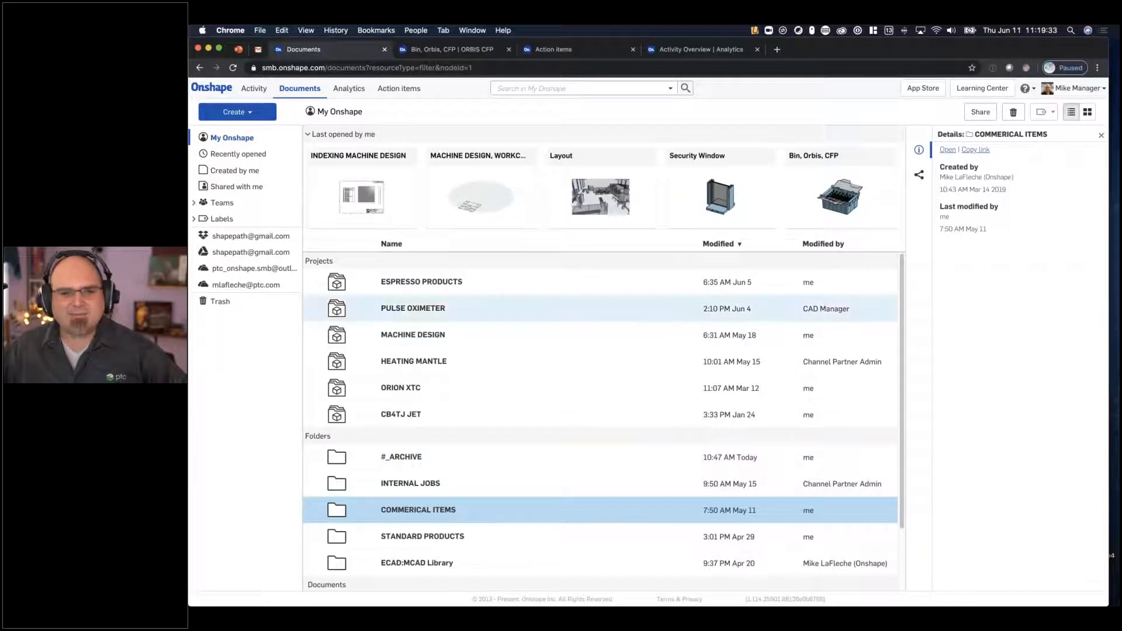
scroll(448, 328, "down", 3)
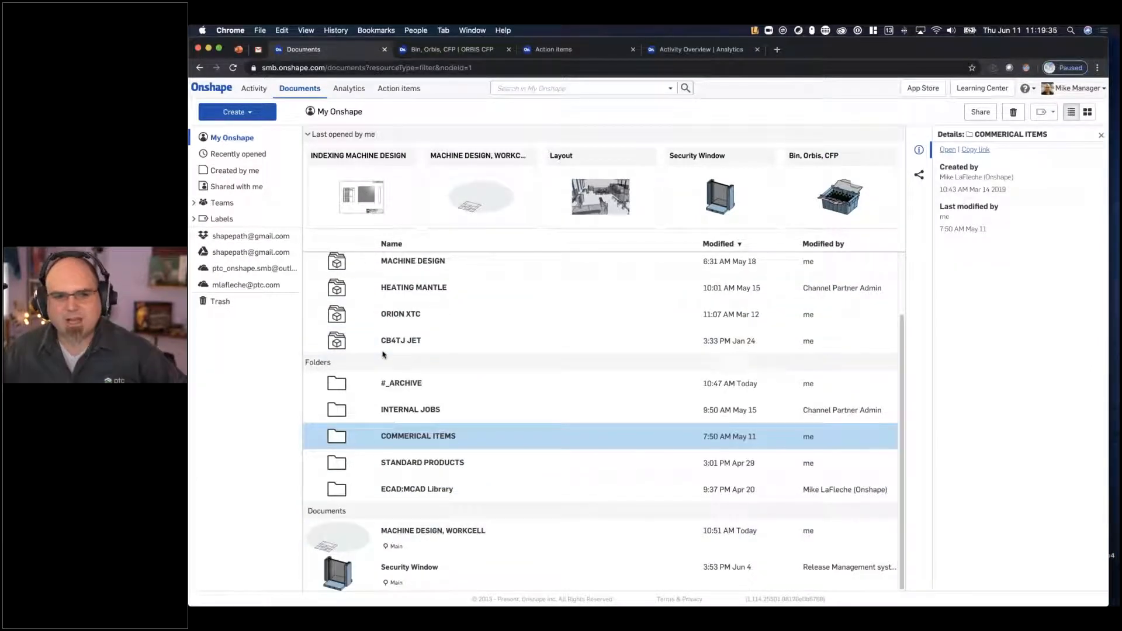
scroll(451, 403, "up", 3)
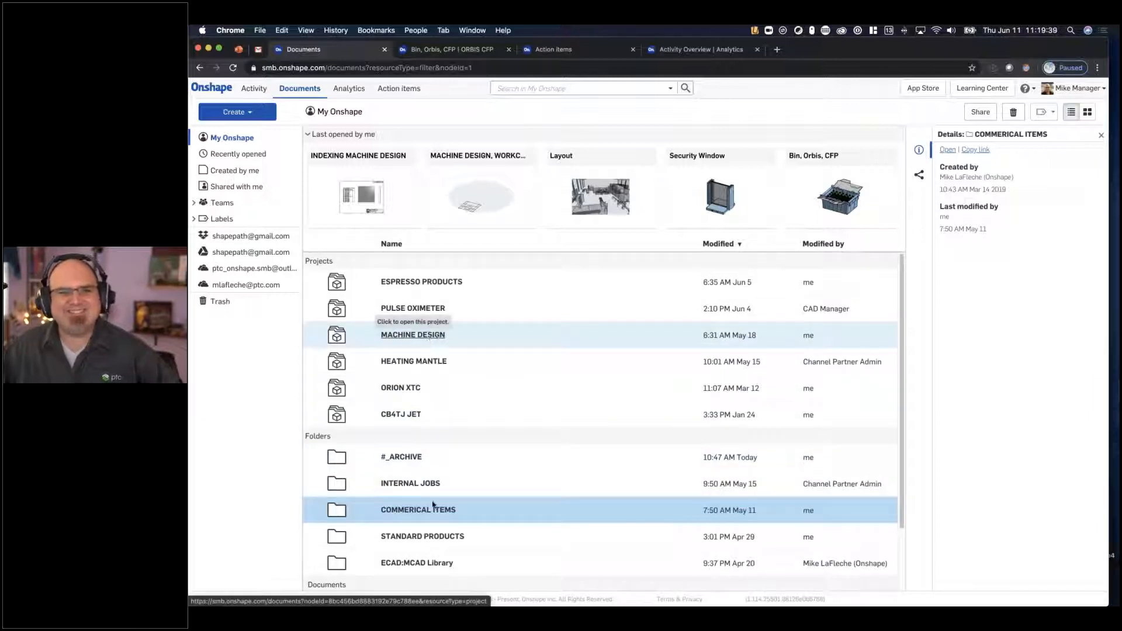
scroll(431, 503, "down", 3)
left_click(432, 532)
left_click(435, 530)
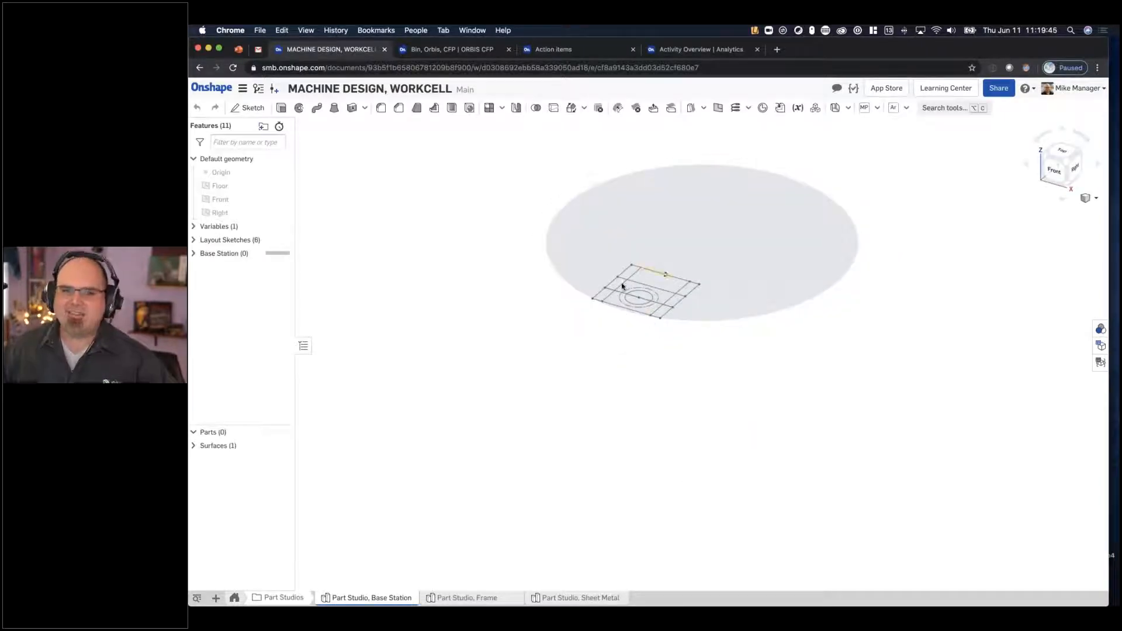
- Expand the Variables and Layout Sketches folders and examine the base station layout sketch
scroll(622, 285, "up", 5)
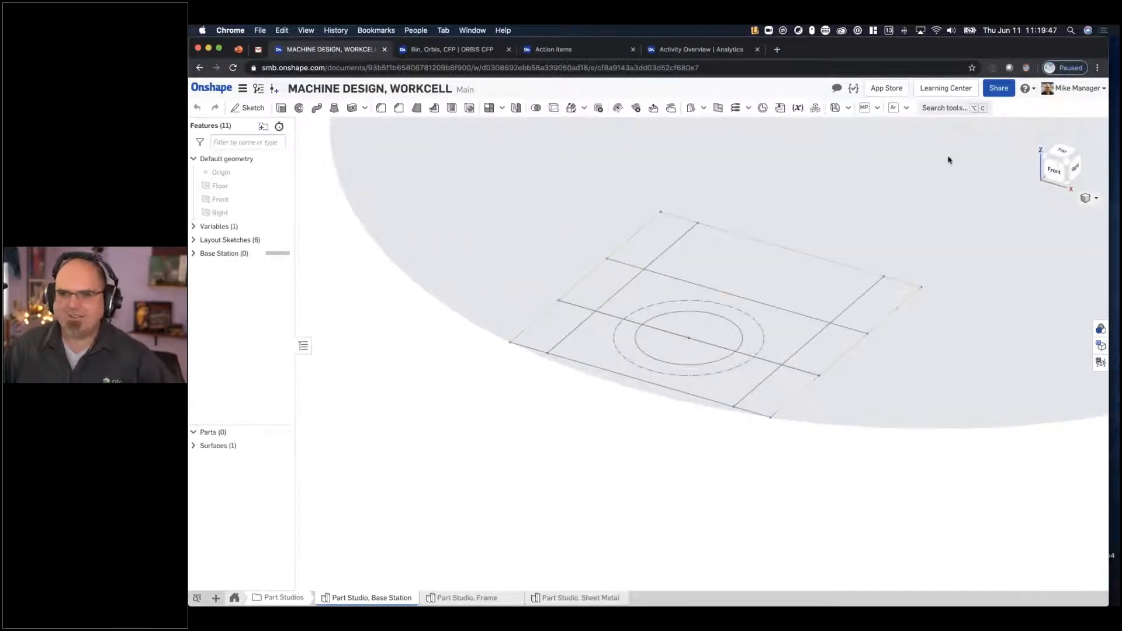
left_click(193, 253)
left_click(193, 226)
left_click(193, 253)
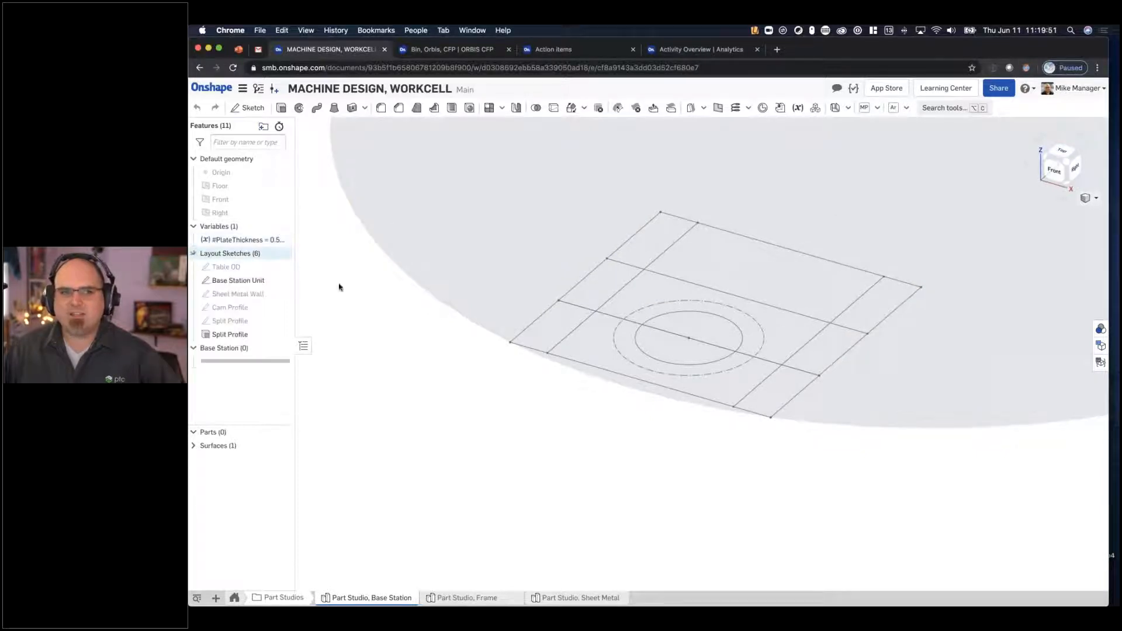
mouse_move(579, 276)
right_mouse_down()
mouse_move(575, 264)
mouse_move(570, 295)
right_mouse_up()
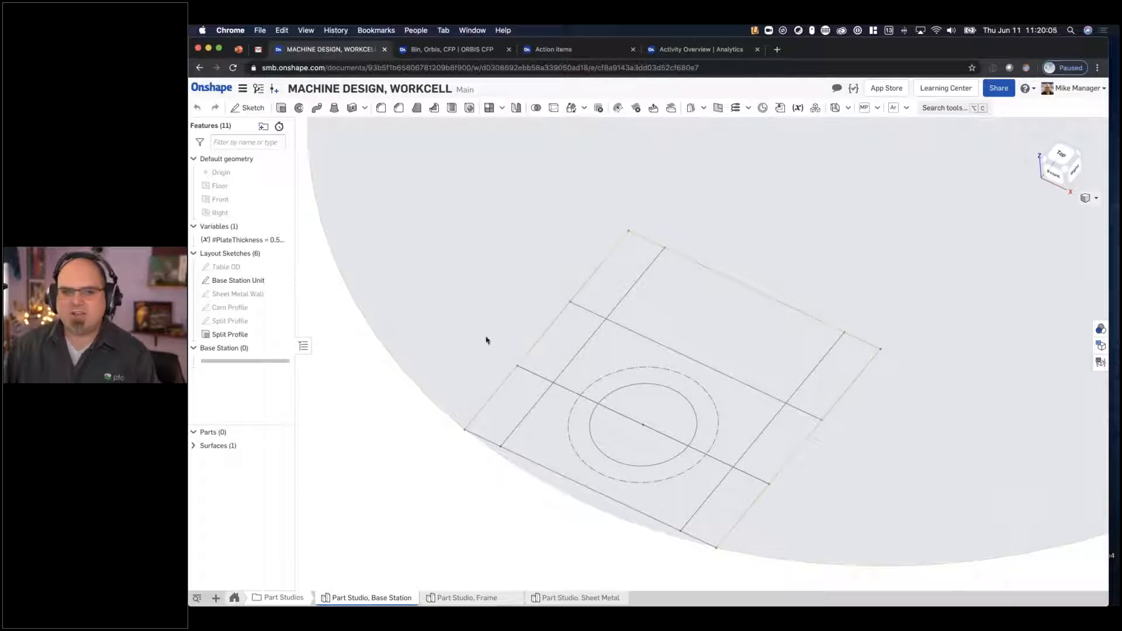
- In the Base Station Unit sketch, set the distance from the outer edge to the circles' centreline to 3 in
left_click(249, 282)
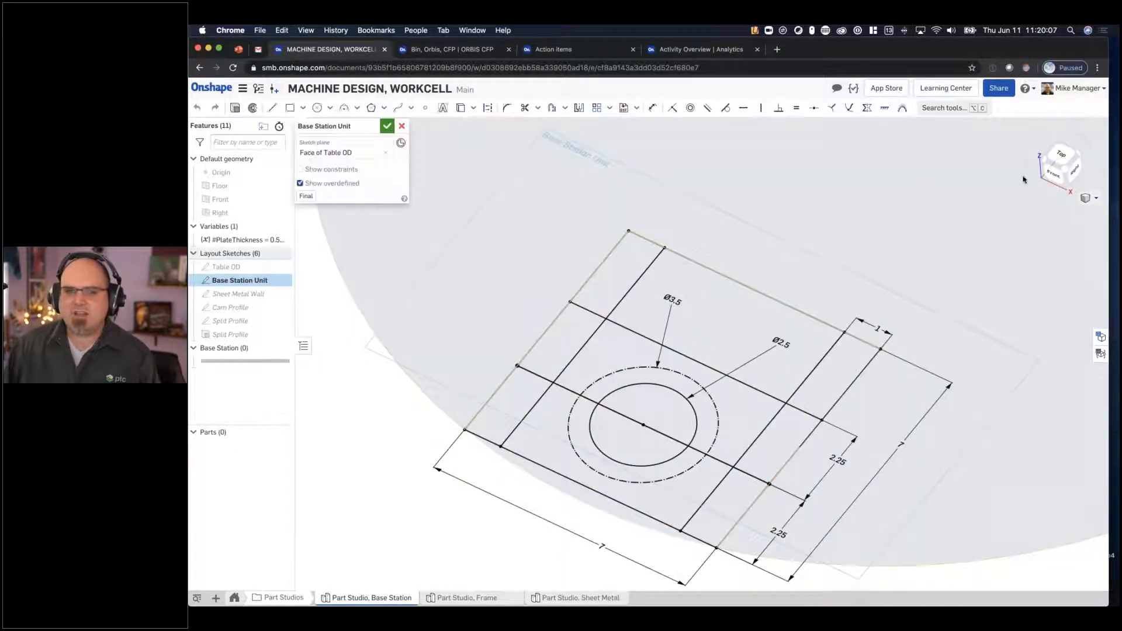
left_click(1046, 160)
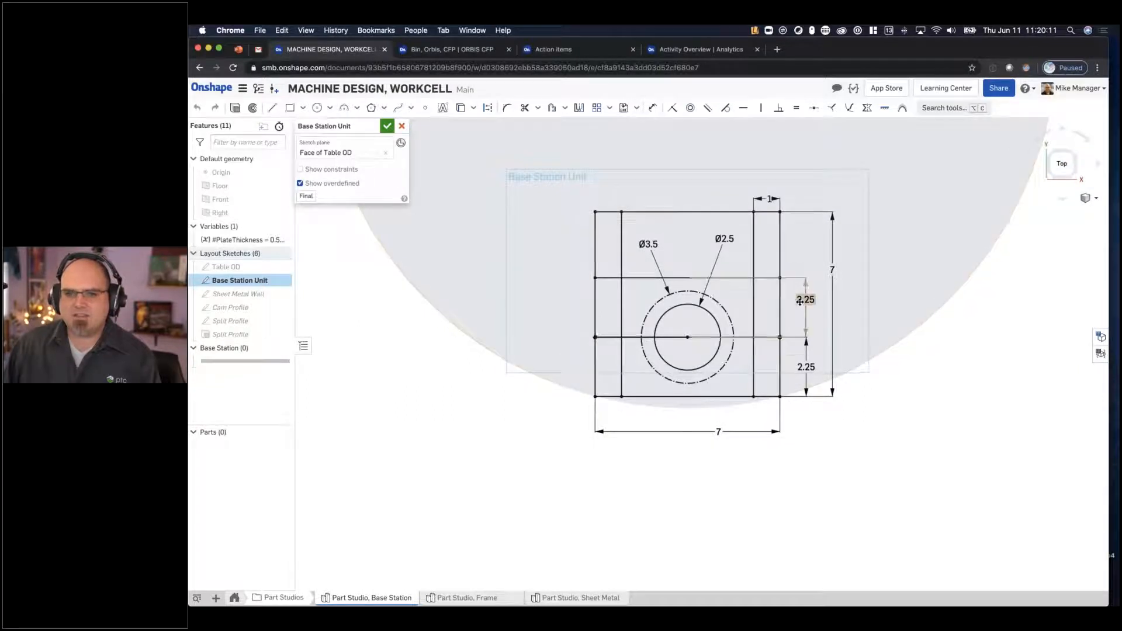
scroll(799, 301, "up", 3)
double_click(810, 413)
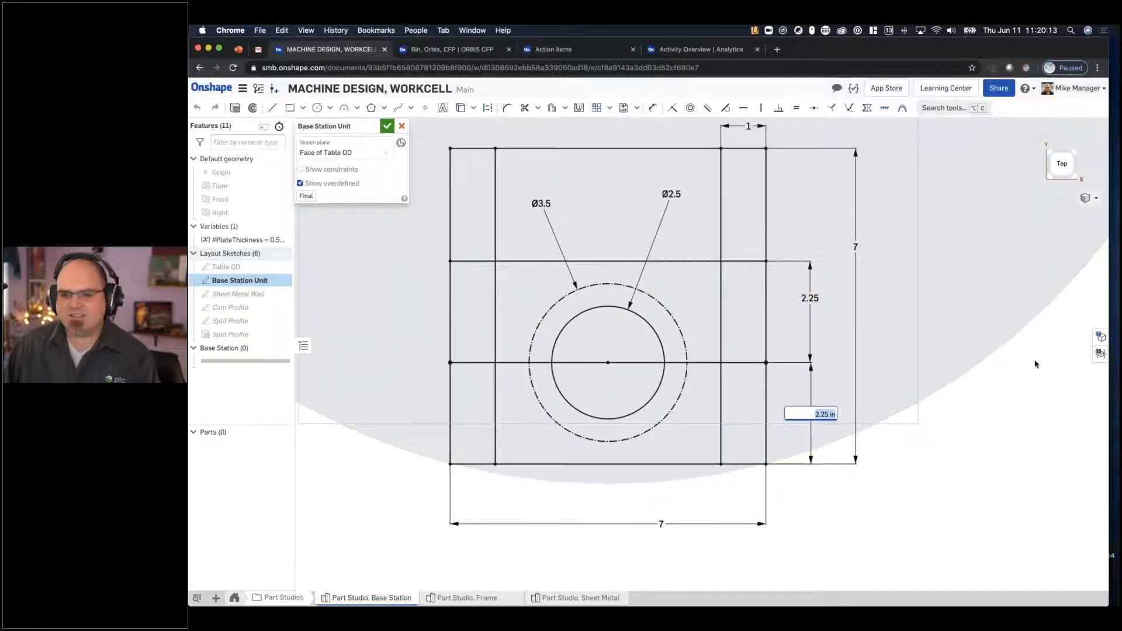
type("3")
key("Return")
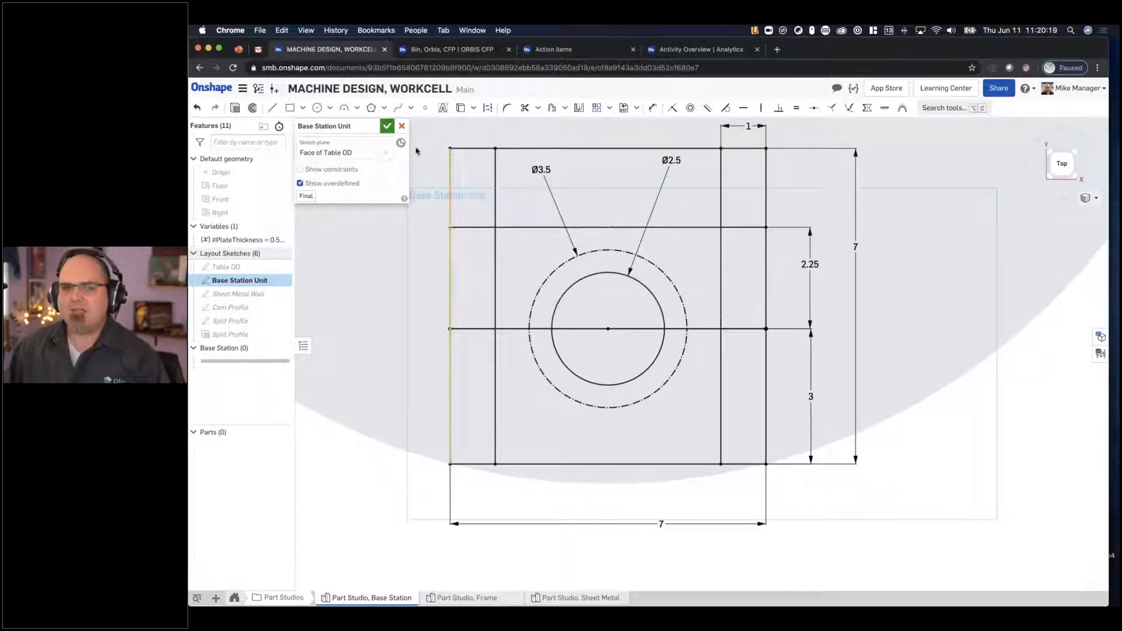
left_click(387, 126)
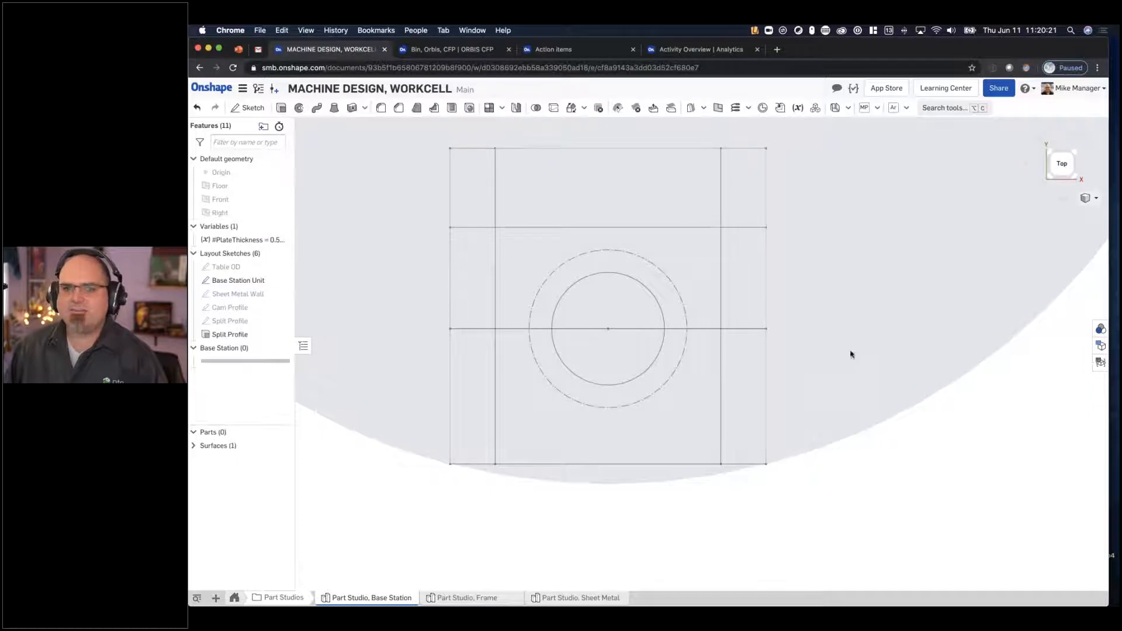
- Set up a new solid extrusion of the three regions forming the 1 in wide side strip, directed below the sketch plane
right_click_drag(910, 344, 407, 134)
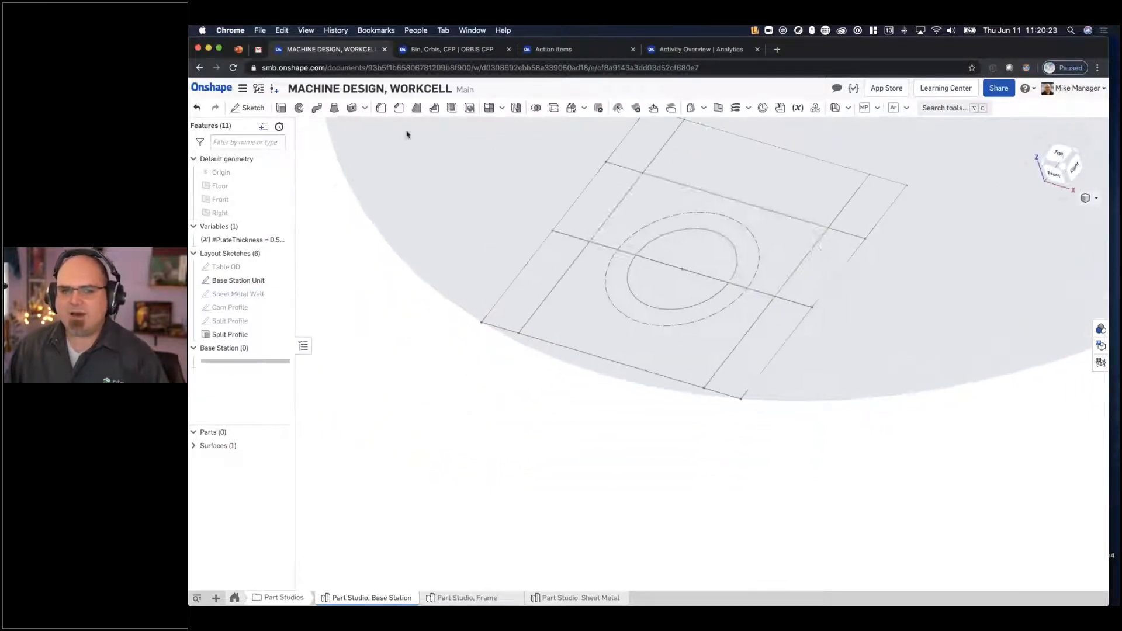
key("shift+e")
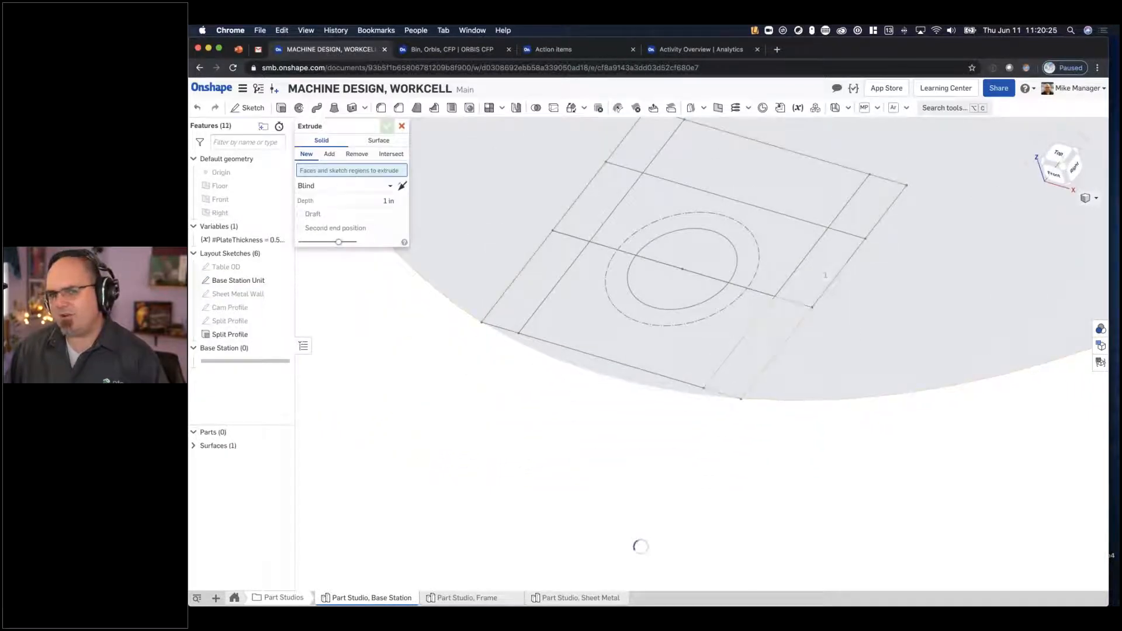
left_click(759, 344)
left_click(858, 206)
left_click(880, 186)
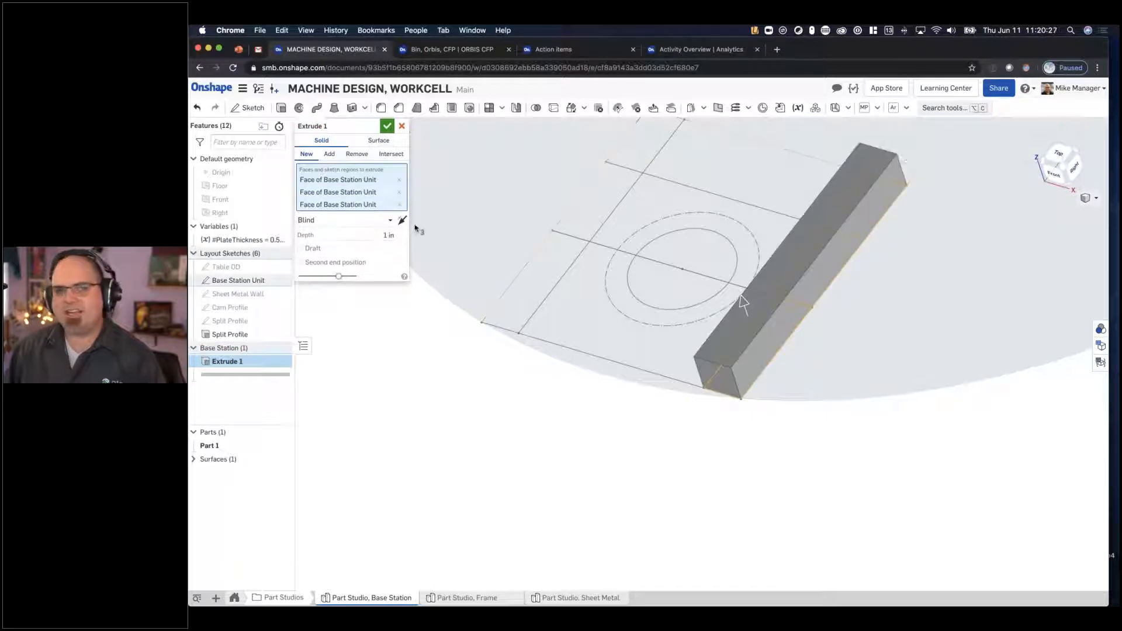
left_click(403, 221)
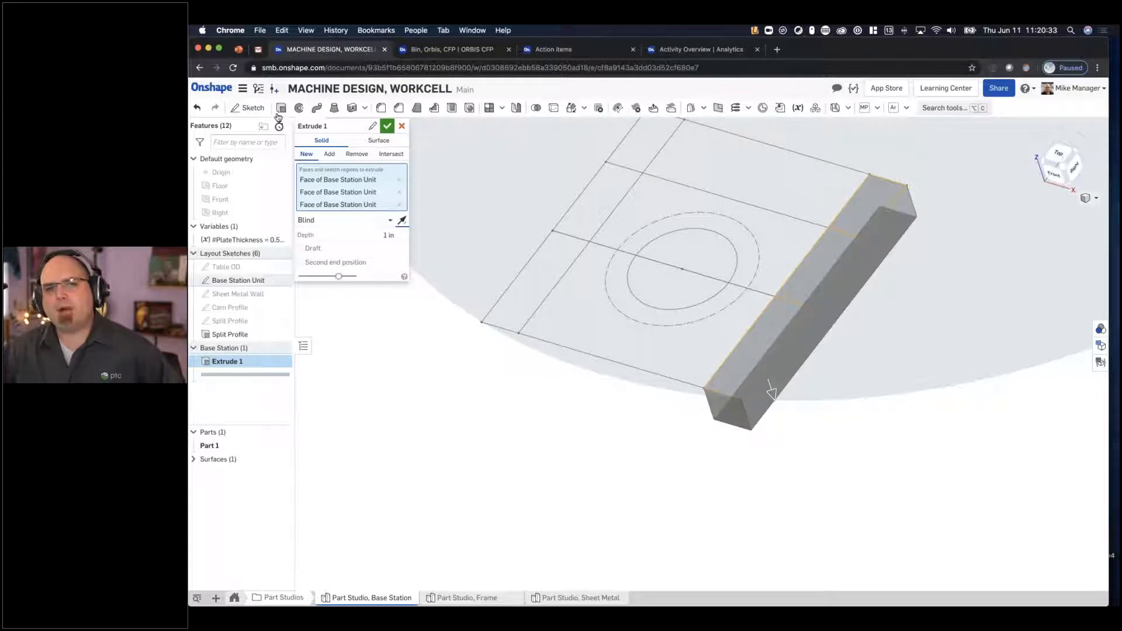
- Finish the strip extrusion as Blind with a depth of 2*#PlateThickness, and highlight the resulting rail part
left_click_drag(370, 123, 389, 146)
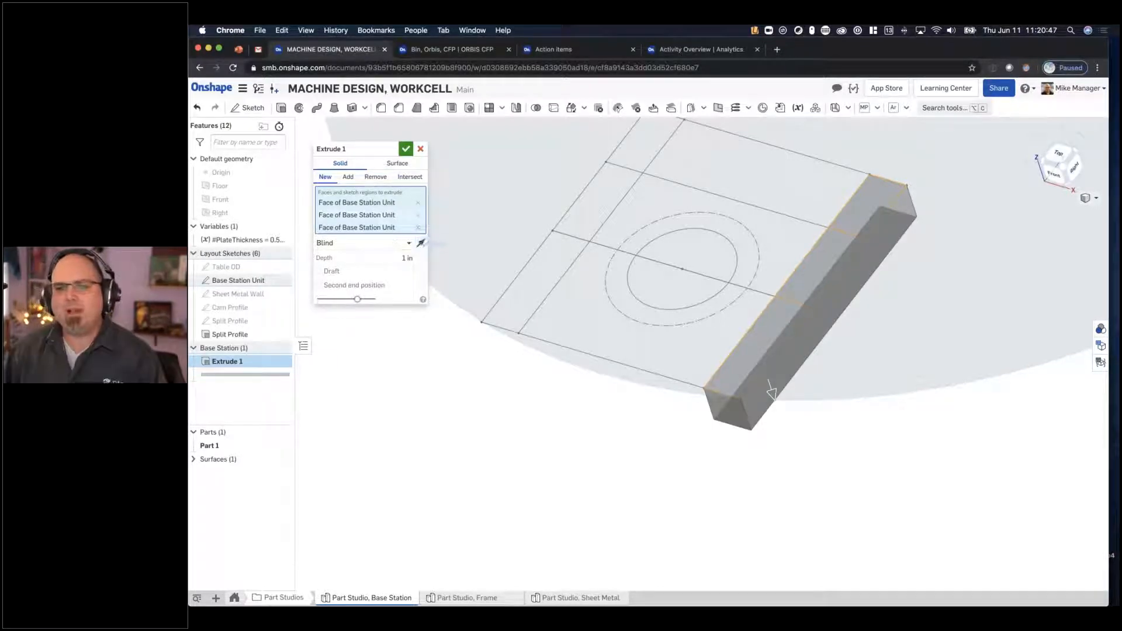
left_click(408, 243)
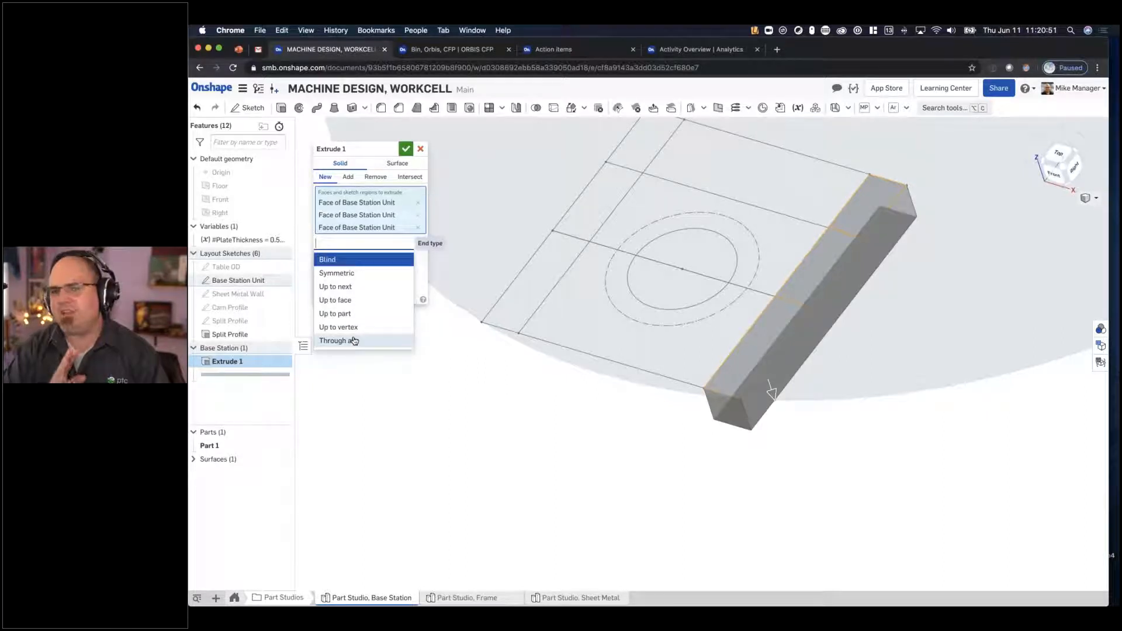
left_click(379, 260)
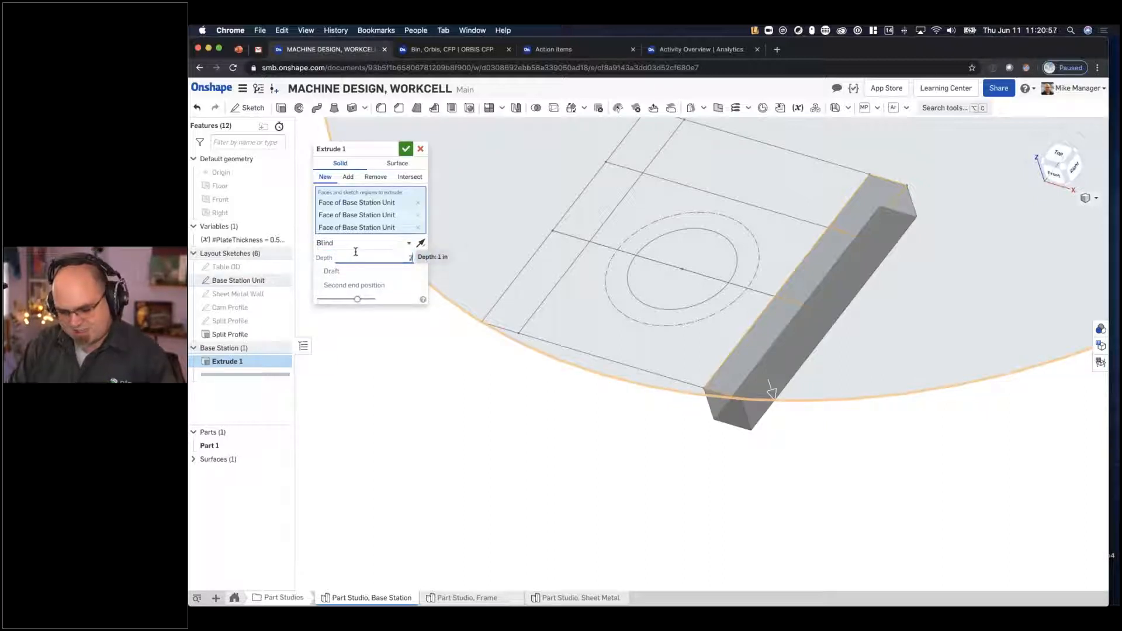
type("2*#PlateThickness")
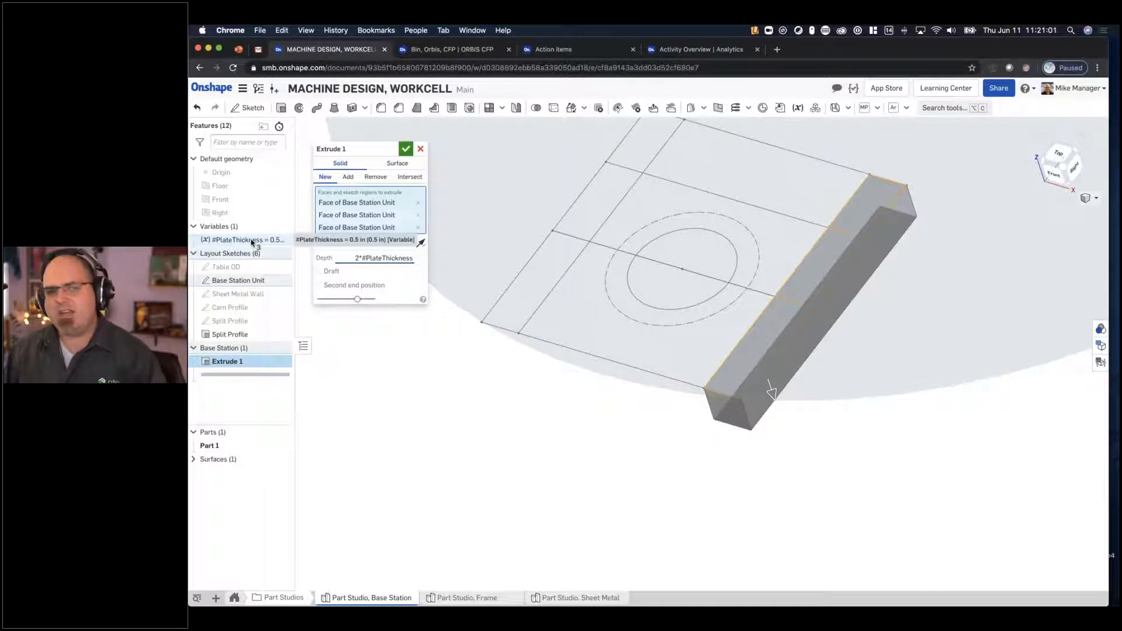
left_click(404, 150)
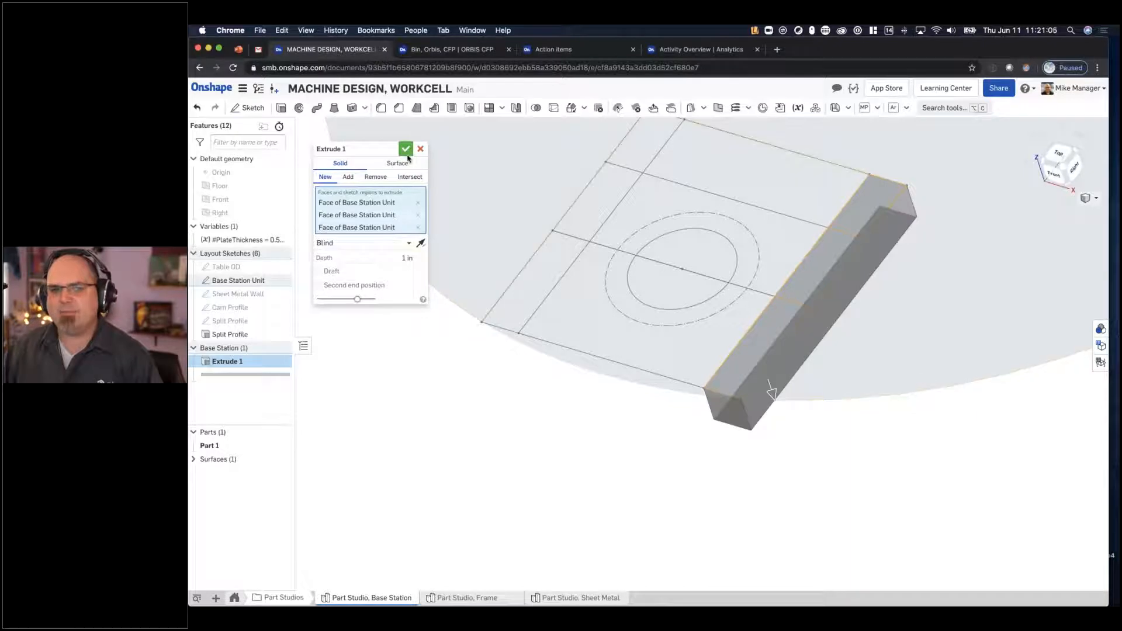
left_click(407, 151)
right_click_drag(514, 377, 513, 400)
left_click(208, 447)
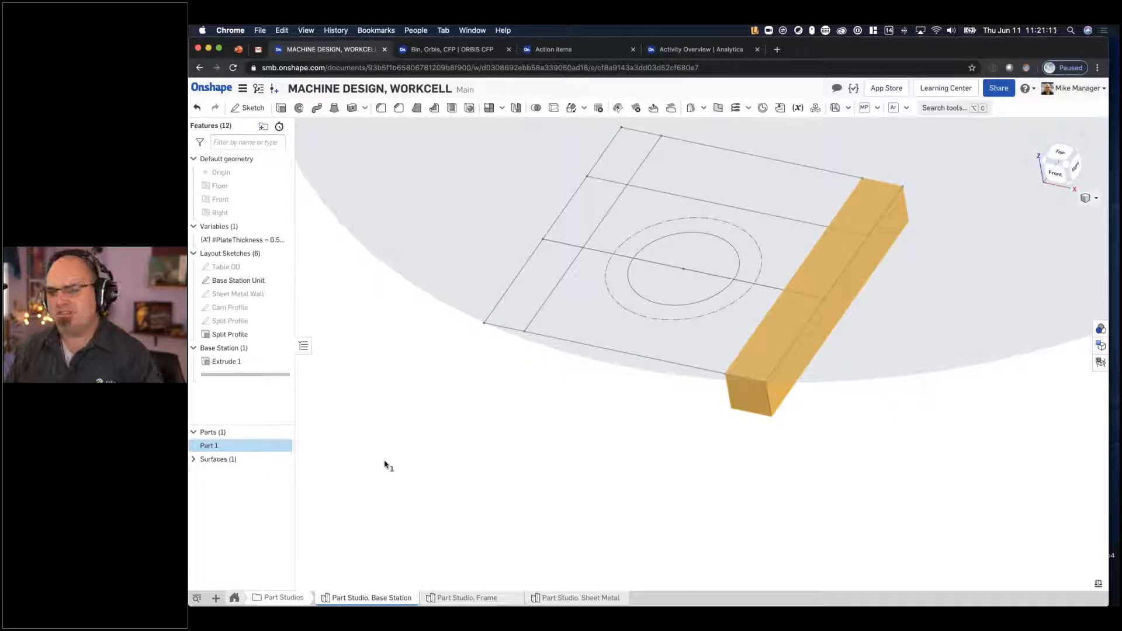
left_click(474, 443)
- Extrude the sketch region with the semicircular cutout as a new solid, up to the lower corner vertex of the rail
left_click(587, 328)
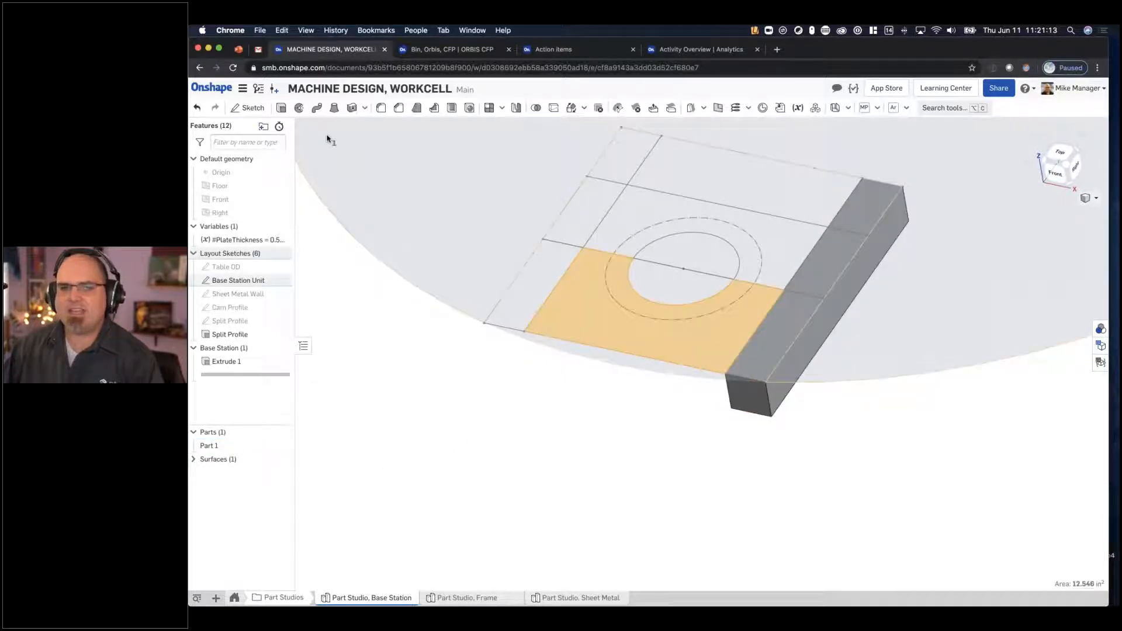
left_click(282, 108)
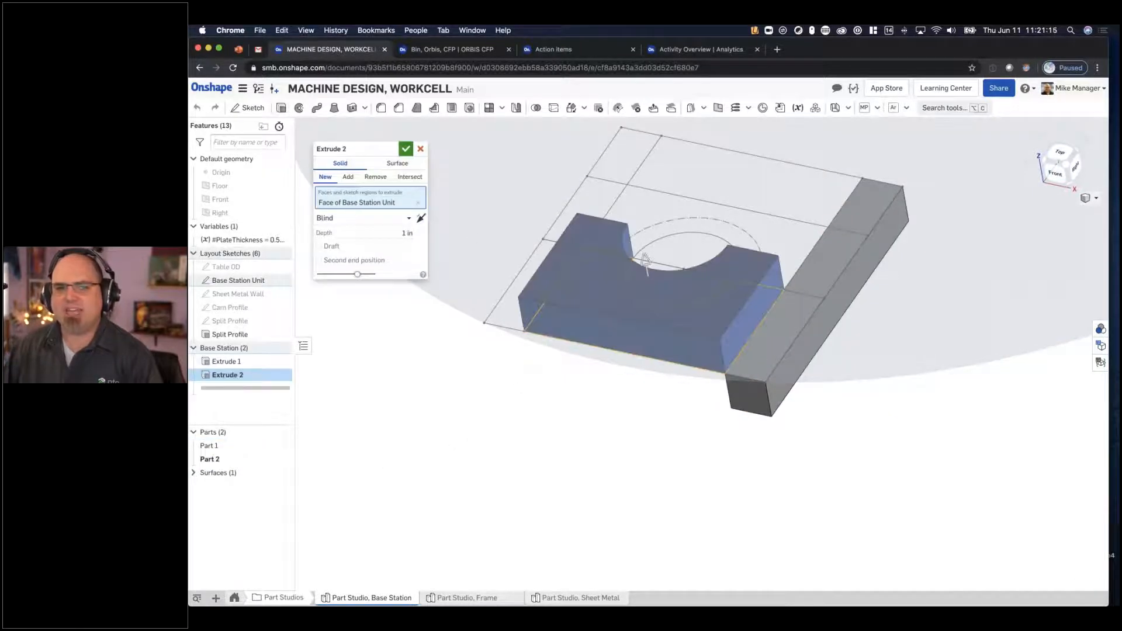
left_click(349, 217)
left_click(353, 303)
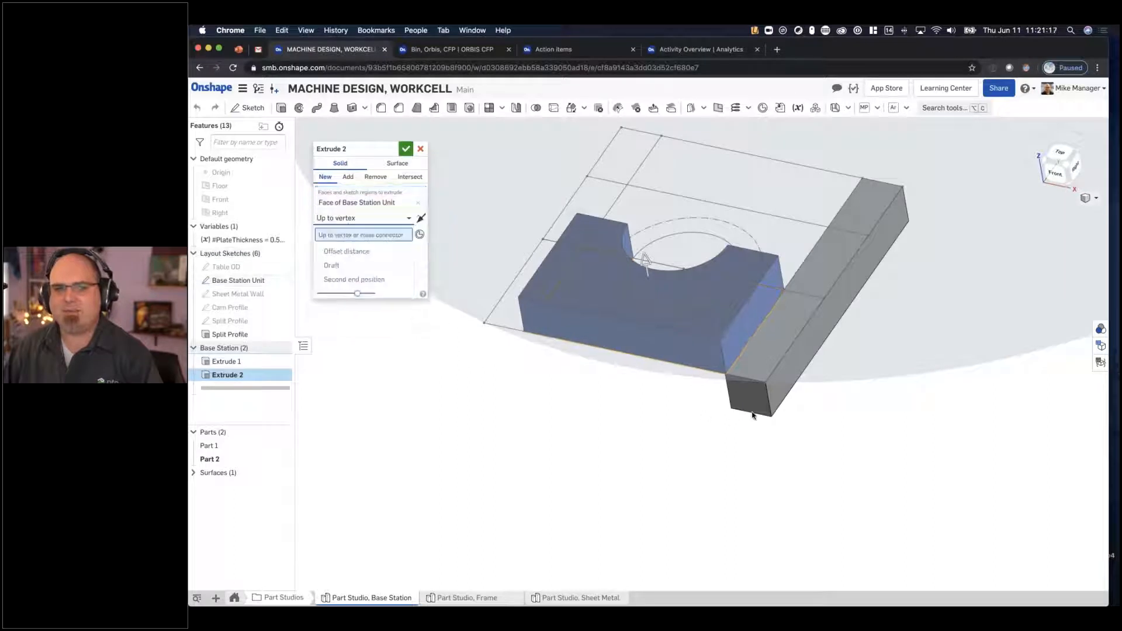
left_click(772, 417)
left_click(325, 177)
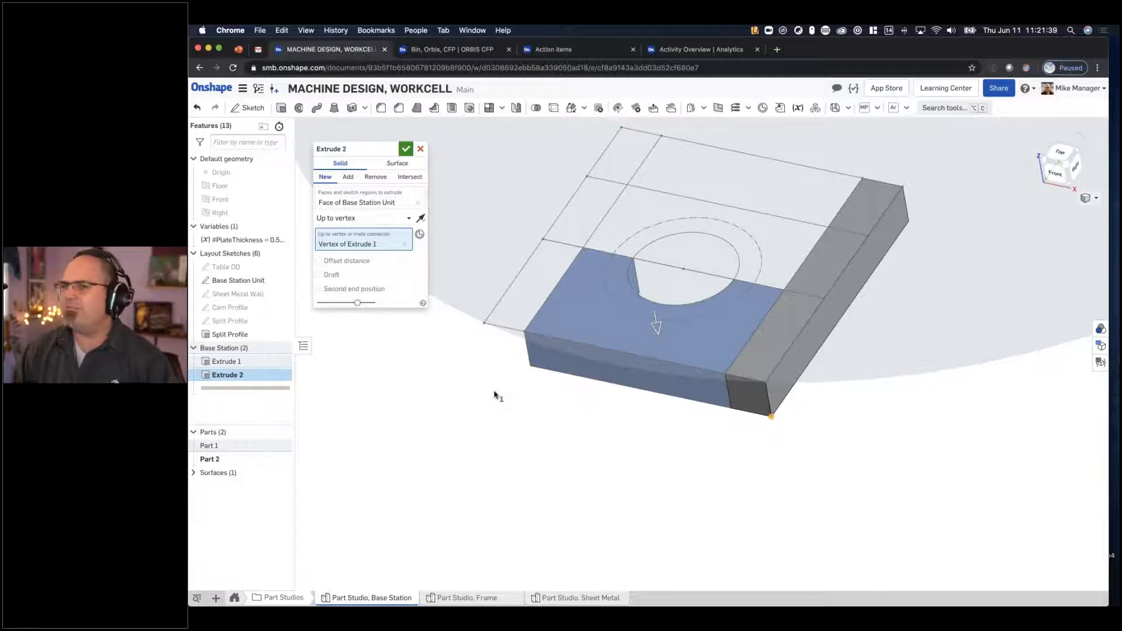
left_click(405, 150)
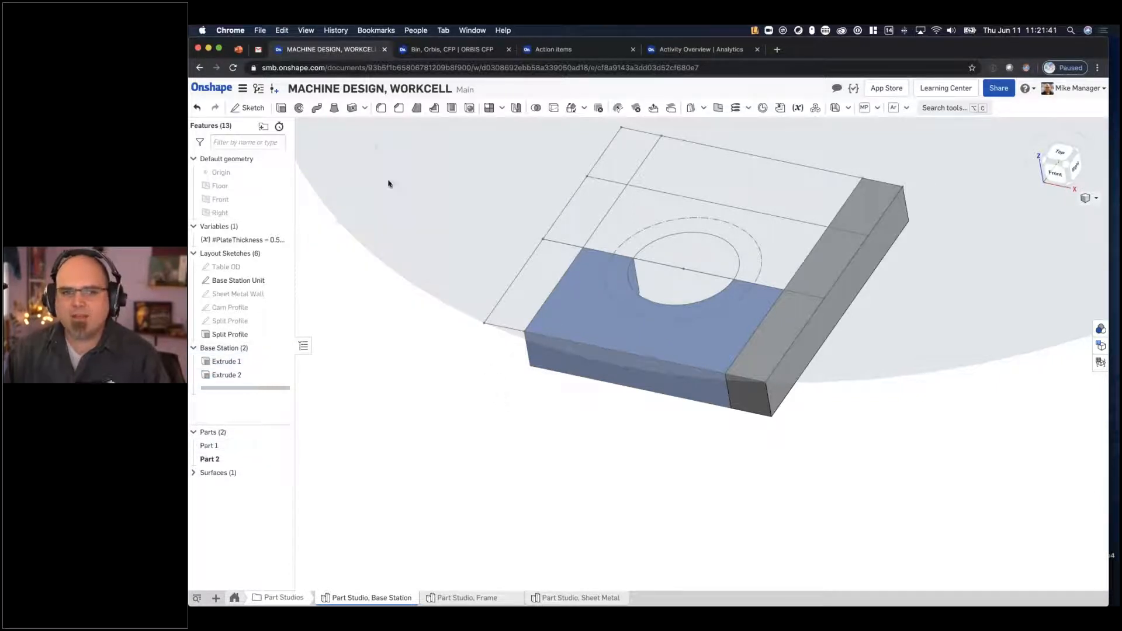
- Rename the newly extruded plate part as FIXED PLATE
right_click(225, 458)
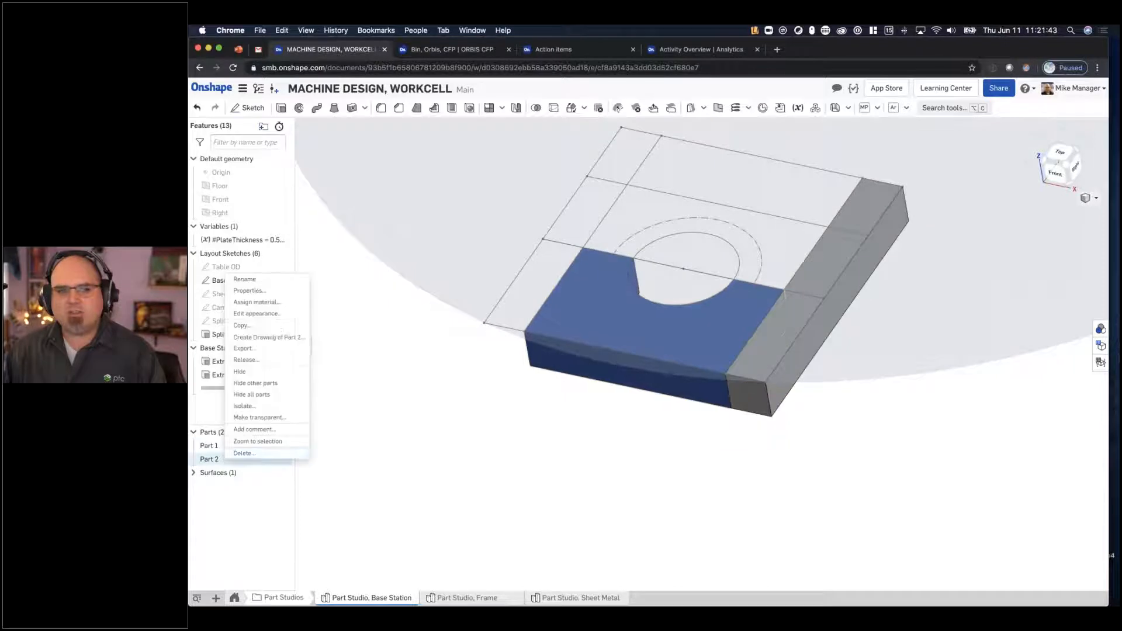
left_click(272, 285)
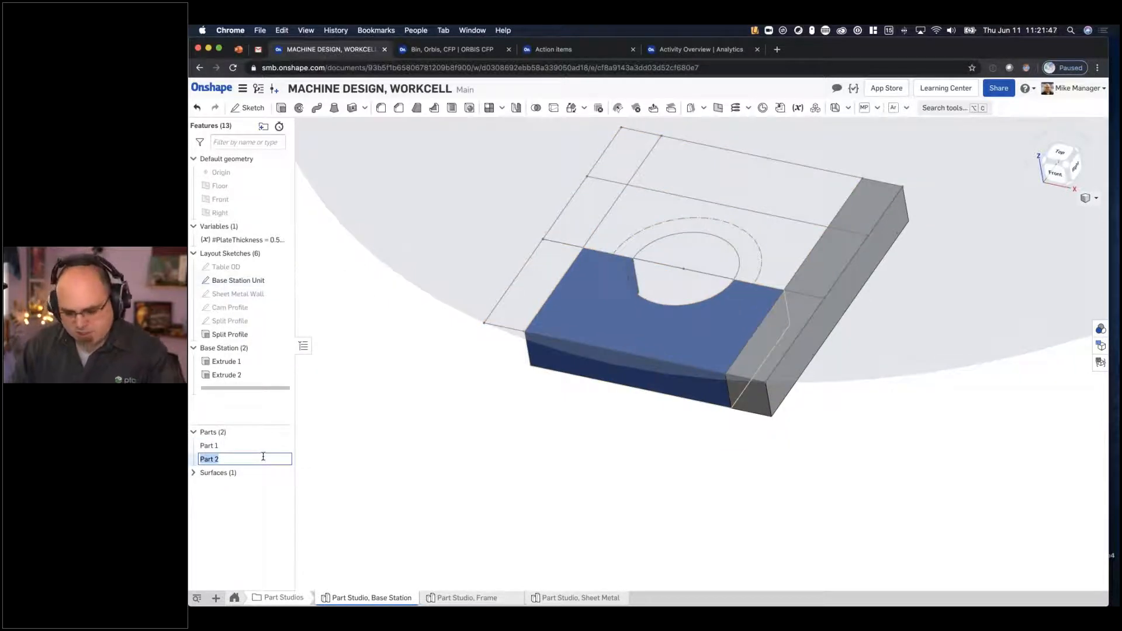
type("FixED PLATWE")
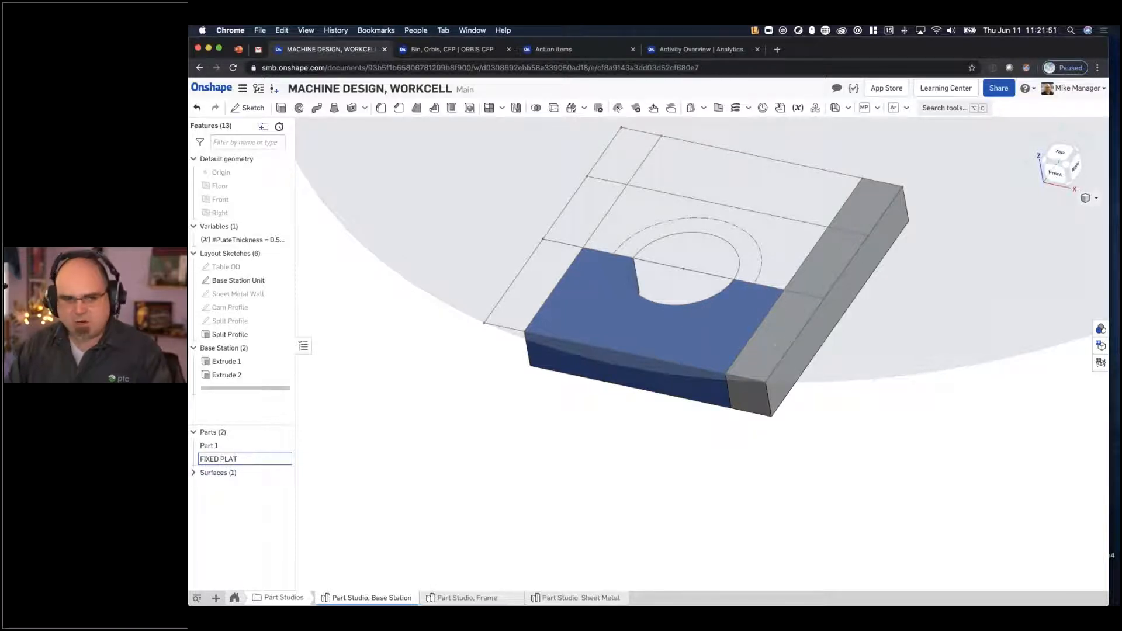
type("E")
key("Return")
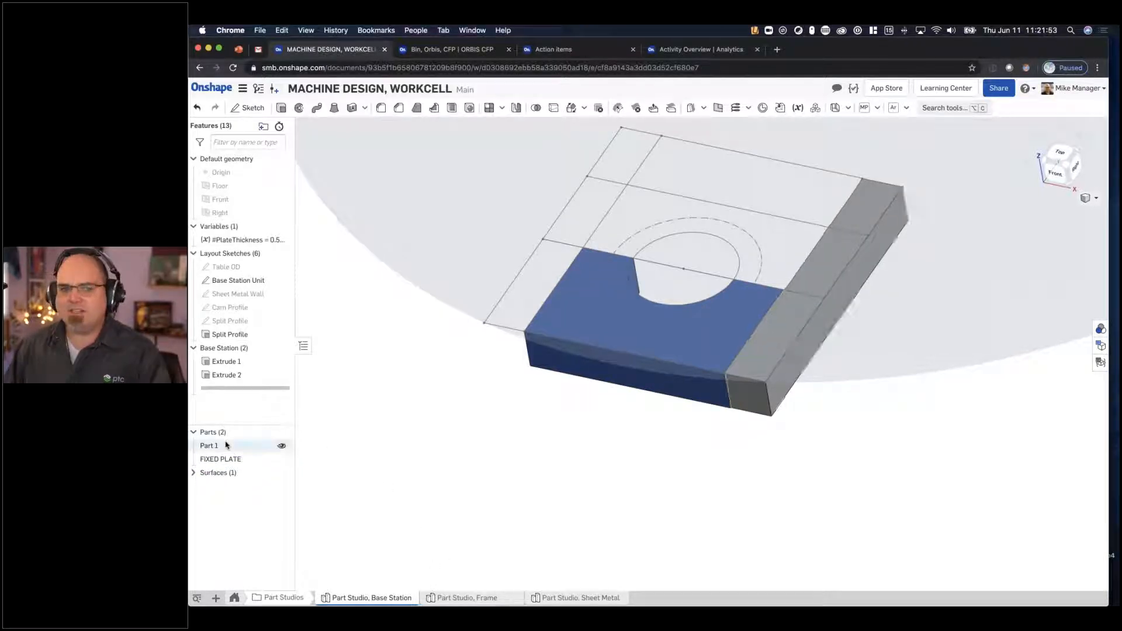
- Rename the side strip part as RAIL
right_click(226, 445)
left_click(243, 262)
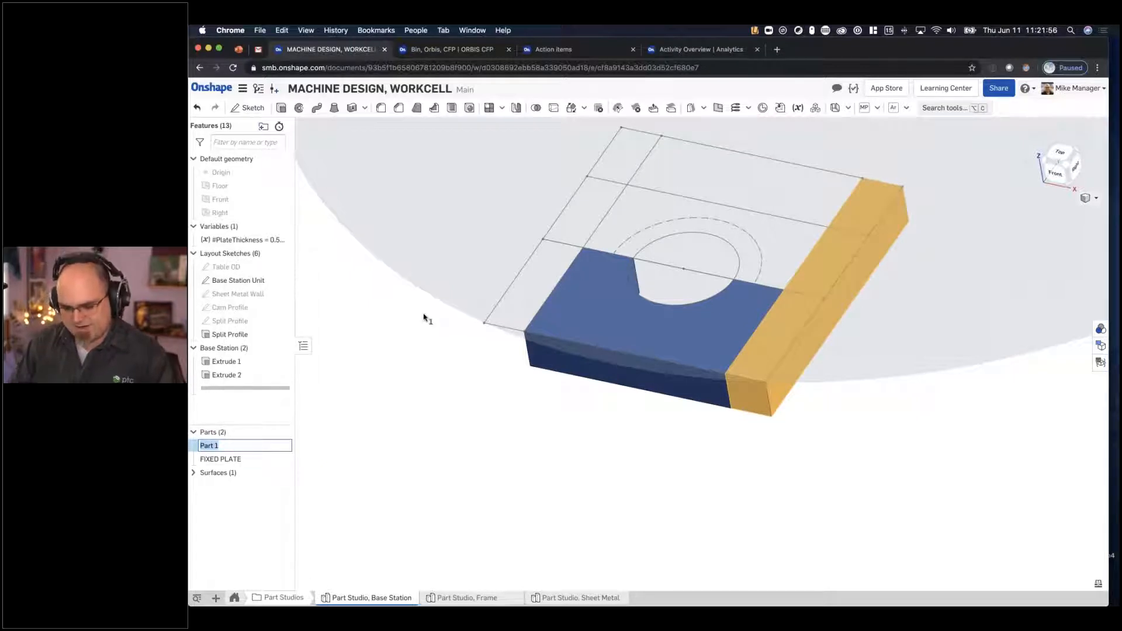
type("RAIL")
key("Return")
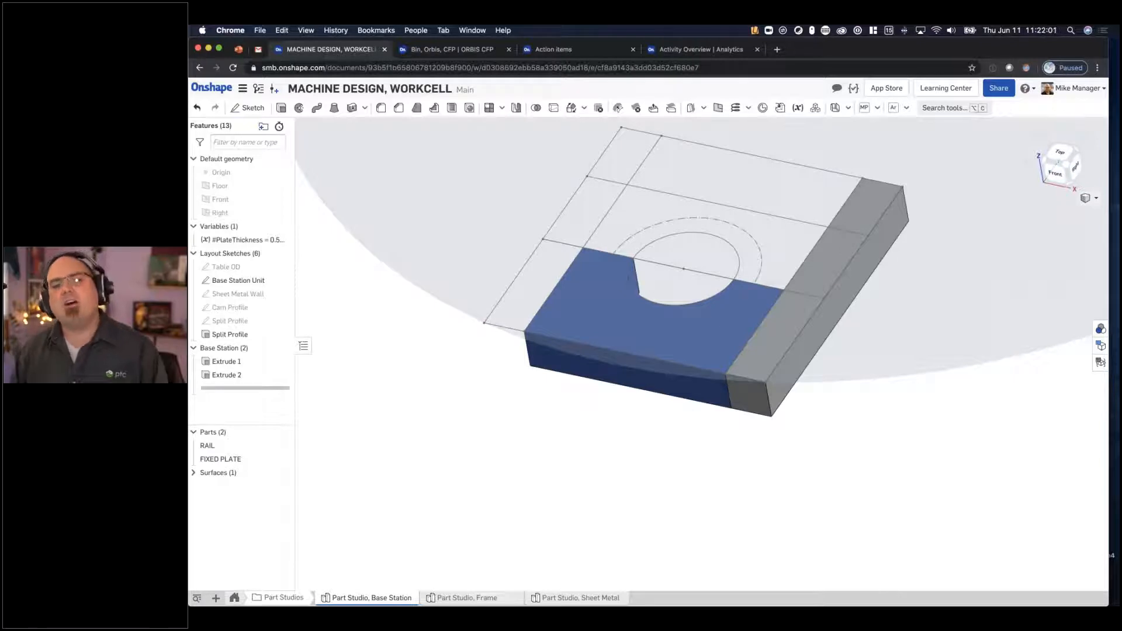
- Hide the Base Station Unit sketch and the round table surface so only the rail and fixed plate are shown
middle_click_drag(656, 344, 612, 437)
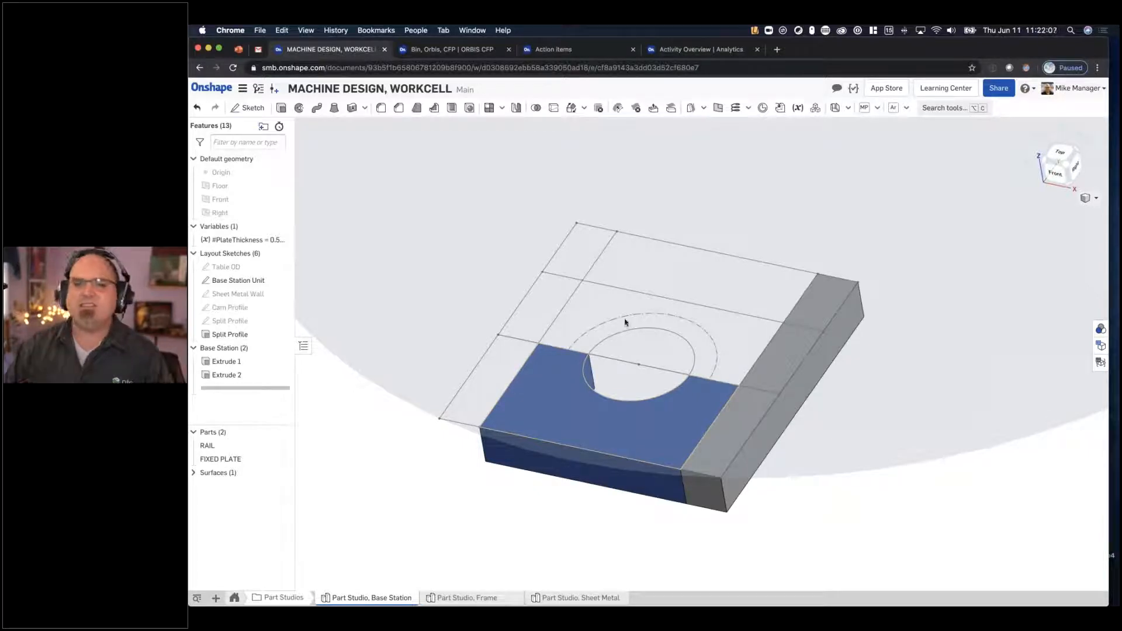
middle_click_drag(408, 393, 418, 377)
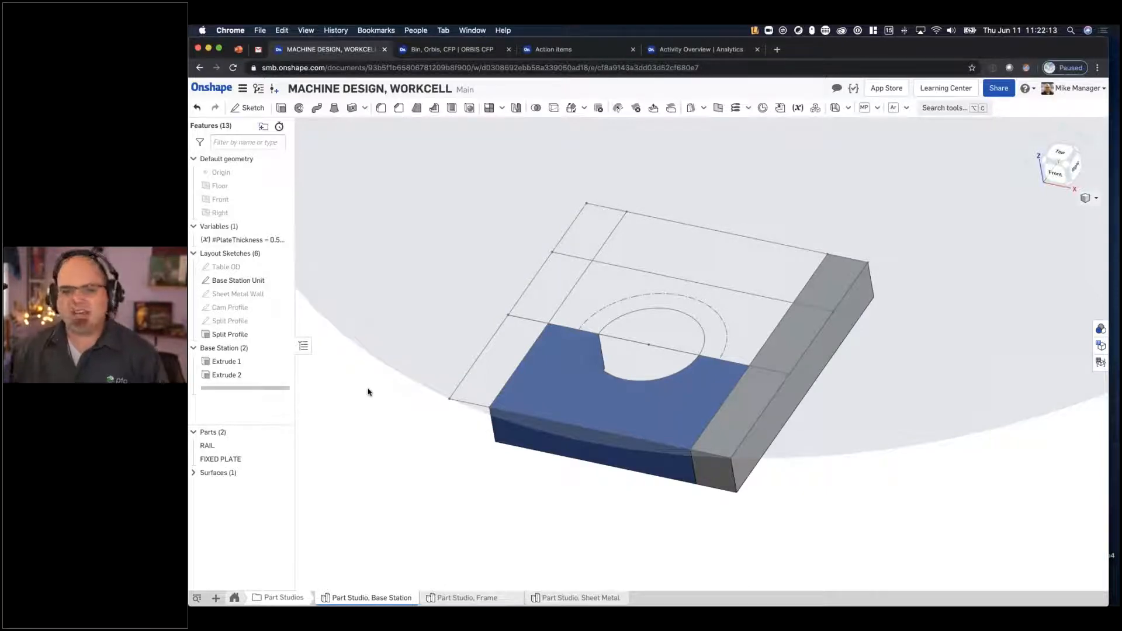
key("y")
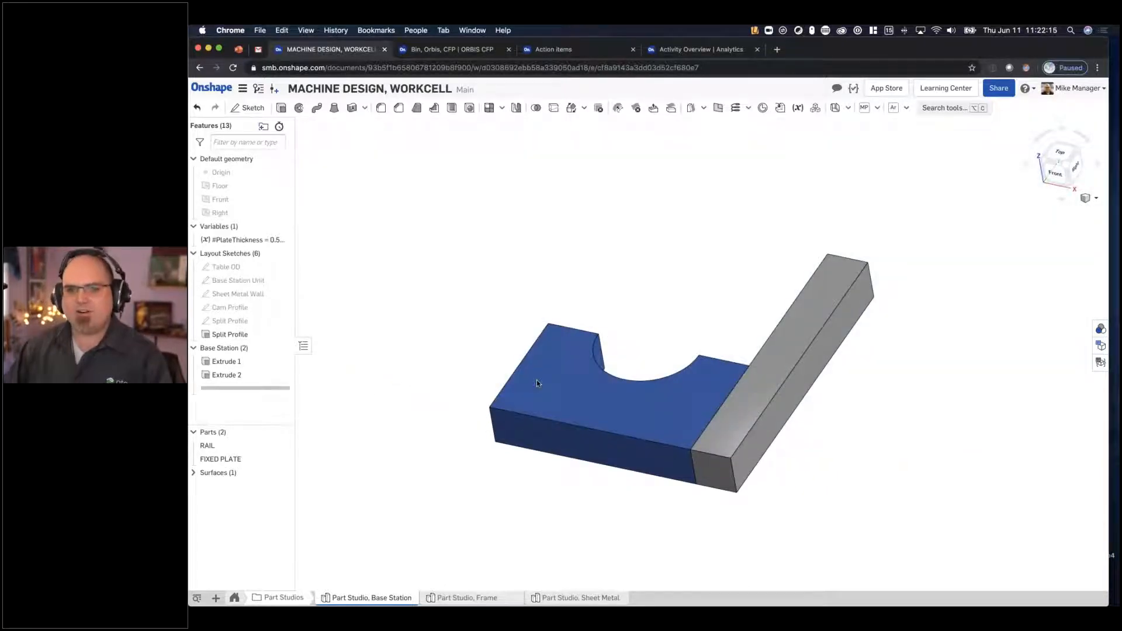
middle_click_drag(572, 370, 520, 345)
scroll(525, 348, "up", 3)
- Start a comment on the fixed plate's upper face and mention the designer in it
right_click(576, 386)
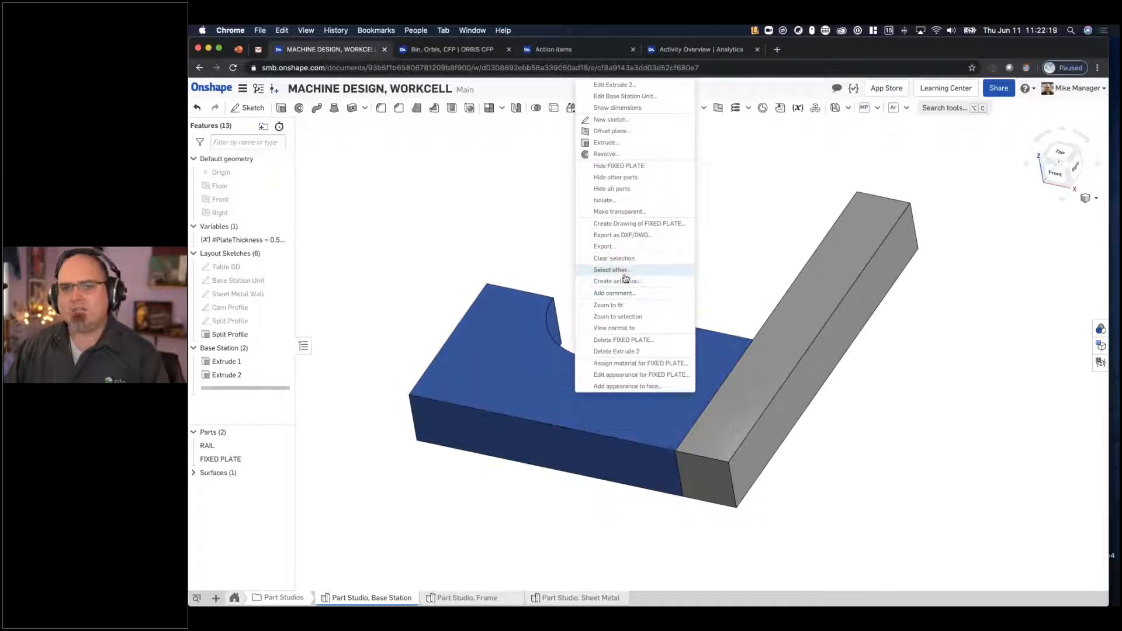
left_click(621, 297)
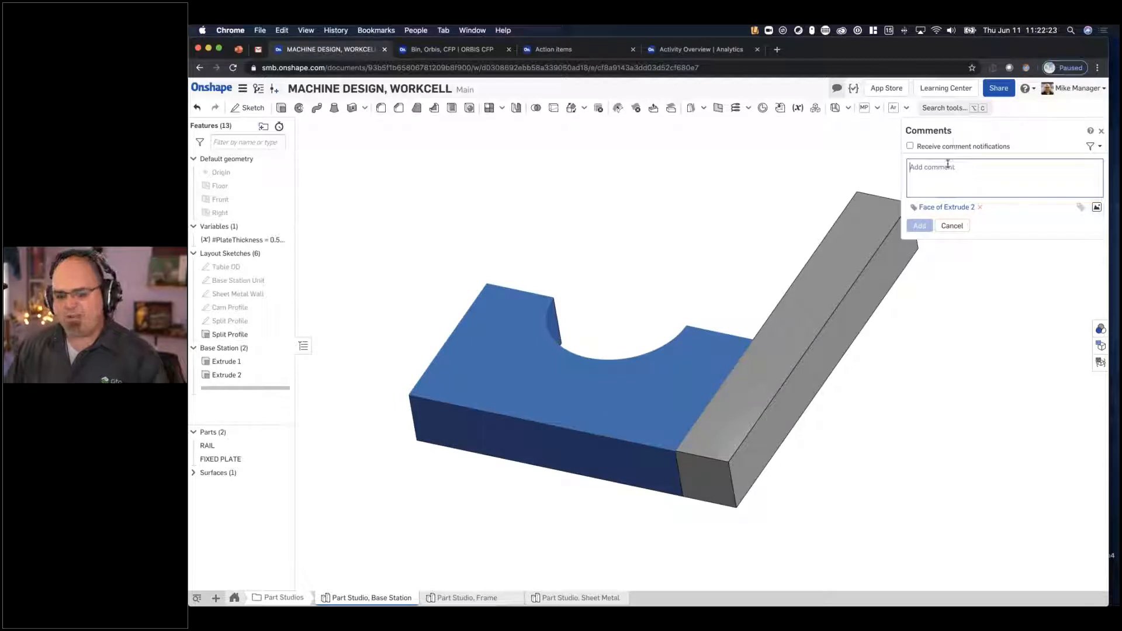
type("@")
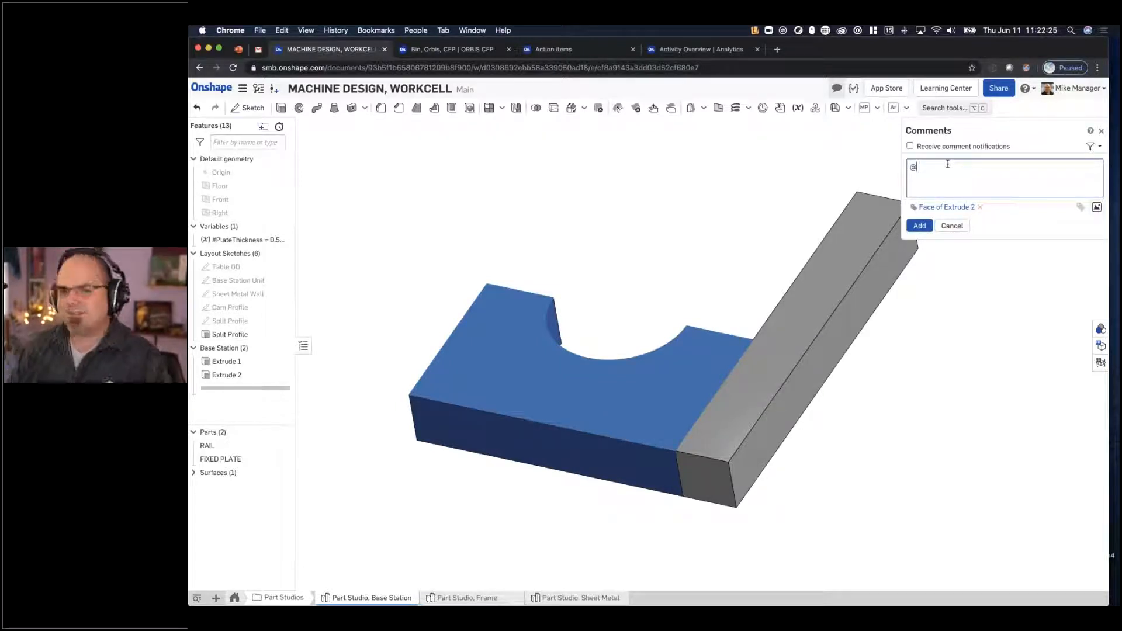
type("de")
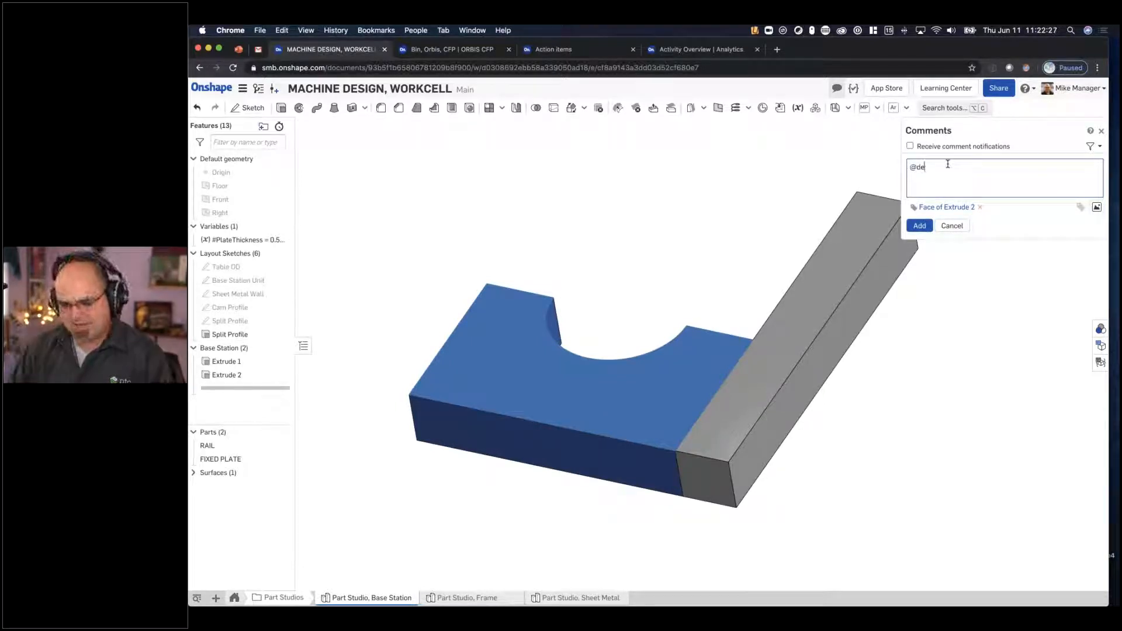
type("s")
left_click(967, 242)
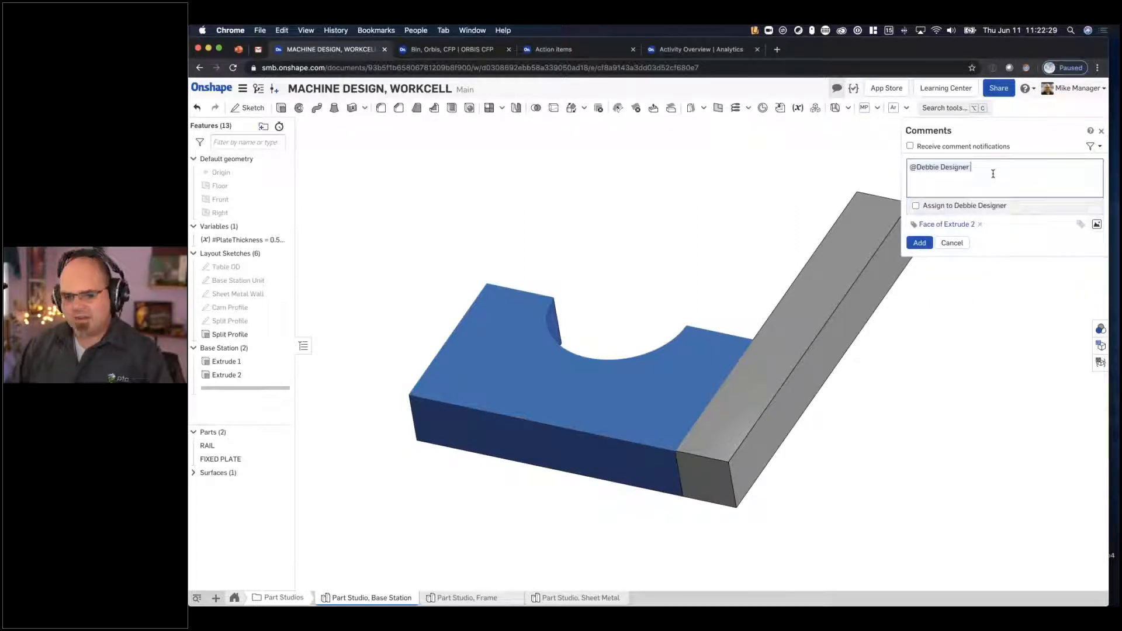
- Complete the comment with the text "can you recommend how to attach this to the base?"
type("can you recommend hot to ")
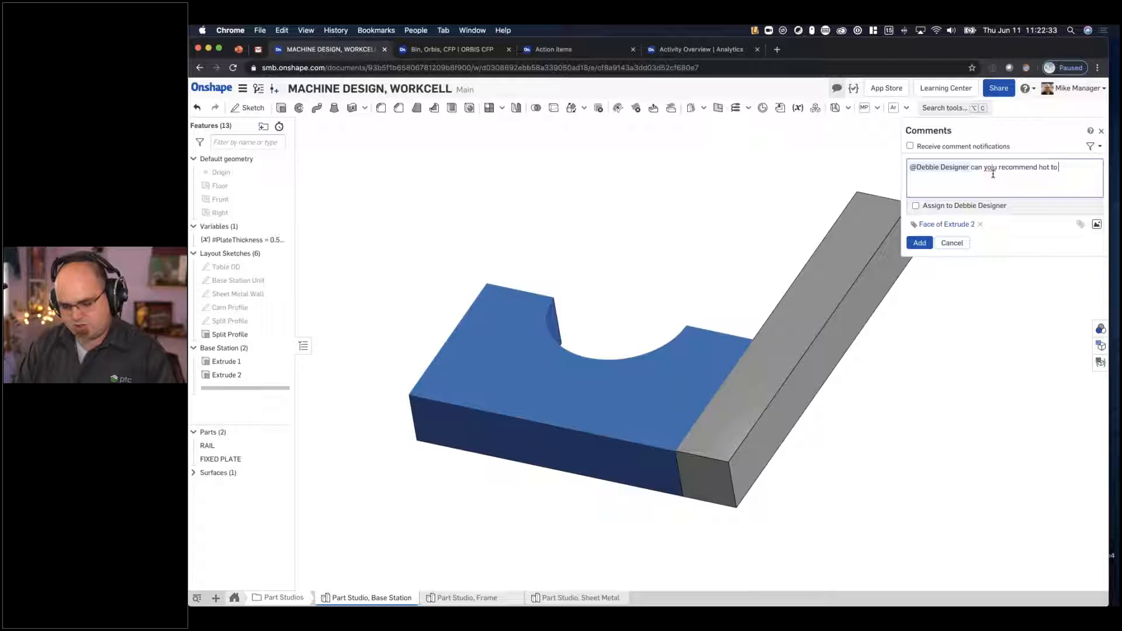
type("attach this to the base")
right_click(992, 169)
left_click(1006, 177)
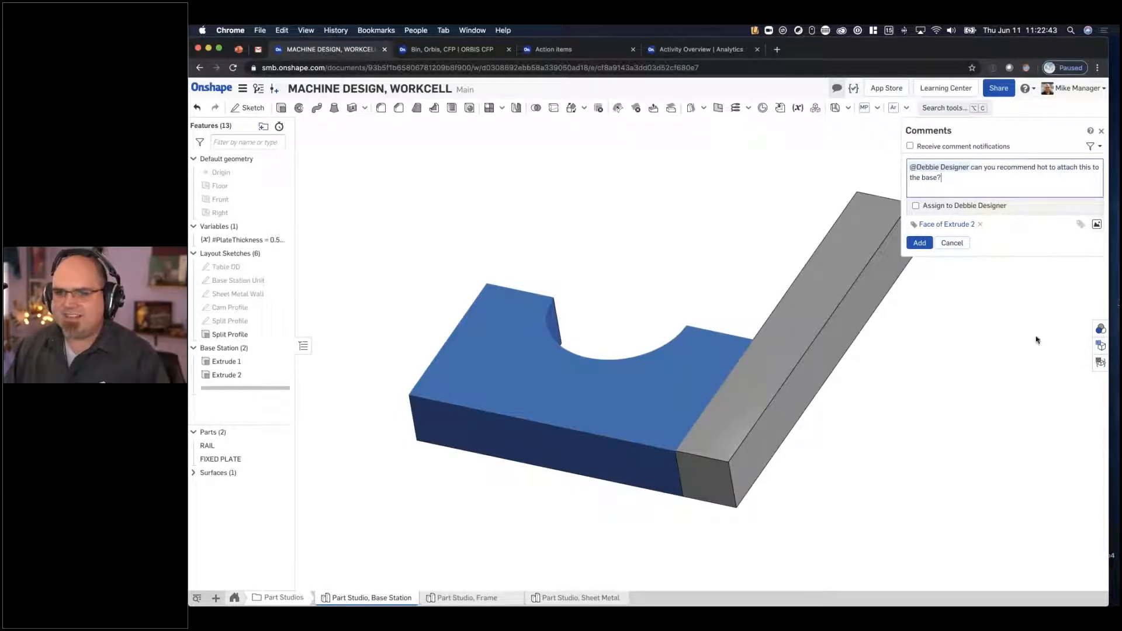
left_click(1047, 169)
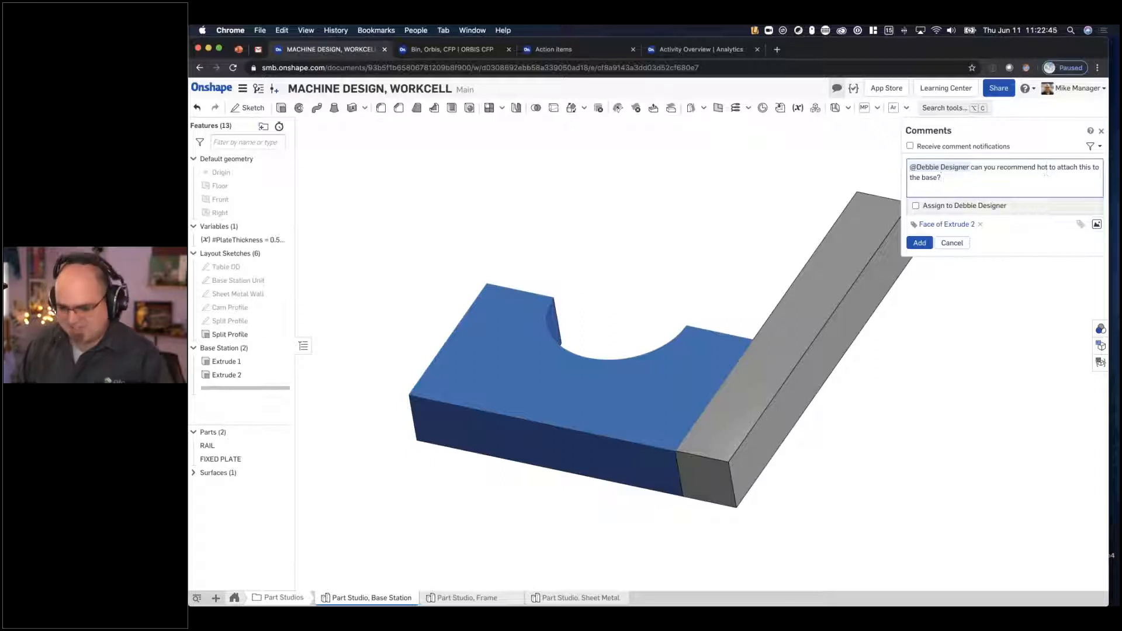
key("BackSpace")
type("w")
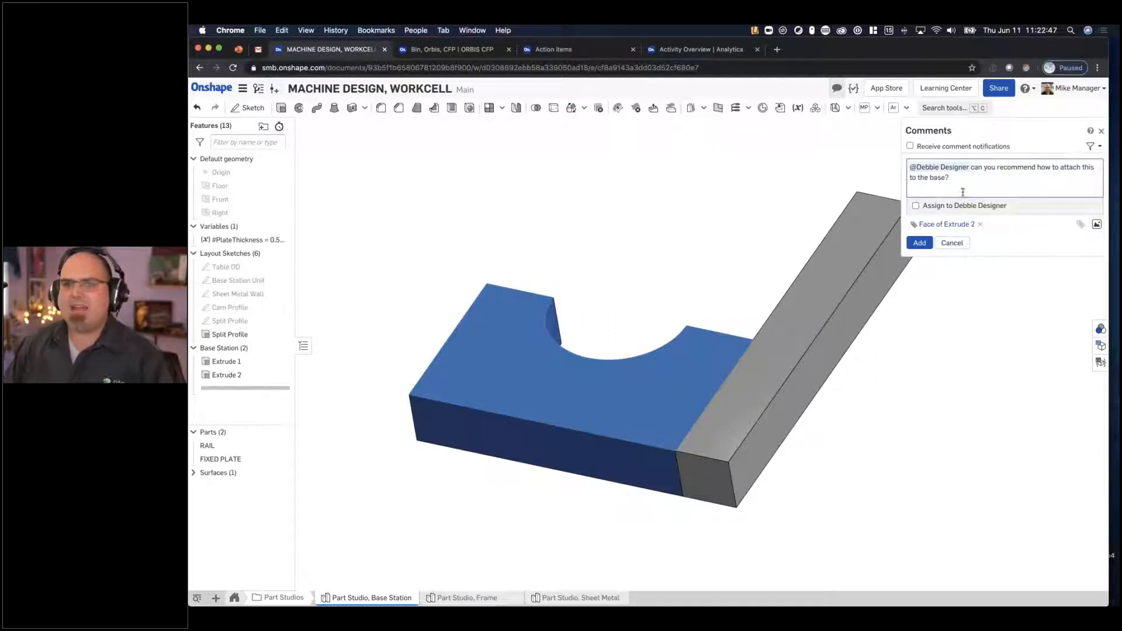
- Post the comment as a task assigned to the mentioned designer and locate its tagged face on the model
left_click(939, 208)
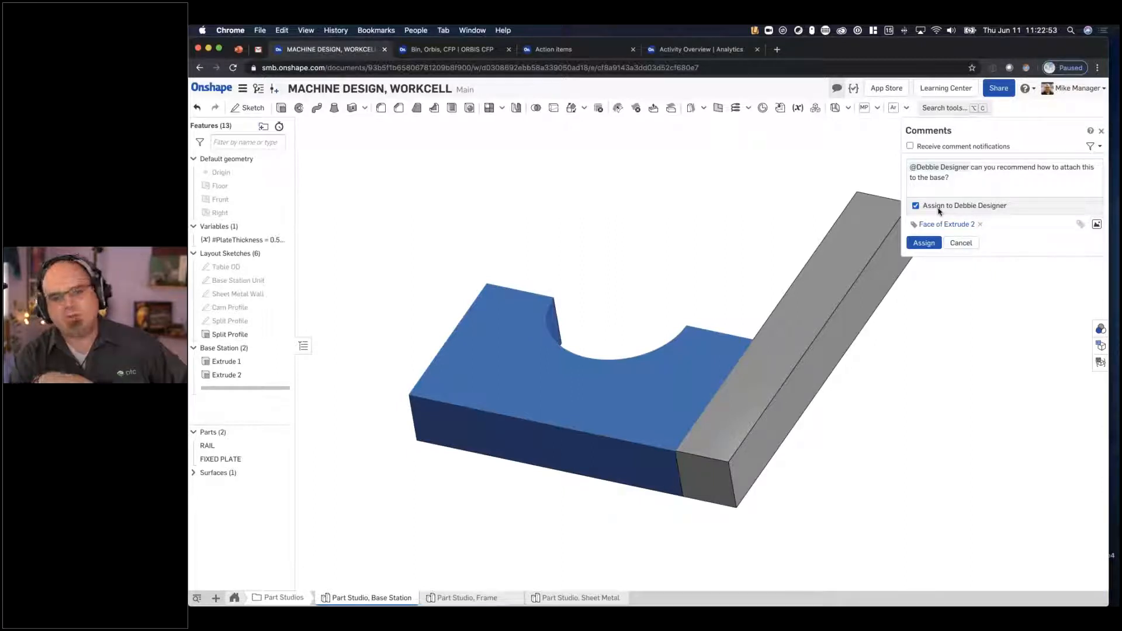
left_click(922, 245)
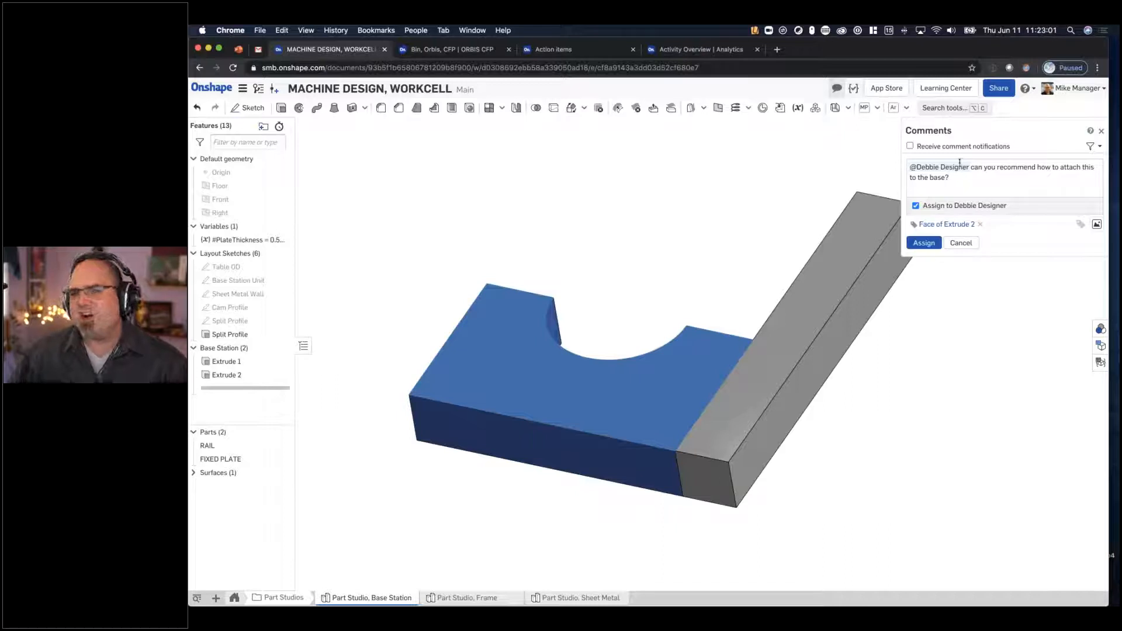
left_click(924, 243)
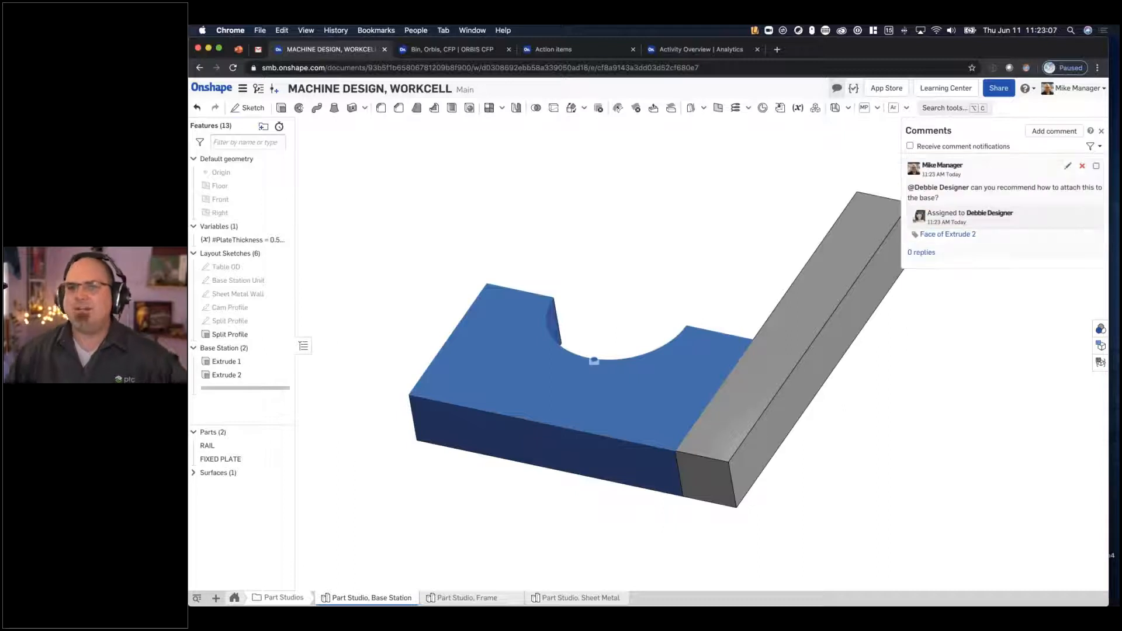
scroll(1078, 91, "up", 5, "ctrl")
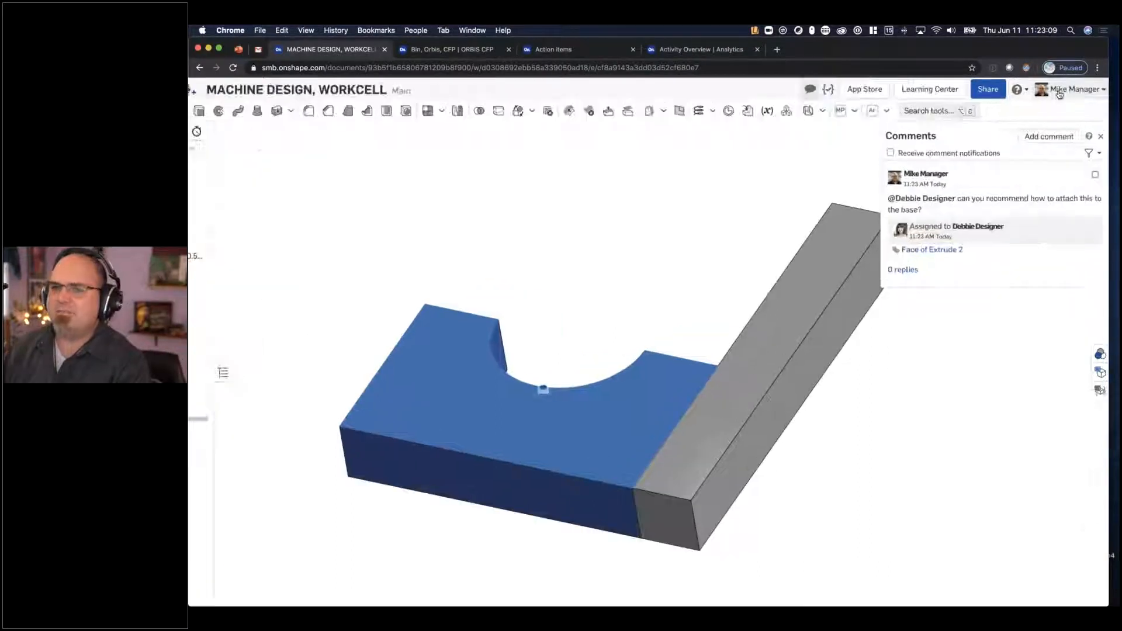
scroll(979, 112, "down", 5, "ctrl")
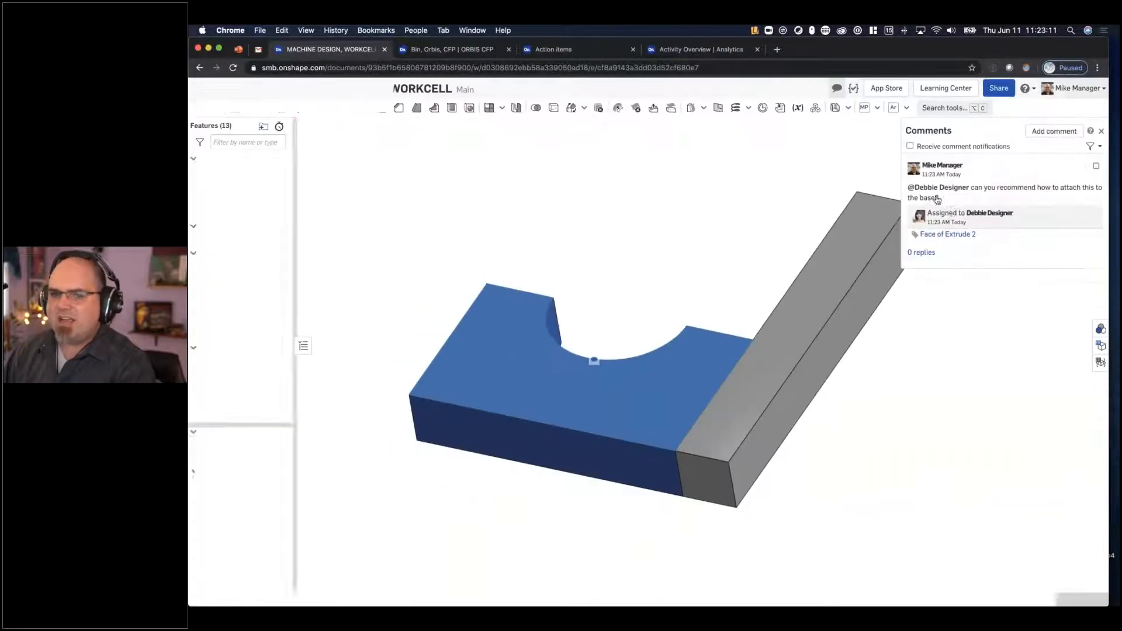
left_click(946, 235)
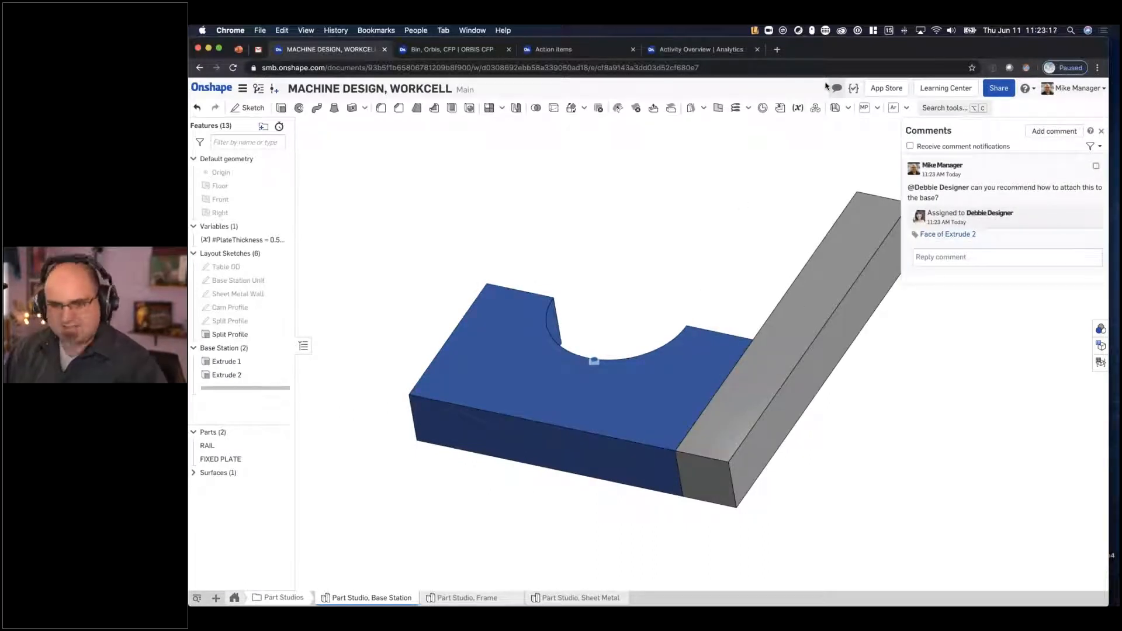
- Switch to the incognito browser window and sign in to the Onshape enterprise with the filled-in designer account
key("ctrl+Up")
left_click(1002, 227)
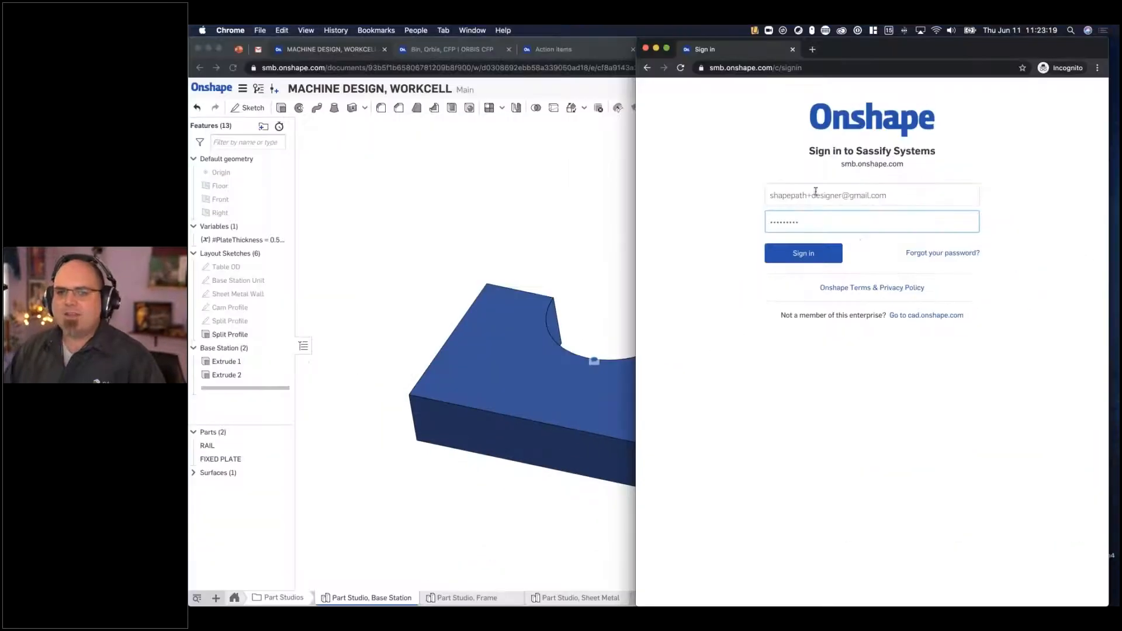
left_click(784, 67)
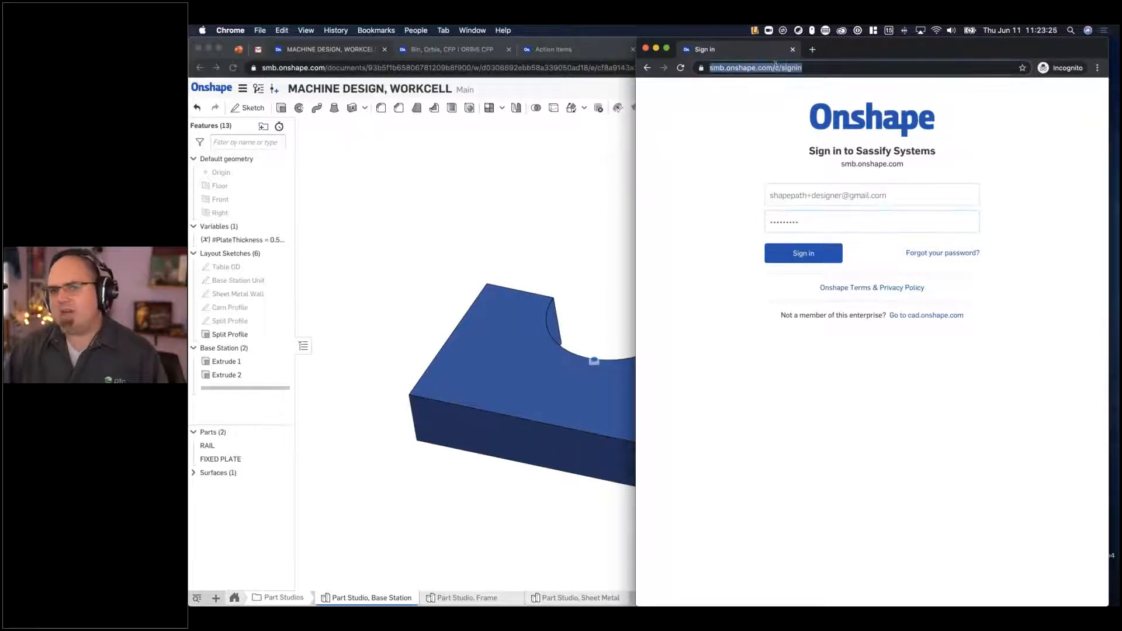
left_click(804, 253)
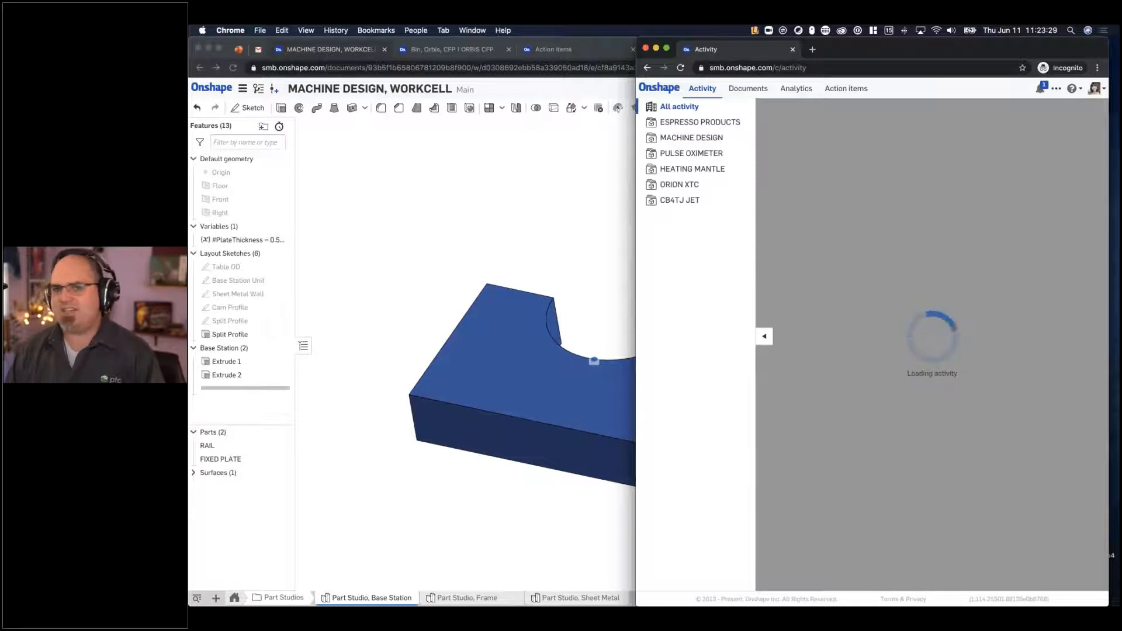
- Examine the designer's activity feed for the new comment and recent edits in MACHINE DESIGN, WORKCELL
left_click(869, 290)
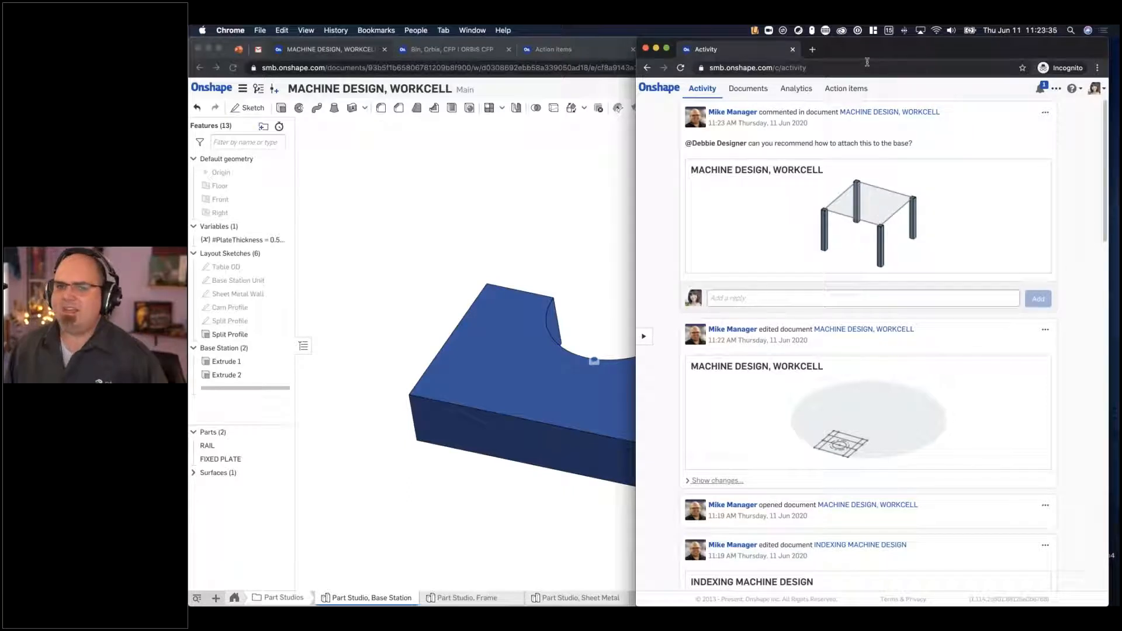
scroll(845, 158, "down", 10)
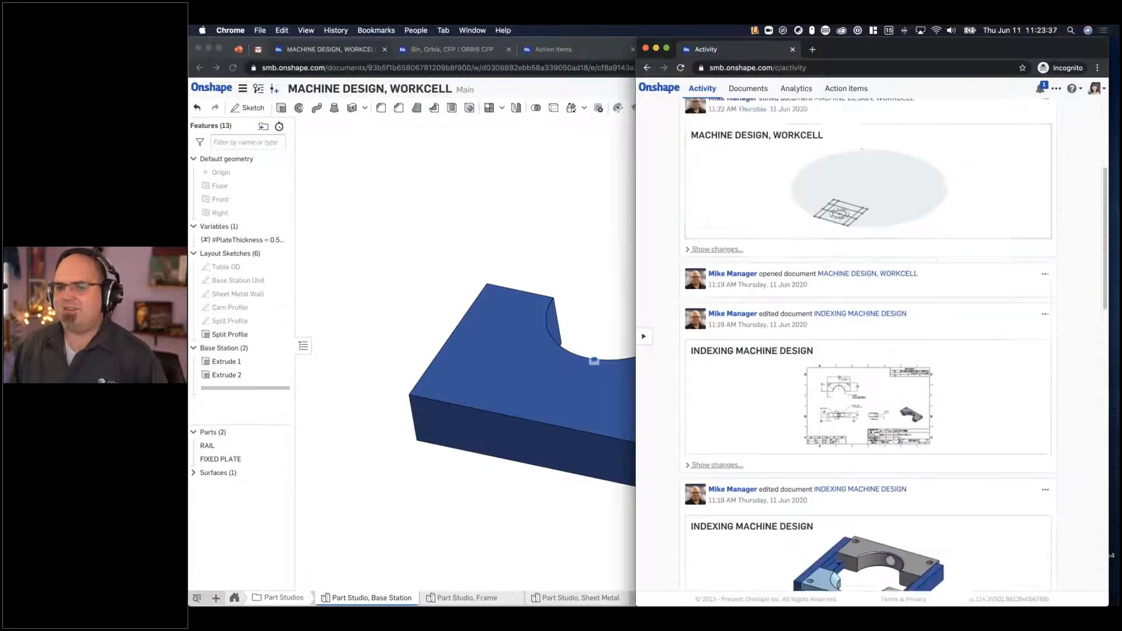
scroll(846, 158, "up", 10)
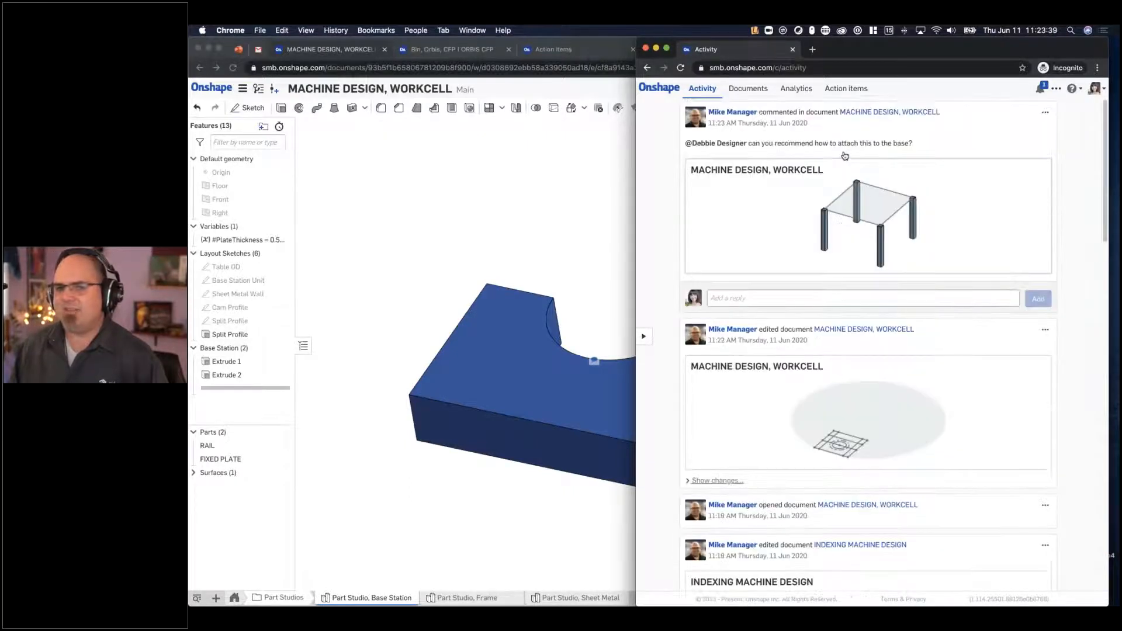
- Reply "Sure, SHCS" to the manager's comment in the designer's activity feed
left_click(779, 299)
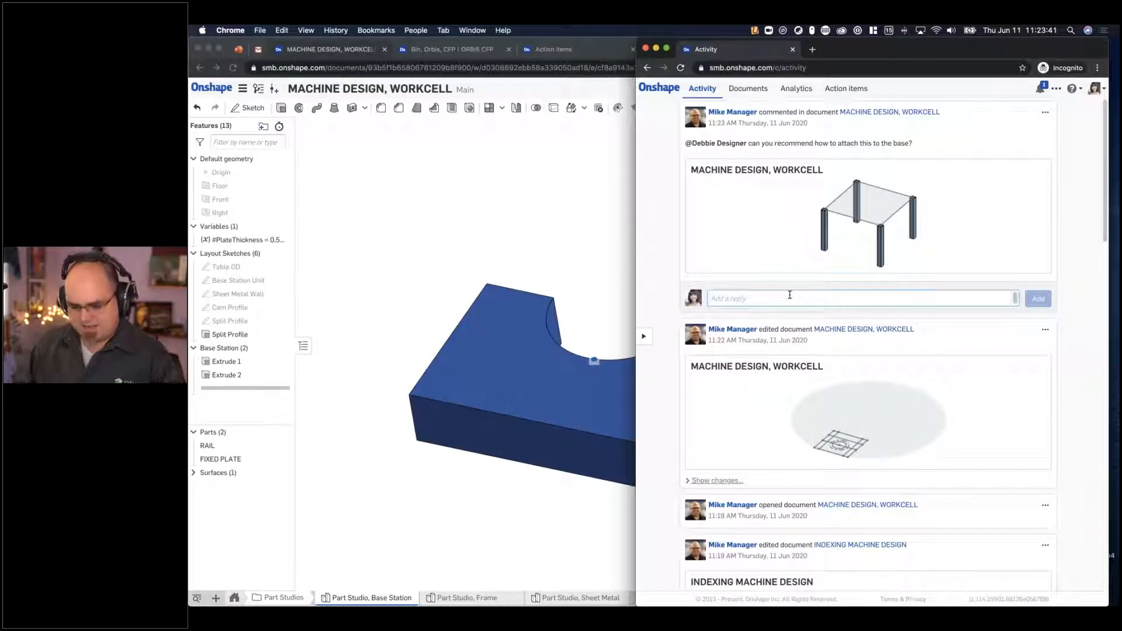
type("Sure, ShCS")
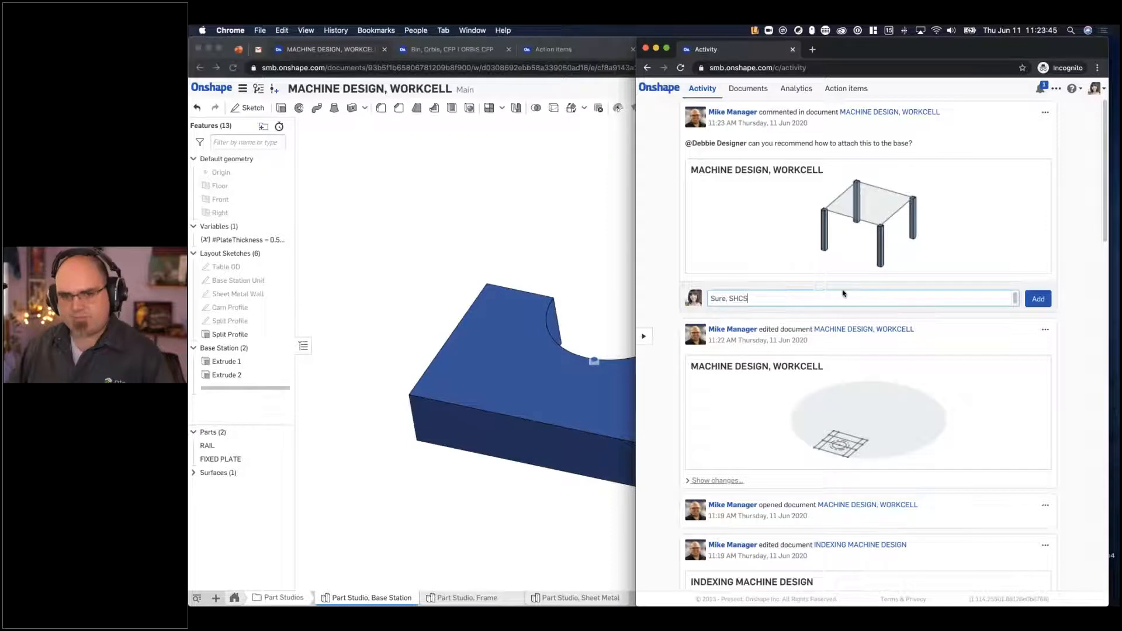
left_click(1039, 299)
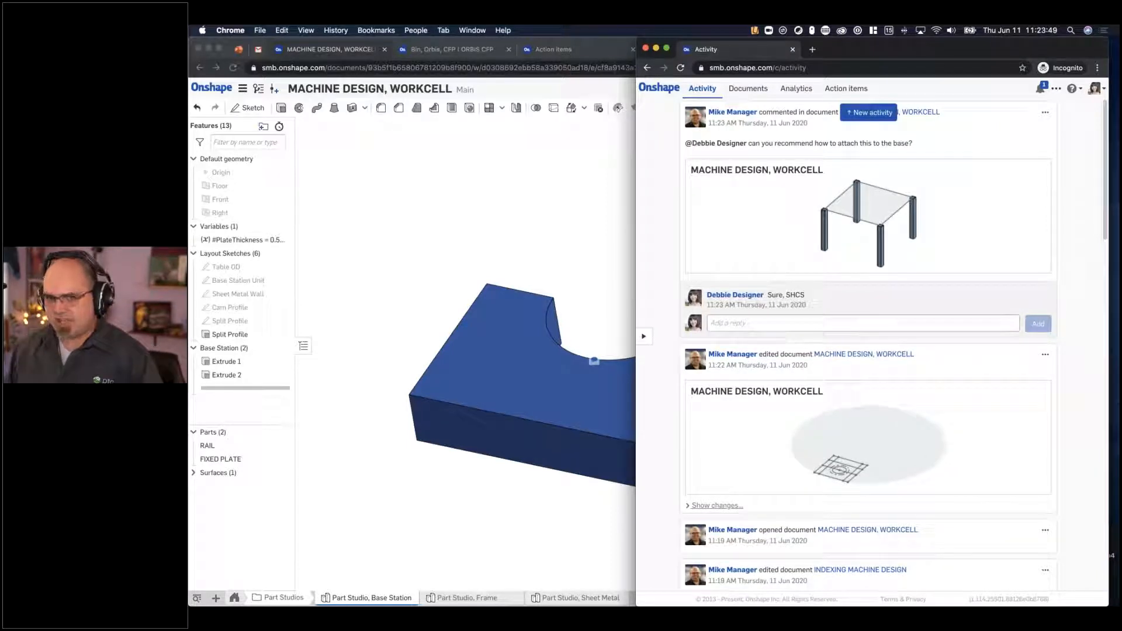
- Check the designer's reply in the manager's window, then return to the designer's incognito window
left_click(623, 173)
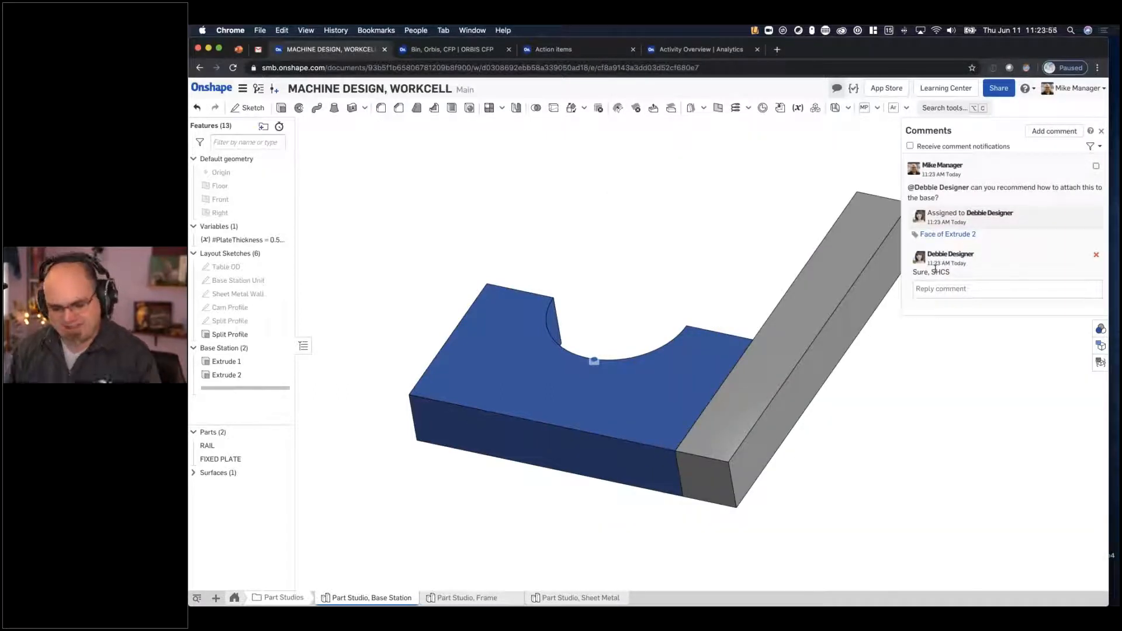
key("ctrl+Up")
left_click(942, 224)
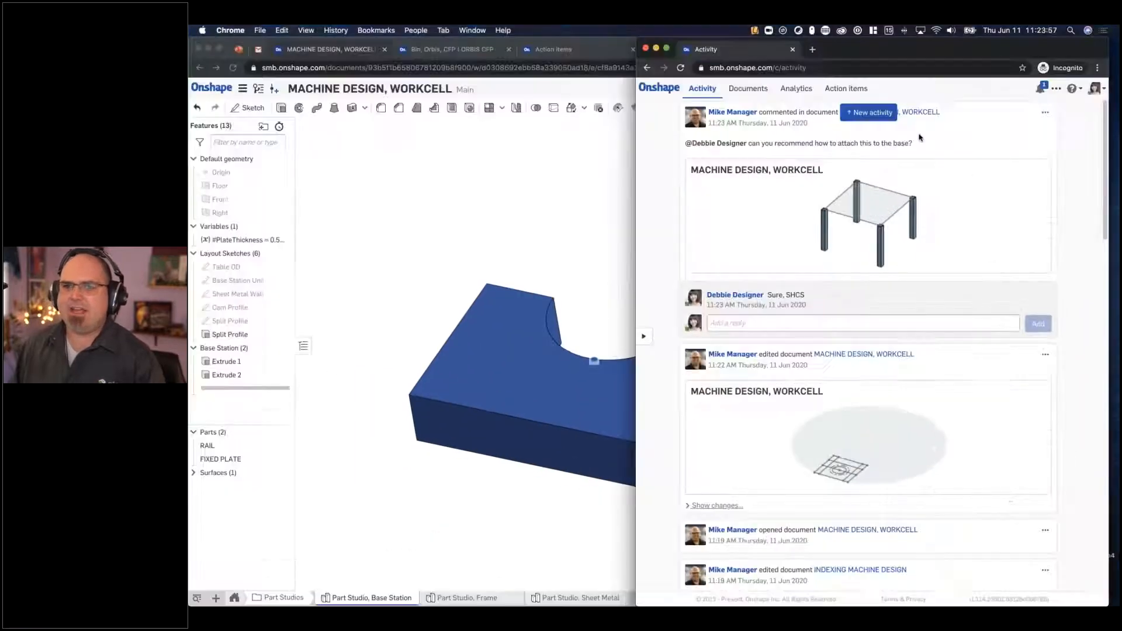
- Sort the designer's action items by newest first and open the commented document from the most recent task
left_click(846, 89)
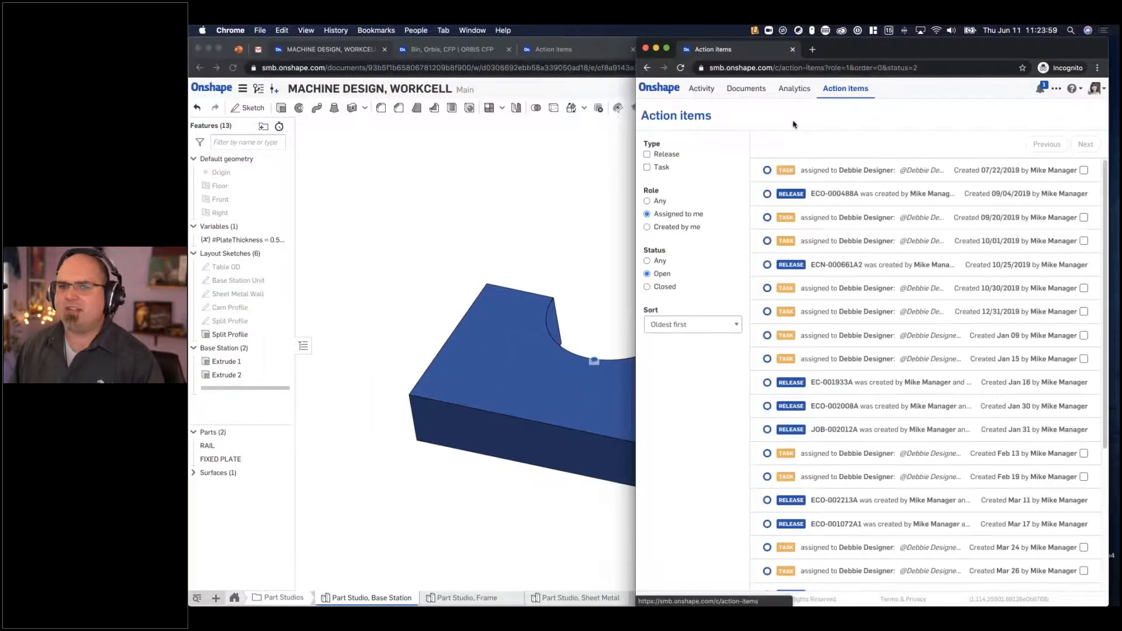
left_click(675, 323)
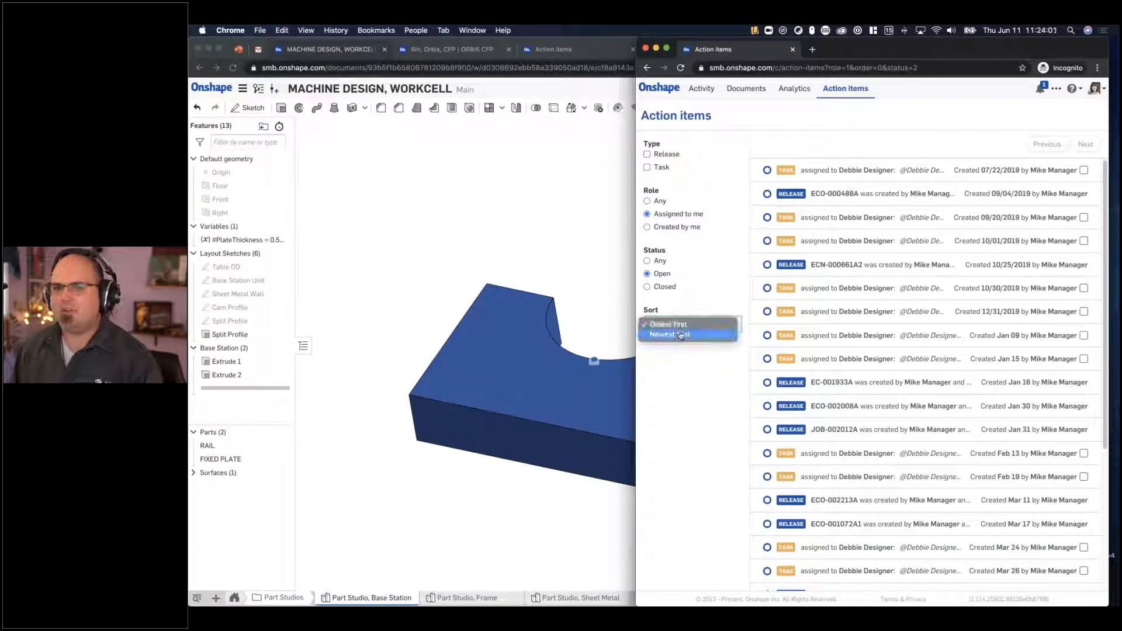
left_click(682, 333)
left_click(961, 171)
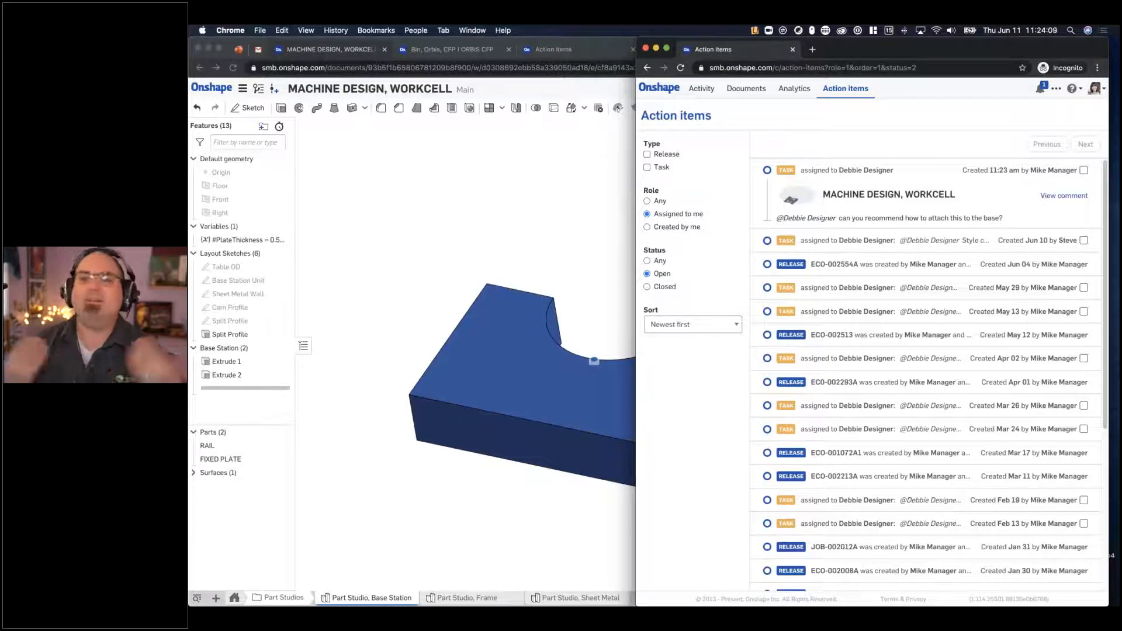
left_click(1063, 196)
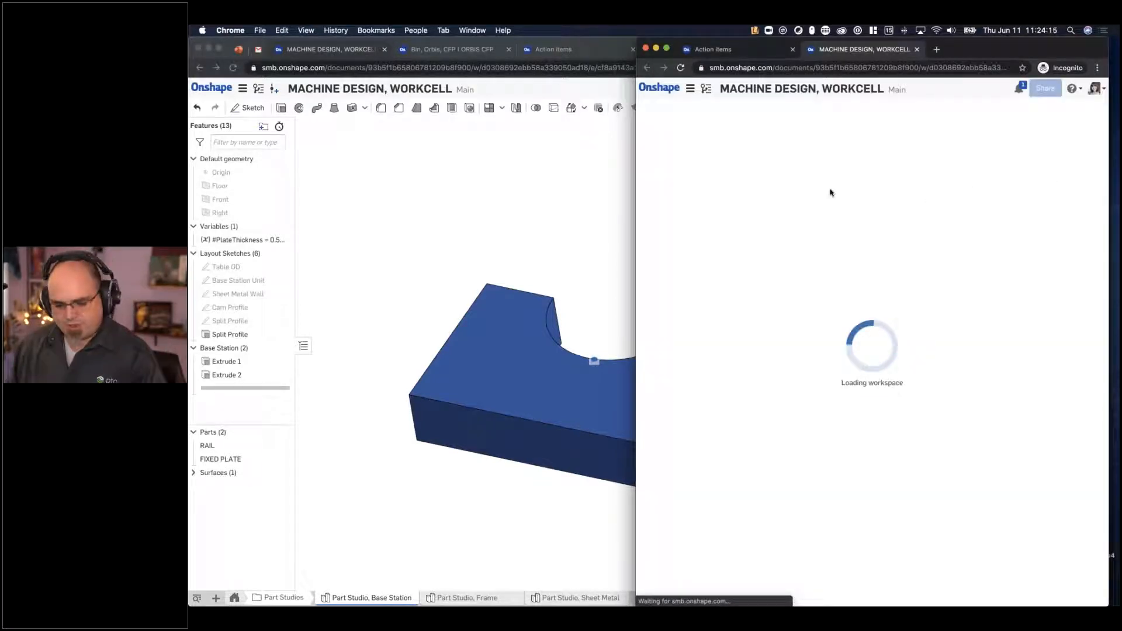
- Resize the manager's and designer's browser windows to show both views of MACHINE DESIGN, WORKCELL side by side
key("ctrl+Up")
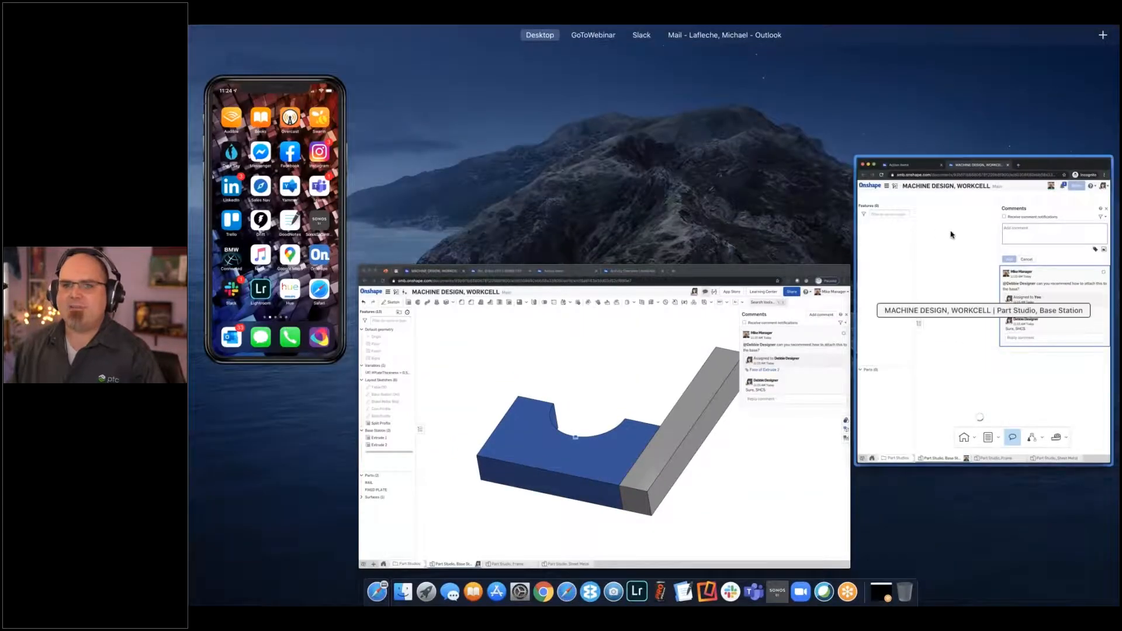
left_click(952, 234)
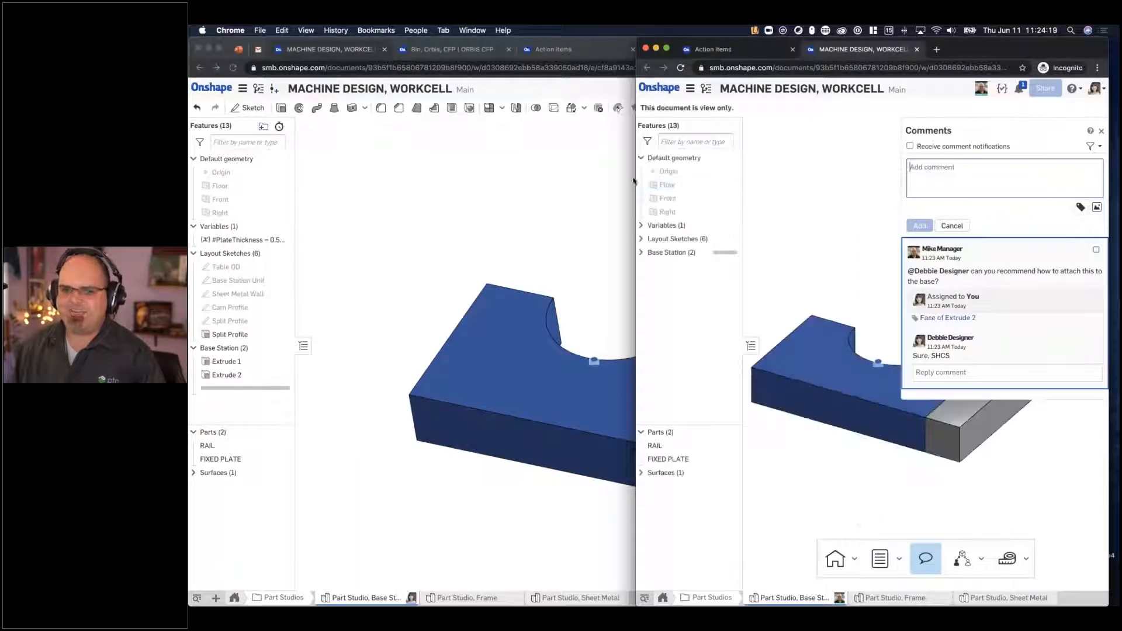
left_click_drag(635, 175, 566, 174)
left_click(520, 176)
key("ctrl+Up")
left_click(782, 353)
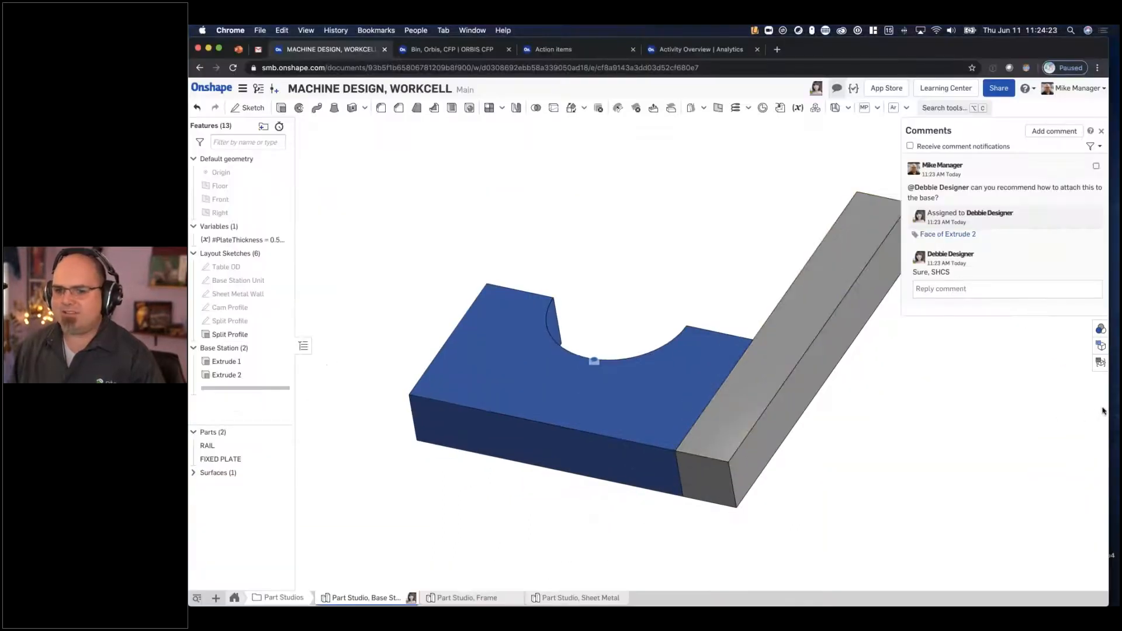
left_click_drag(1108, 403, 724, 345)
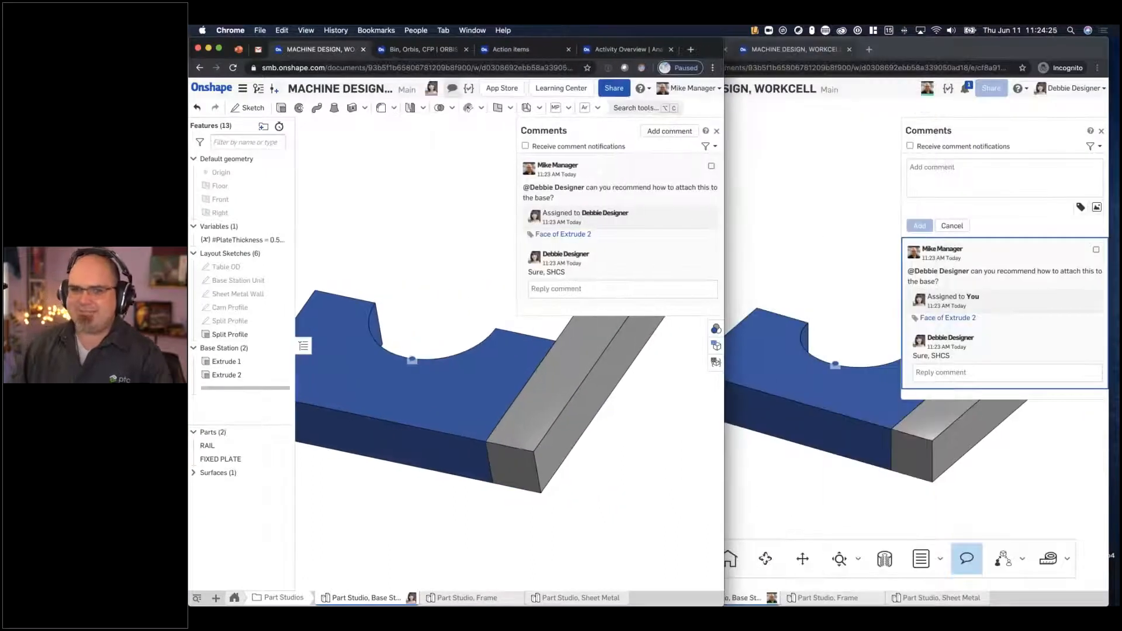
left_click(828, 237)
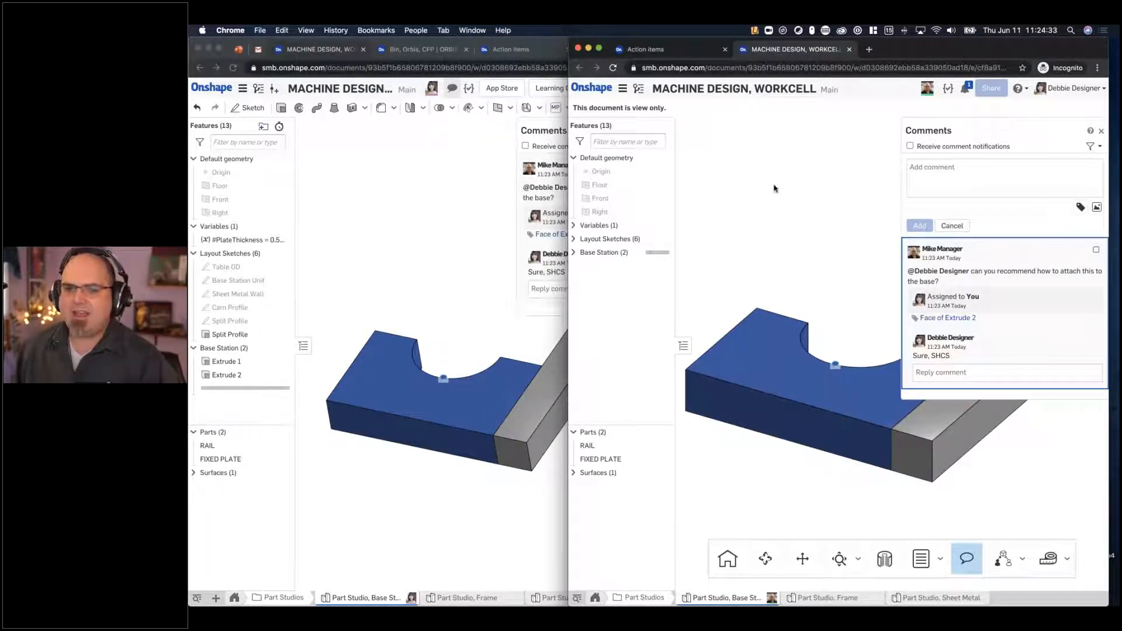
- Expand the Base Station feature folder in the designer's window, discard the new comment draft and highlight the tagged face of Extrude 2
left_click(575, 253)
left_click(933, 93)
left_click(933, 93)
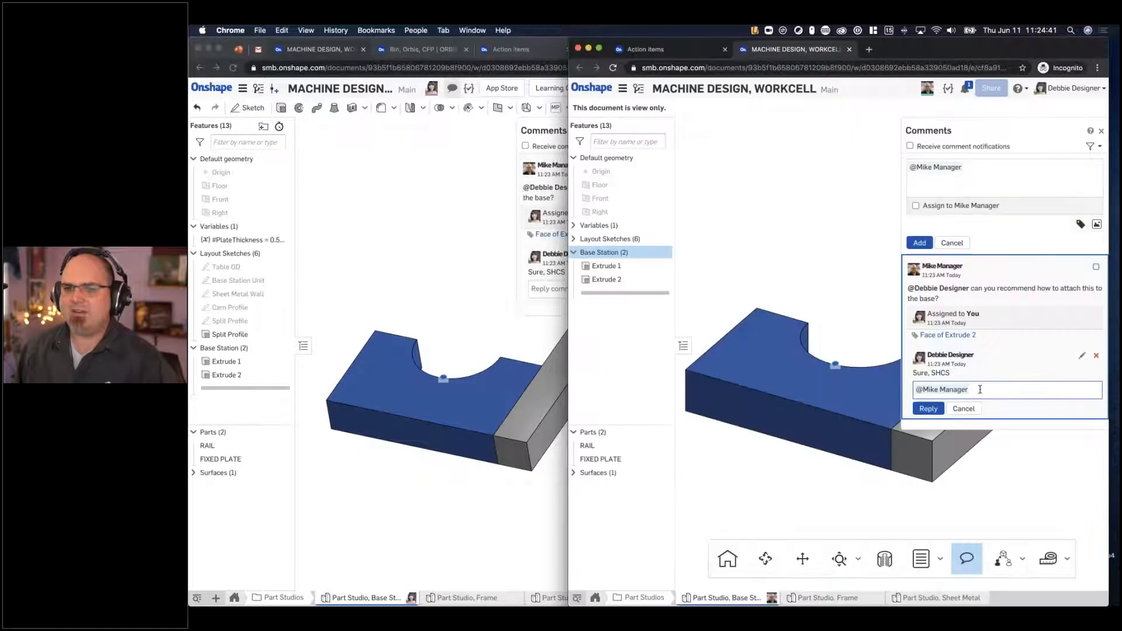
left_click(972, 405)
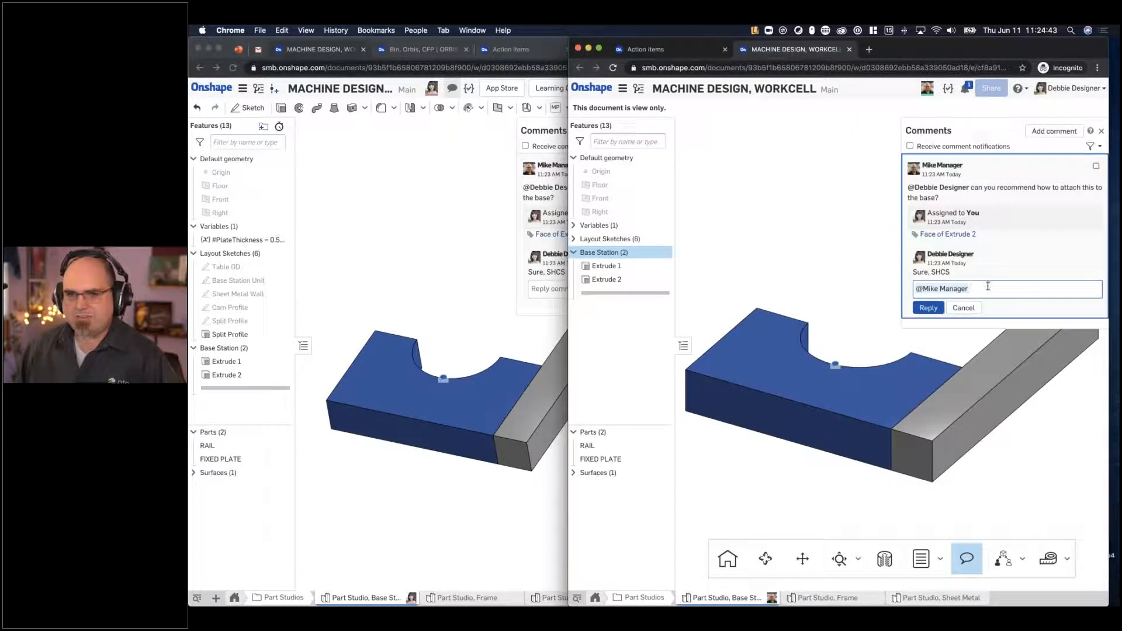
left_click(962, 234)
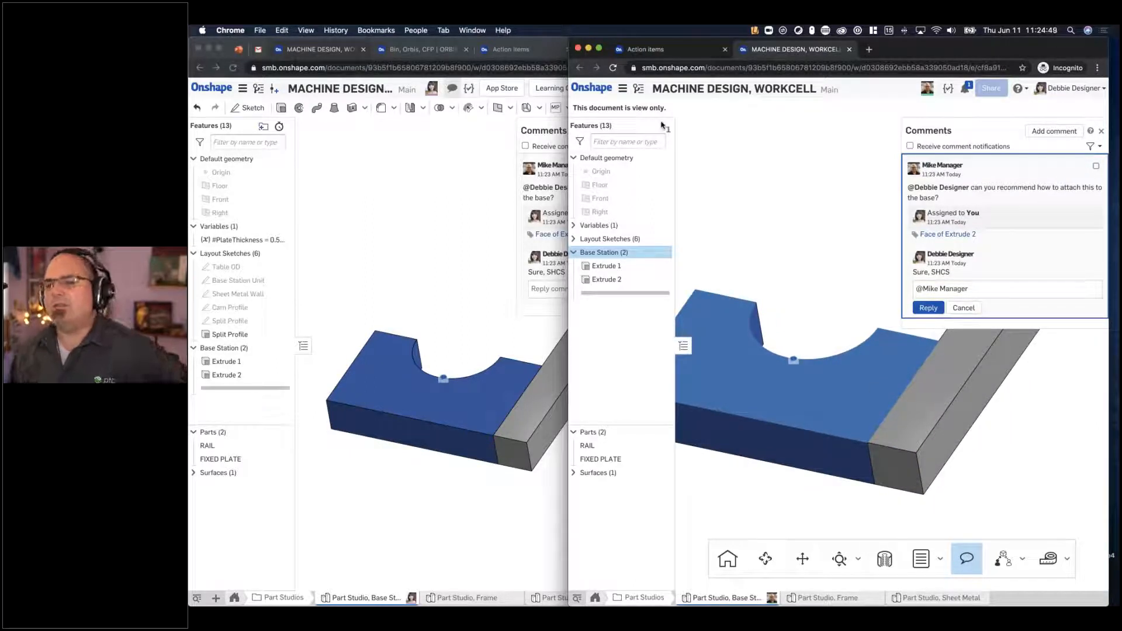
- Follow the manager's view from the designer's window while orbiting and zooming the plate and rail in the manager's window
left_click(927, 88)
right_click_drag(488, 286, 501, 312)
scroll(491, 427, "down", 3)
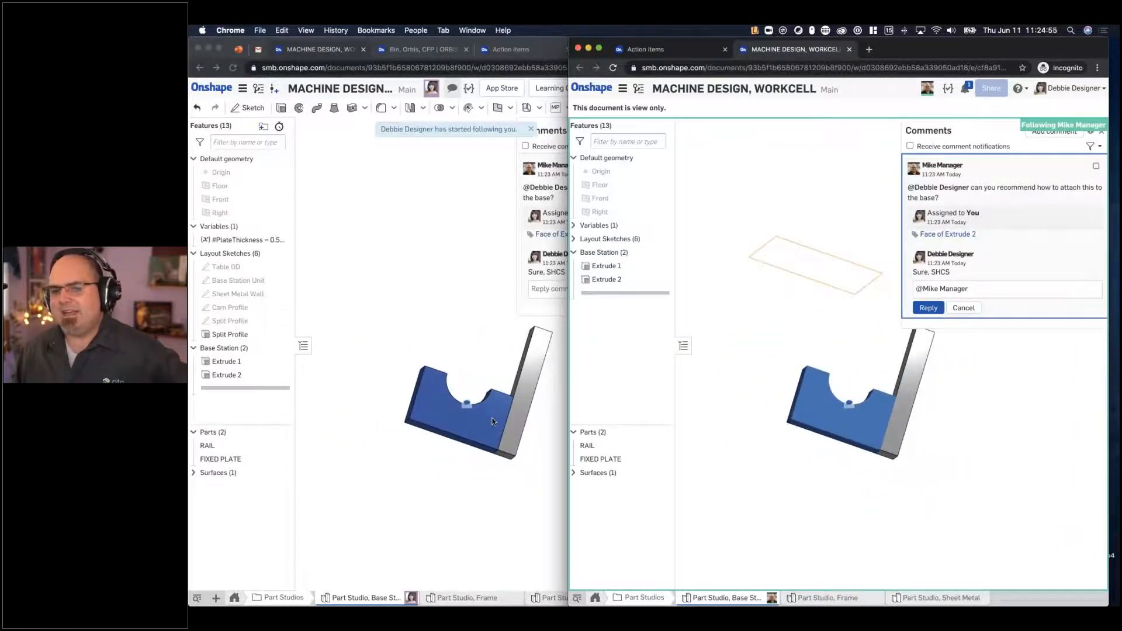
scroll(512, 413, "up", 5)
middle_click_drag(504, 384, 411, 358)
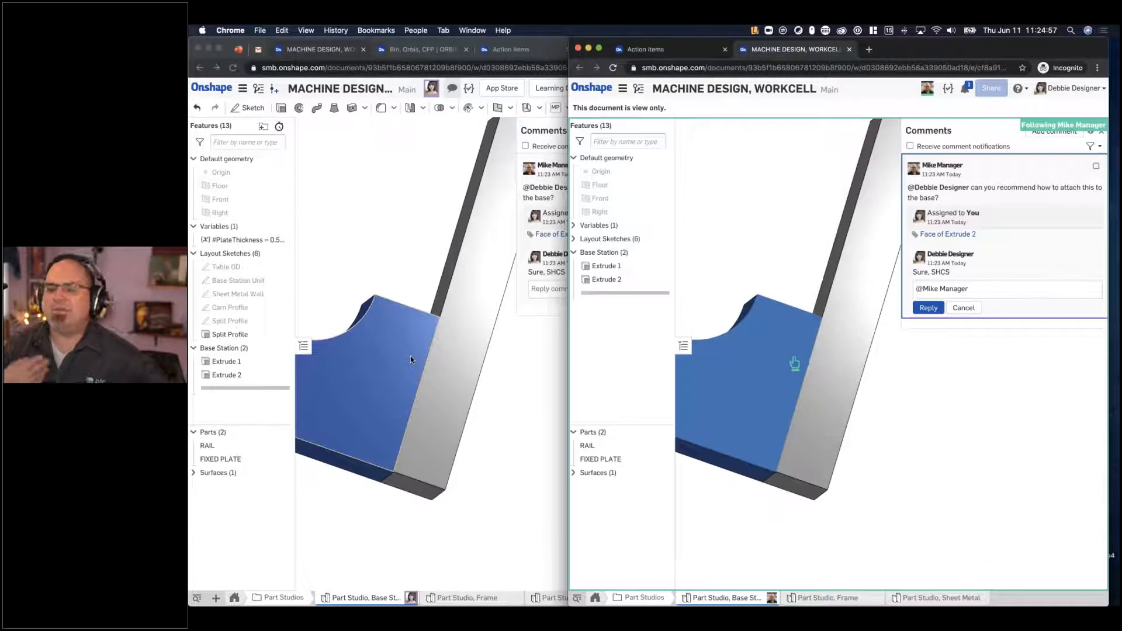
right_click_drag(411, 358, 390, 374)
- Stop following the manager, orbit the model independently in each window and narrow the designer's window slightly
right_click_drag(828, 236, 786, 286)
middle_click_drag(786, 285, 937, 299)
middle_click_drag(341, 280, 398, 281)
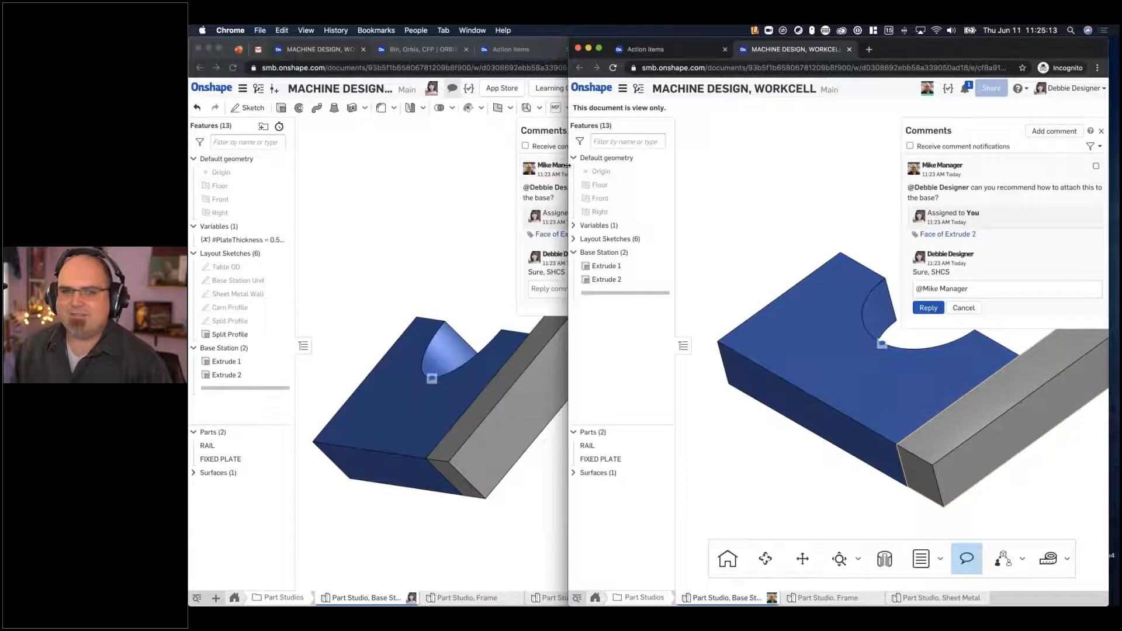
left_click_drag(580, 163, 606, 162)
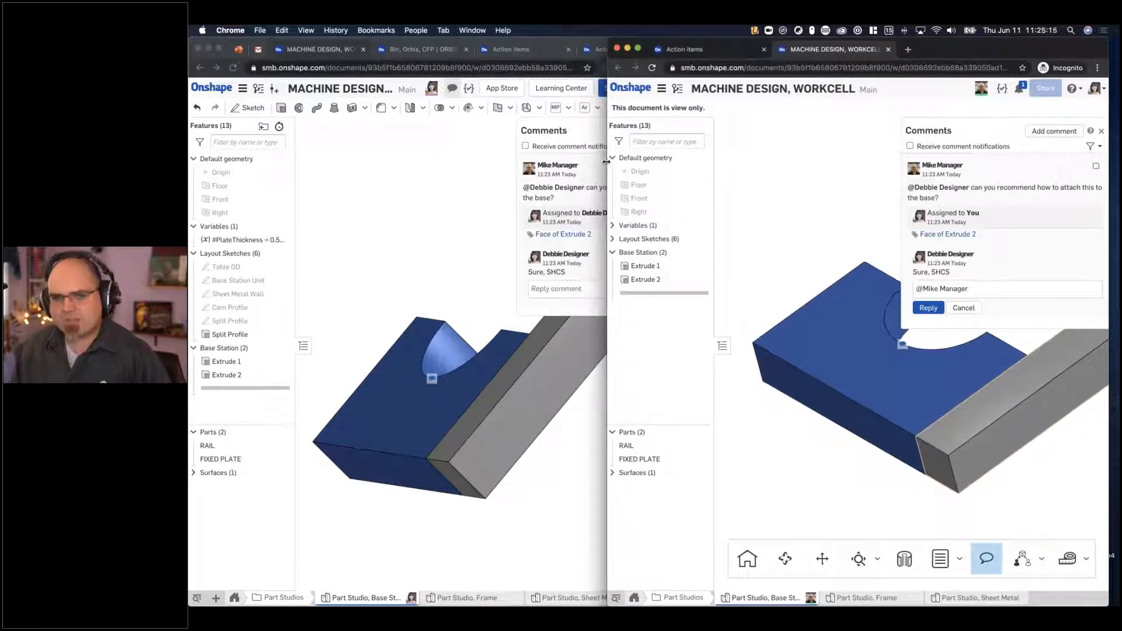
right_click_drag(413, 227, 426, 222)
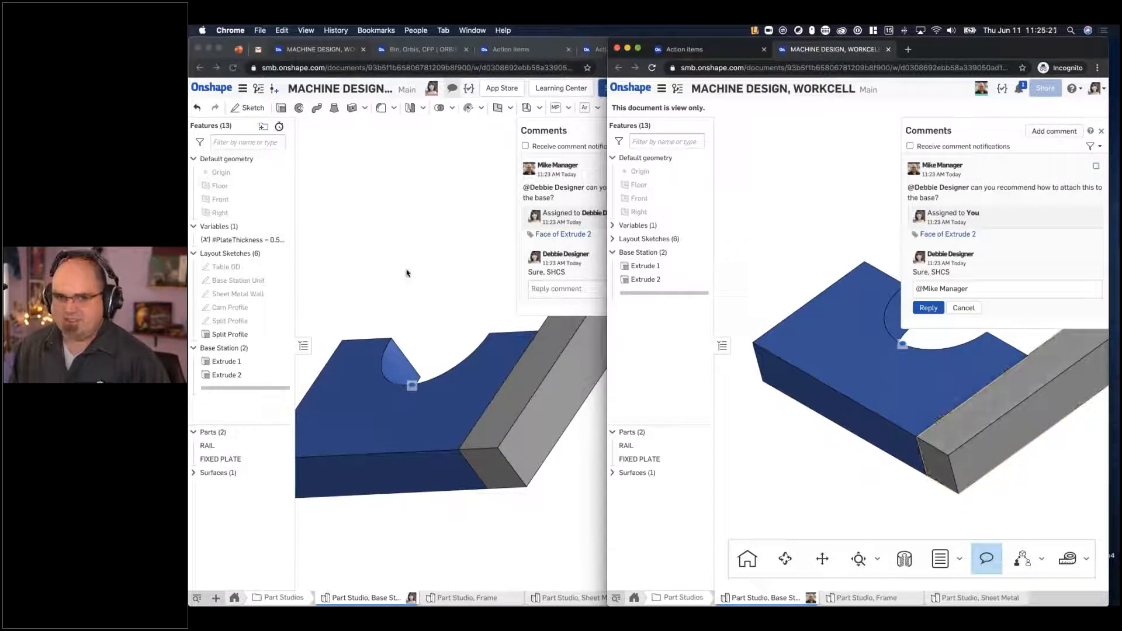
- Set the PlateThickness variable to 0.75 in in the manager's window and inspect the updated model in the designer's window
left_click(254, 312)
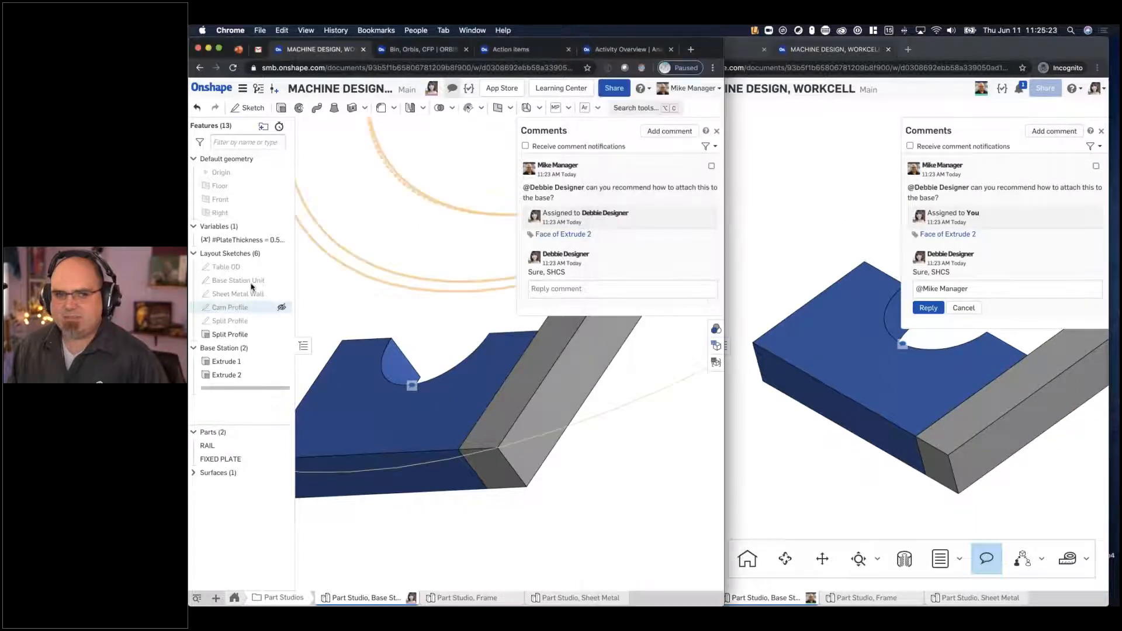
double_click(237, 241)
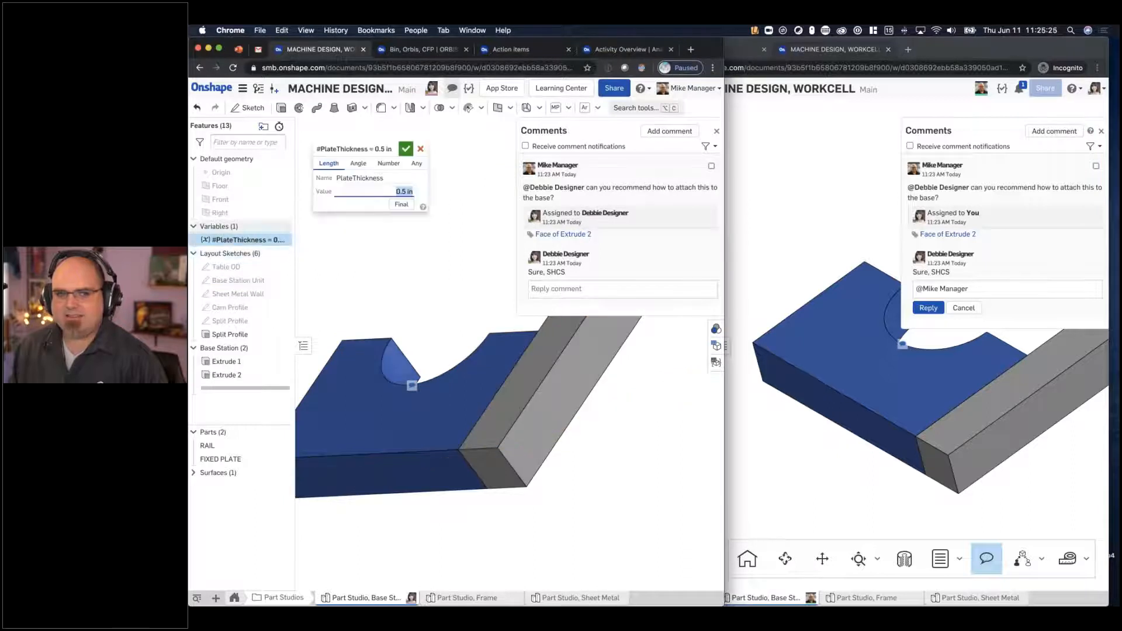
type(".75")
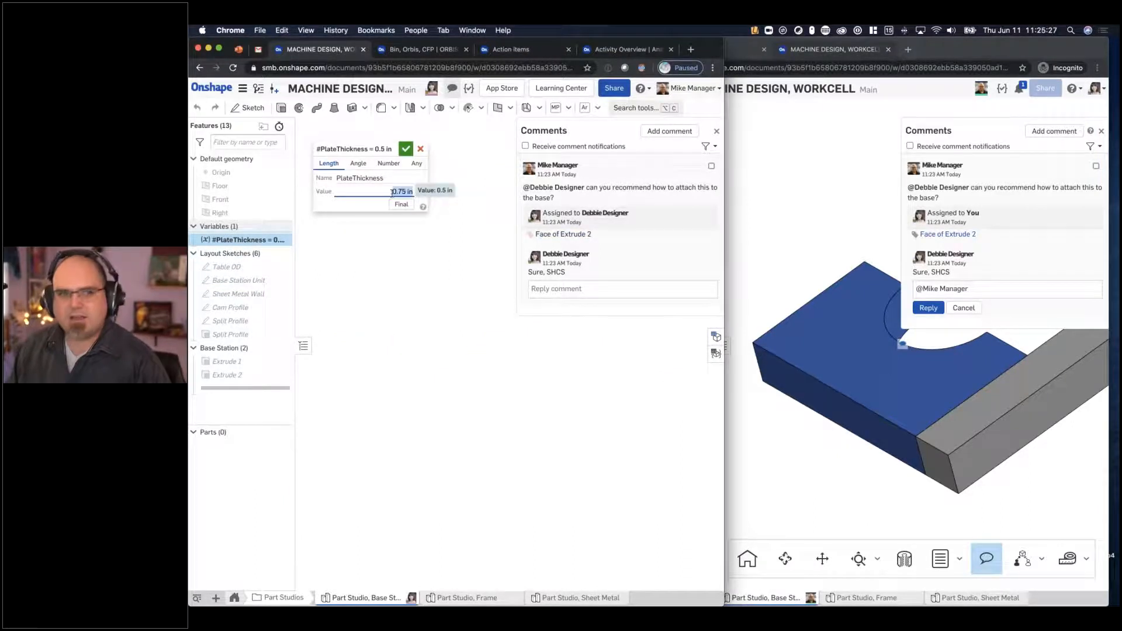
left_click(406, 149)
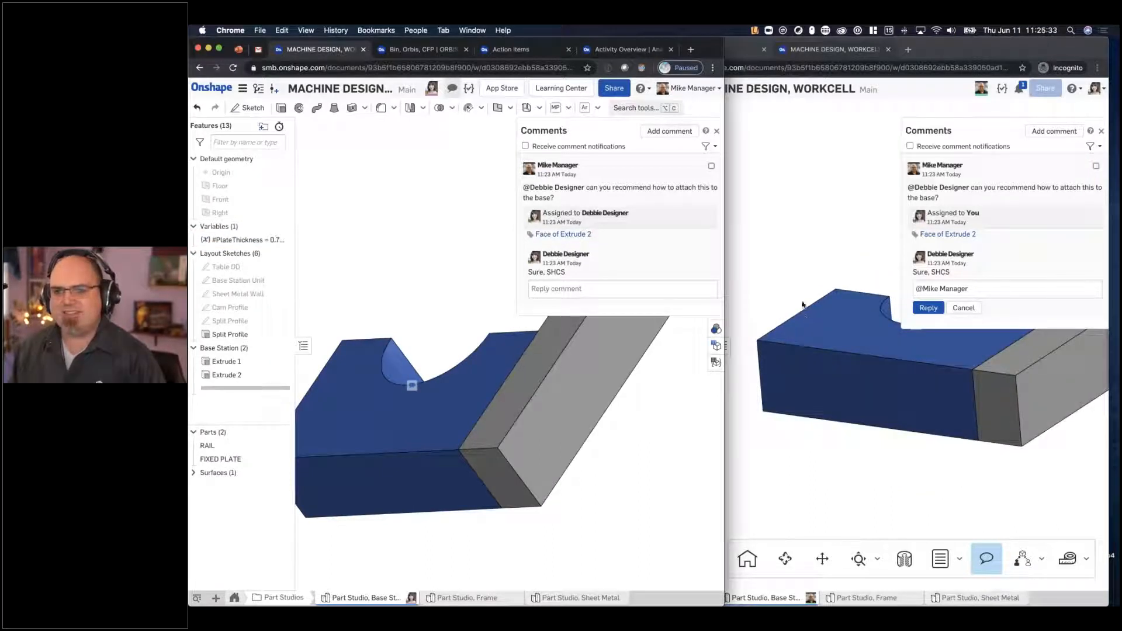
scroll(806, 345, "down", 3)
middle_click_drag(822, 351, 816, 410)
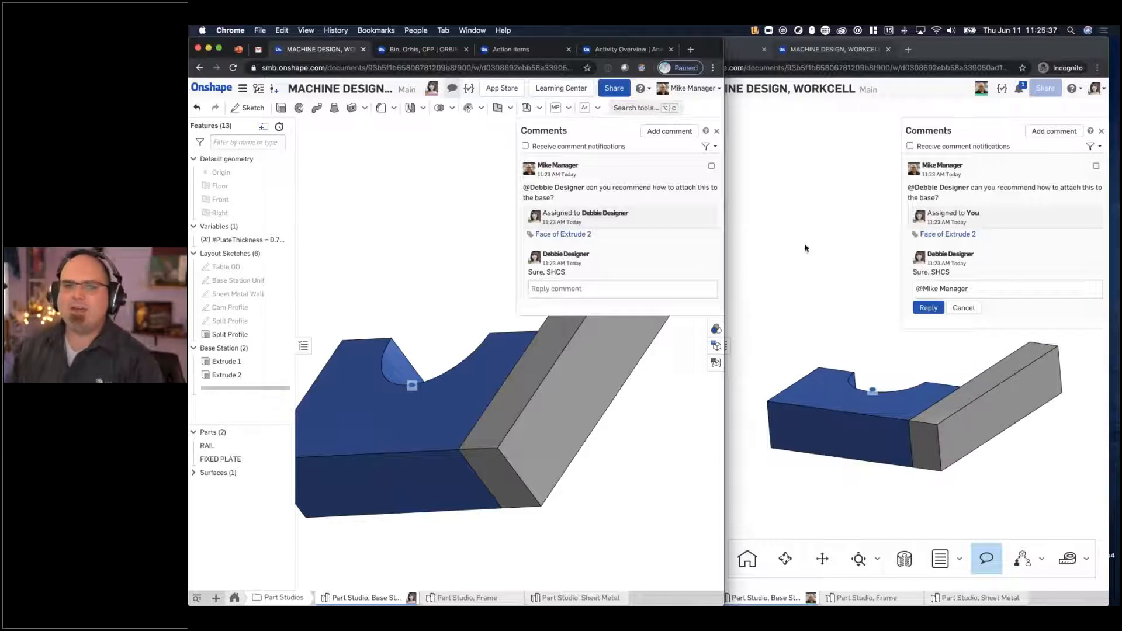
- Share the document with the designer as Can edit, leaving only the Comment permission enabled
left_click(615, 88)
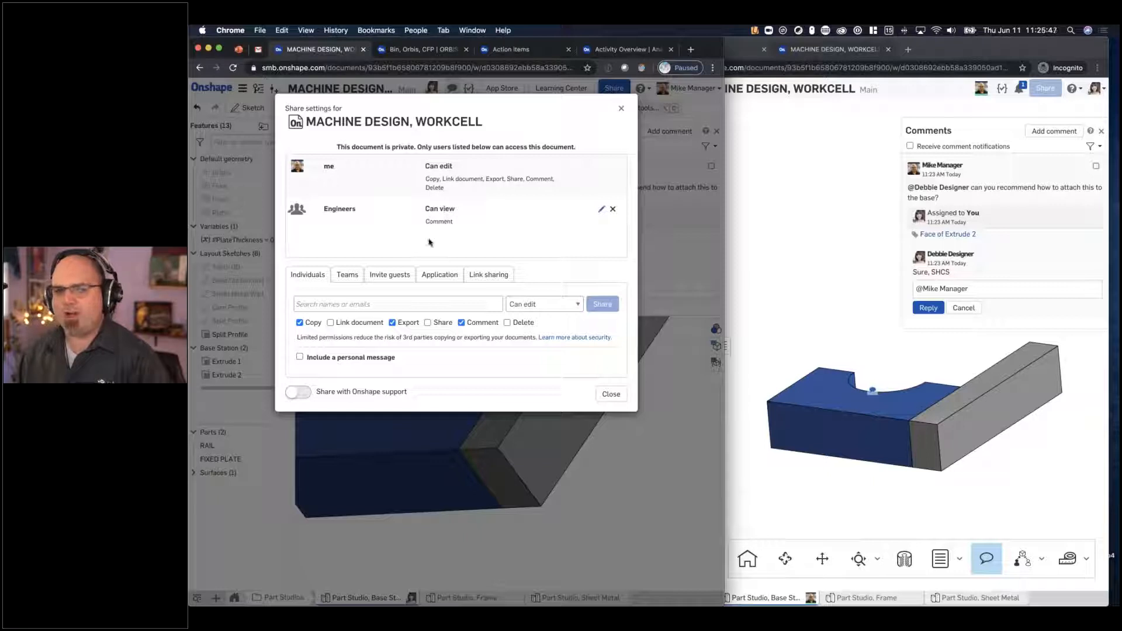
left_click(361, 304)
type("deb")
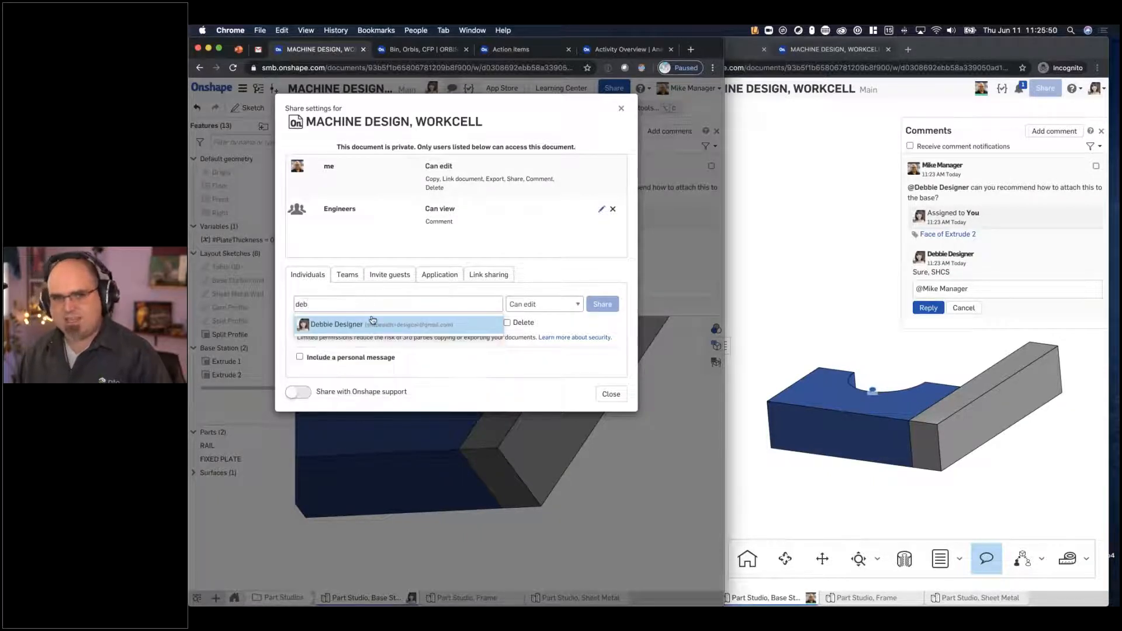
left_click(372, 324)
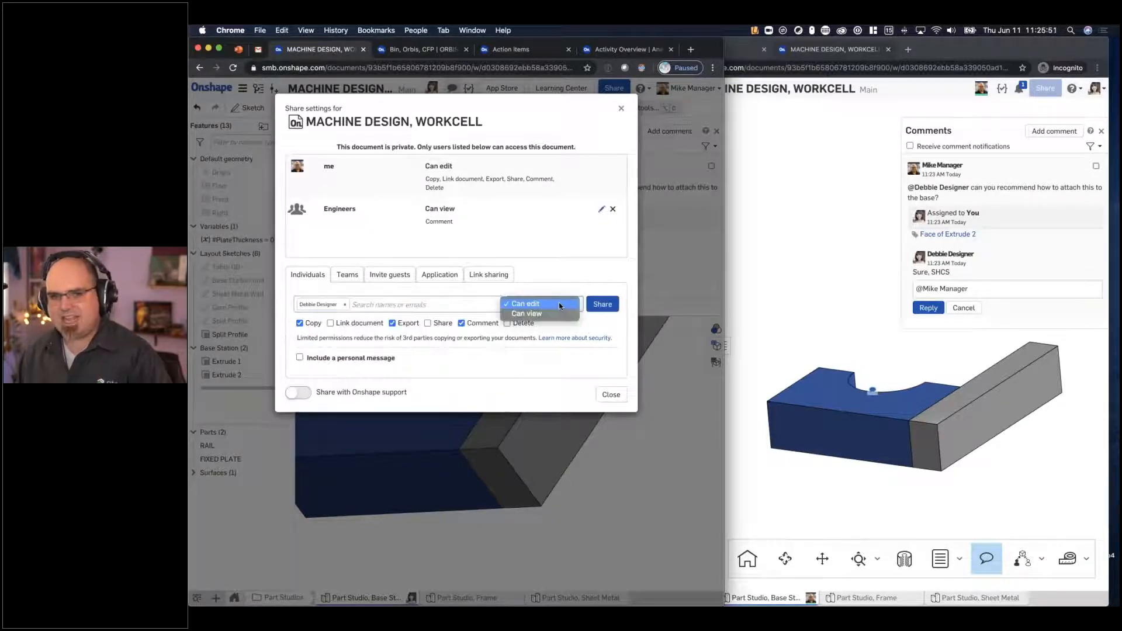
left_click(323, 323)
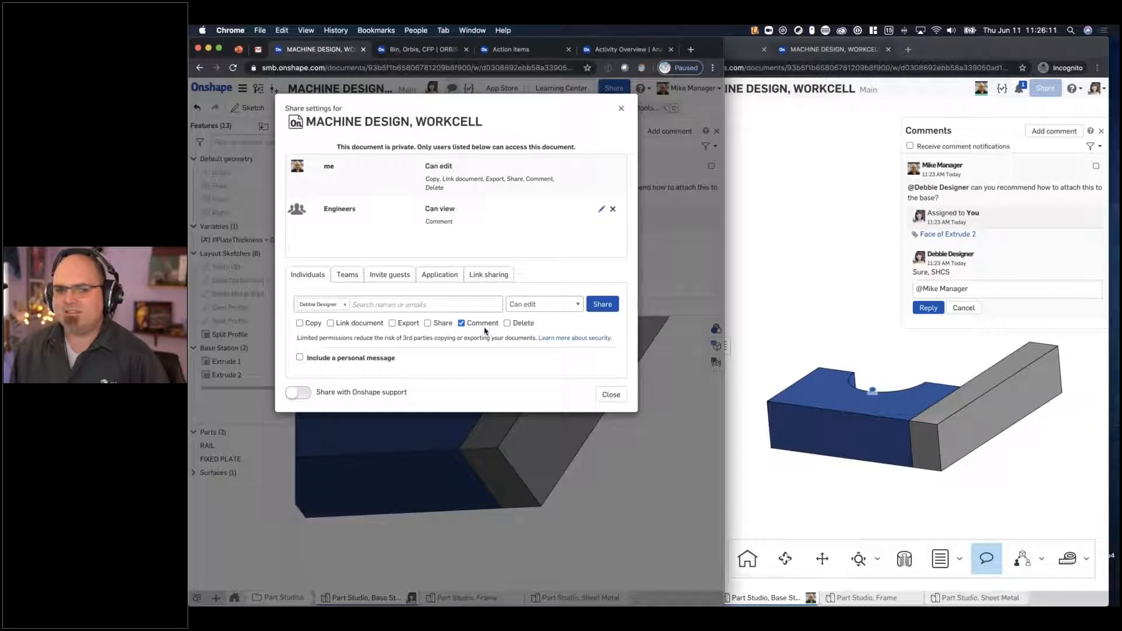
left_click(519, 306)
left_click(483, 329)
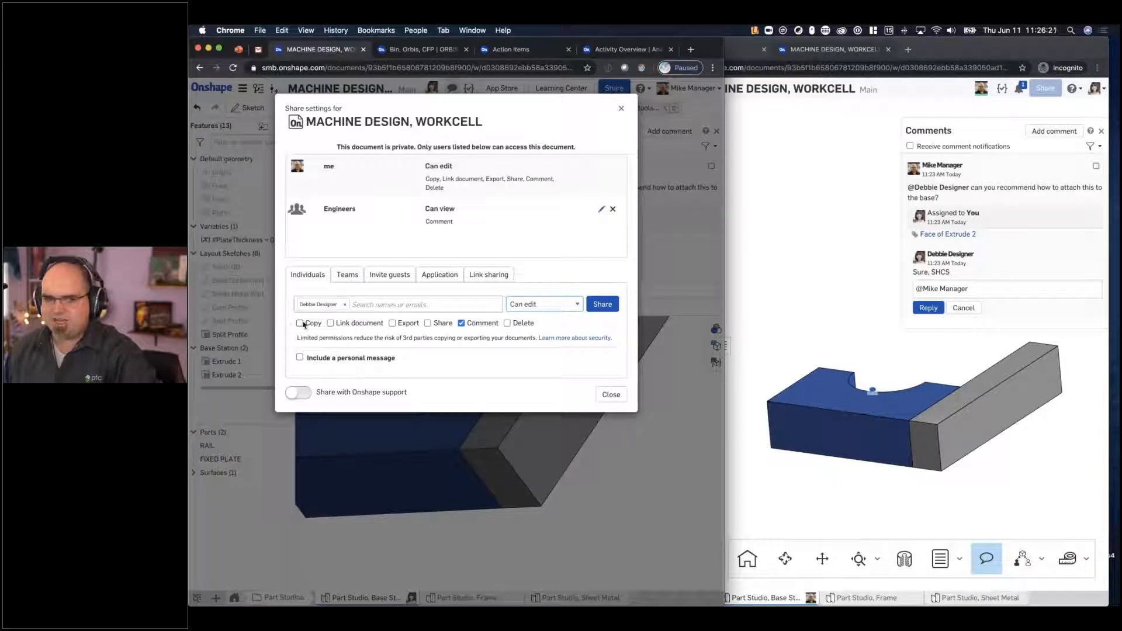
left_click(603, 304)
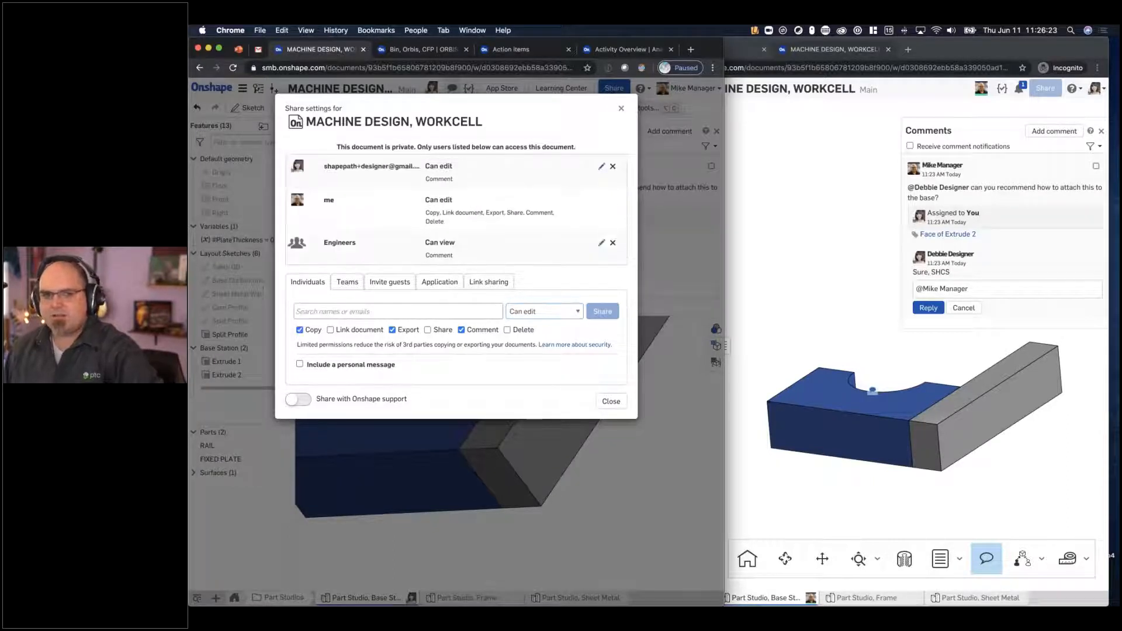
left_click(622, 113)
- Switch to the designer's window and dismiss the document change notice
left_click(650, 67)
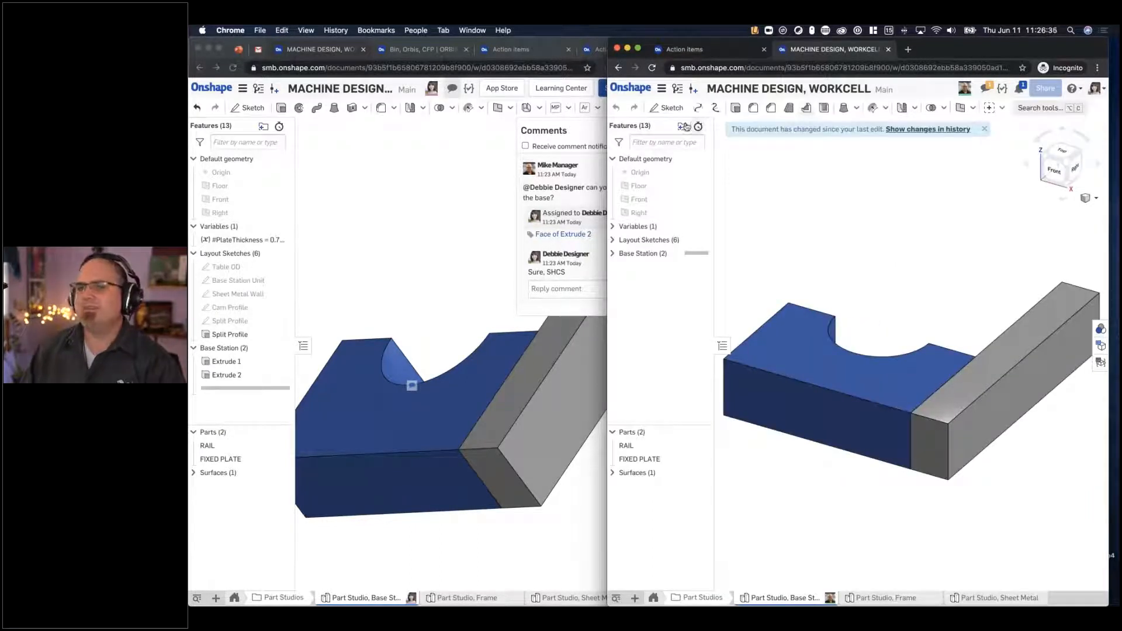
left_click(984, 128)
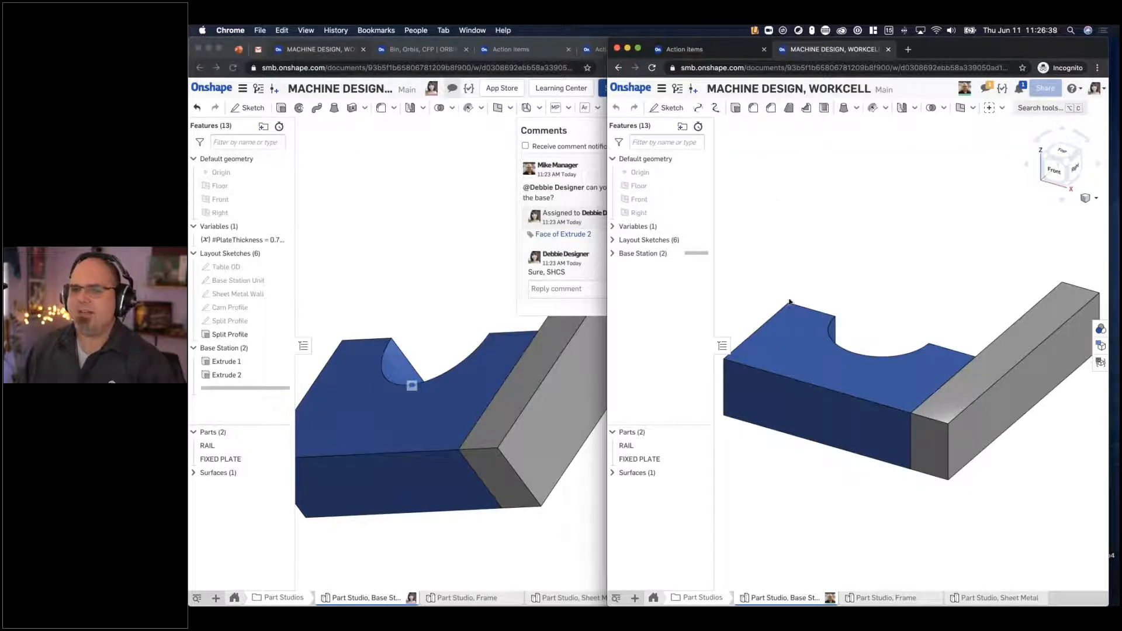
- Start a sketch on the fixed plate's top face and draw a corner rectangle across it
left_click(789, 331)
left_click(667, 108)
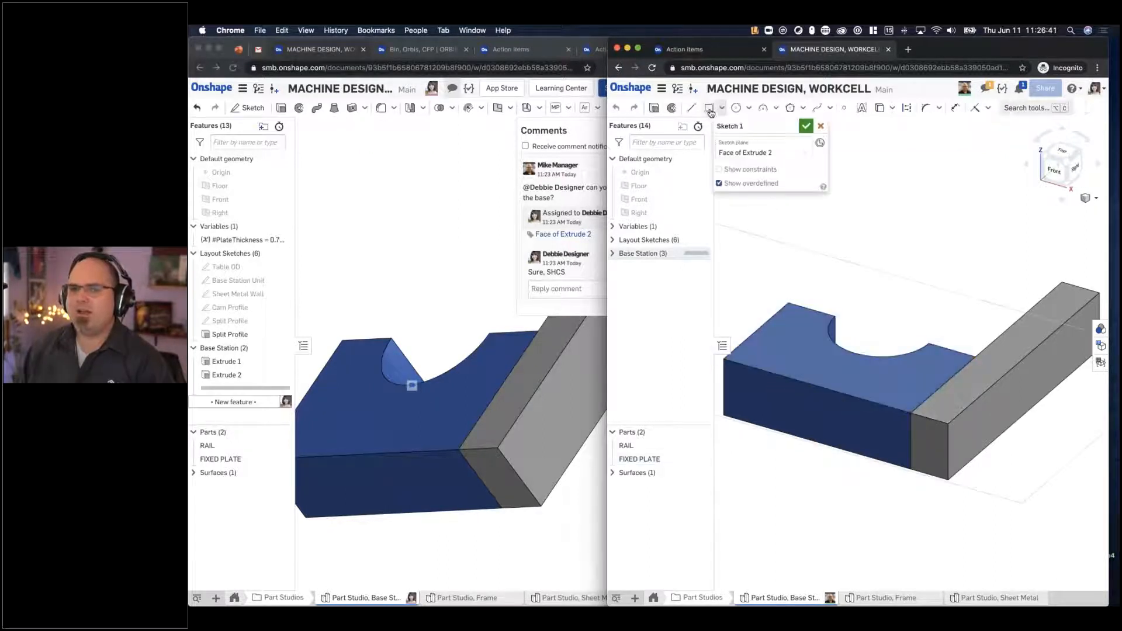
left_click(762, 356)
left_click(952, 363)
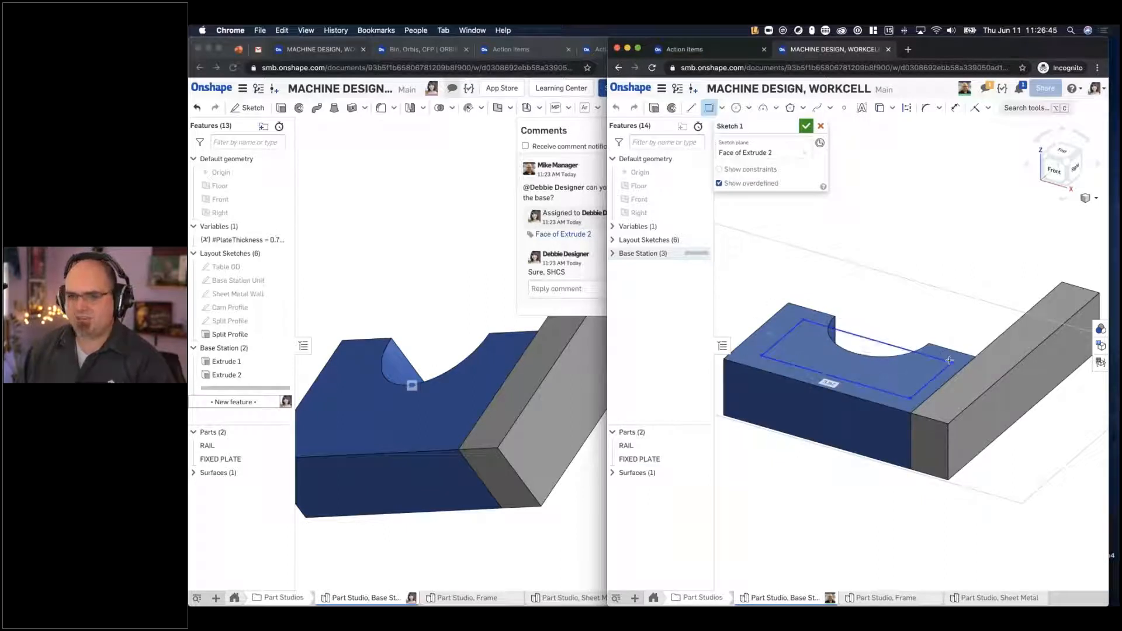
key("Escape")
- Dimension the rectangle's short side 0.5 in from the plate's end edge and its long side from the plate's front edge
key("d")
left_click(783, 335)
left_click(769, 321)
left_click(793, 252)
type("0.5")
key("Return")
left_click(810, 363)
left_click(793, 380)
left_click(763, 456)
type("0.25")
key("Return")
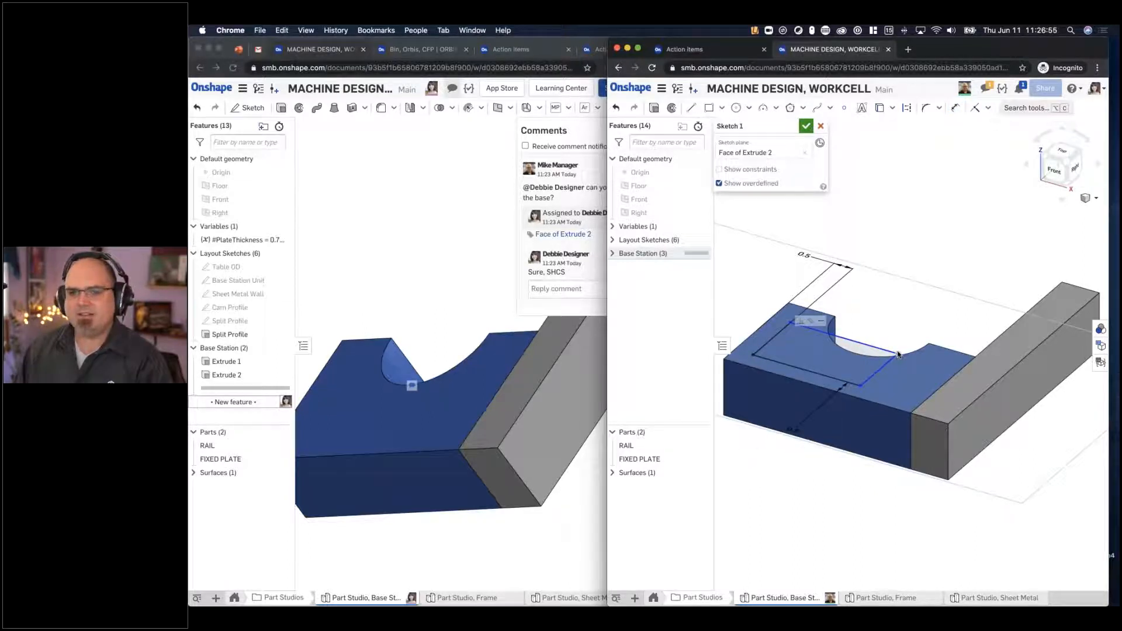
- Widen the rectangle toward the rail and make its two rear corners symmetric about the Right plane
left_click_drag(900, 353, 941, 361)
left_click(941, 361)
left_click(795, 319)
key("shift+m")
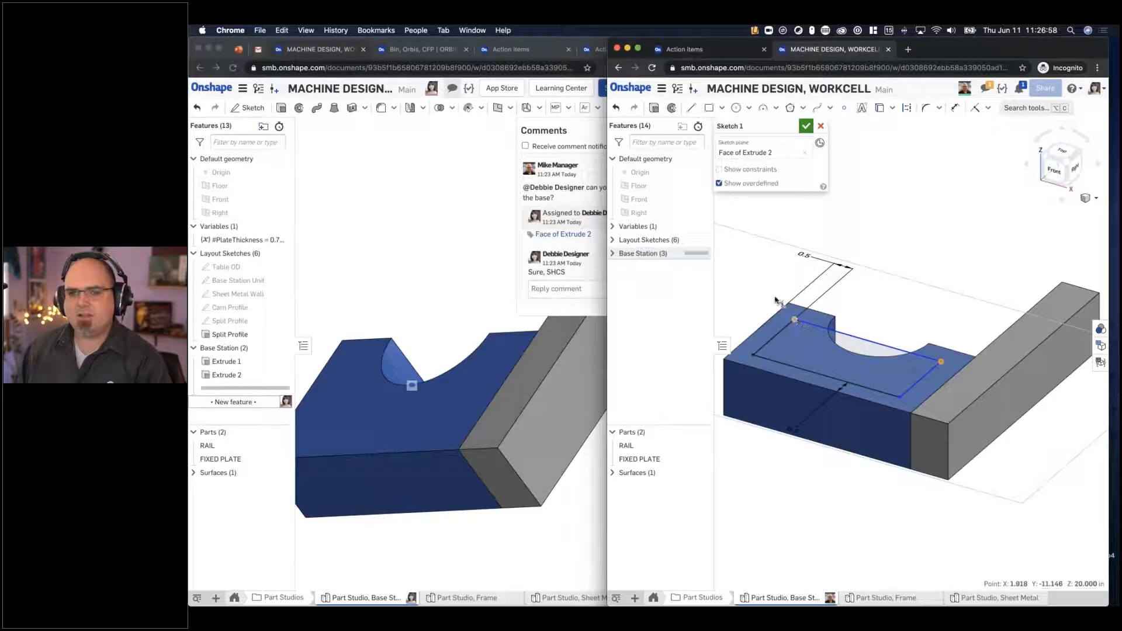
left_click(651, 214)
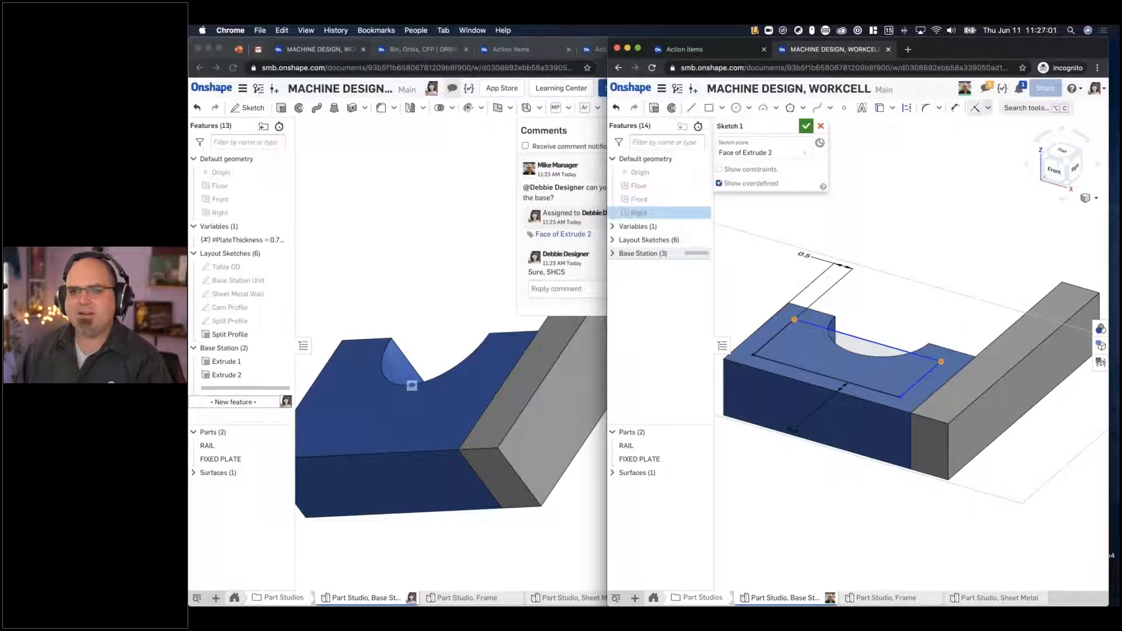
left_click(988, 108)
left_click(1000, 314)
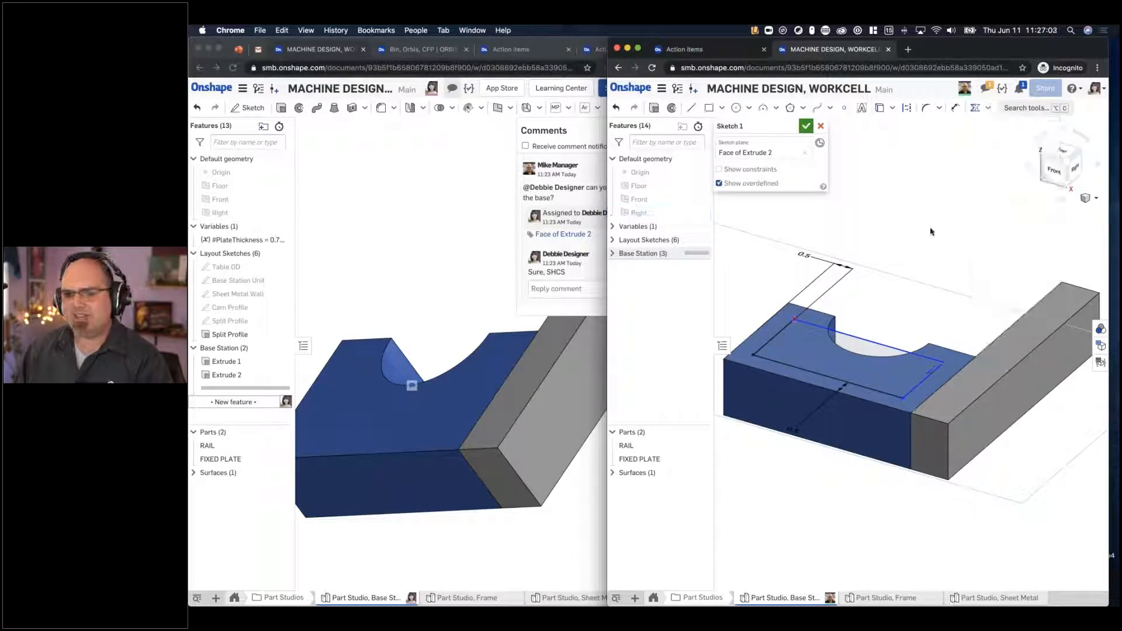
- Dimension the rectangle's rear side 0.5 in from the plate's rear edge and accept the sketch
key("d")
left_click(935, 353)
left_click(941, 304)
type("0.5")
key("Return")
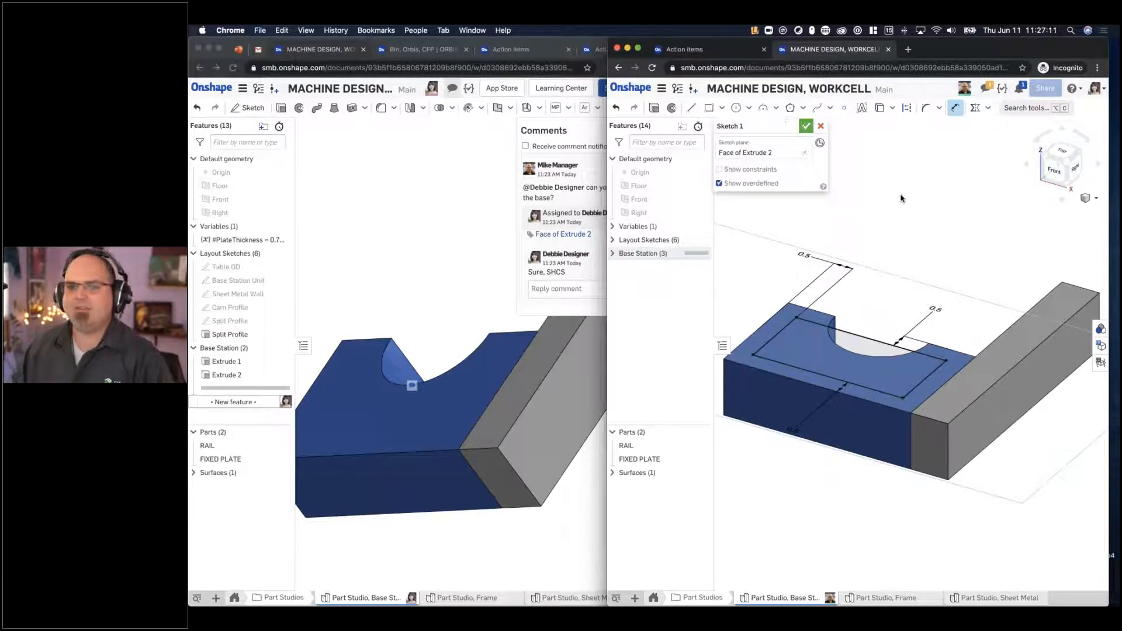
key("Return")
left_click(1020, 110)
type("fole")
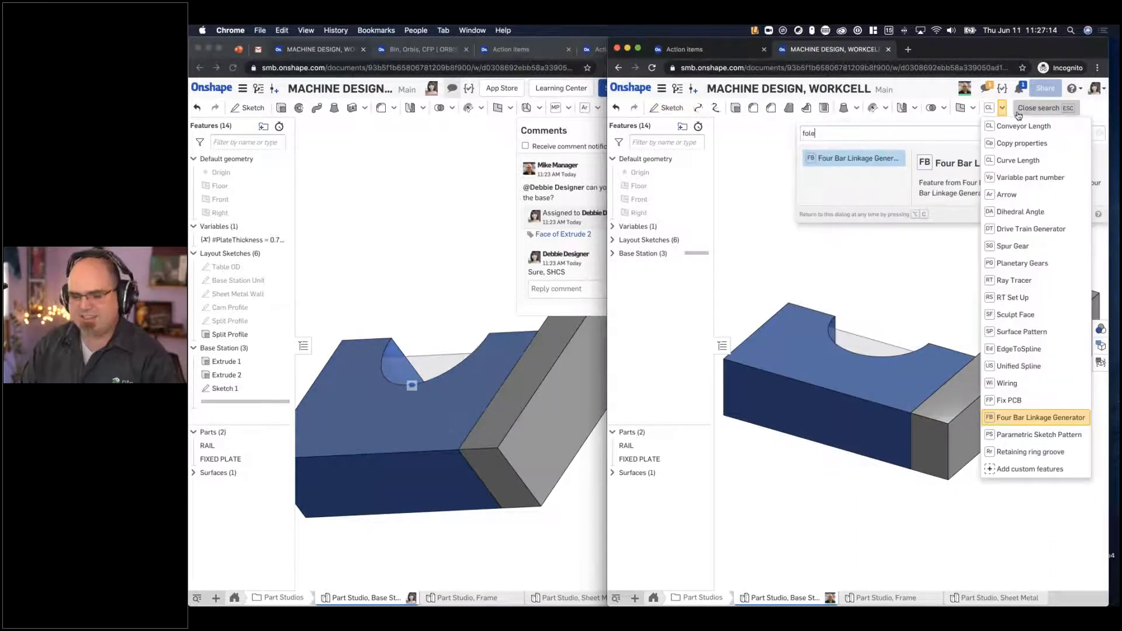
left_click(1019, 111)
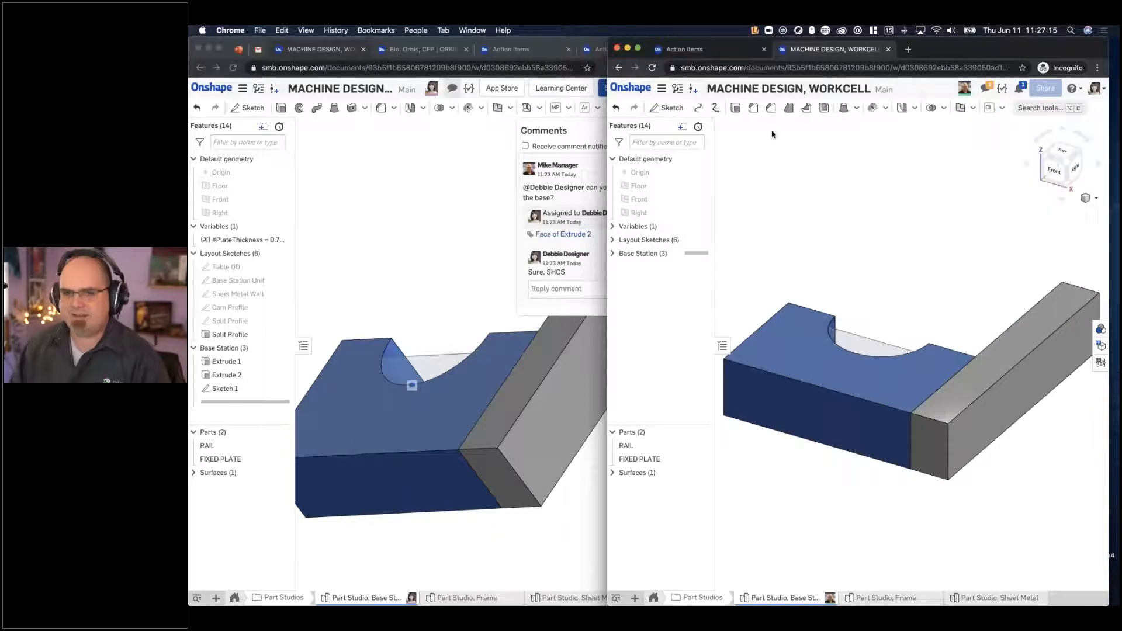
- Add counterbored through holes, ISO tapped M5, to FIXED PLATE at the corners of the rectangle in Sketch 1
left_click(1022, 109)
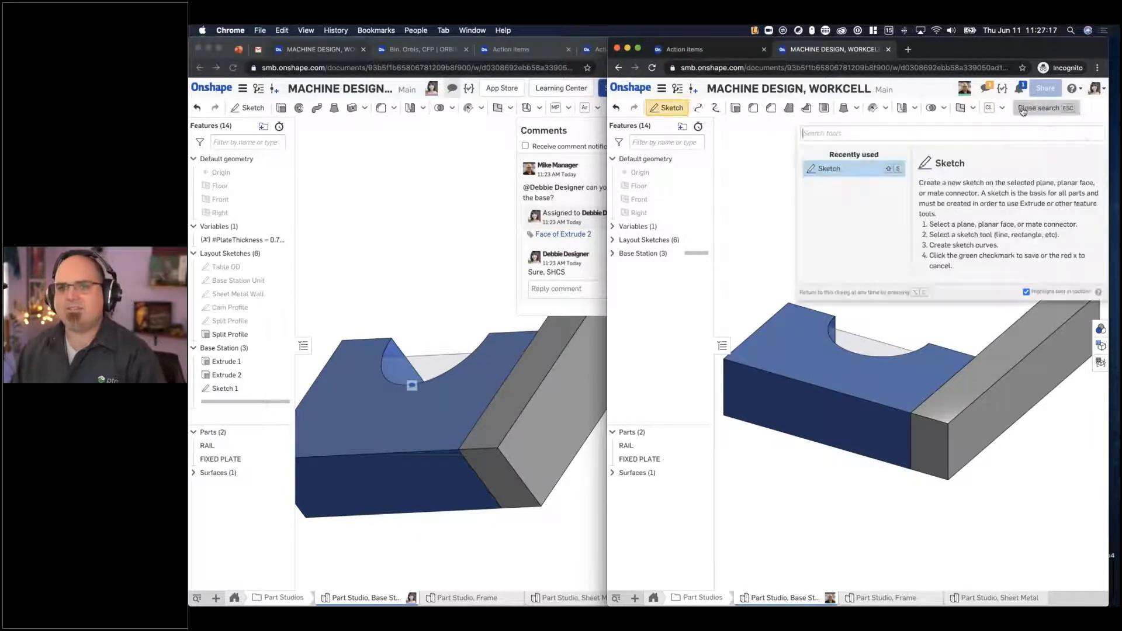
type("hole")
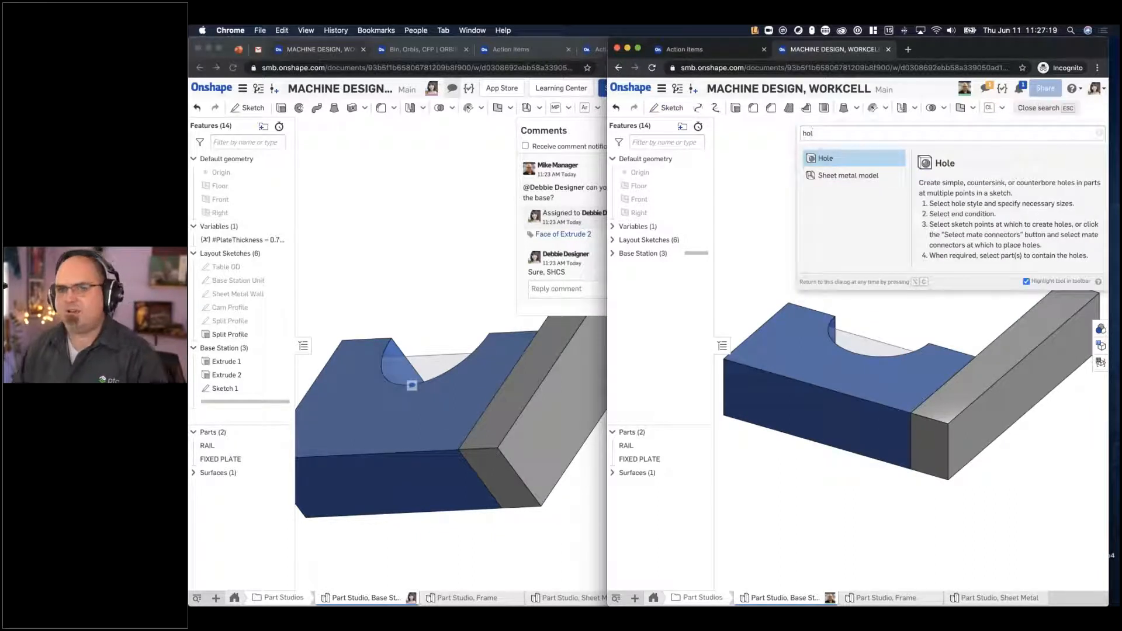
left_click(847, 163)
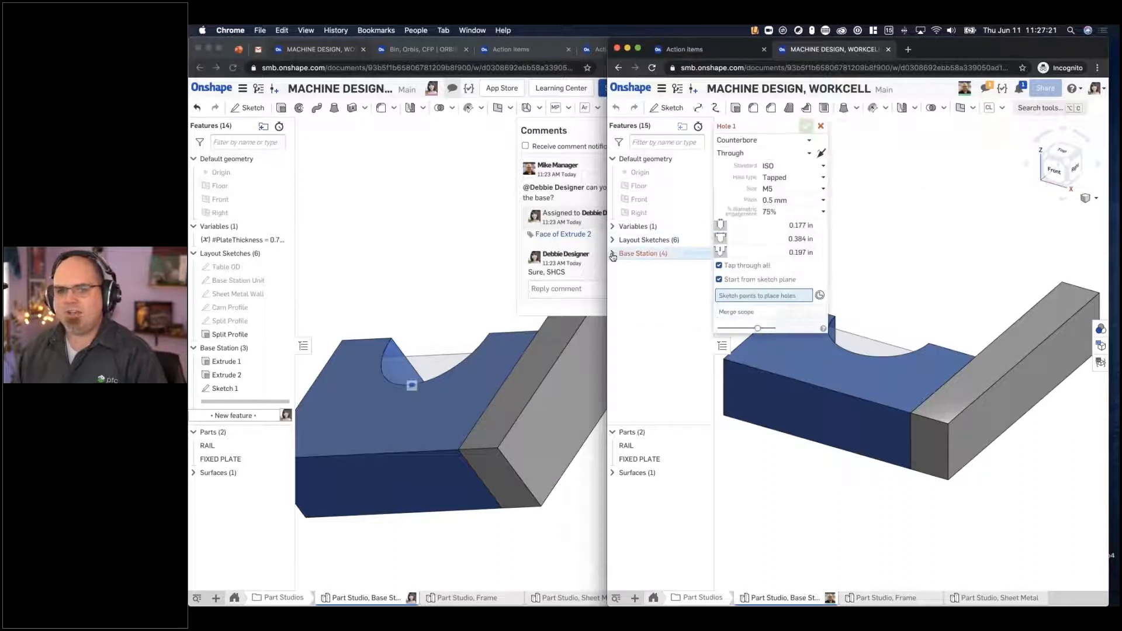
left_click(649, 293)
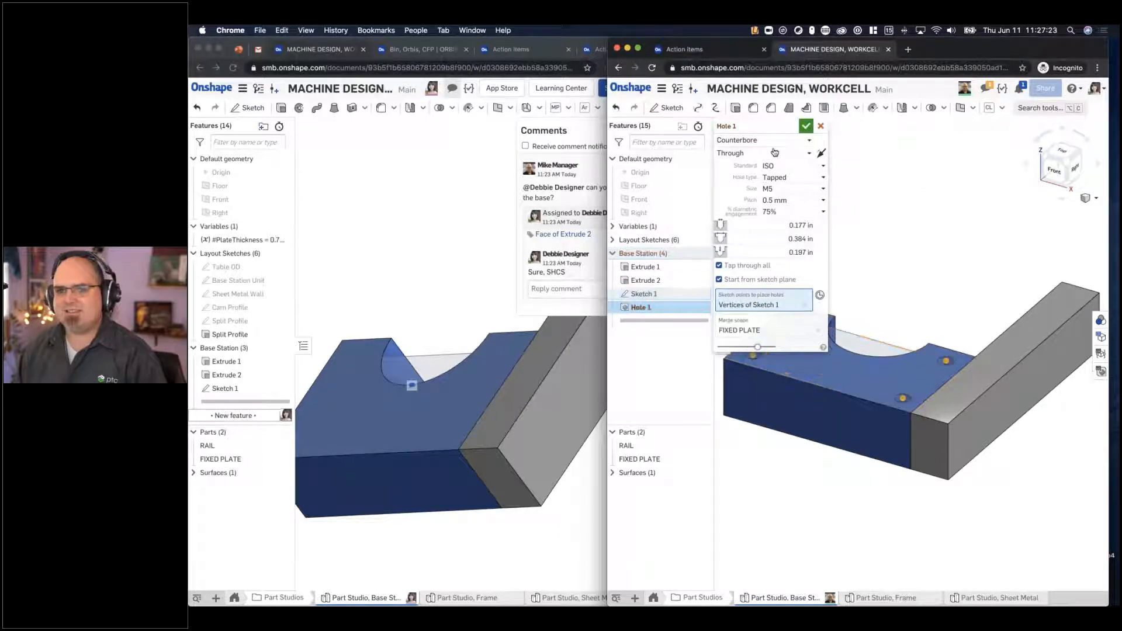
mouse_move(933, 247)
right_mouse_down()
mouse_move(936, 260)
mouse_move(930, 240)
right_mouse_up()
right_click_drag(930, 199, 923, 228)
left_click(805, 126)
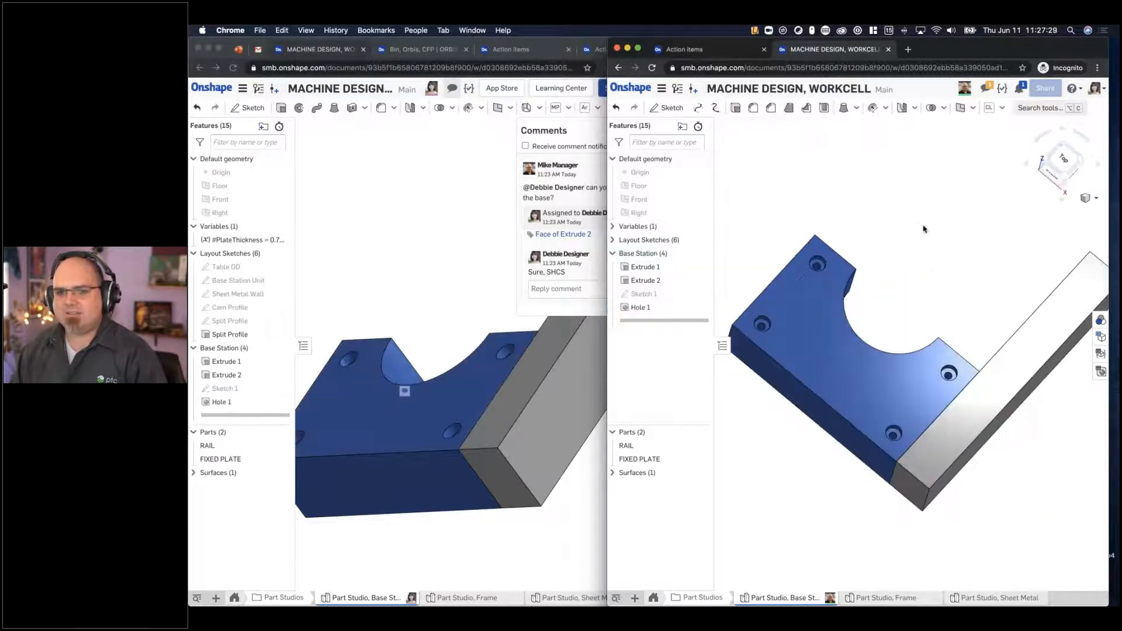
- In the manager's window, sketch a lengthwise line along the middle of the rail's top face
right_click_drag(502, 352, 478, 409)
left_click(484, 413)
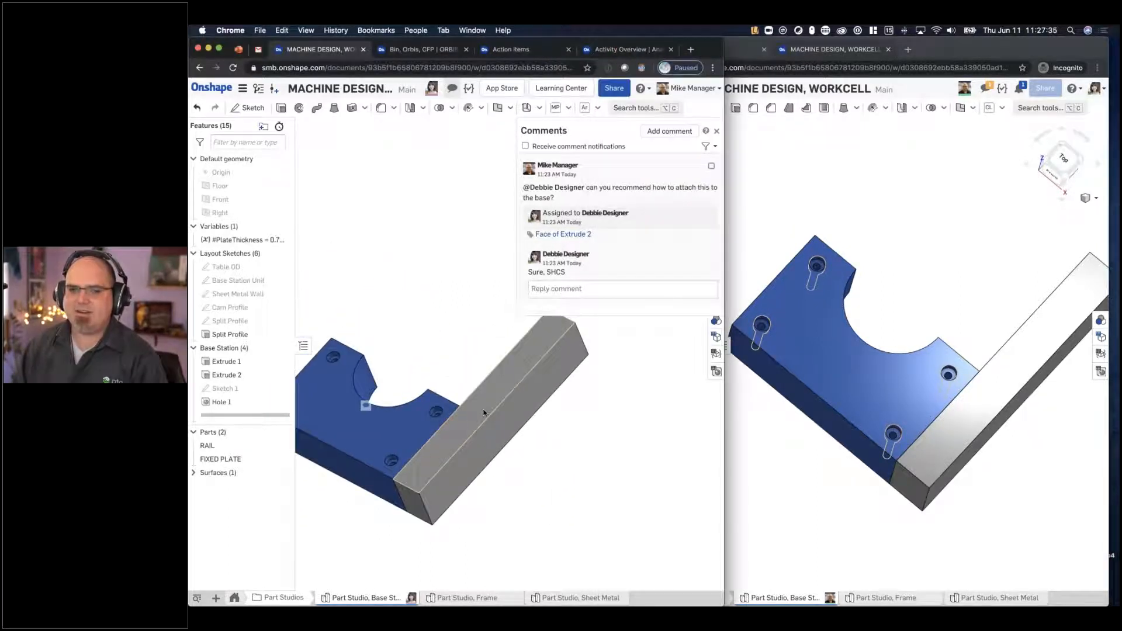
left_click(484, 412)
left_click(248, 108)
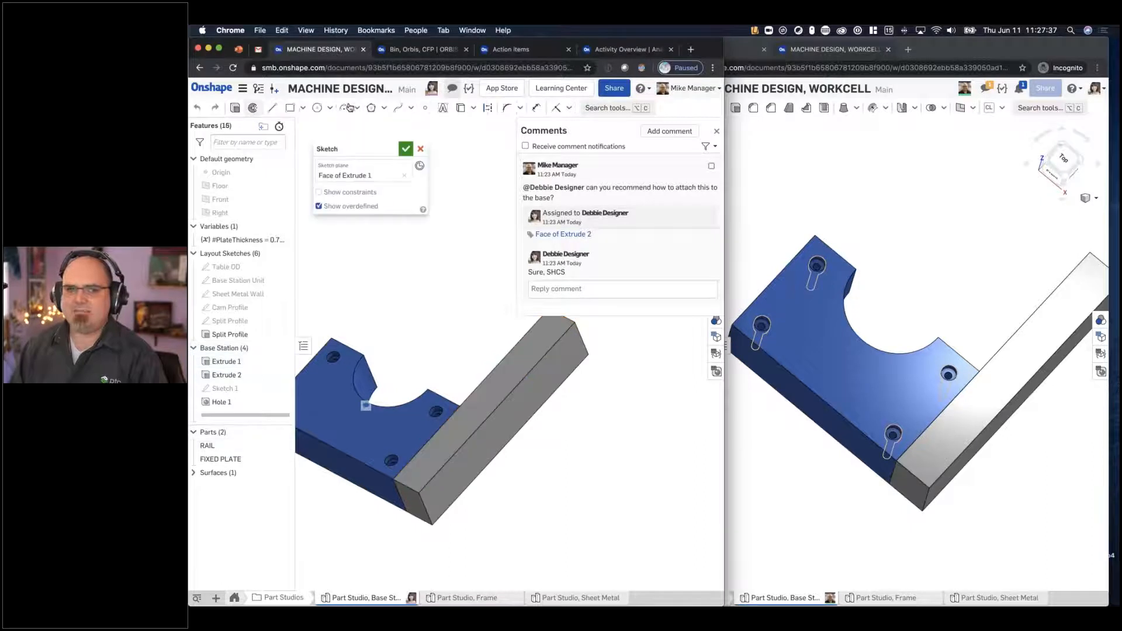
key("l")
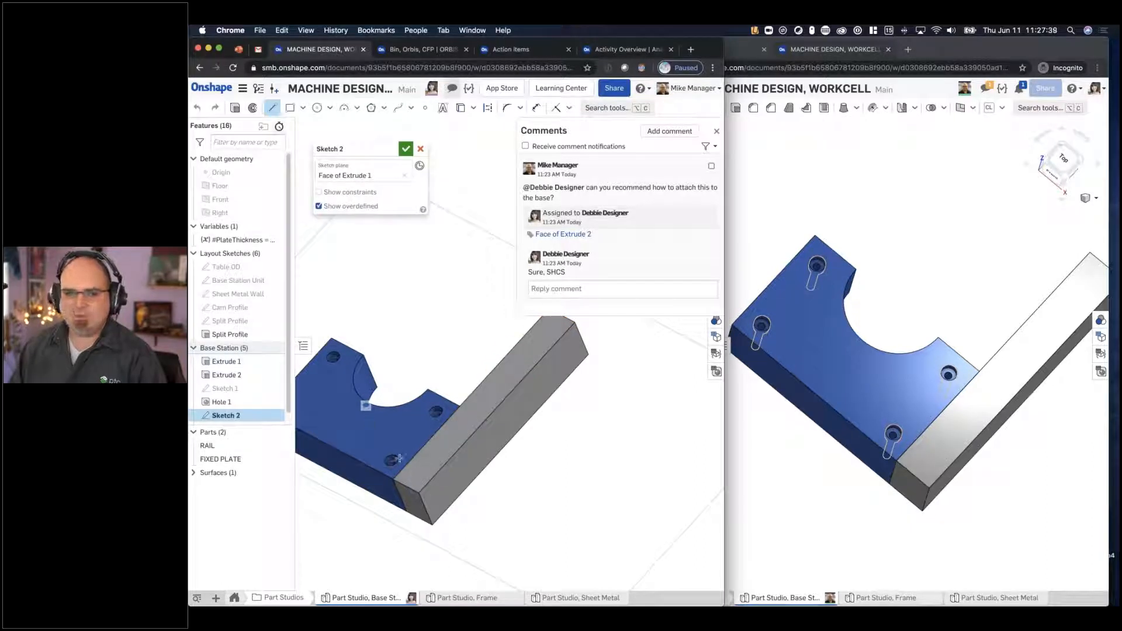
left_click(406, 486)
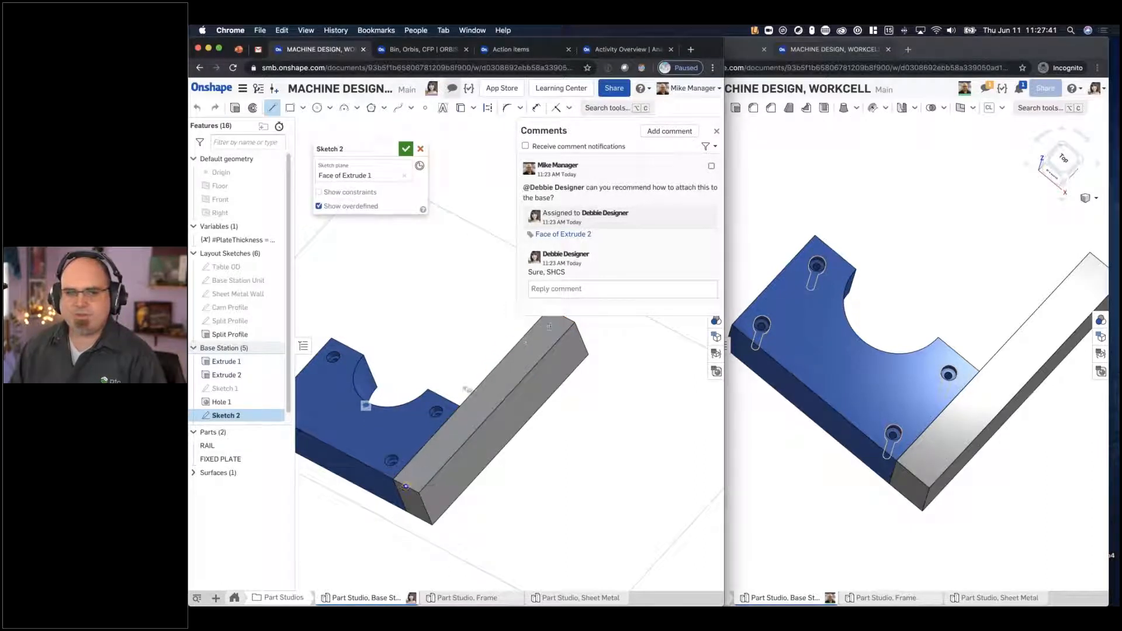
key("Escape")
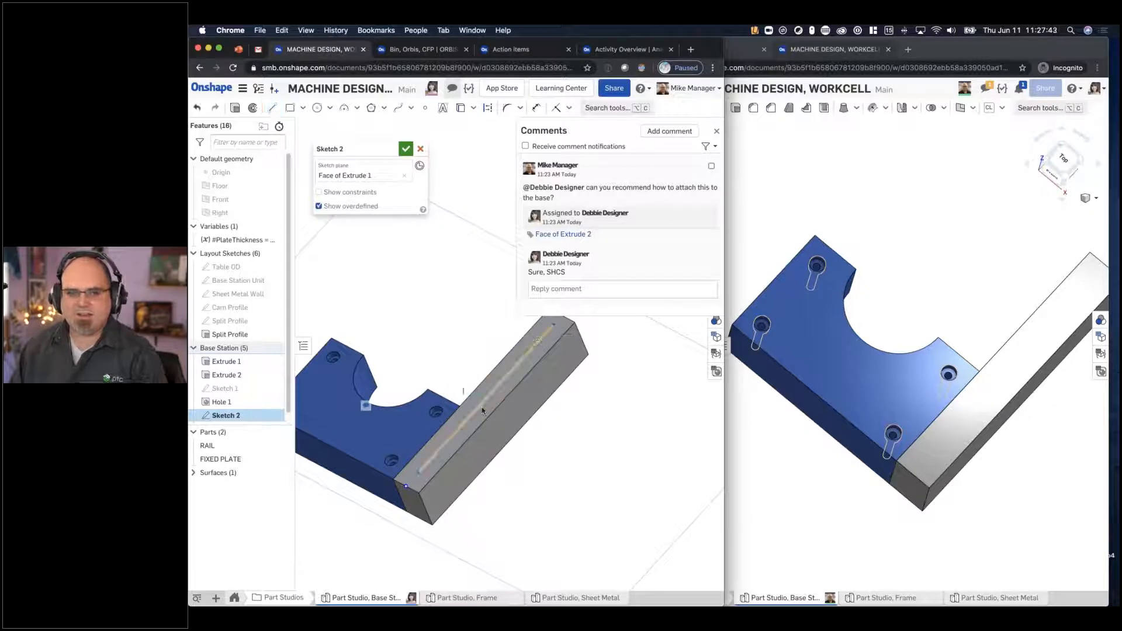
- Add a sketch point at the middle of the rail line and accept the sketch
right_click(483, 409)
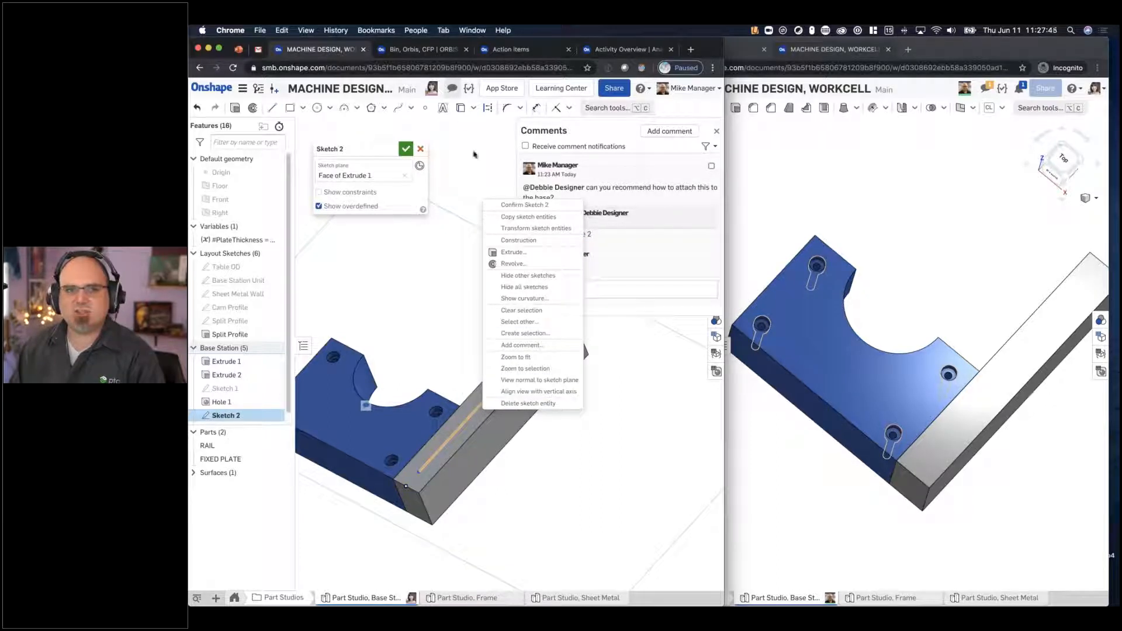
key("Escape")
left_click(425, 107)
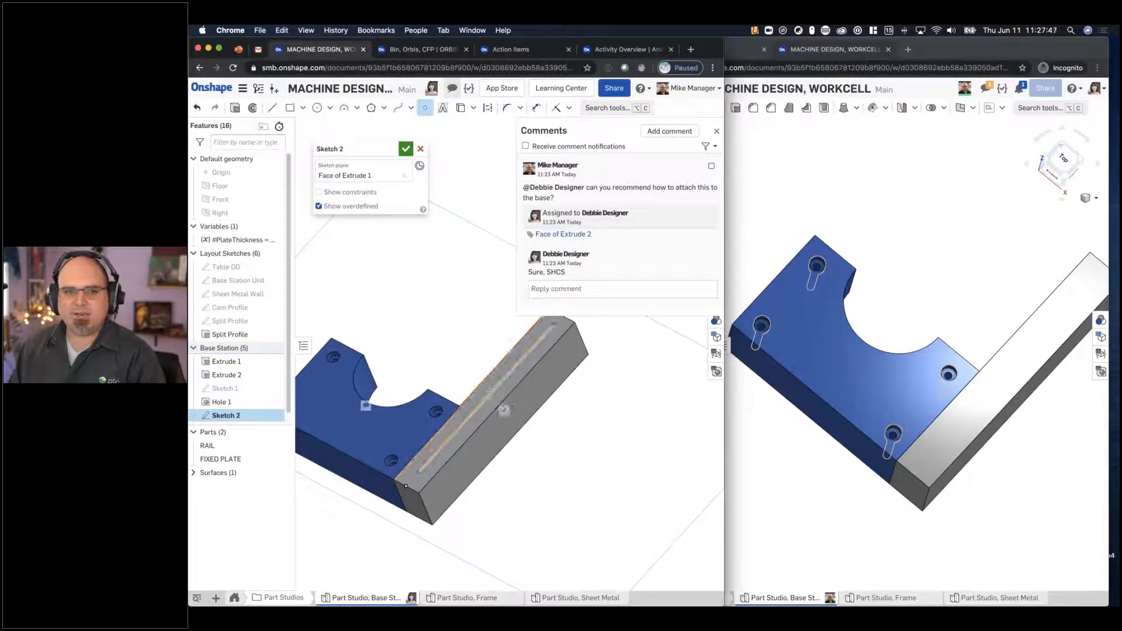
left_click(406, 148)
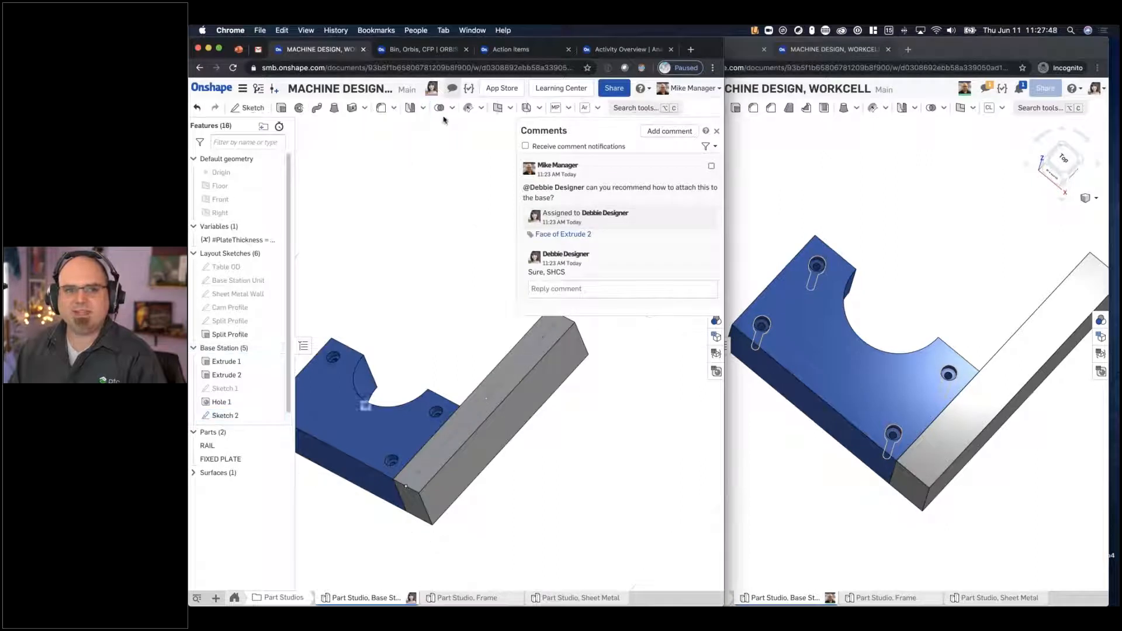
left_click(611, 110)
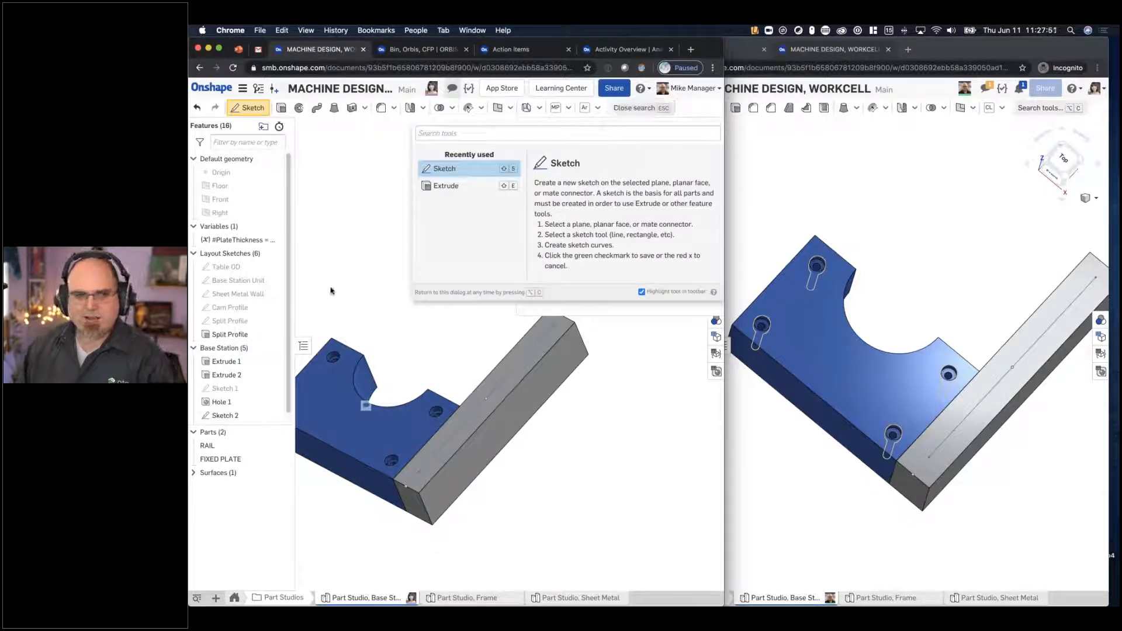
scroll(234, 368, "down", 1)
key("Escape")
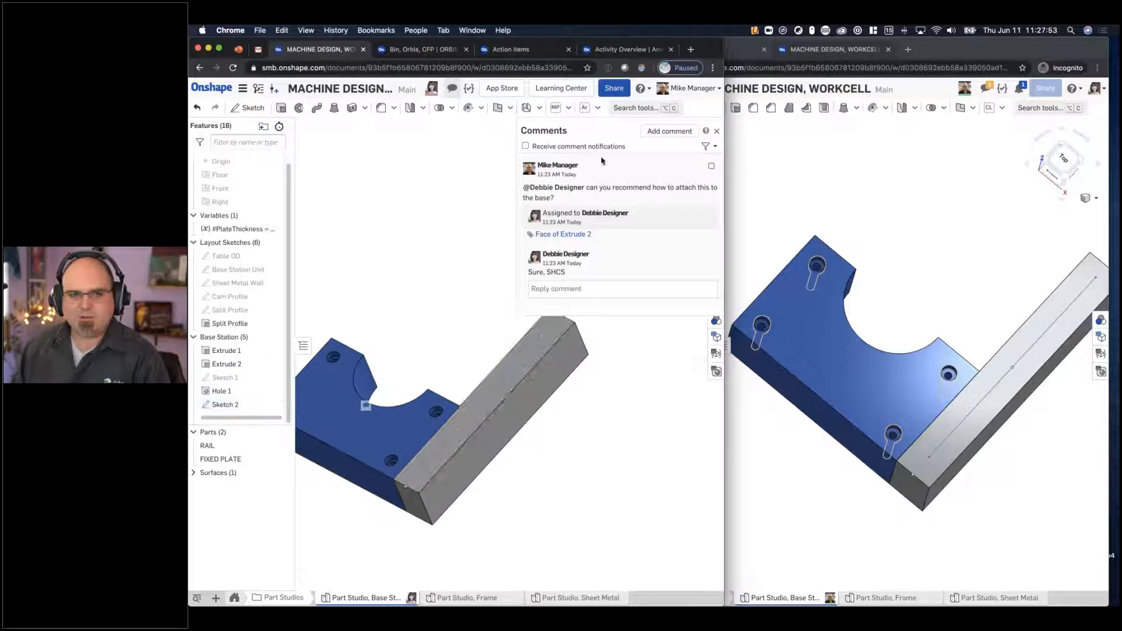
- Reorder the features so Sketch 2 precedes Hole 1, and add the rail line's end points and midpoint as Hole 1 locations
mouse_move(219, 391)
left_mouse_down()
mouse_move(234, 409)
mouse_move(223, 406)
left_mouse_up()
right_click(224, 406)
left_click(246, 417)
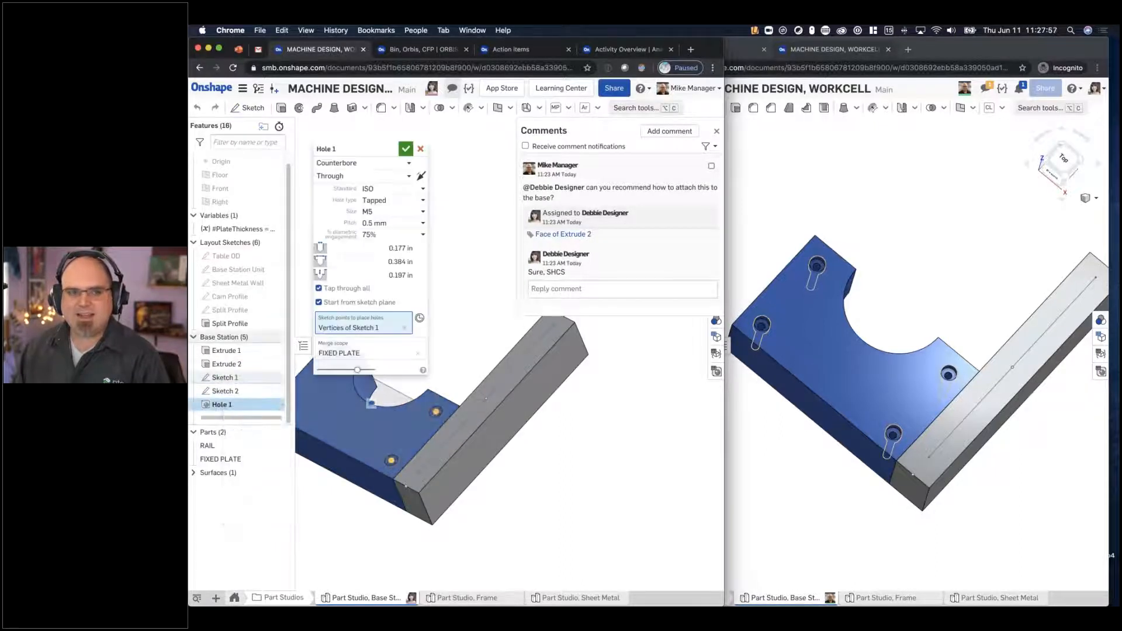
left_click(433, 447)
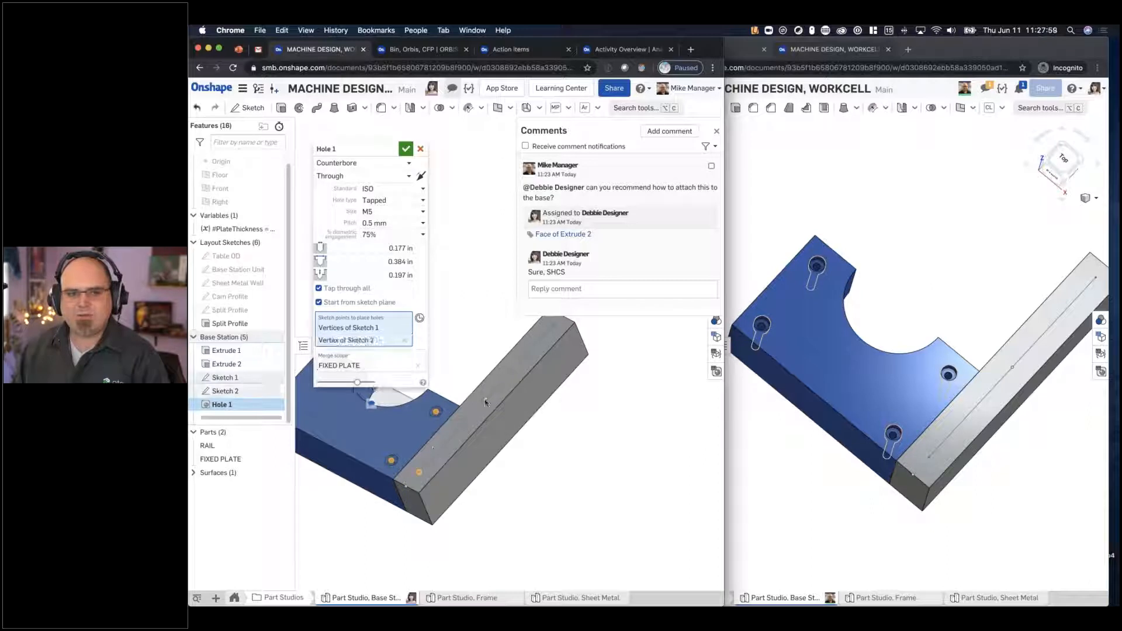
left_click(554, 328)
left_click(555, 328)
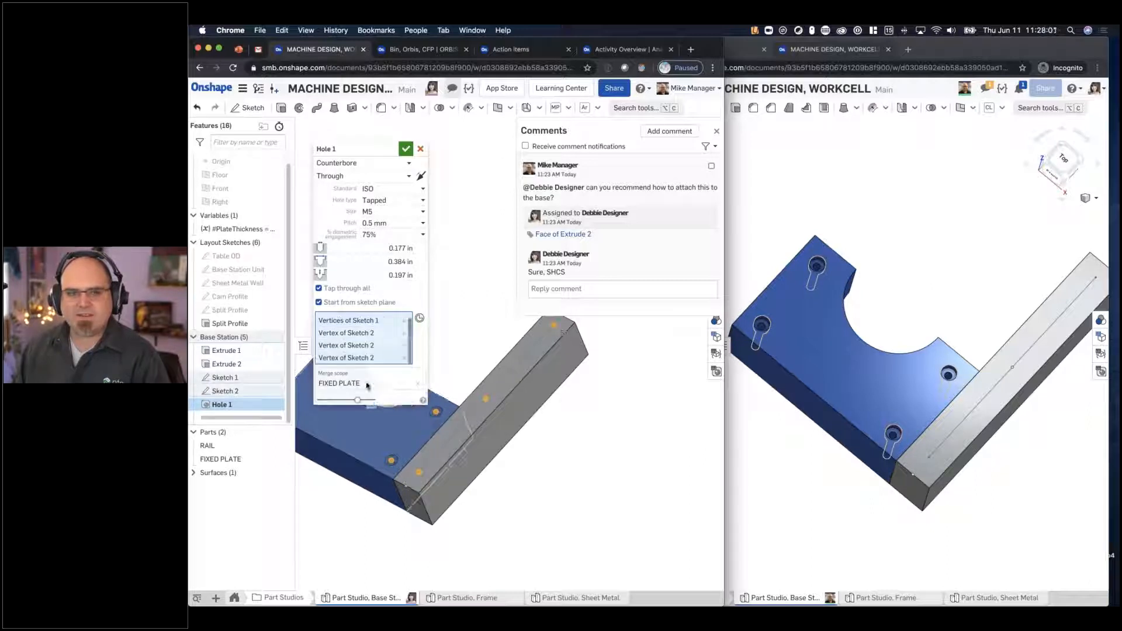
- Add the RAIL part to Hole 1's merge scope, accept the edit and inspect the holes from another angle
left_click(367, 384)
left_click(506, 446)
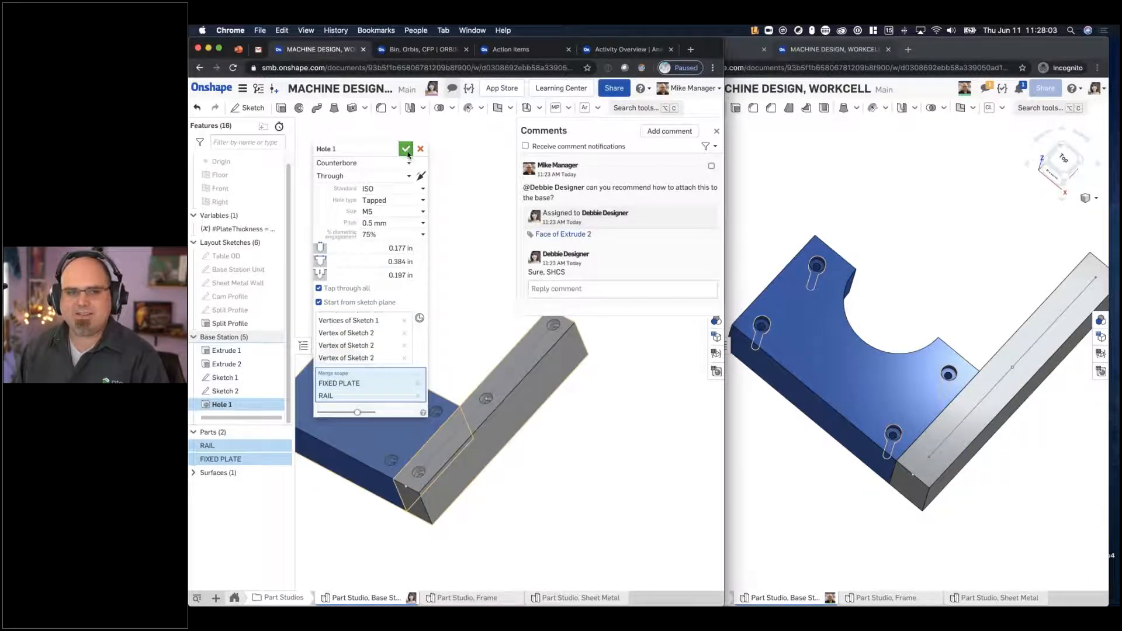
left_click(406, 149)
middle_click_drag(407, 315, 476, 323)
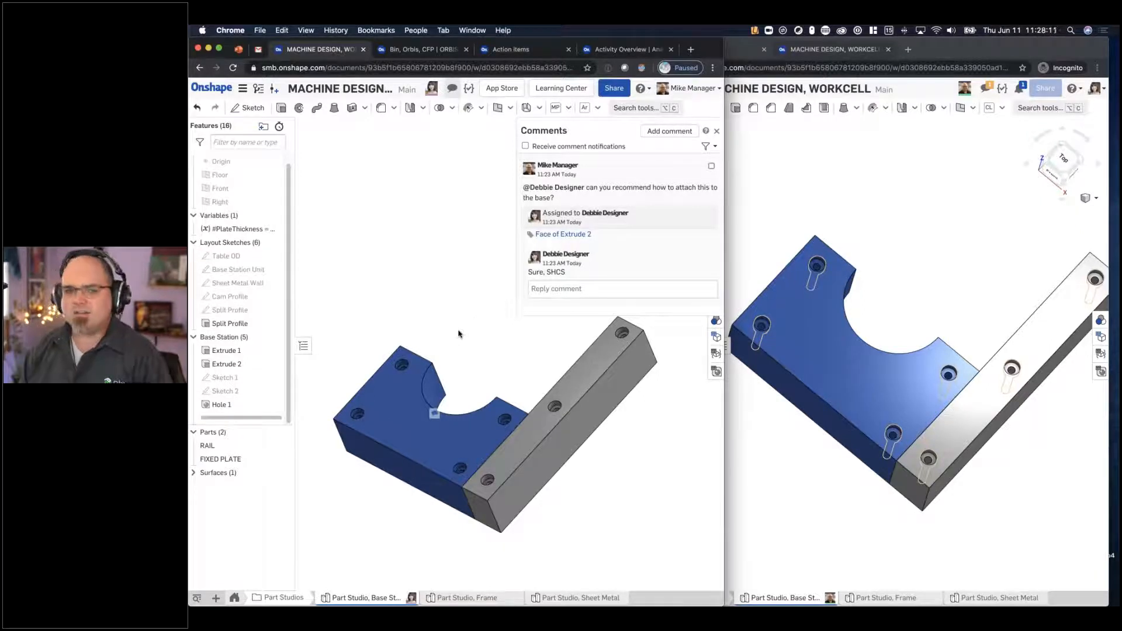
right_click_drag(481, 353, 480, 359)
middle_click_drag(491, 371, 520, 362)
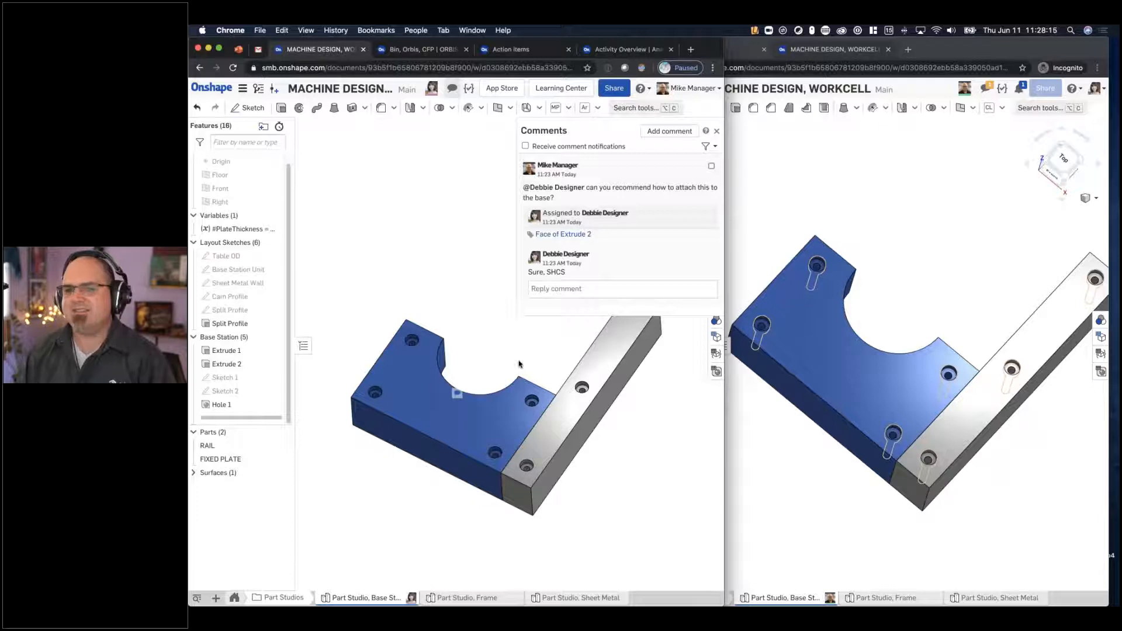
- Close the comments and show the individual changes of the Main workspace in the version history
left_click(717, 131)
left_click(258, 88)
left_click(296, 183)
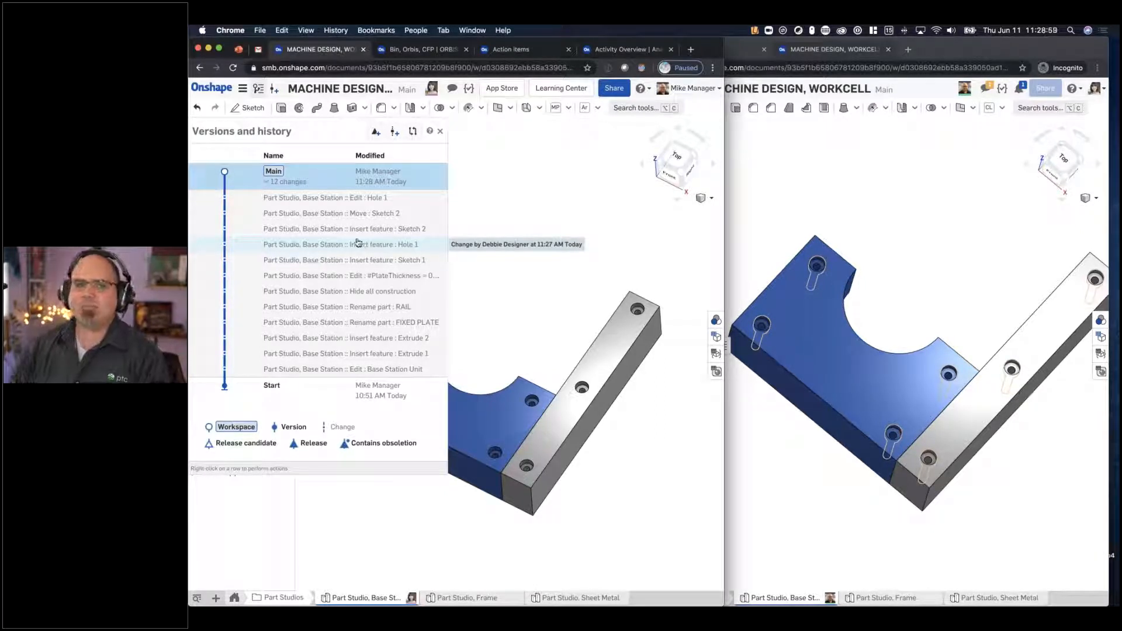
- Create version V1 from Main and branch it into a workspace named B1 - DFM without opening the new workspace
left_click(376, 131)
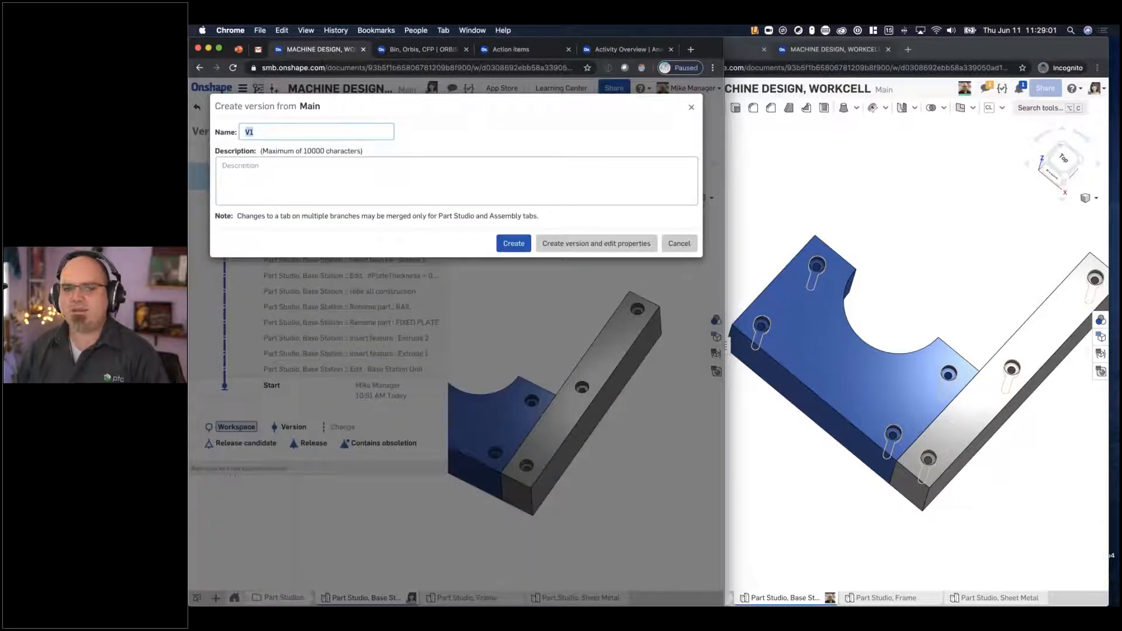
key("Return")
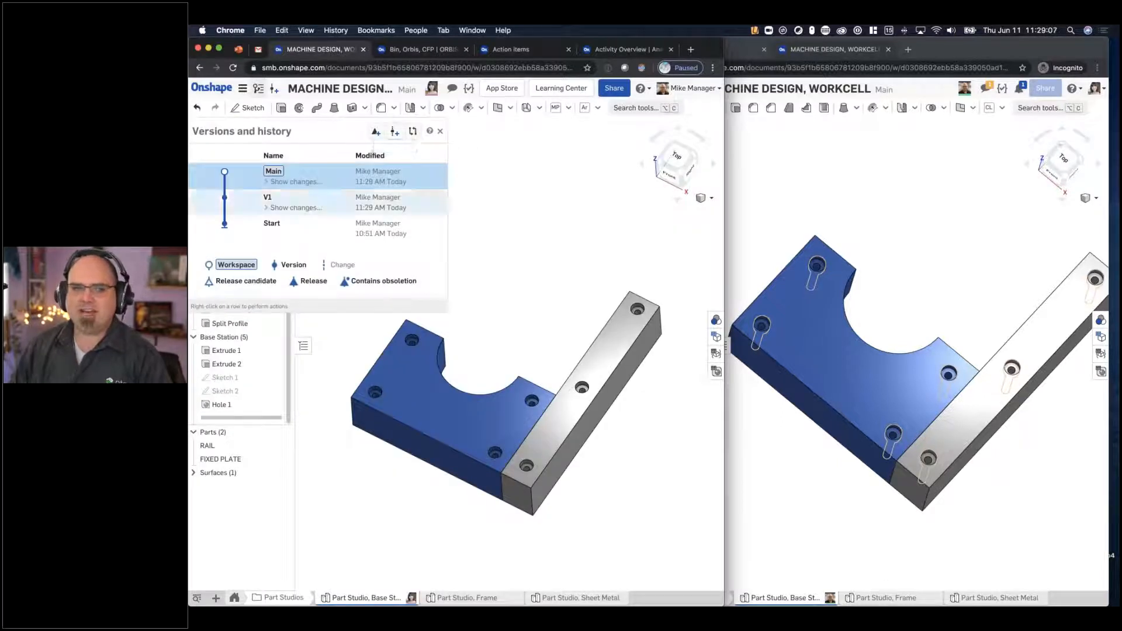
right_click(389, 204)
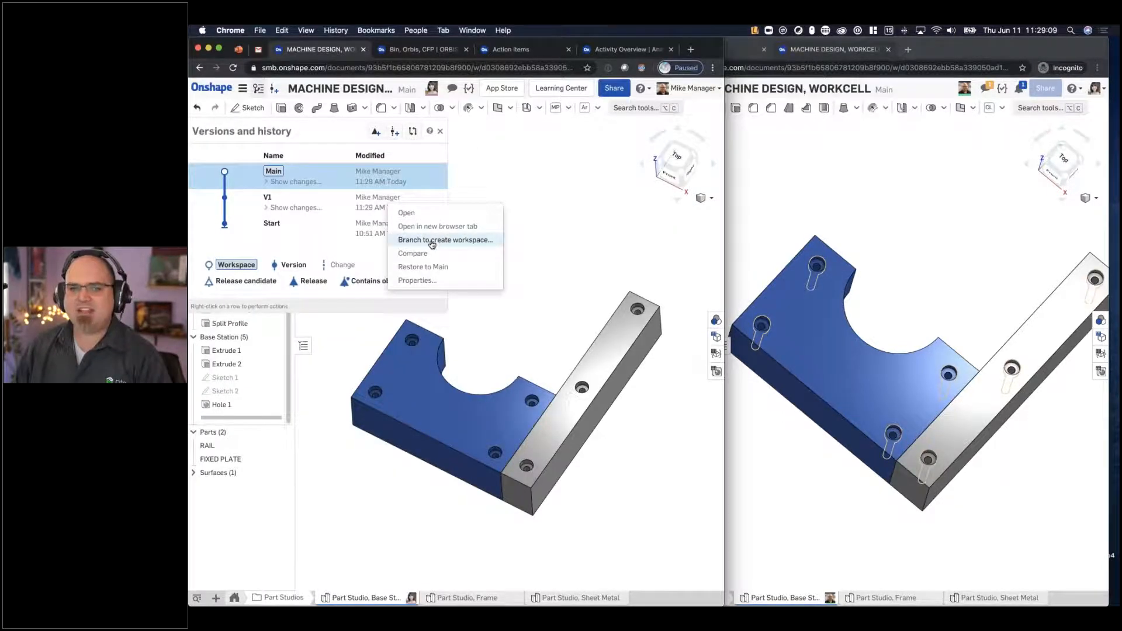
left_click(432, 240)
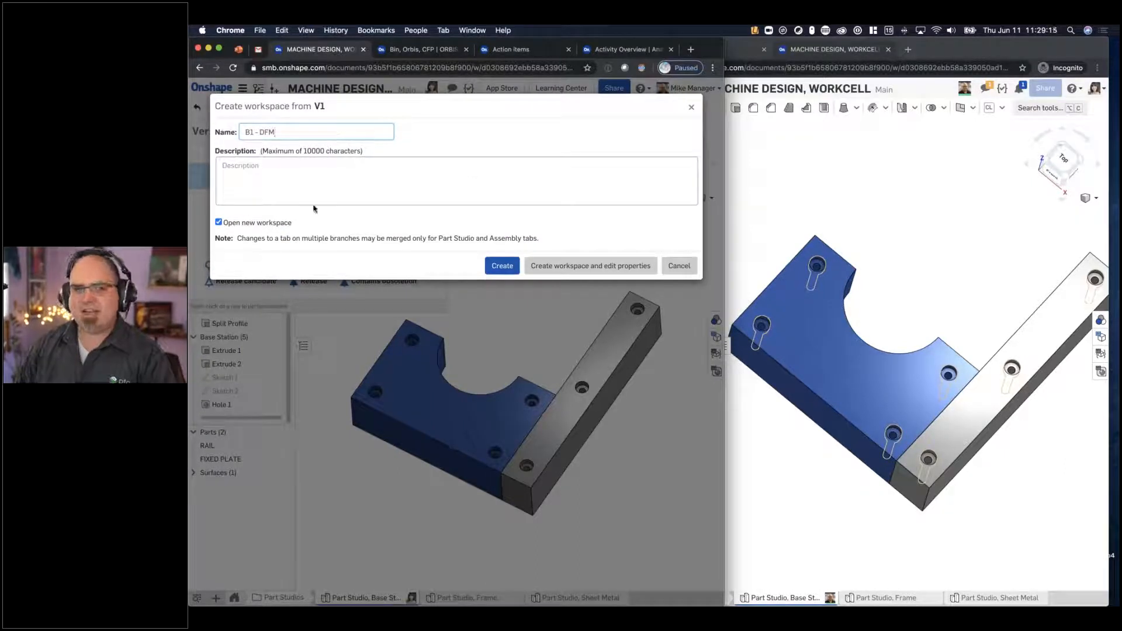
left_click(218, 222)
left_click(494, 267)
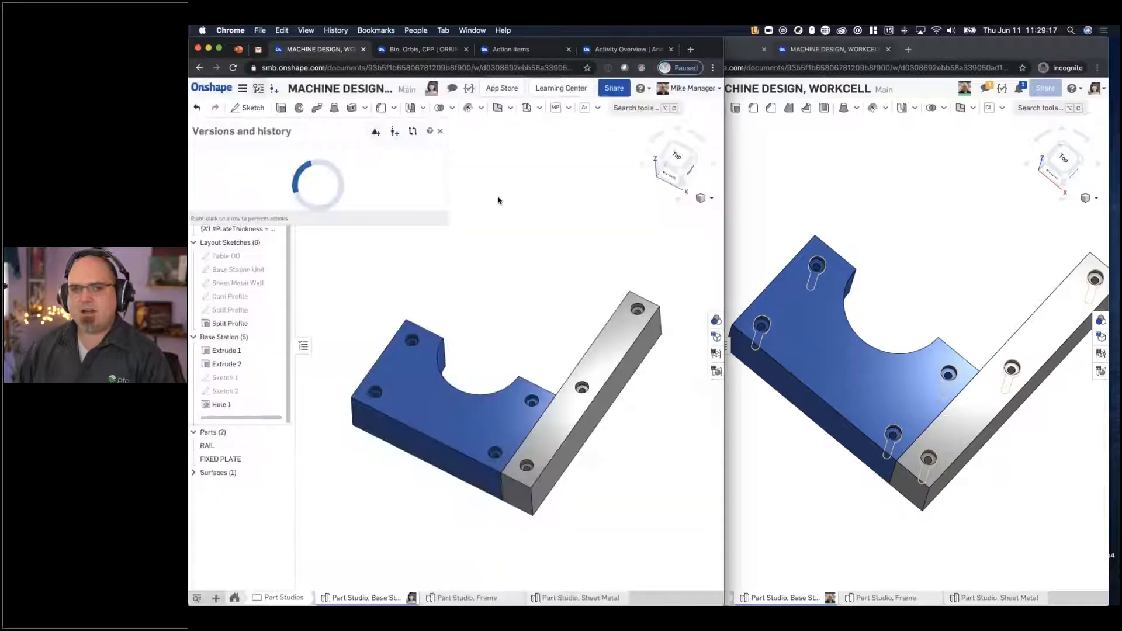
- Branch version V1 into a workspace named B2 - Part Design and open it
right_click(394, 244)
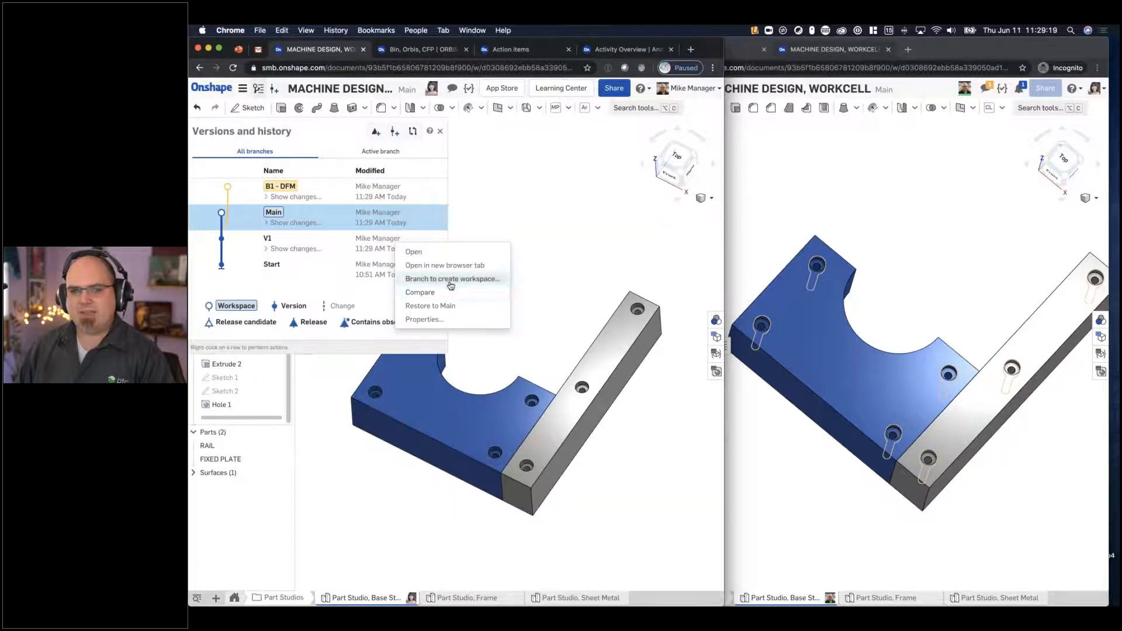
left_click(450, 279)
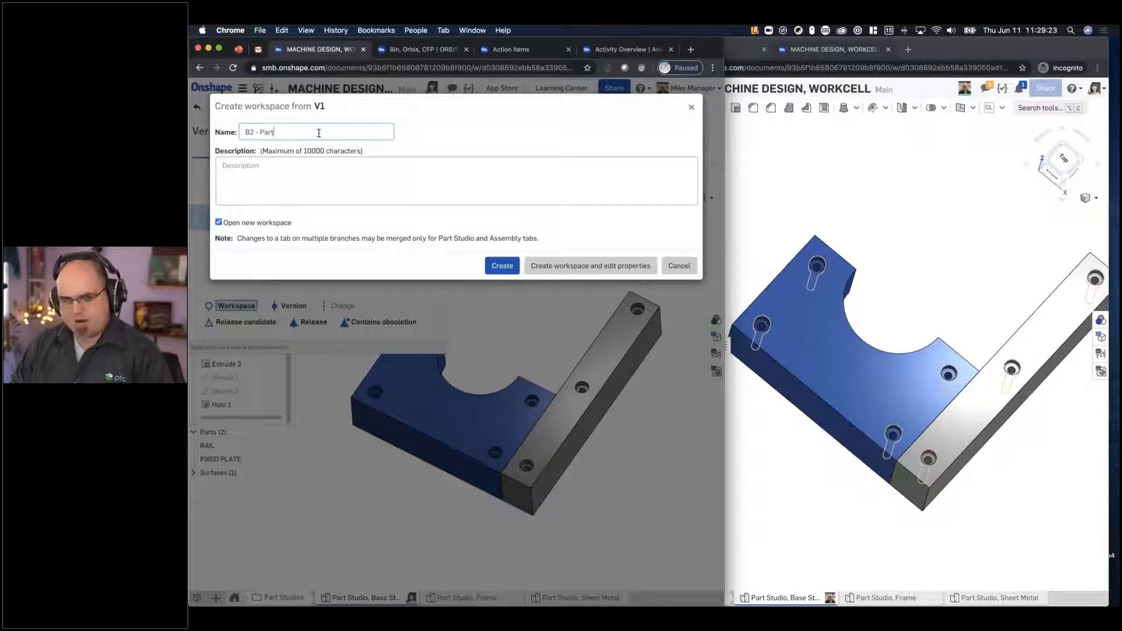
key("Return")
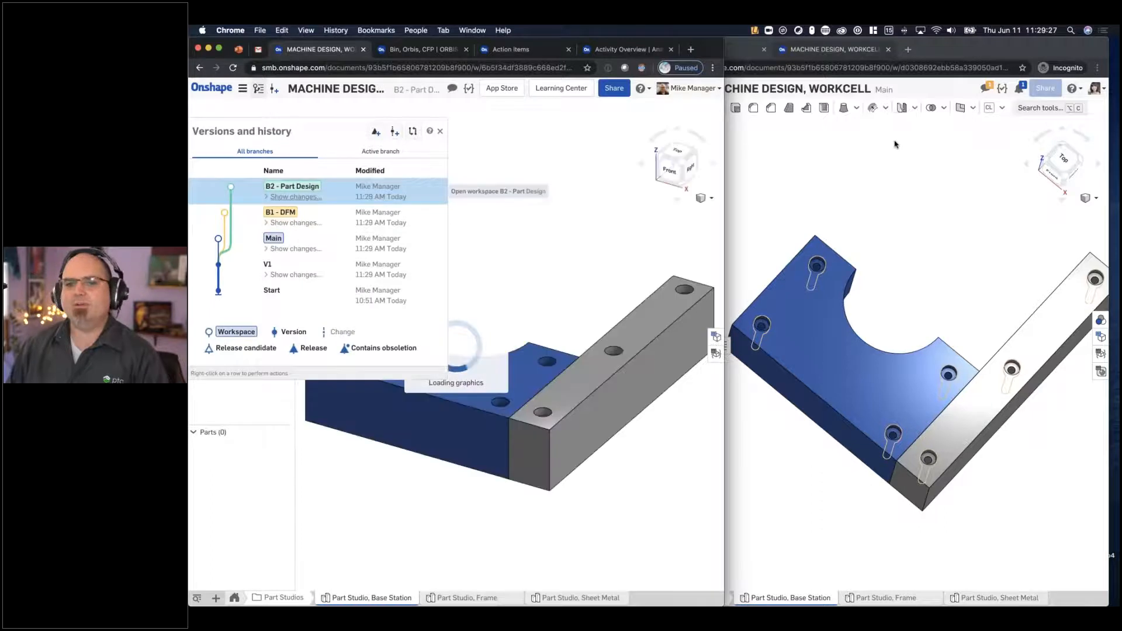
- Open the B1 - DFM workspace in the second user's window and close the version history in both windows
left_click(675, 89)
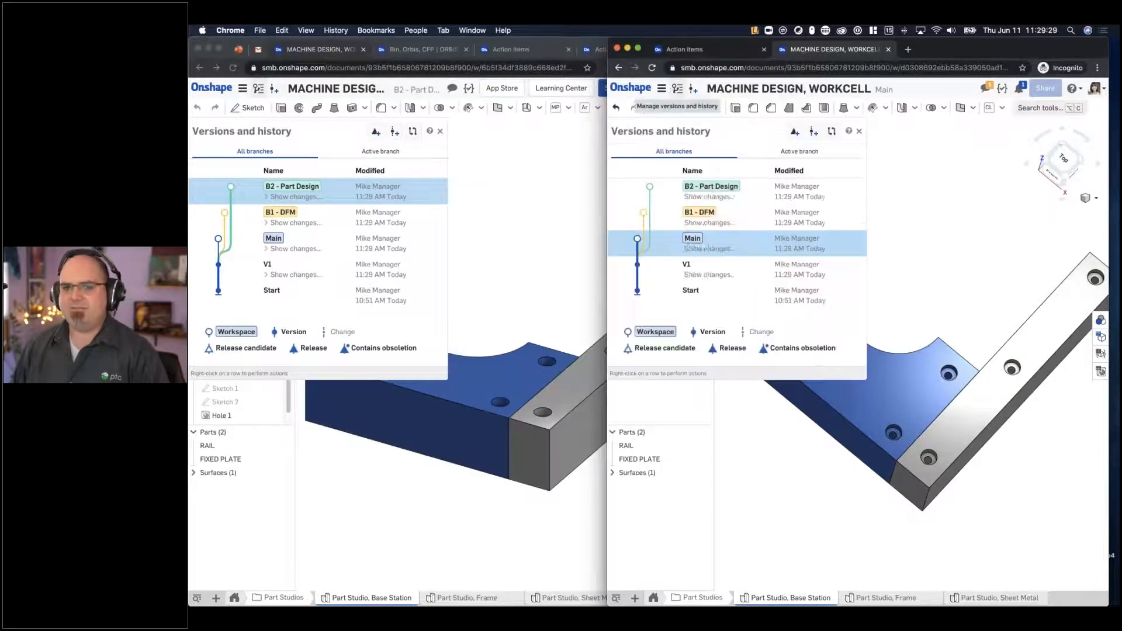
left_click(779, 221)
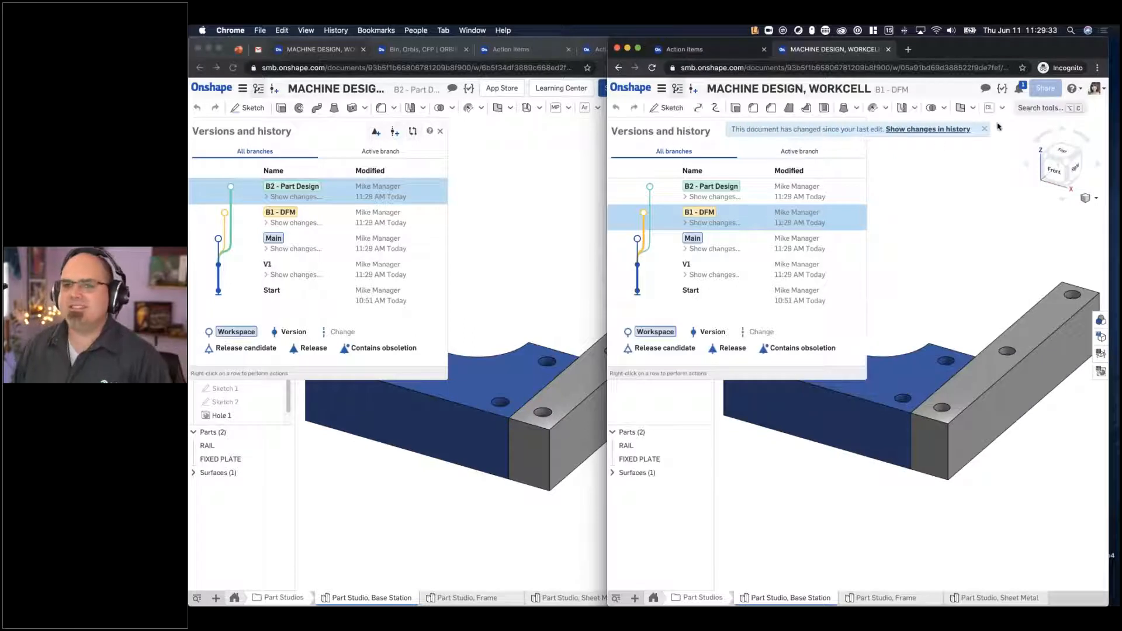
left_click(985, 129)
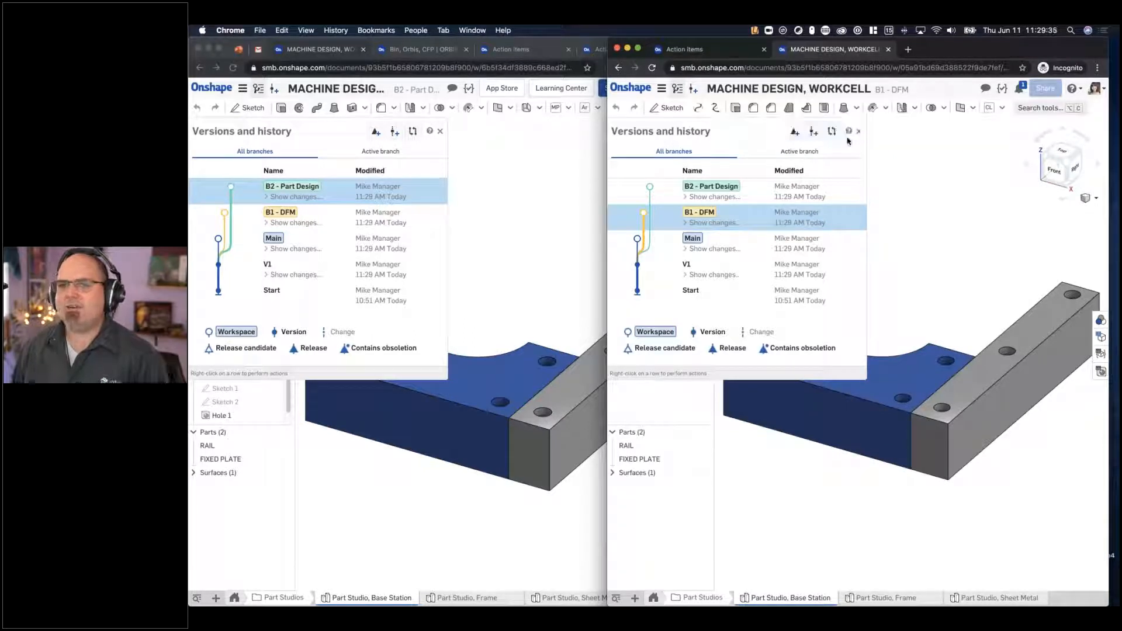
left_click(441, 132)
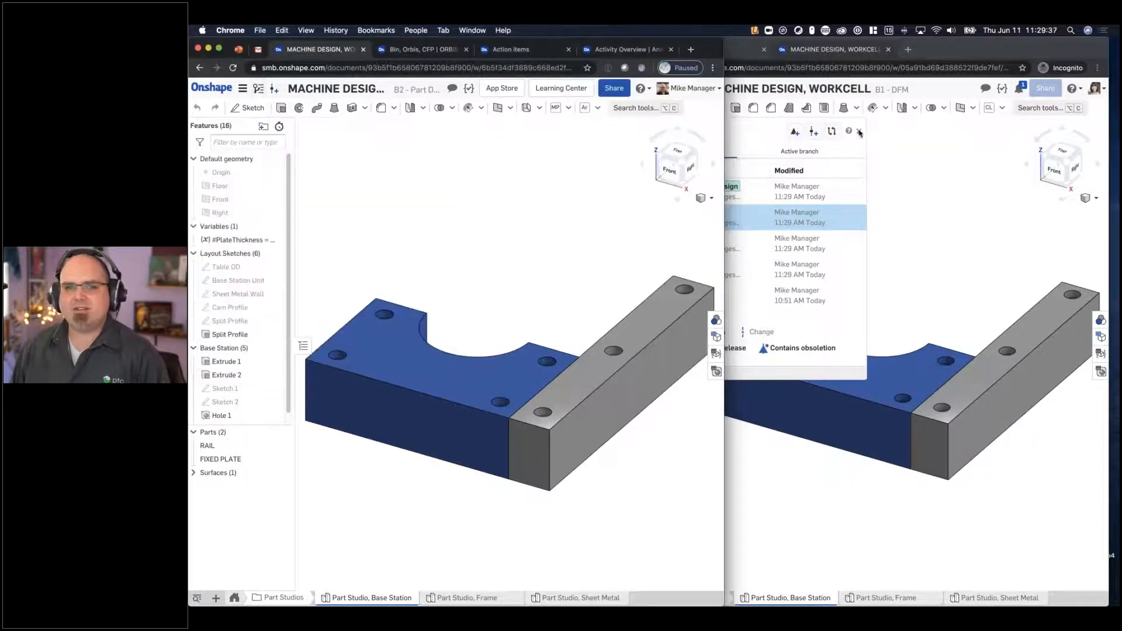
left_click(859, 131)
- In B2 - Part Design, show the Base Station Unit sketch and extrude its region behind the fixed plate as a new part up to the plate's bottom face
left_click(602, 195)
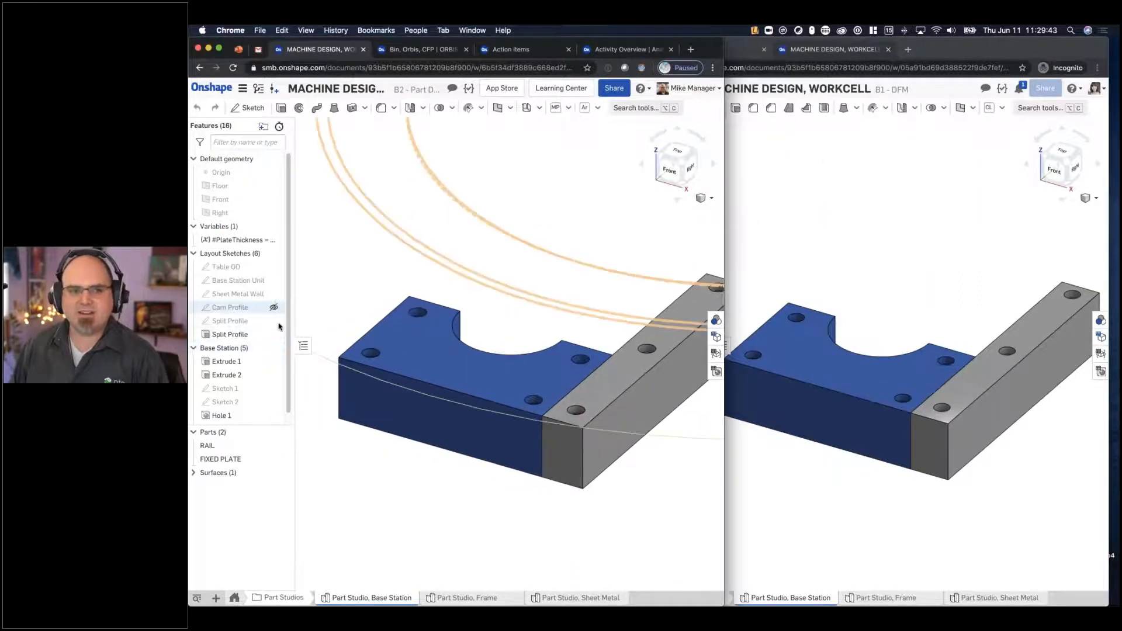
left_click(274, 281)
scroll(526, 222, "up", 3)
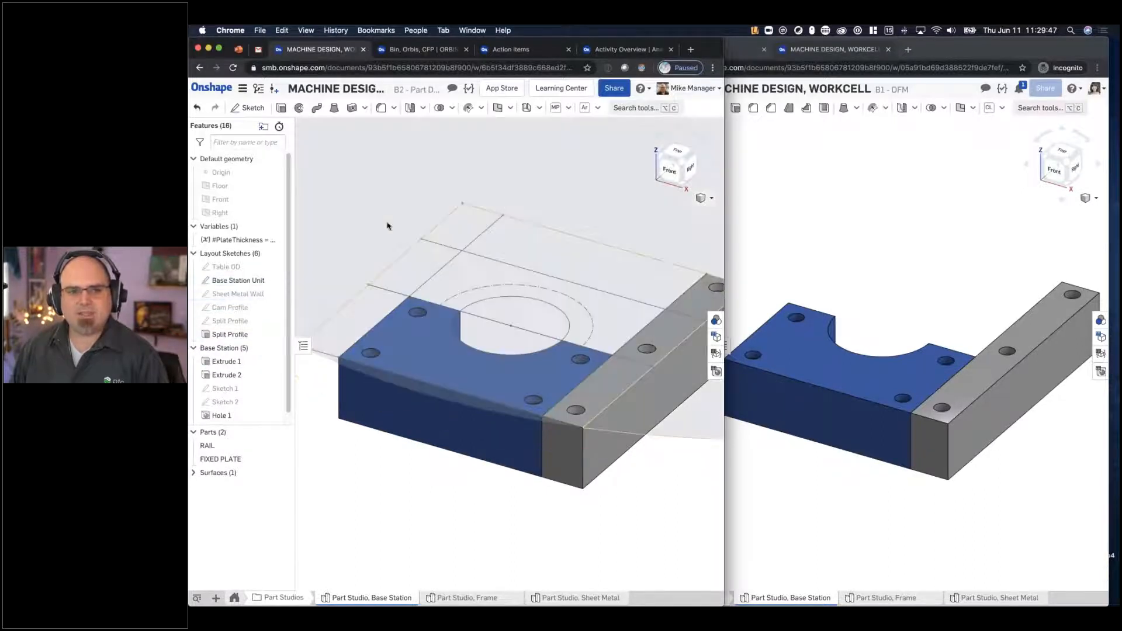
left_click(539, 331)
left_click(281, 107)
left_click(356, 227)
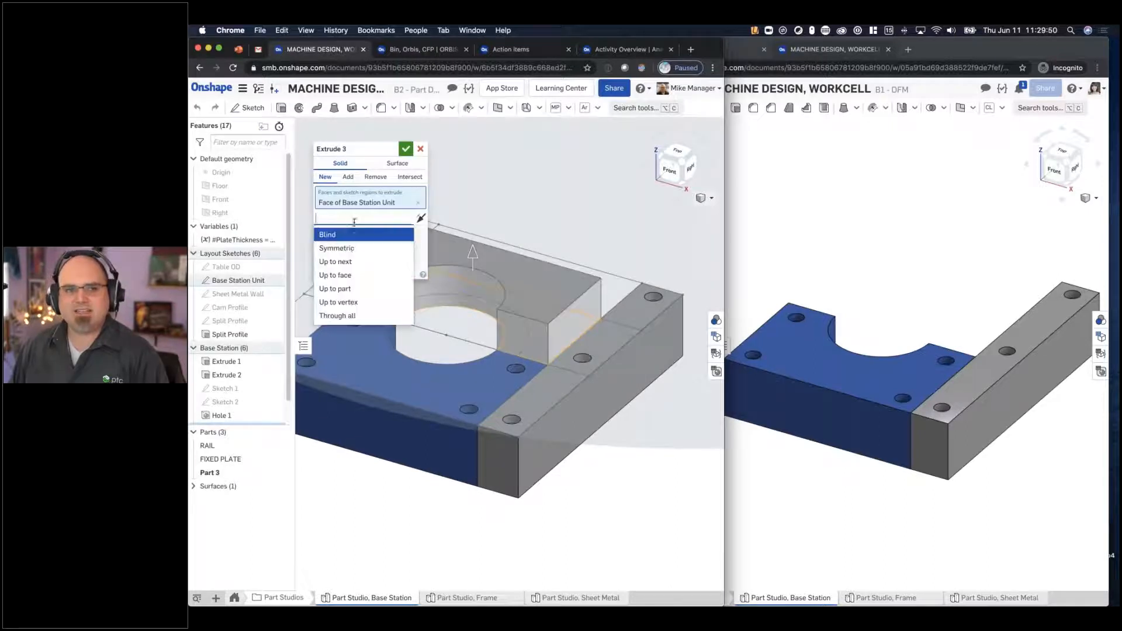
left_click(344, 282)
right_click_drag(445, 304, 476, 307)
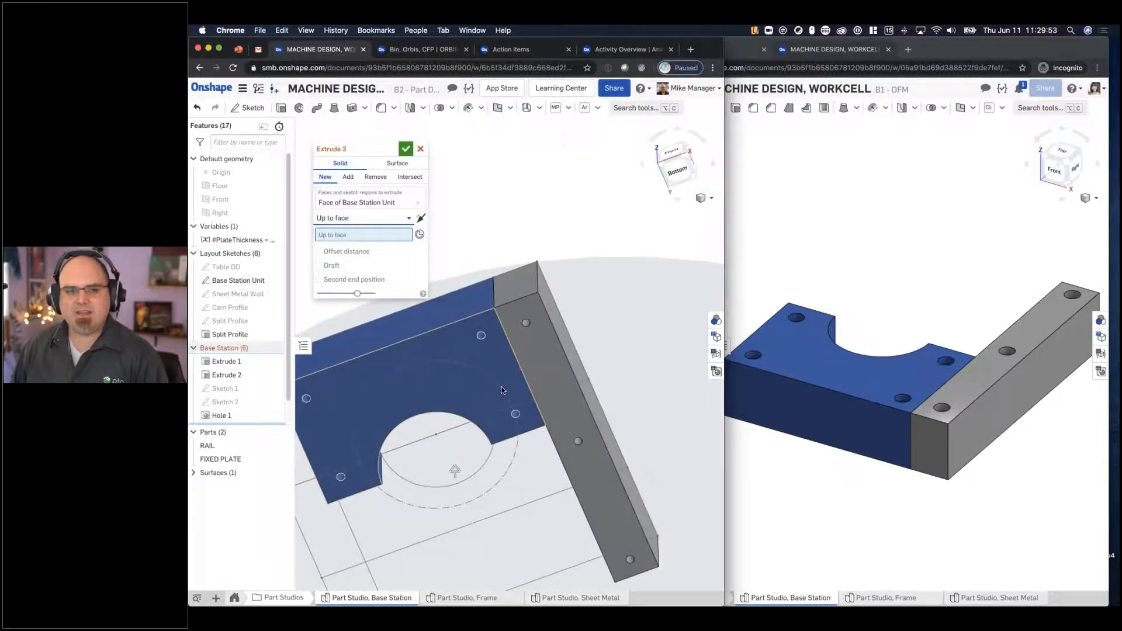
left_click(502, 389)
right_click_drag(564, 168, 556, 242)
left_click(406, 149)
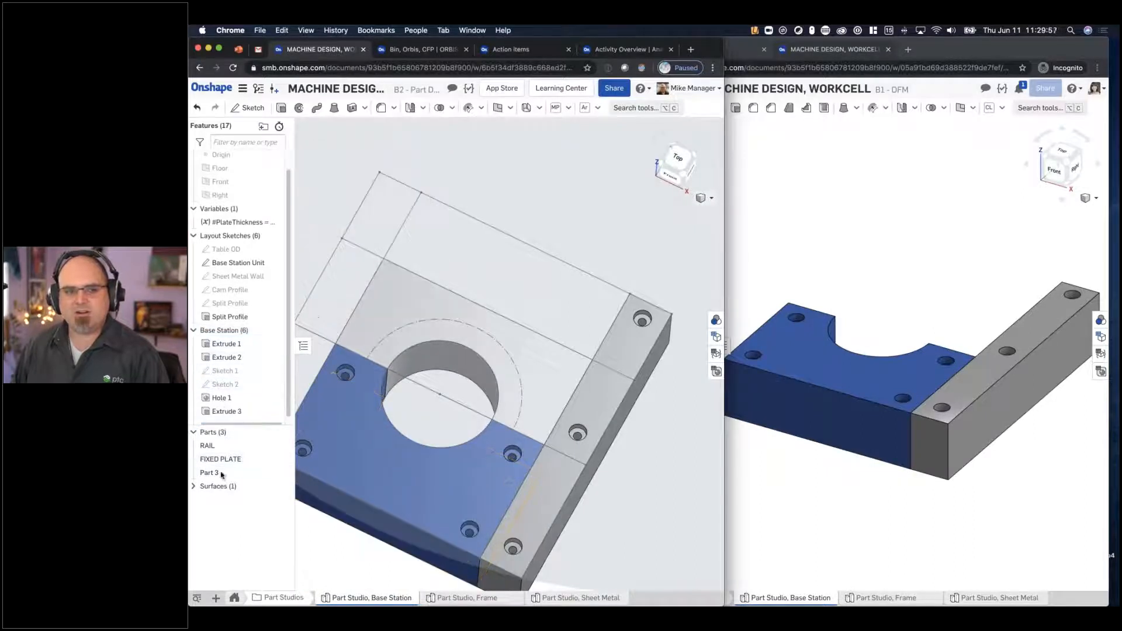
- Rename the newly extruded part as MOVING PLATE
right_click(221, 475)
left_click(260, 296)
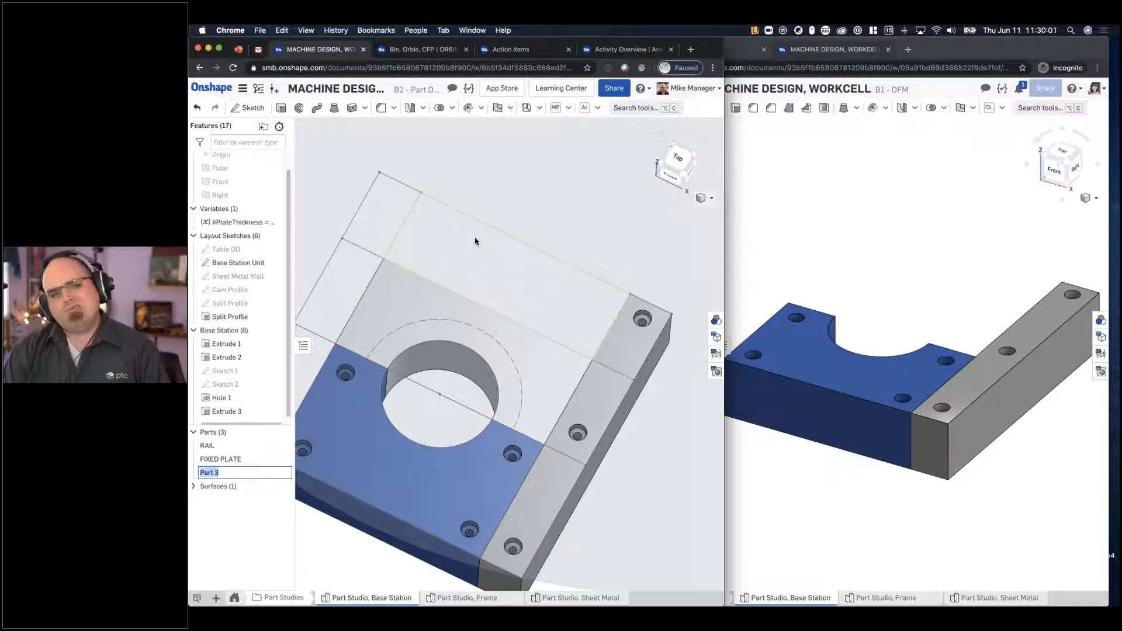
type("MOVING PLATE")
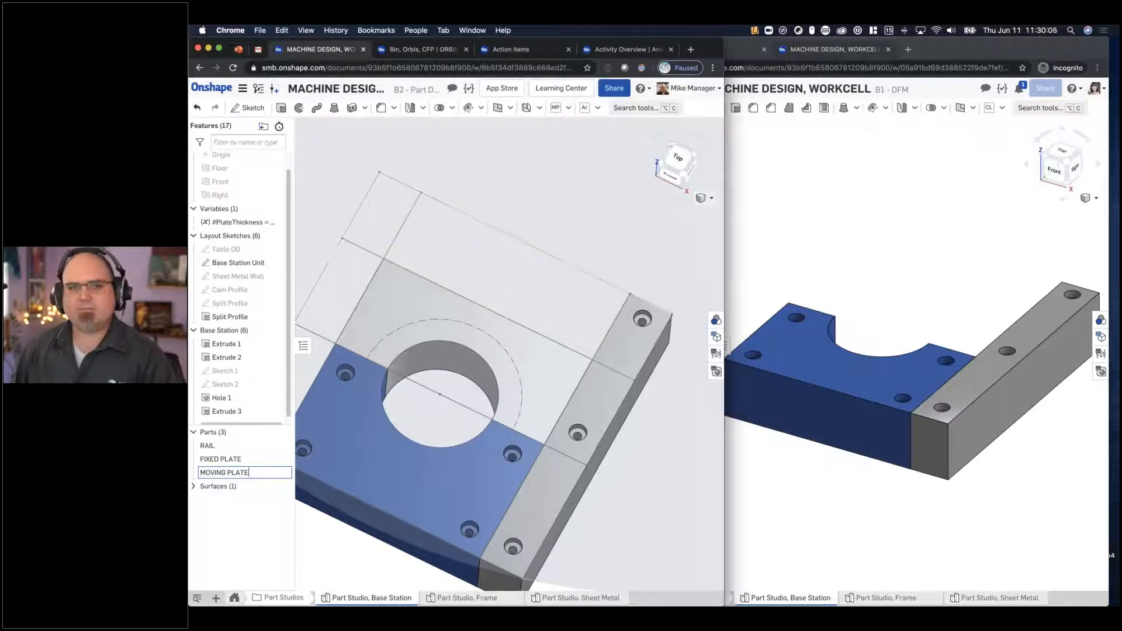
key("Return")
- Widen the B2 - Part Design window and add the Part masses custom table from the FeatureScript Part Masses Table sample
scroll(616, 193, "down", 3)
left_click_drag(725, 222, 1017, 216)
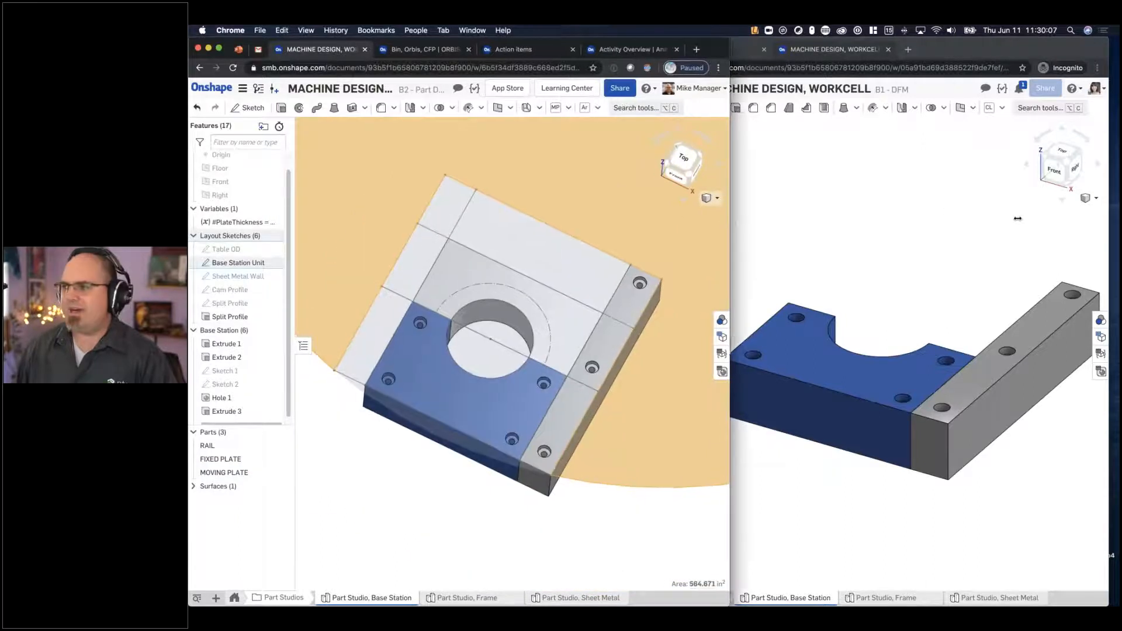
right_click_drag(560, 427, 607, 423)
middle_click_drag(607, 423, 485, 401)
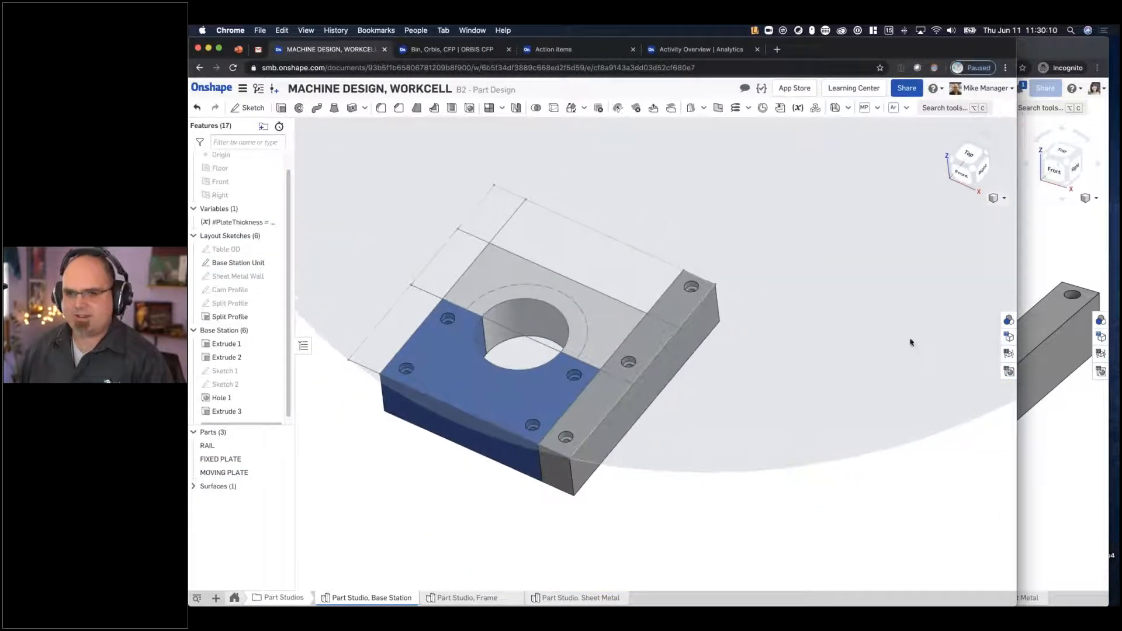
left_click(1009, 354)
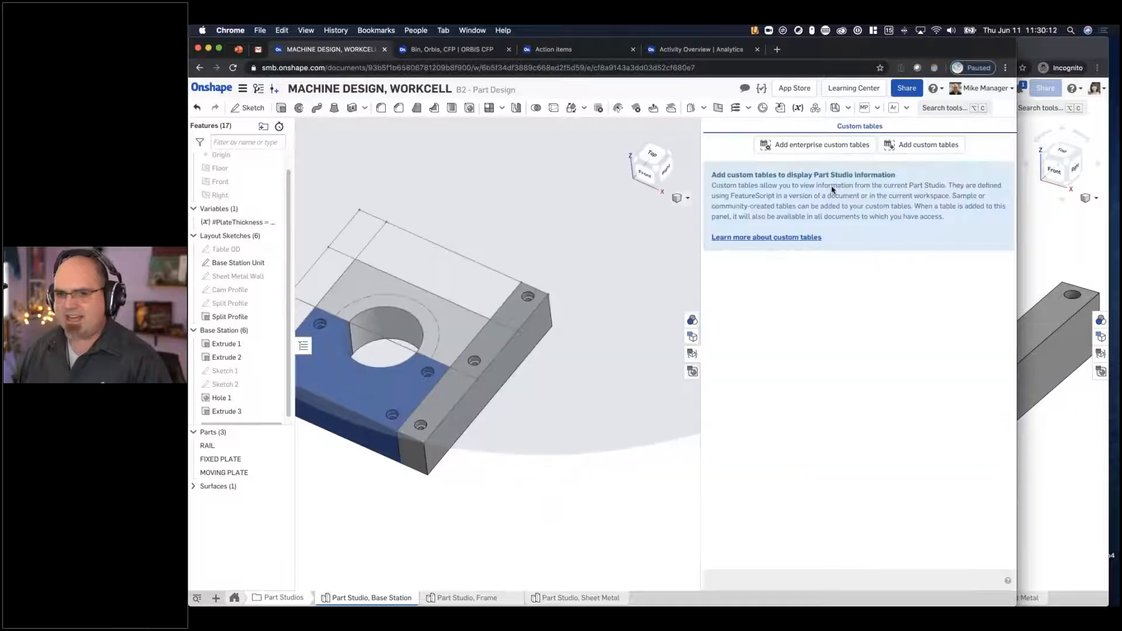
left_click(924, 145)
left_click(363, 181)
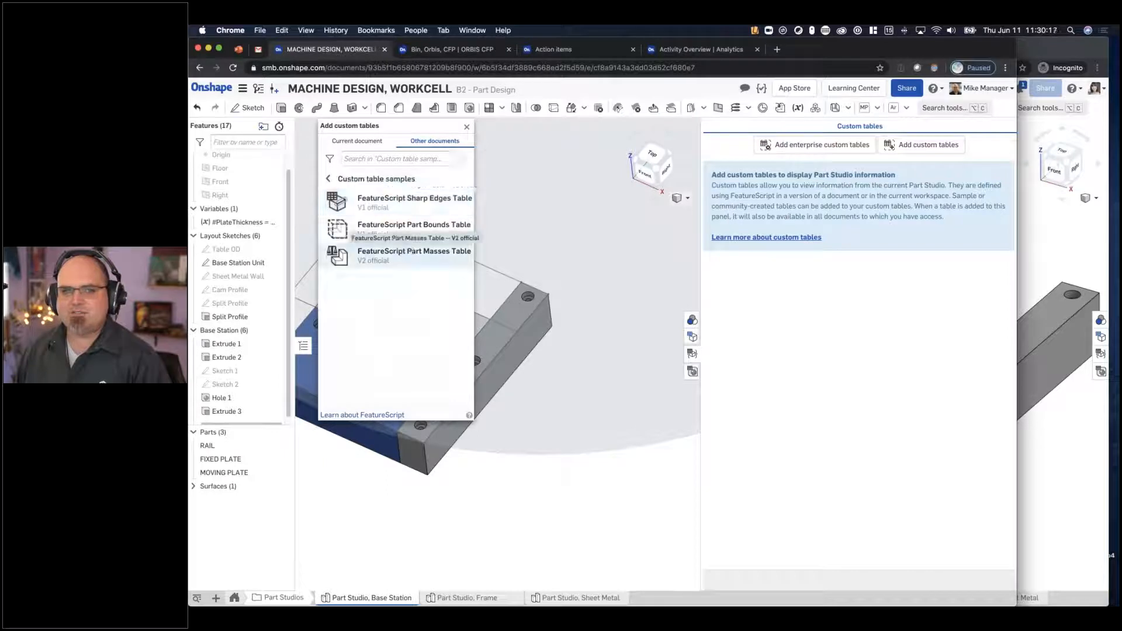
left_click(411, 252)
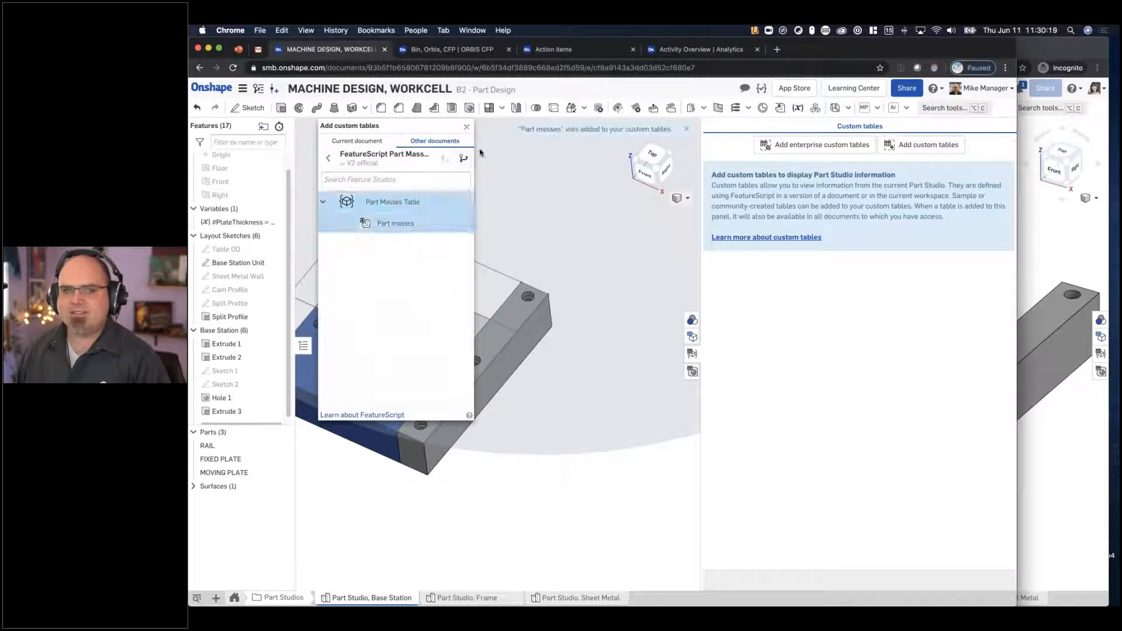
left_click(469, 127)
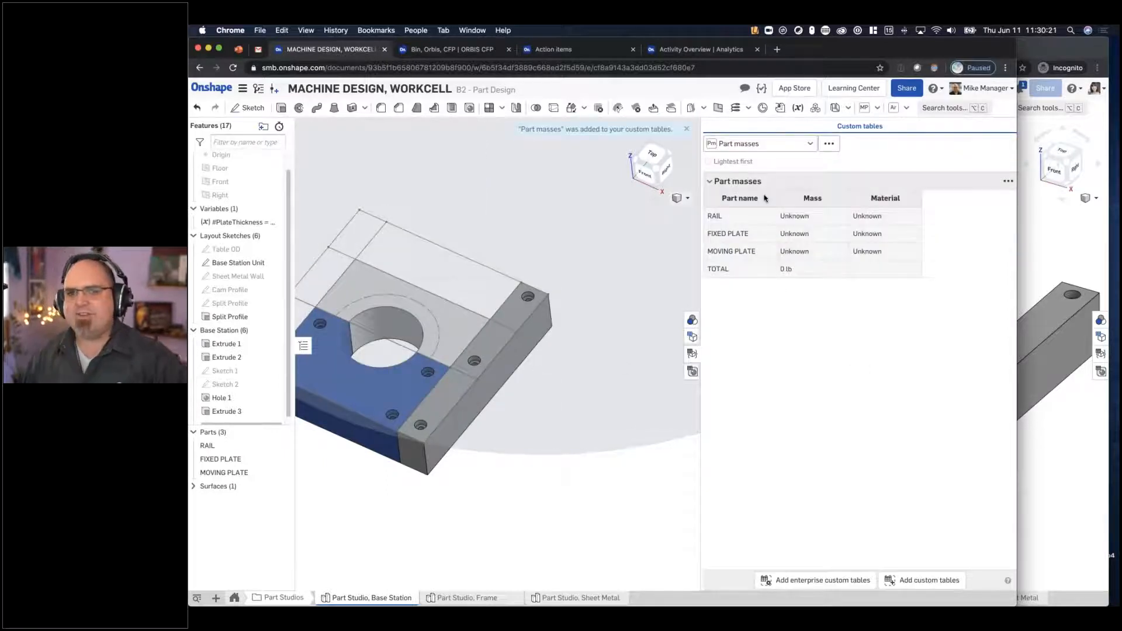
left_click_drag(699, 283, 759, 284)
- Assign AISI 8630 Steel - Annealed from the Company Approved Mat'ls library to RAIL, FIXED PLATE and MOVING PLATE
left_click(223, 446)
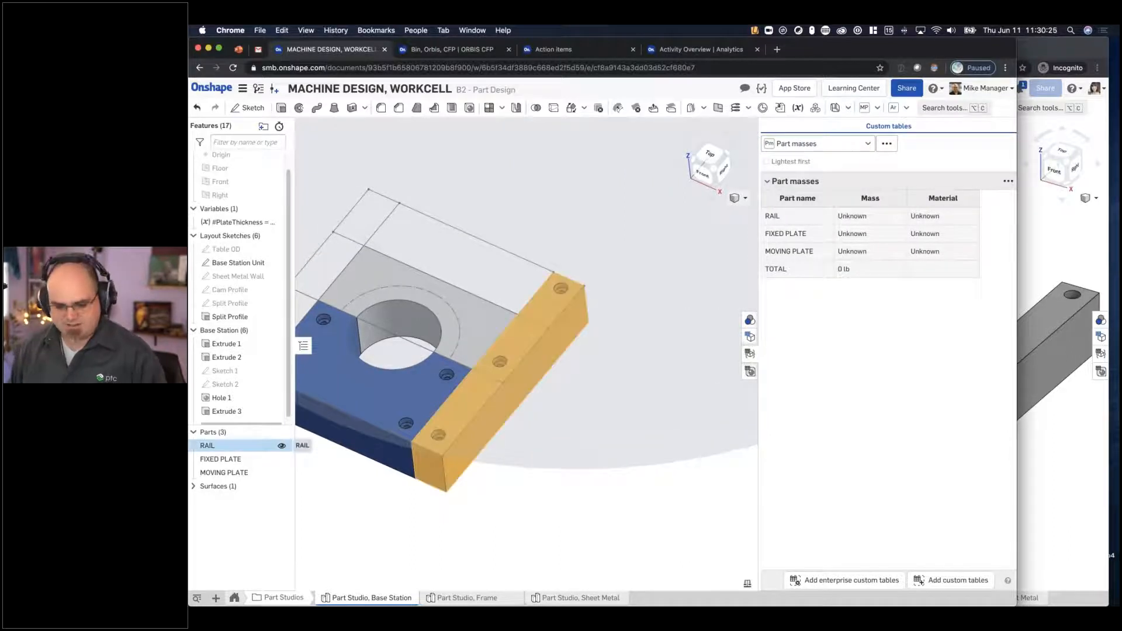
left_click(226, 473, "shift")
right_click(226, 477)
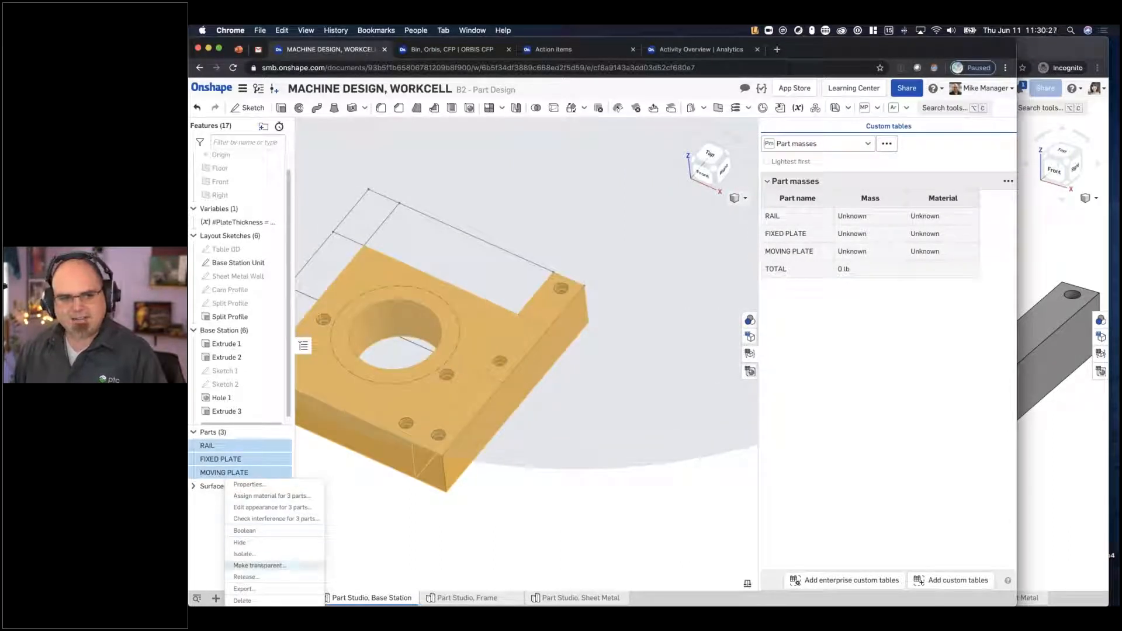
left_click(275, 497)
left_click(368, 494)
left_click(367, 508)
left_click(363, 512)
type("303")
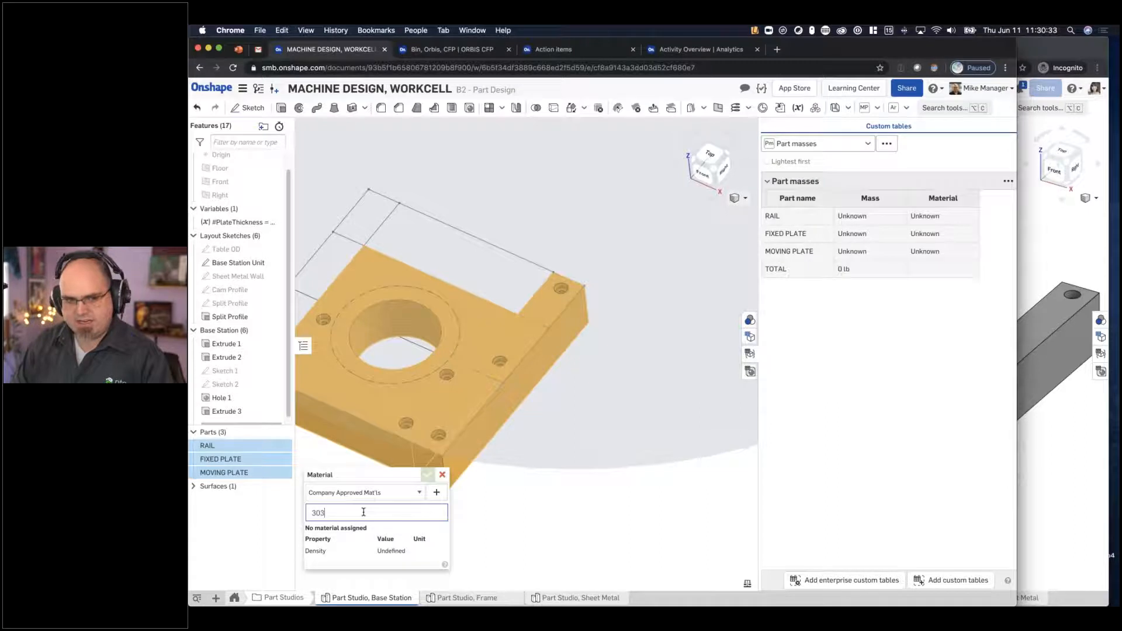
key("BackSpace")
key("BackSpace")
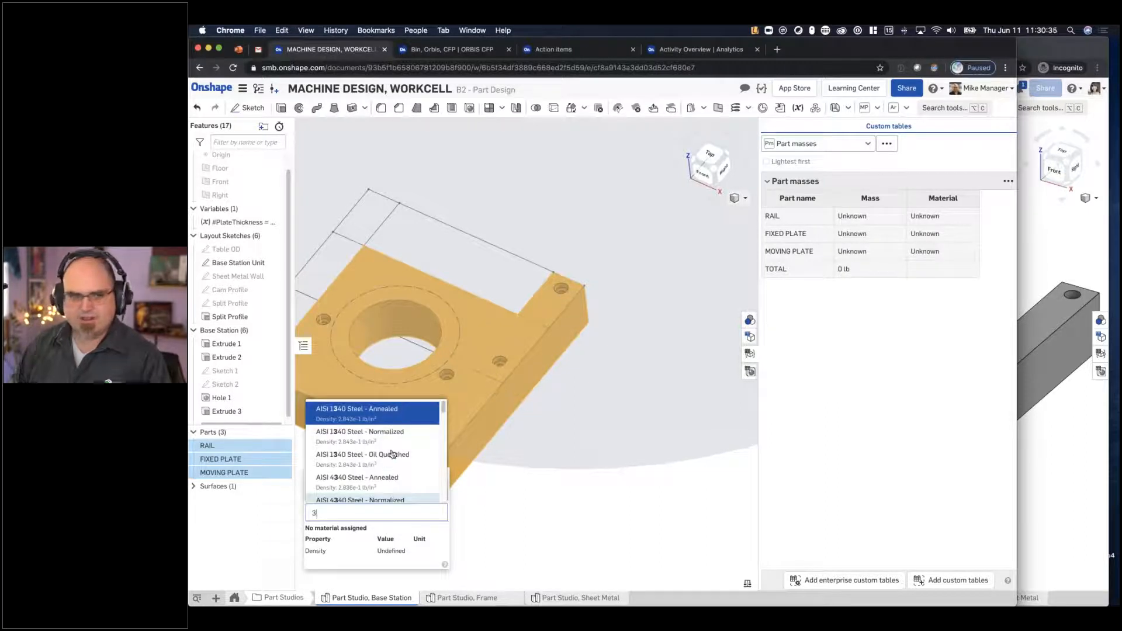
scroll(383, 464, "down", 3)
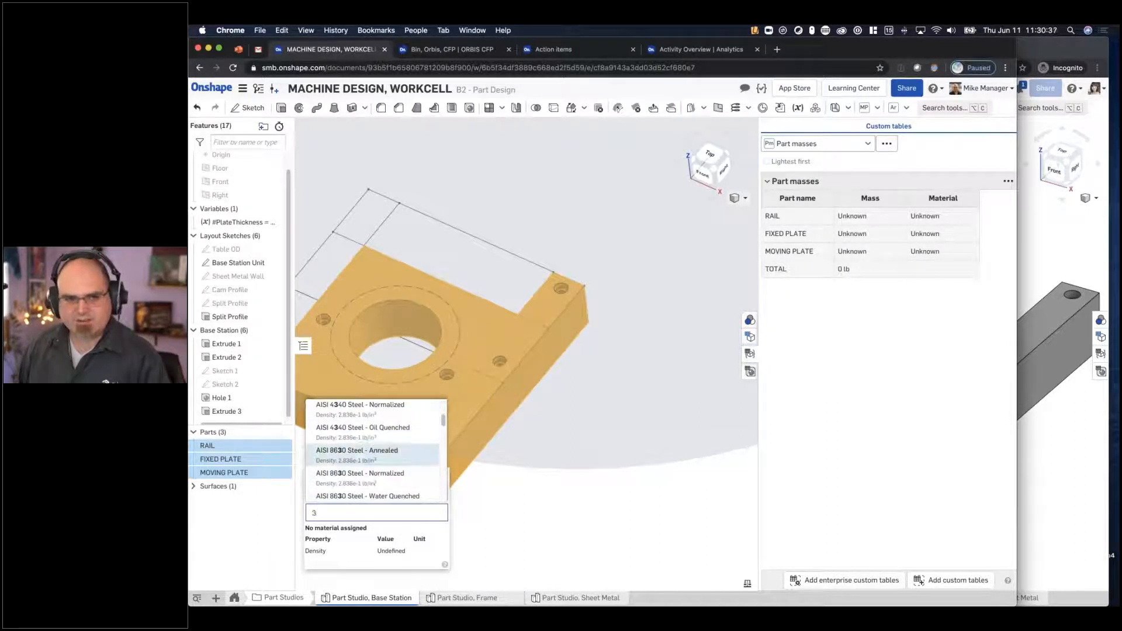
left_click(357, 451)
left_click(427, 493)
middle_click_drag(508, 478, 635, 465)
left_click(681, 492)
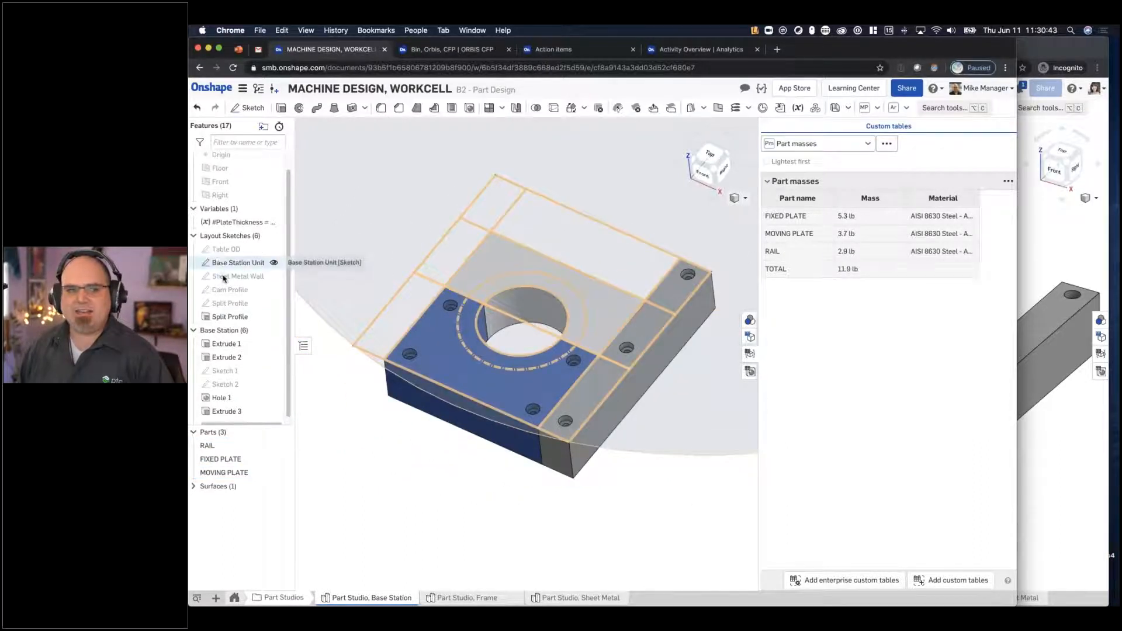
- Try PlateThickness values of 0.5 in and 1 in to compare the part masses
double_click(239, 222)
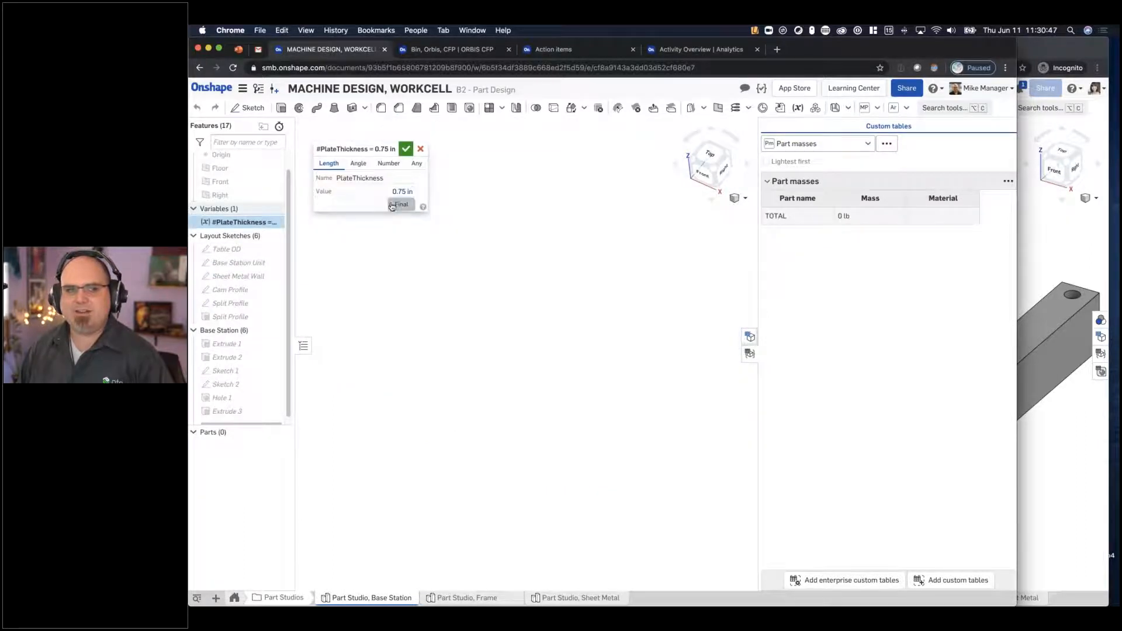
left_click(392, 205)
type("0.5")
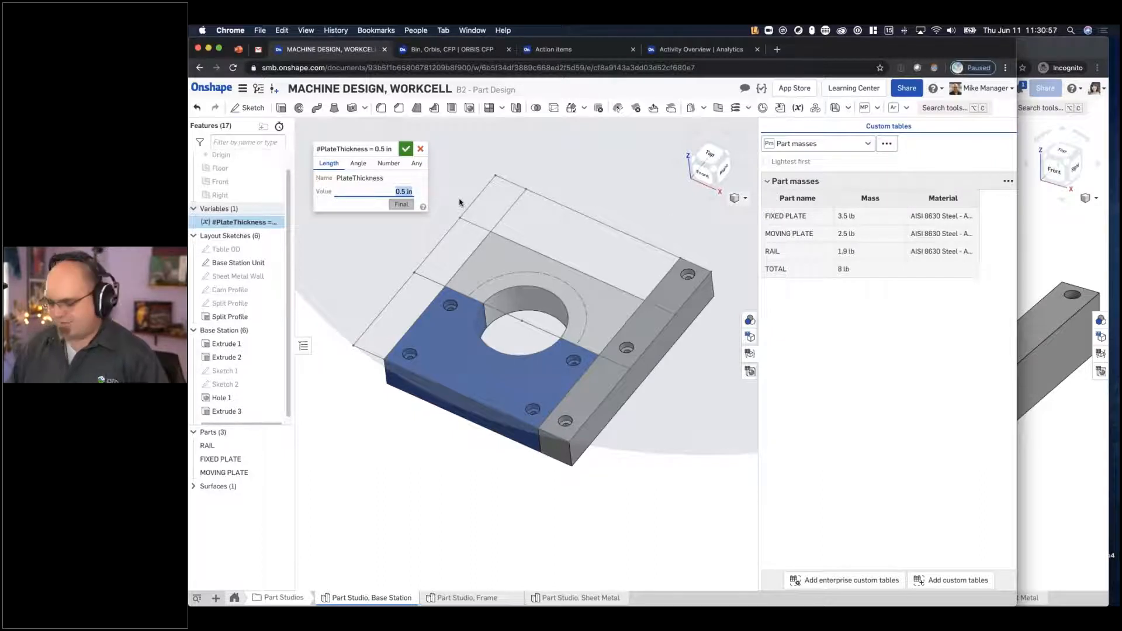
type("1")
key("Return")
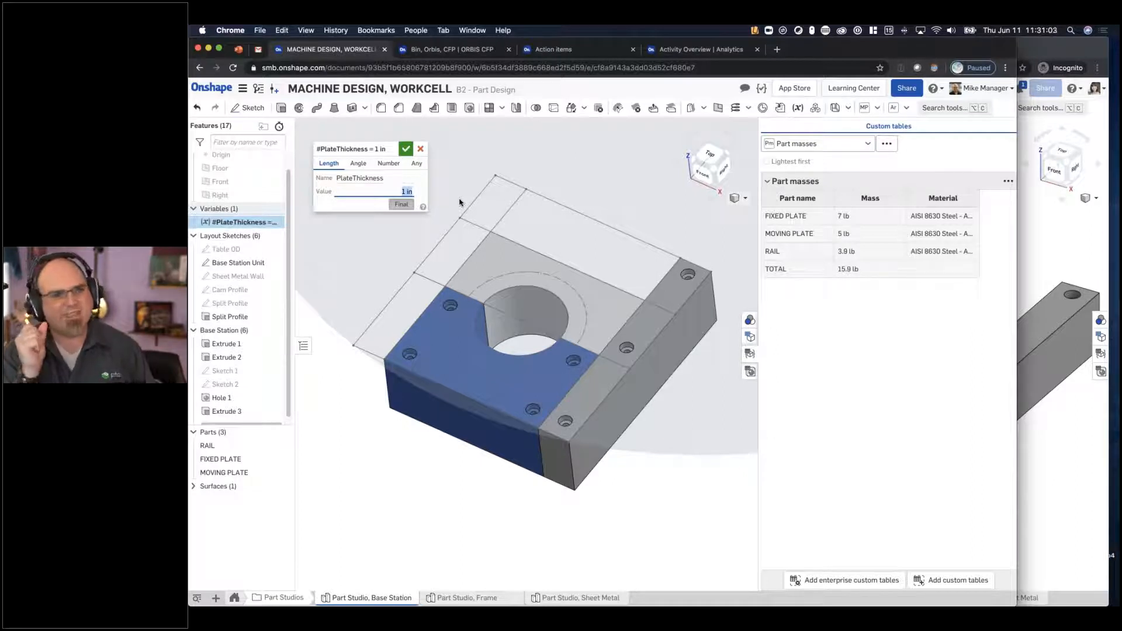
left_click(818, 144)
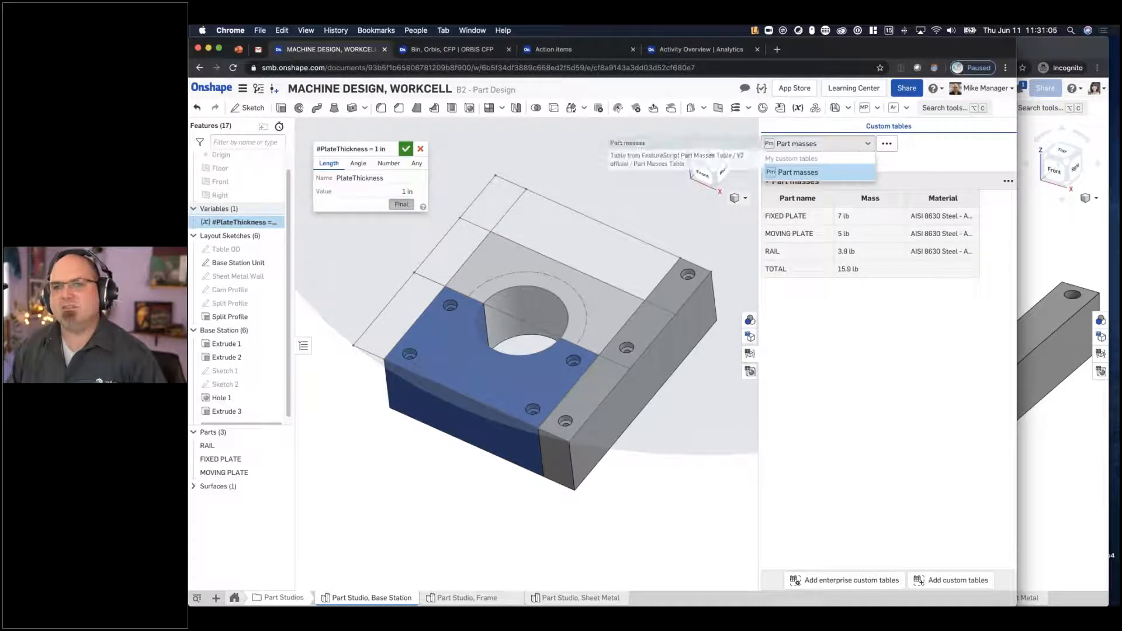
left_click(406, 148)
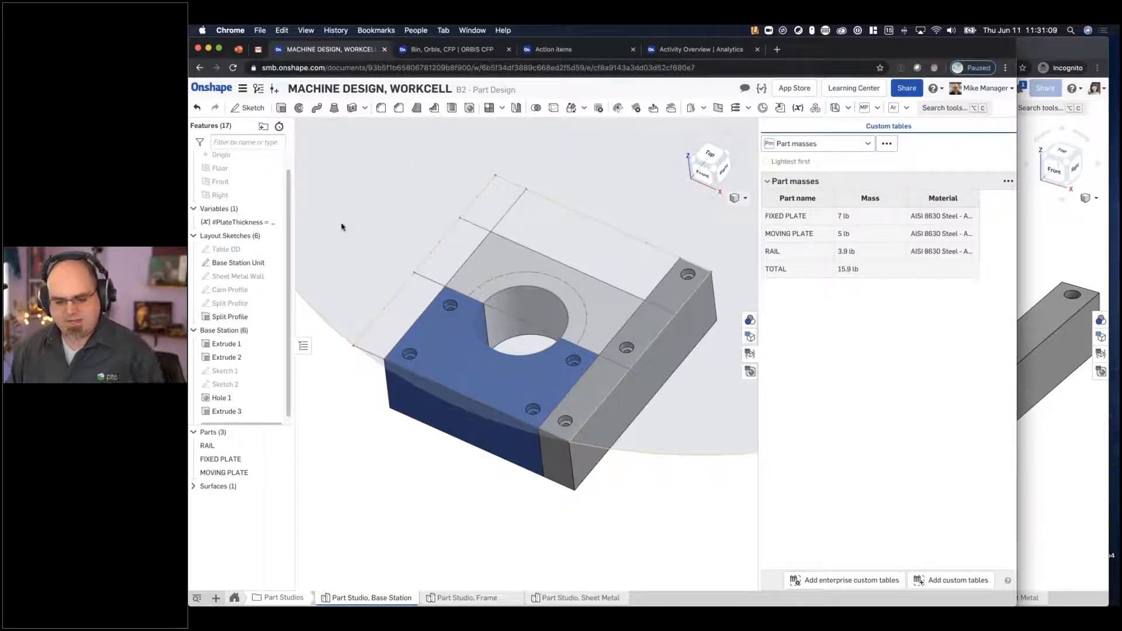
- Review the individual changes recorded in the B2 - Part Design branch's history
left_click(259, 88)
left_click(293, 198)
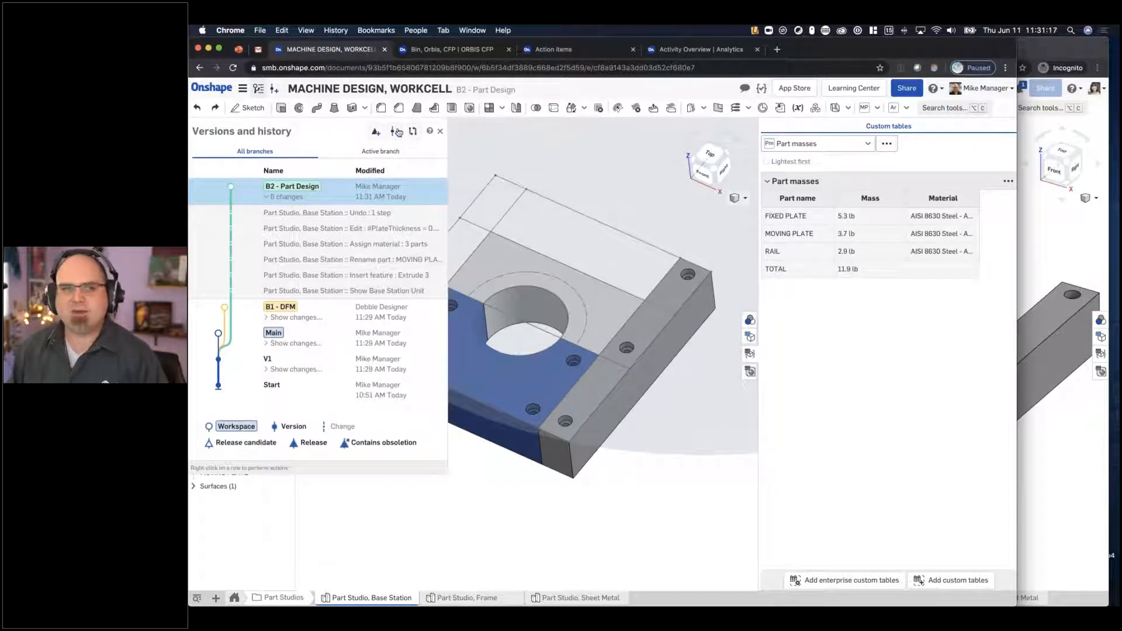
left_click(503, 480)
- Create a B-size drawing of FIXED PLATE with four views
right_click(503, 353)
left_click(448, 447)
right_click(436, 386)
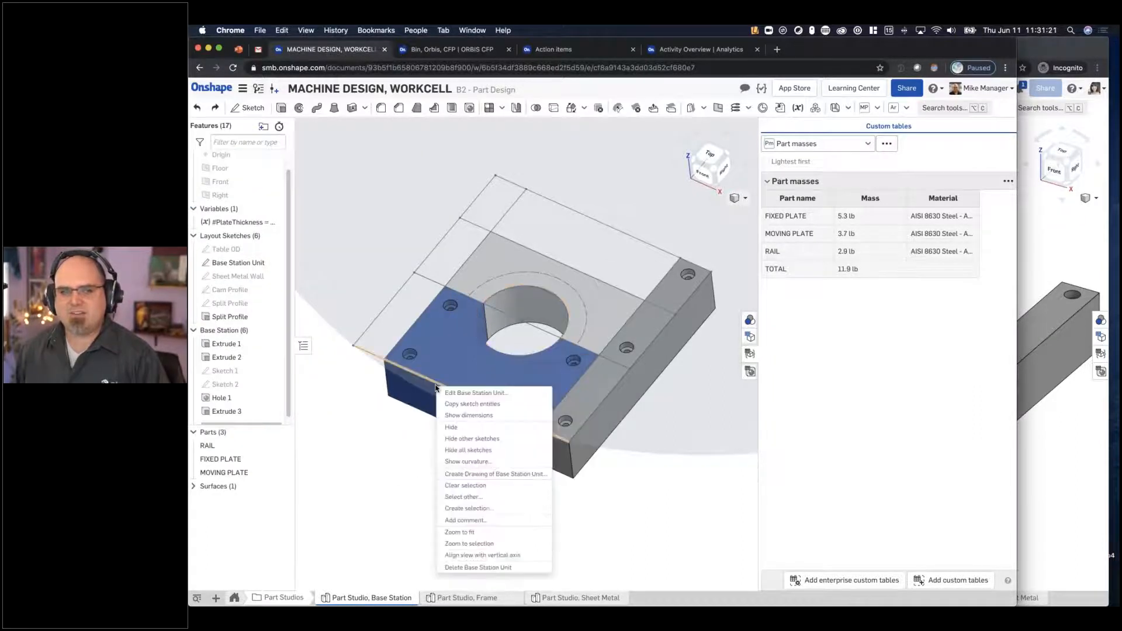
left_click(390, 445)
right_click(412, 403)
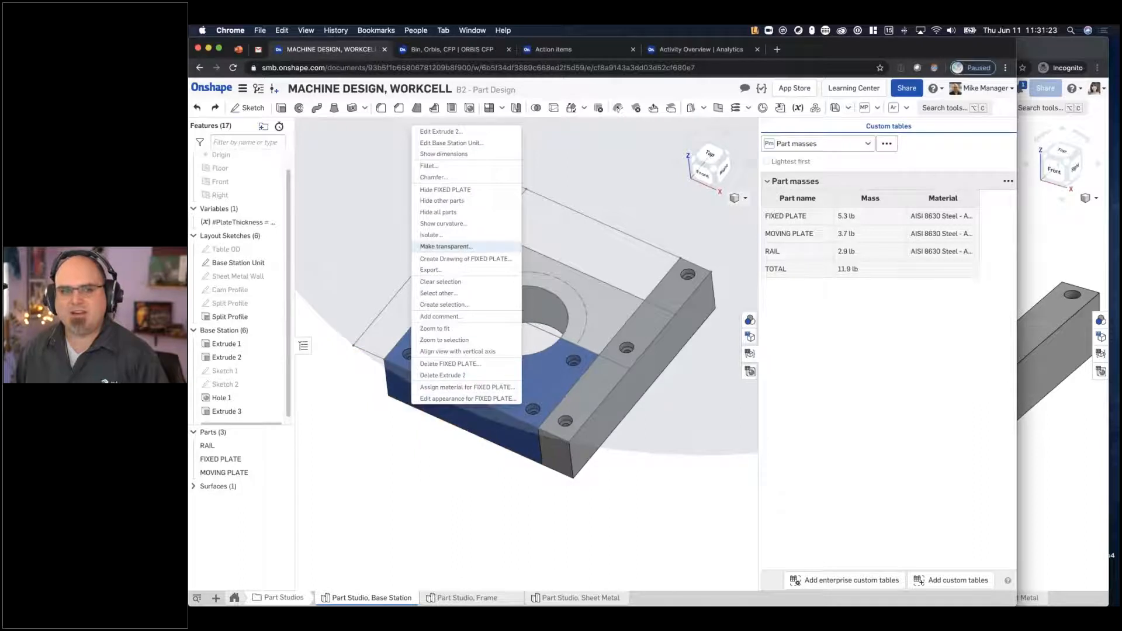
left_click(466, 259)
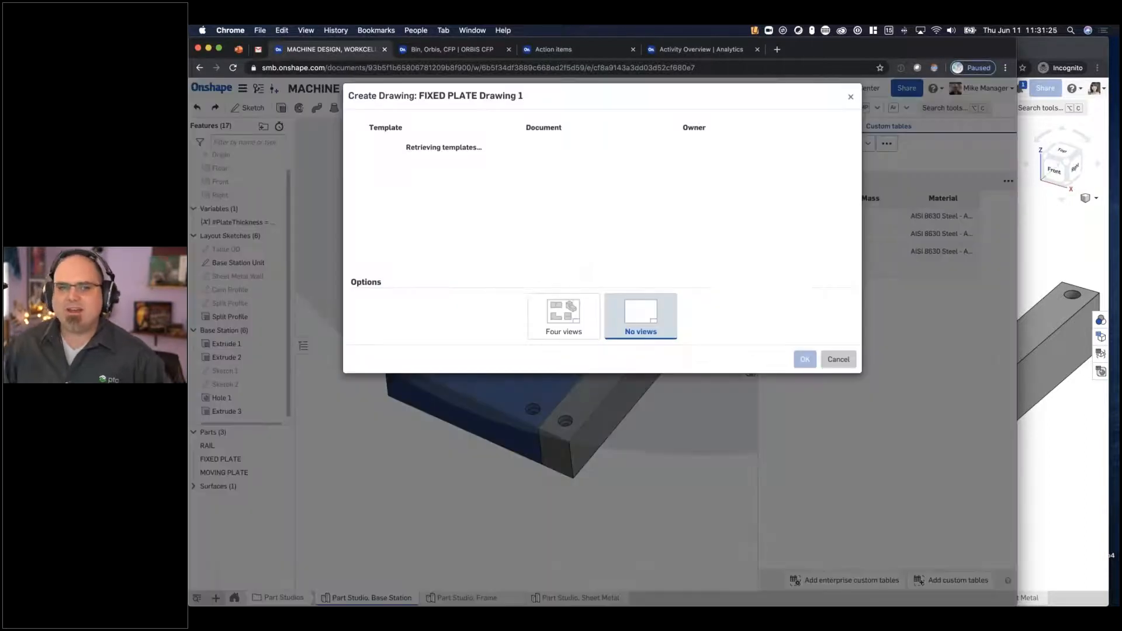
left_click(408, 176)
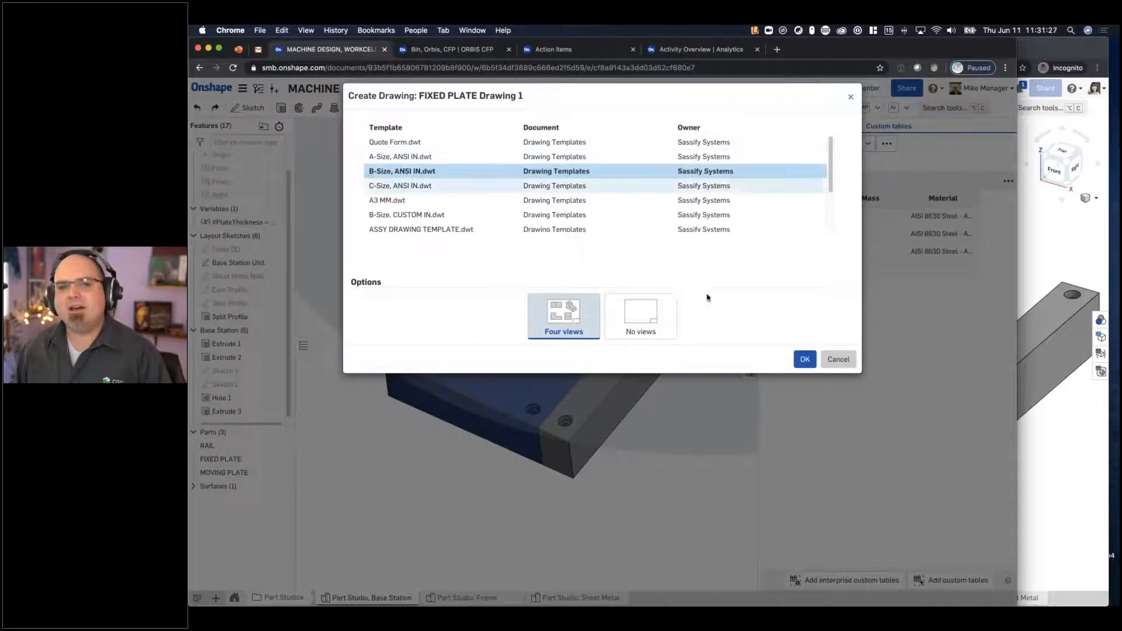
scroll(409, 193, "down", 3)
left_click(421, 210)
left_click(805, 360)
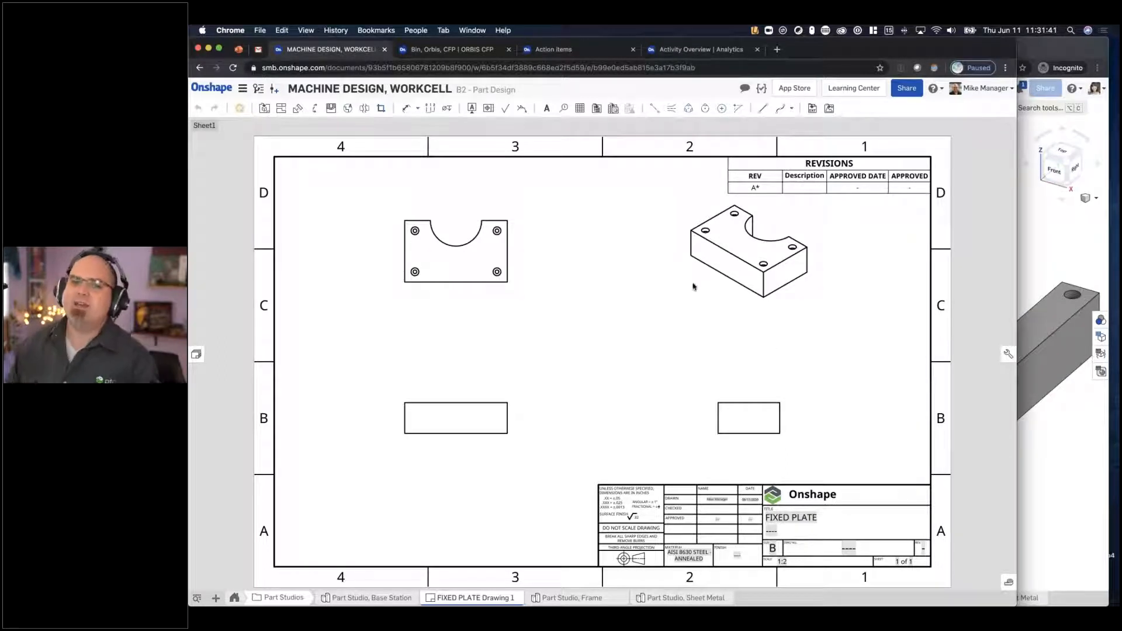
- Delete the right side view and replace it with vertical section view A through the middle of the front view
left_click(776, 425)
key("Delete")
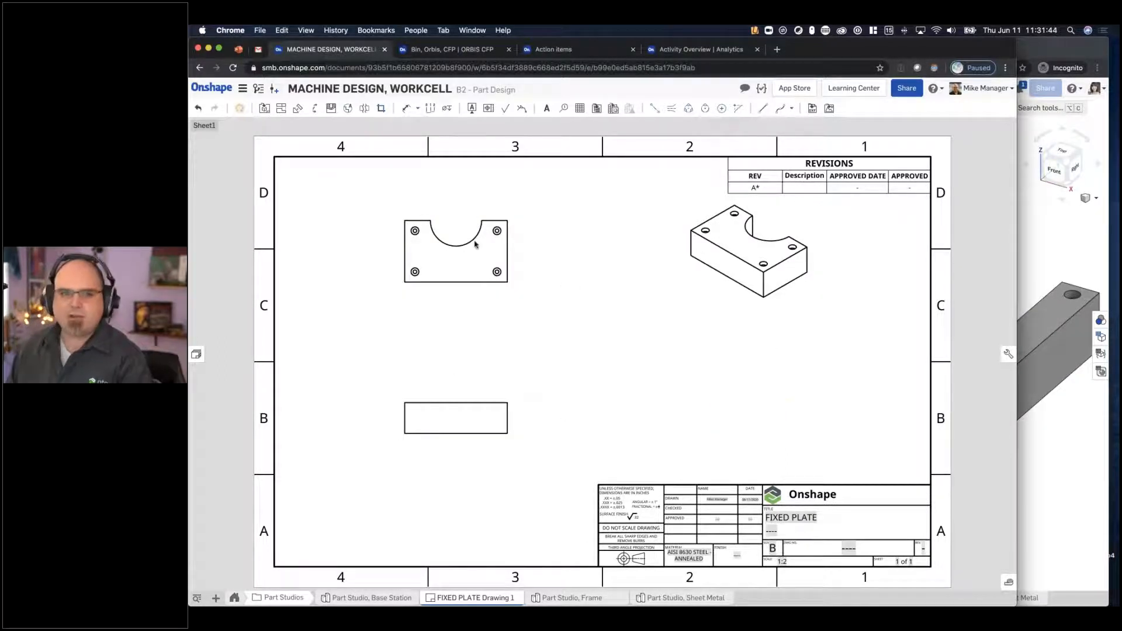
left_click(315, 108)
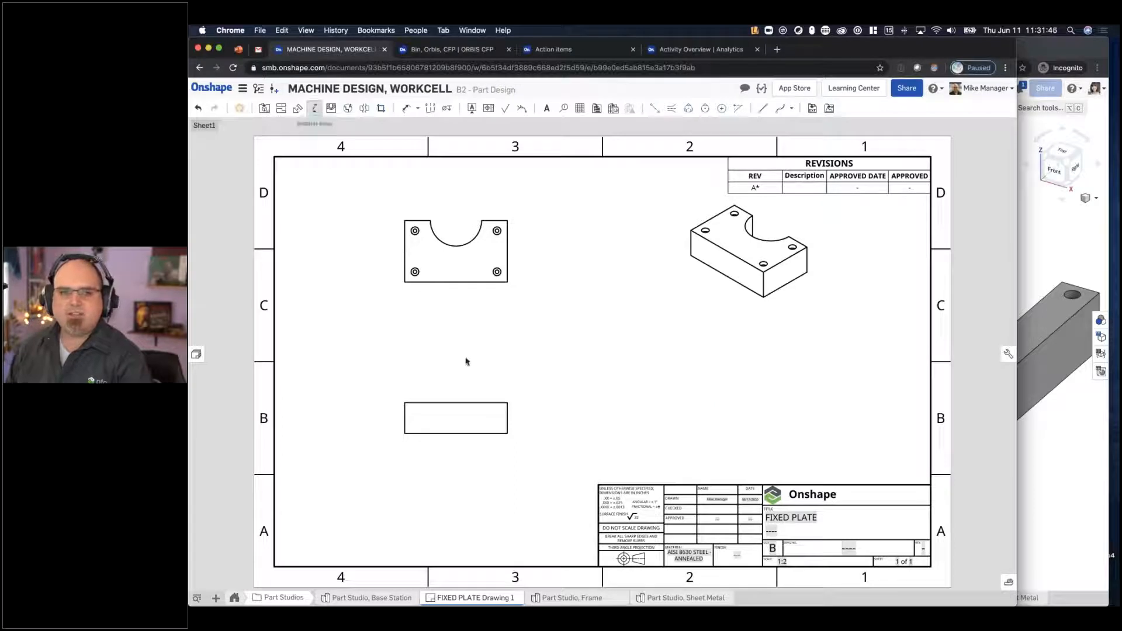
left_click(456, 402)
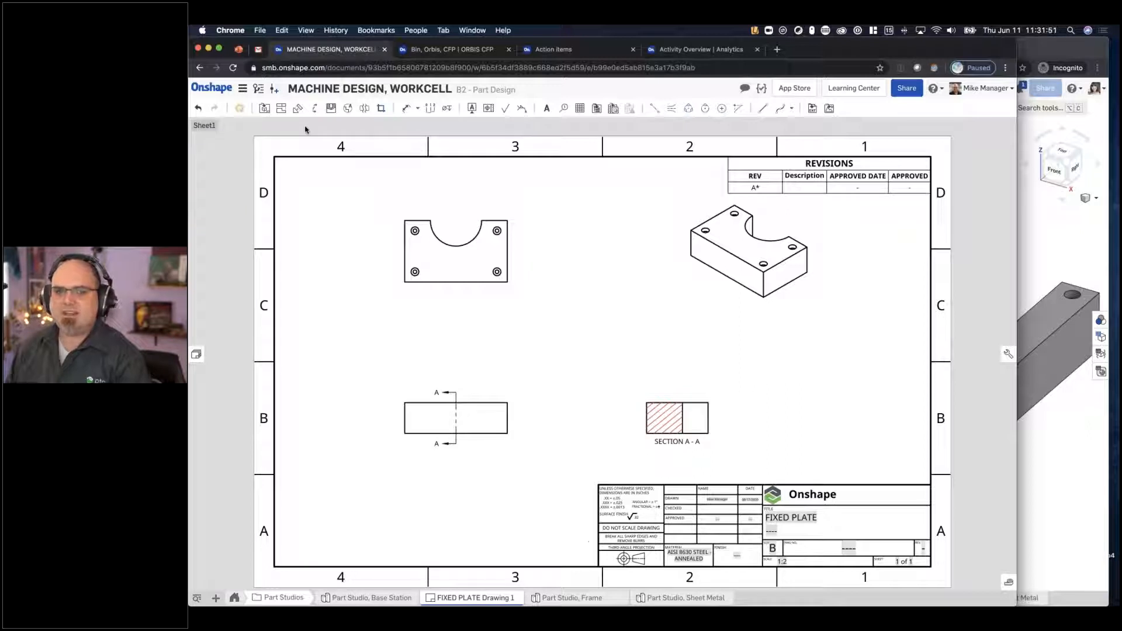
- Insert a hole table for the top view with its origin at the plate's lower-left corner, and move the section view clear of it
left_click(614, 108)
left_click(479, 241)
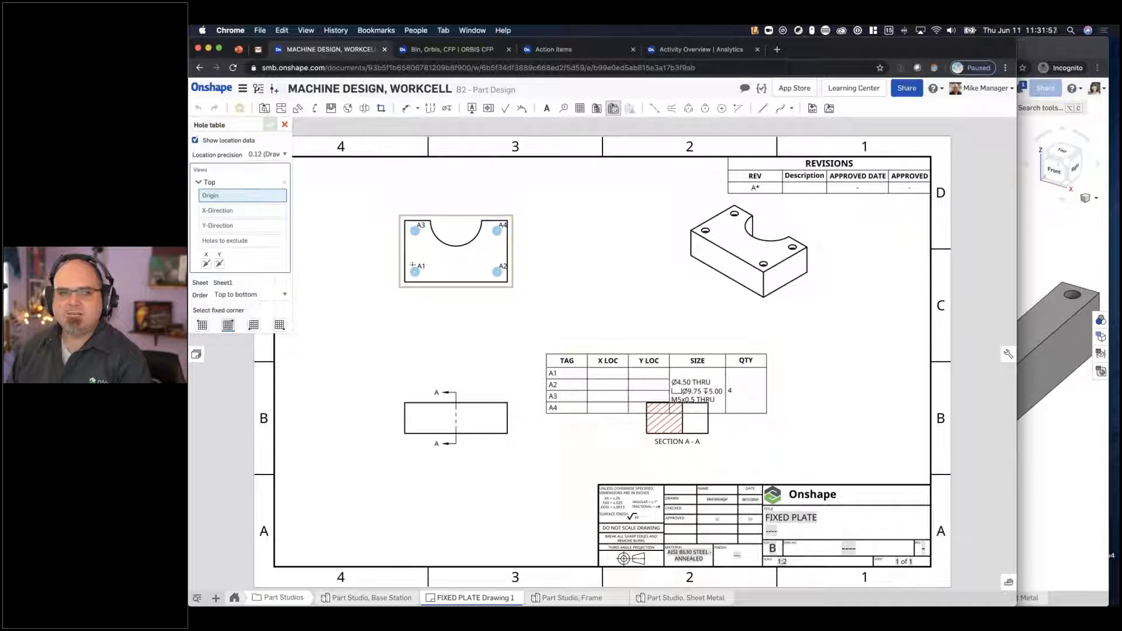
left_click(405, 283)
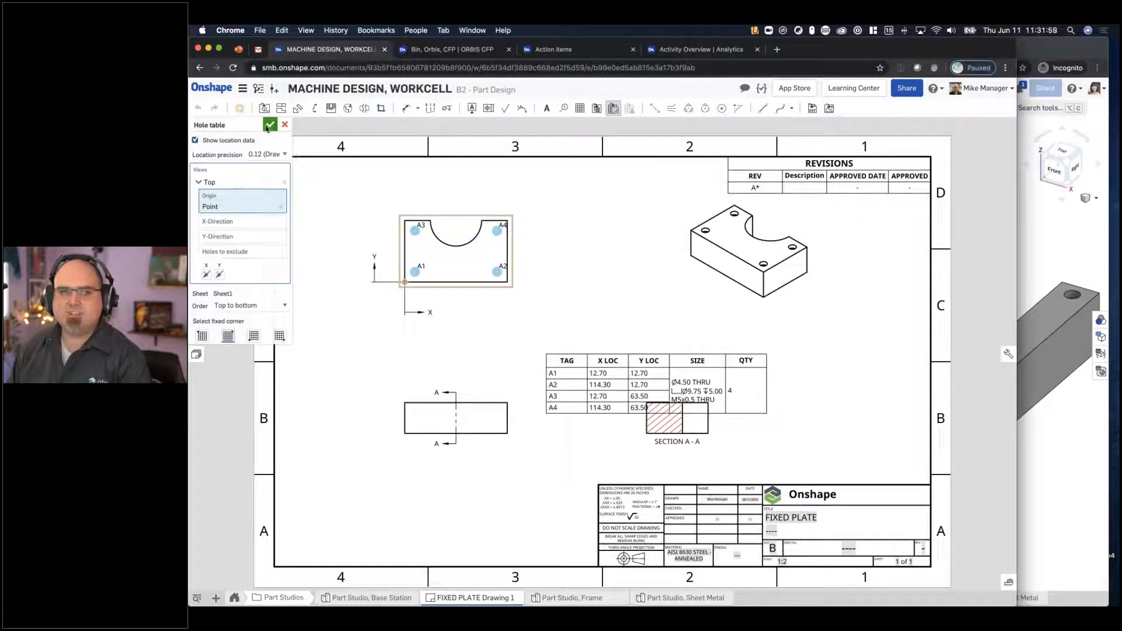
key("Return")
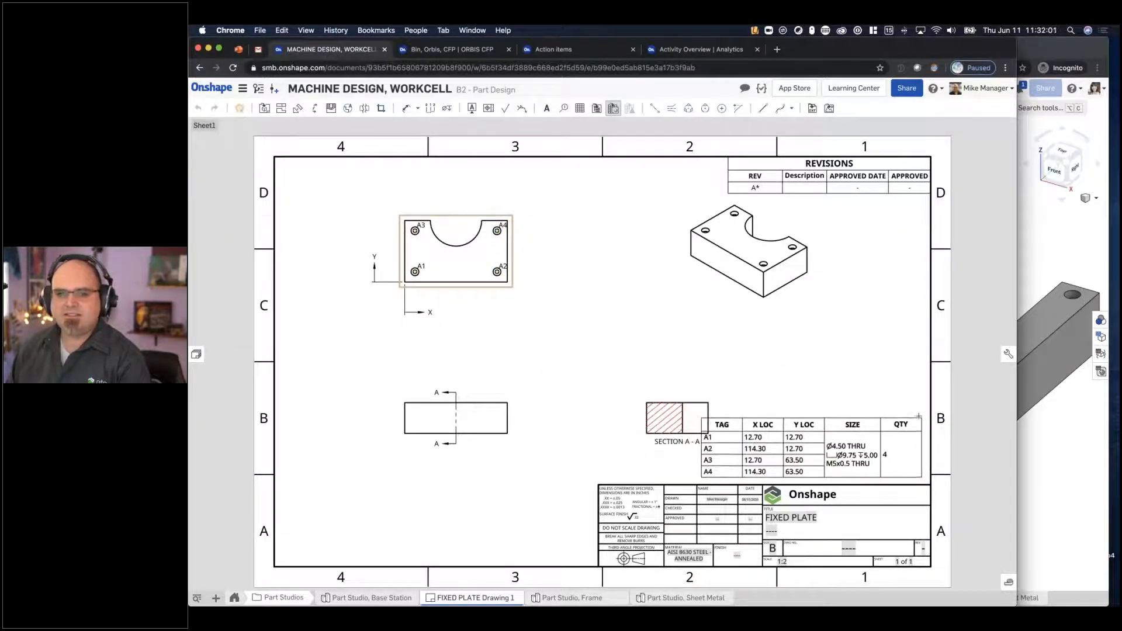
left_click_drag(703, 402, 608, 390)
- Dimension the plate's overall width and height in the top view
left_click(406, 110)
left_click(474, 282)
left_click(470, 301)
left_click(403, 250)
left_click(388, 250)
scroll(390, 250, "up", 3)
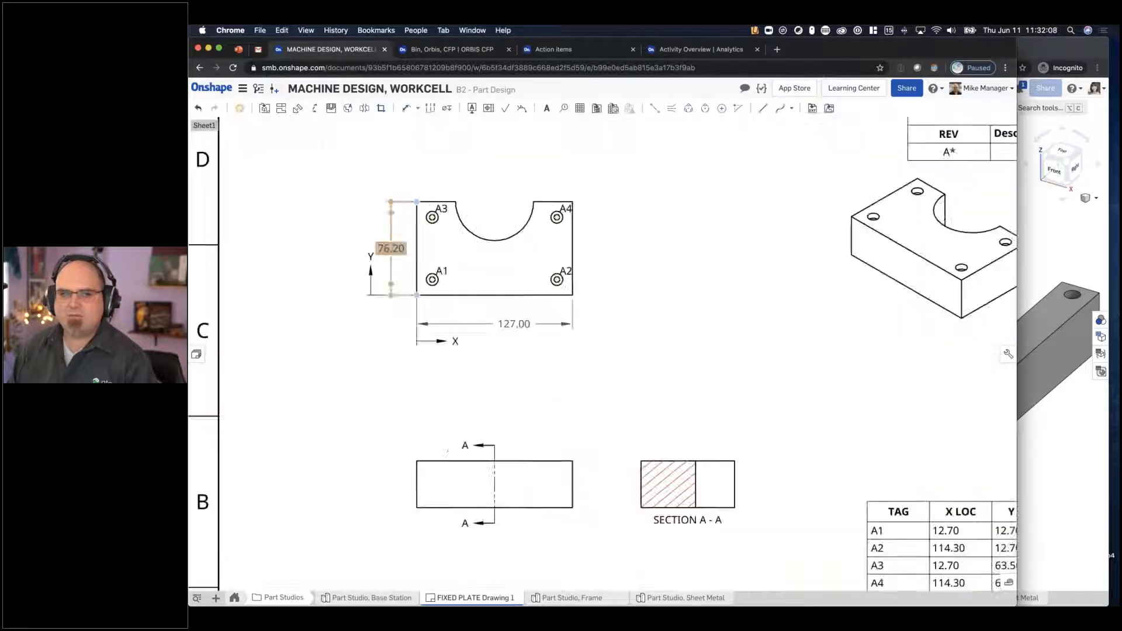
double_click(390, 245)
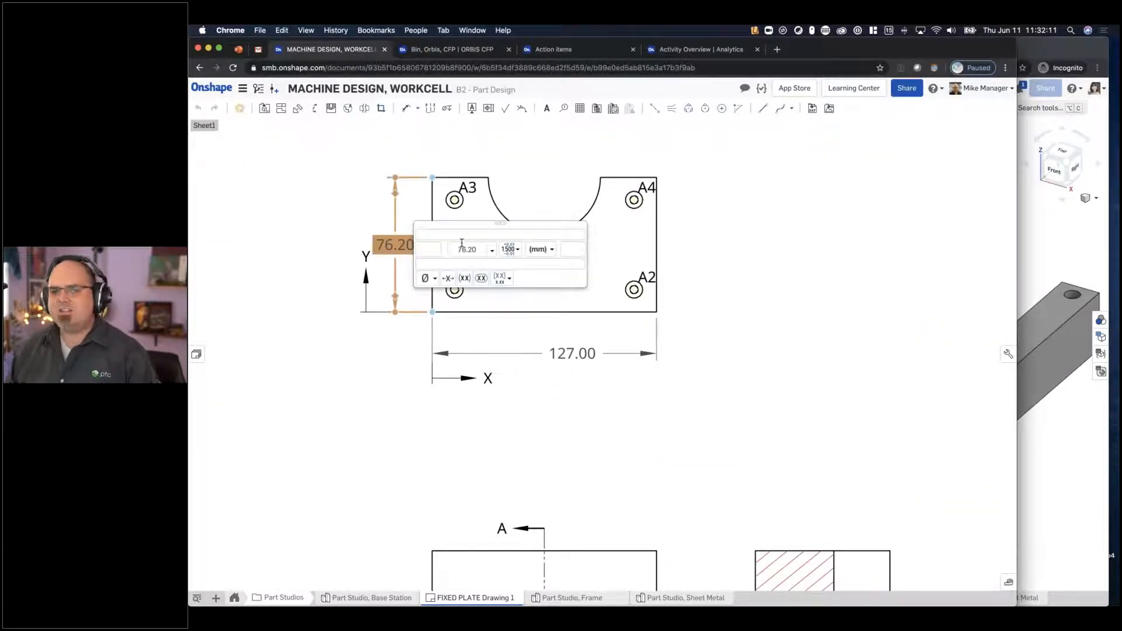
left_click(756, 289)
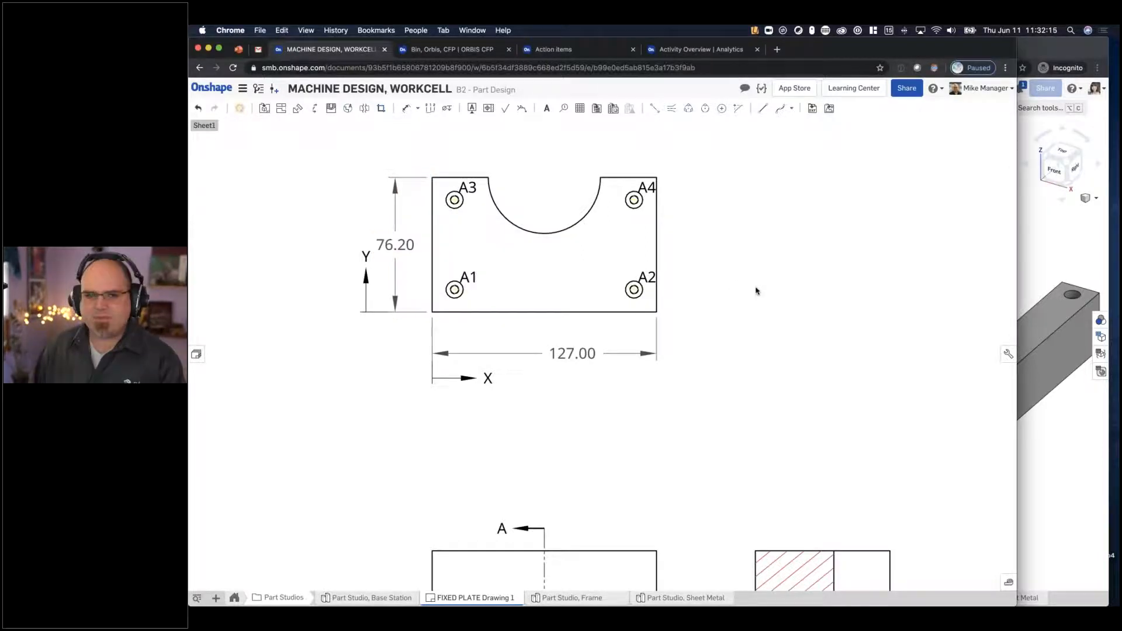
- Display the isometric view shaded and move it lower on the sheet
key("f")
right_click(787, 229)
left_click(806, 242)
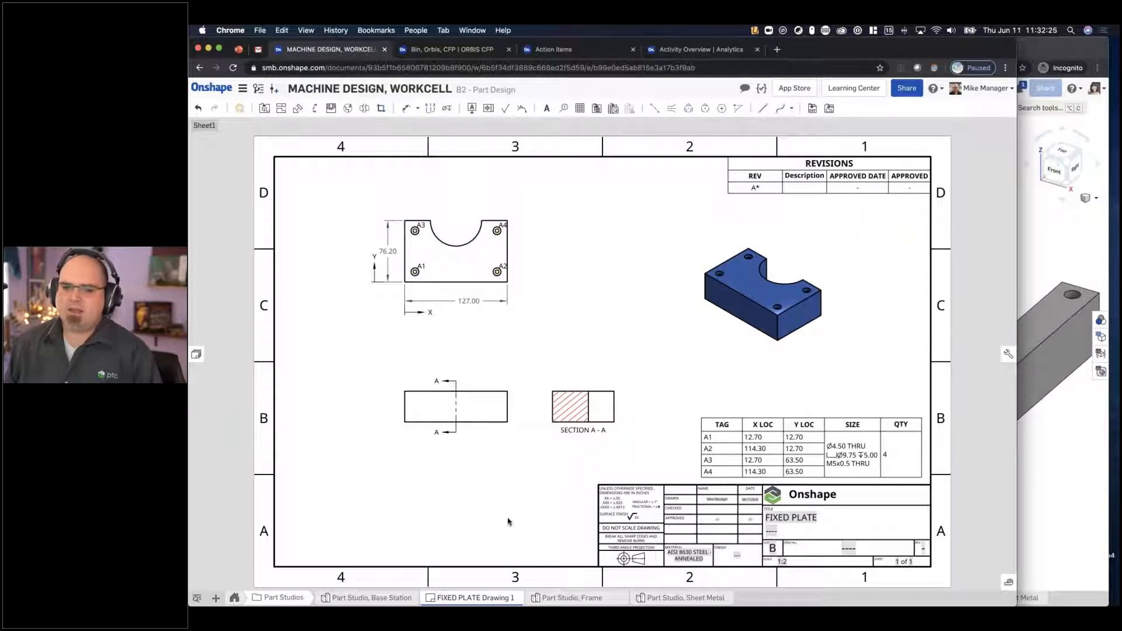
- Review the drawing changes in the B2 - Part Design history and start a release candidate from it
left_click(258, 88)
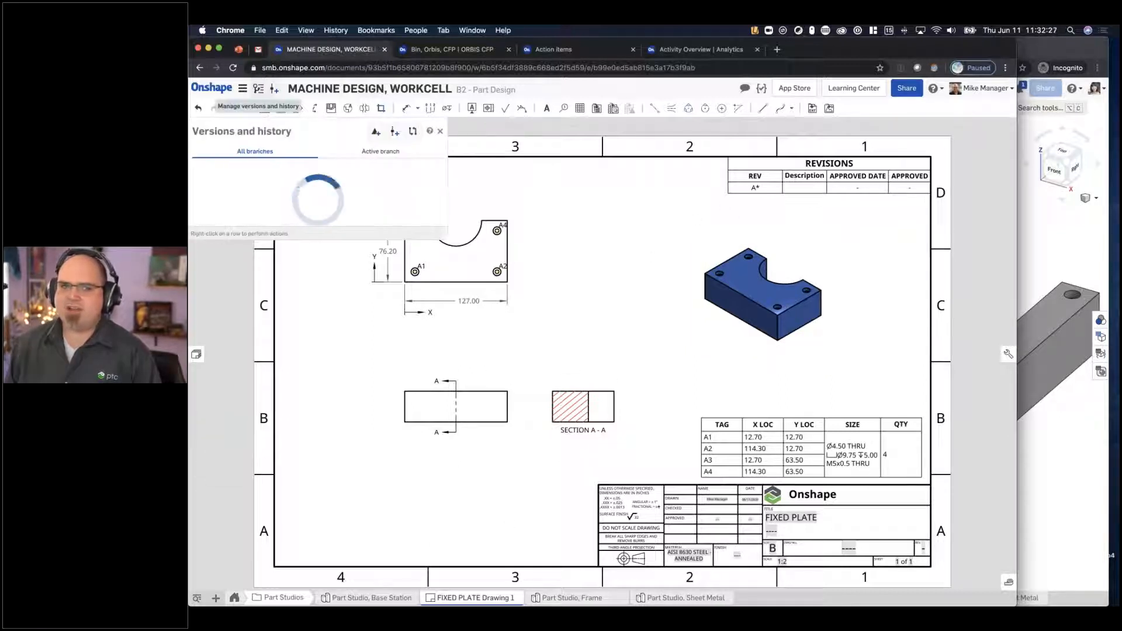
left_click(296, 198)
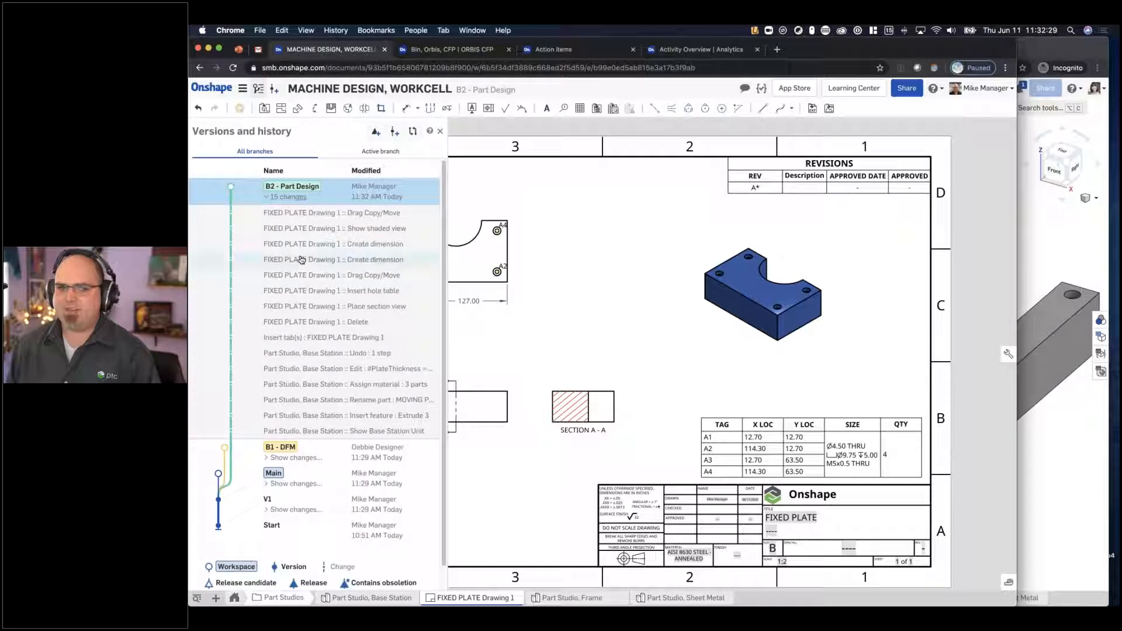
left_click(373, 133)
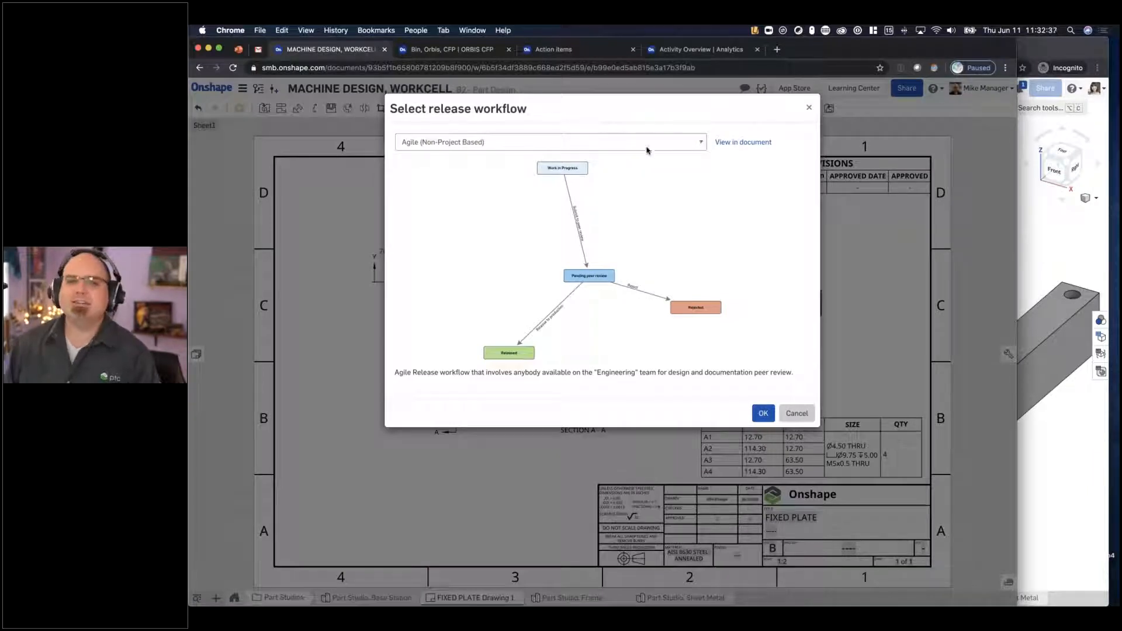
- Preview the NPI Release workflow and choose Agile (Non-Project Based) for the release candidate
left_click(635, 143)
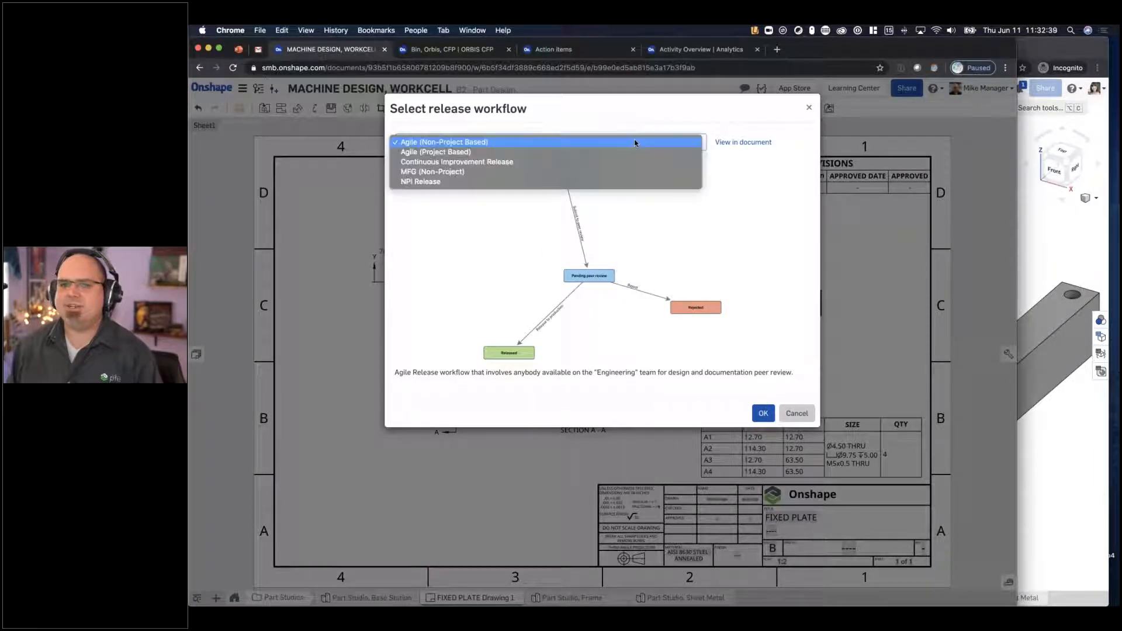
left_click(454, 182)
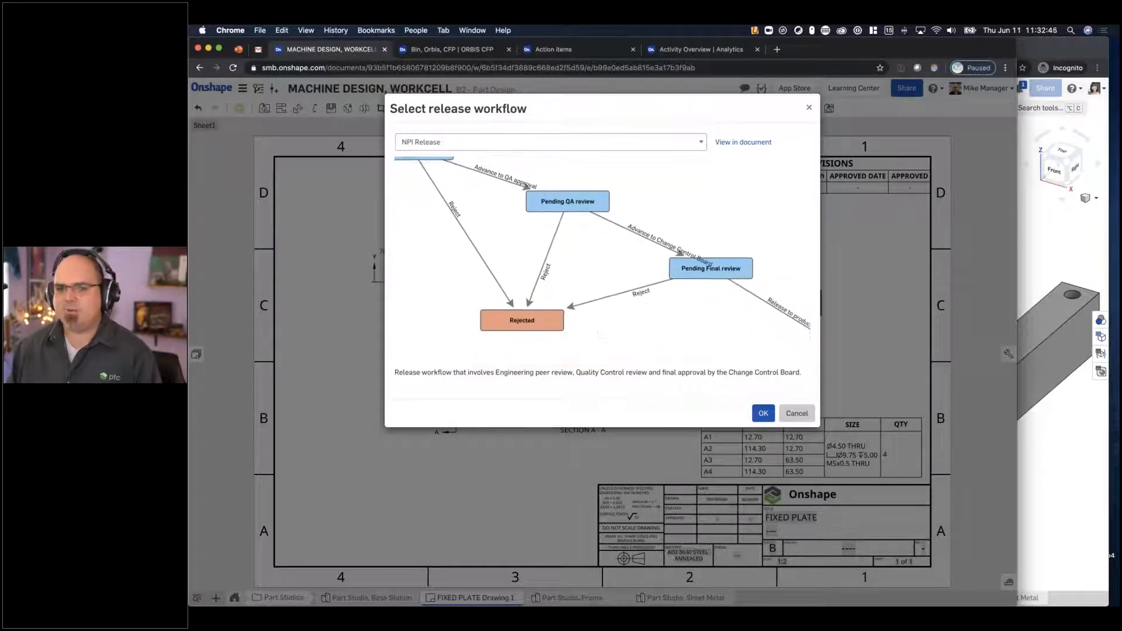
left_click(564, 142)
left_click(563, 102)
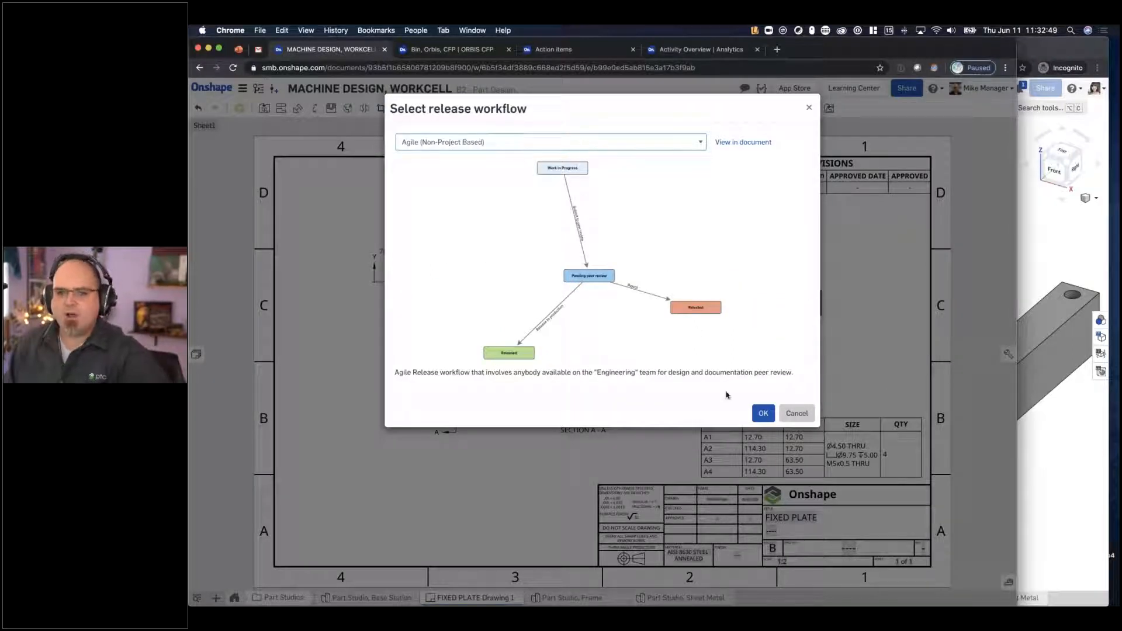
left_click(764, 414)
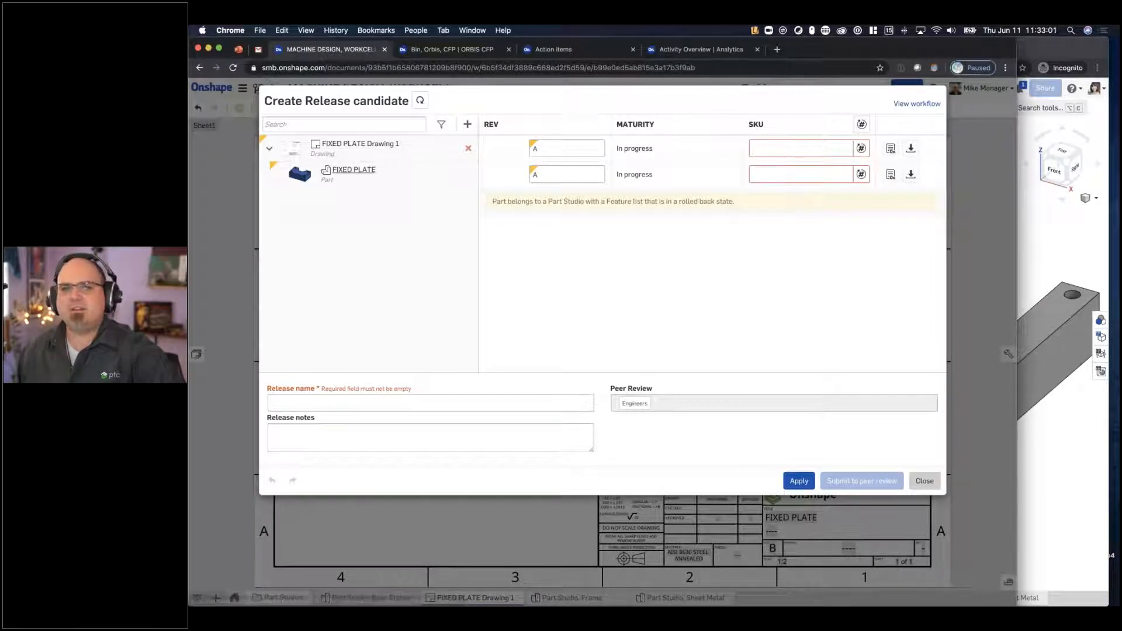
- Generate the FIXED PLATE part's SKU and reuse its number for the drawing's SKU as DWG-002562
left_click(862, 175)
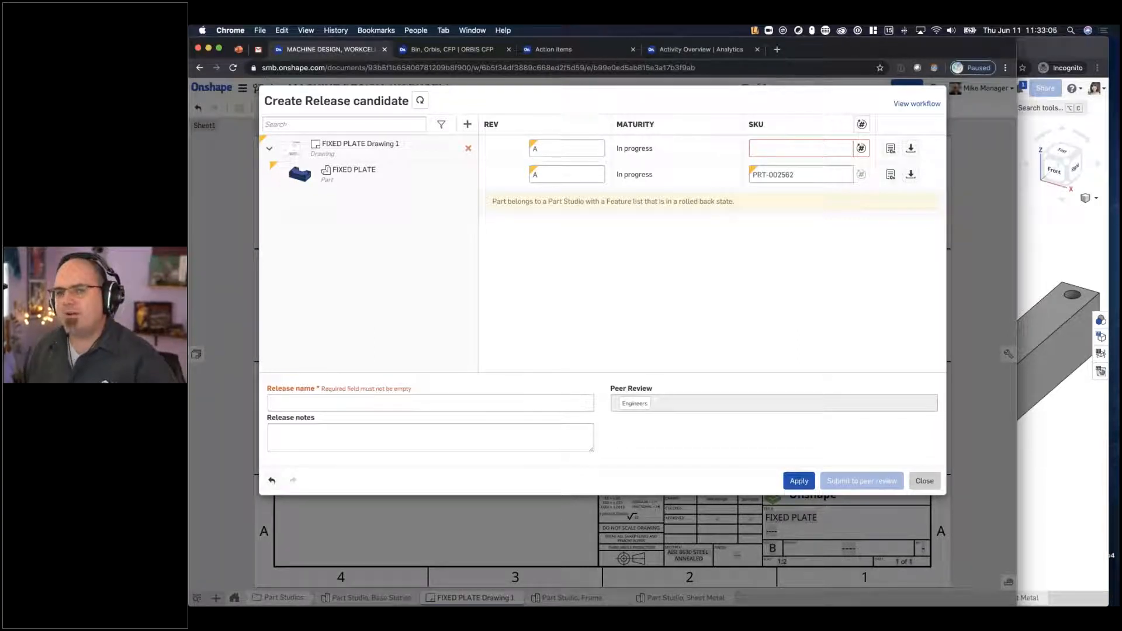
double_click(788, 174)
key("super+c")
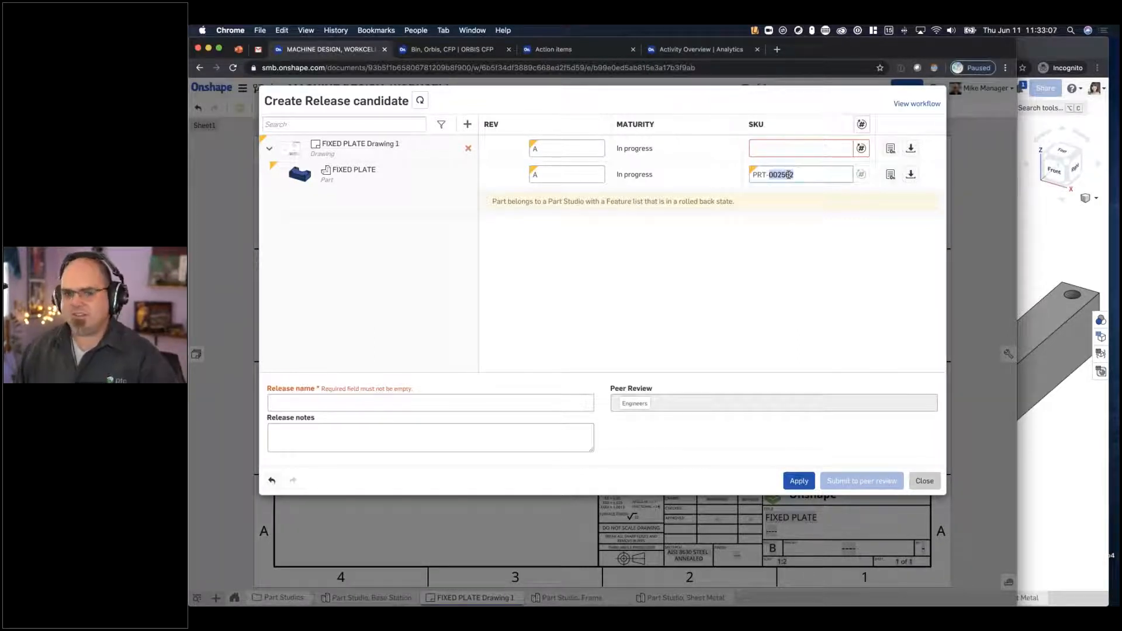
left_click(775, 150)
type("DWG-")
key("super+v")
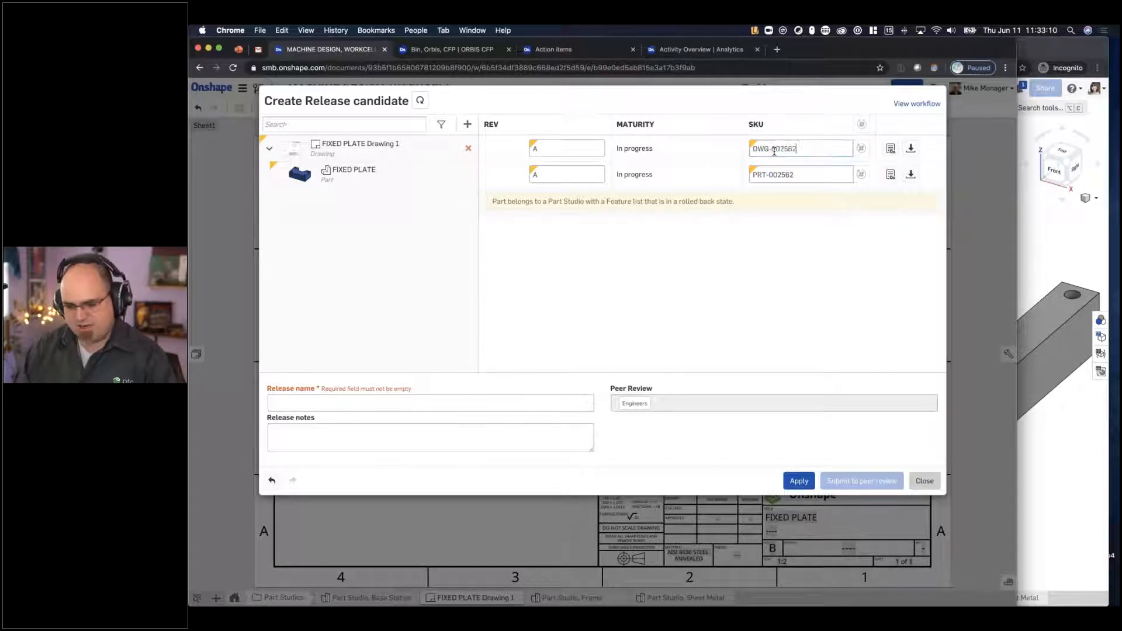
- Name the release ECO-002562A and check the Engineers team assigned to peer review
left_click(363, 406)
type("ECO-")
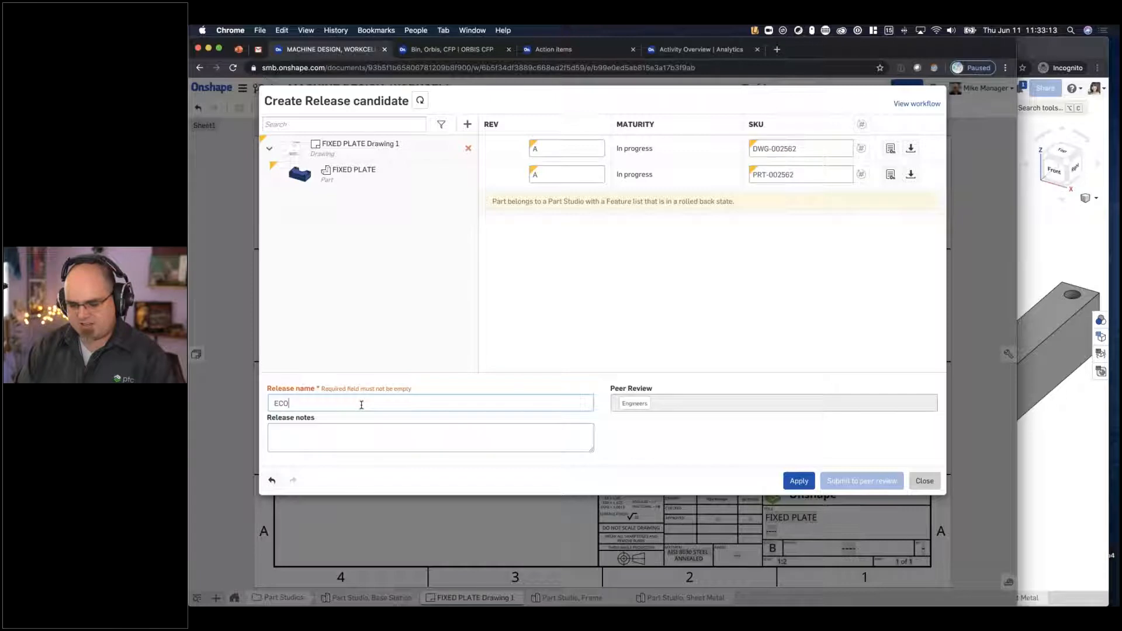
key("super+v")
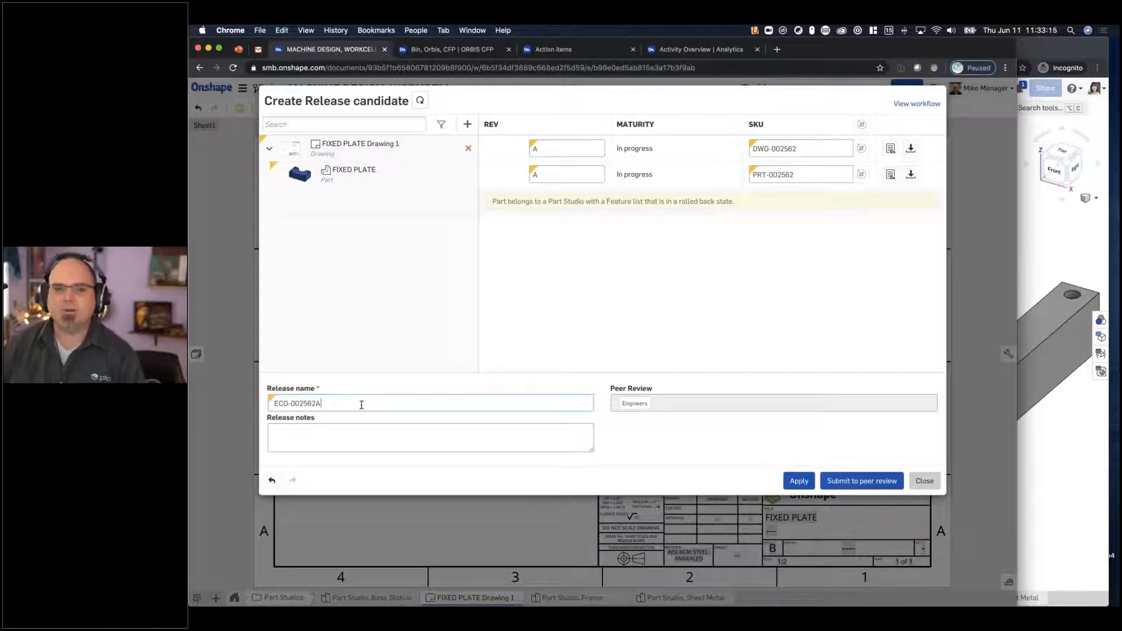
mouse_move(635, 407)
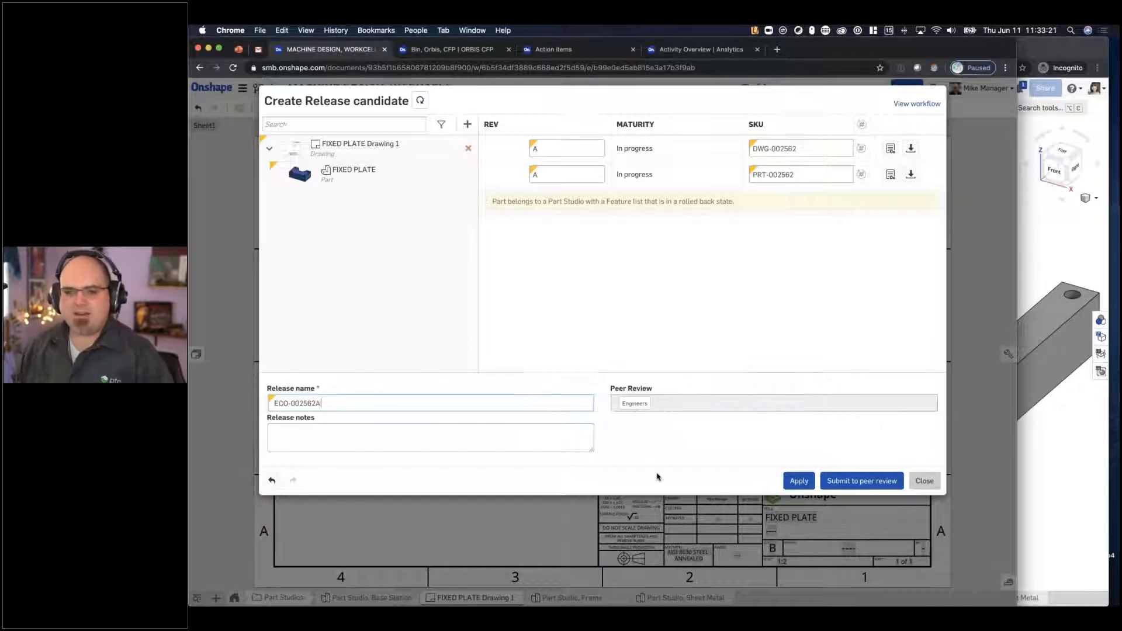
- Switch to Reflector 3 to mirror the phone and place its screen beside a narrowed browser window
mouse_move(723, 585)
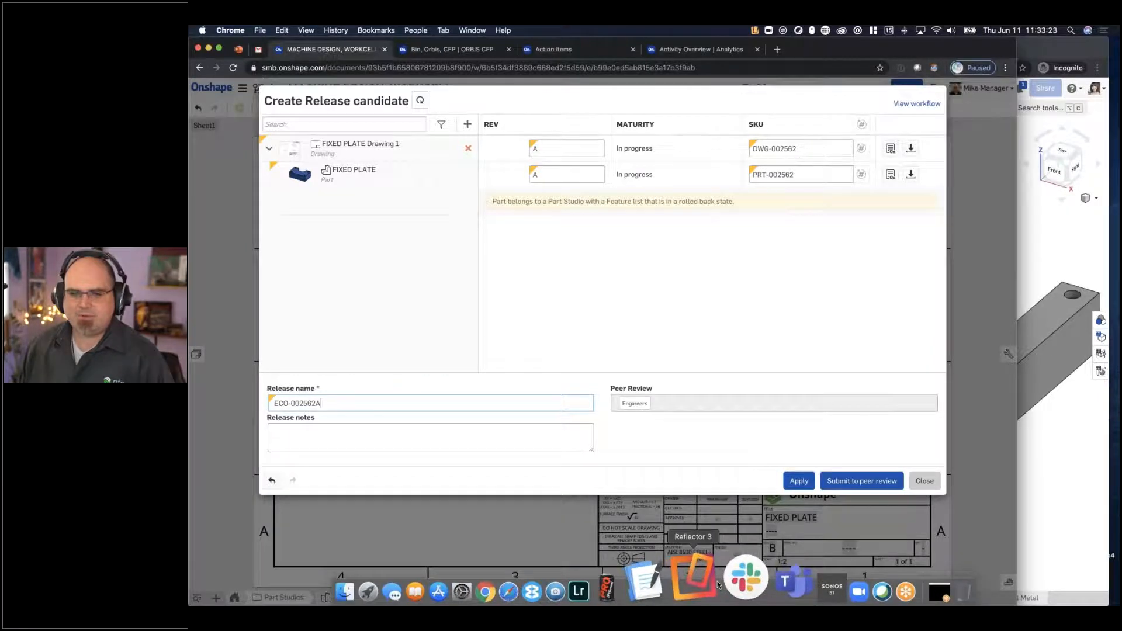
left_click(688, 578)
left_click_drag(690, 61, 993, 62)
left_click(988, 45)
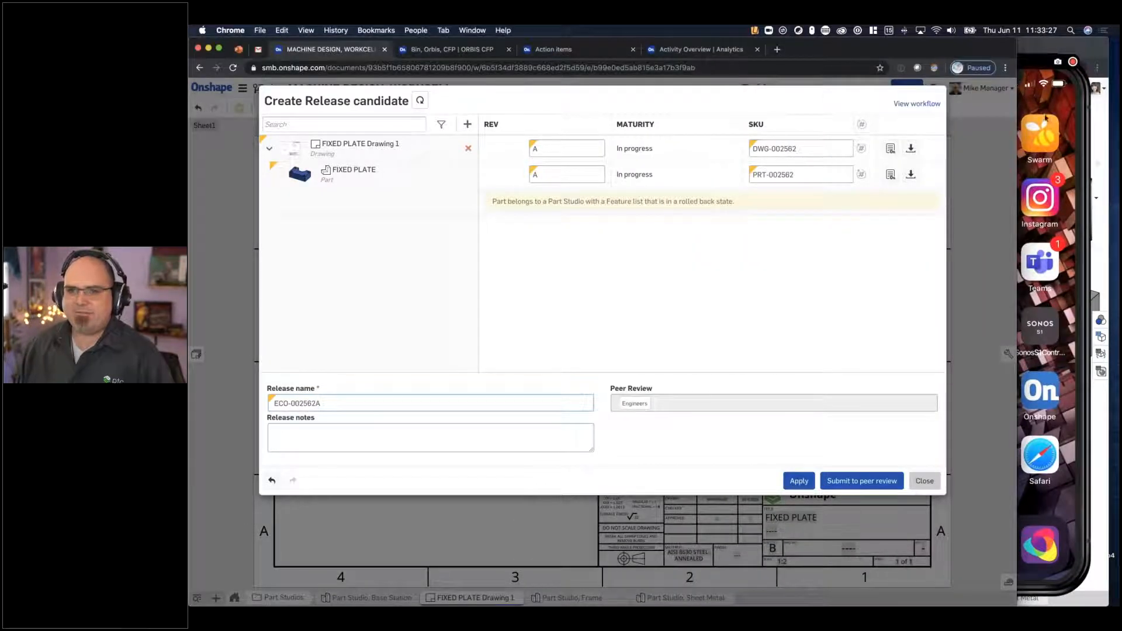
left_click_drag(1017, 205, 845, 205)
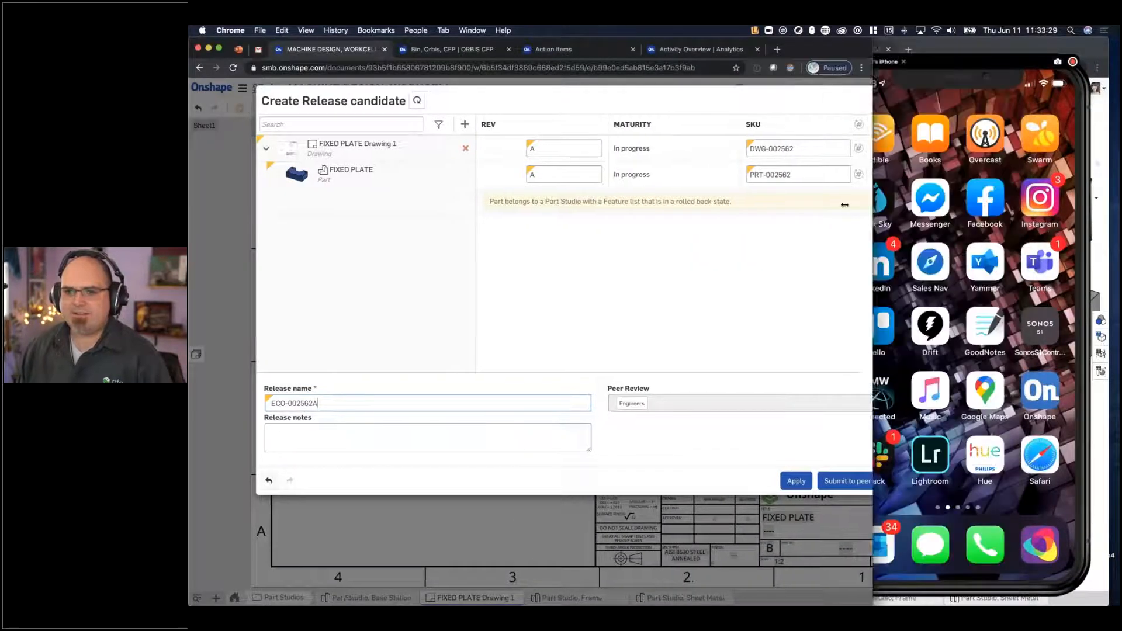
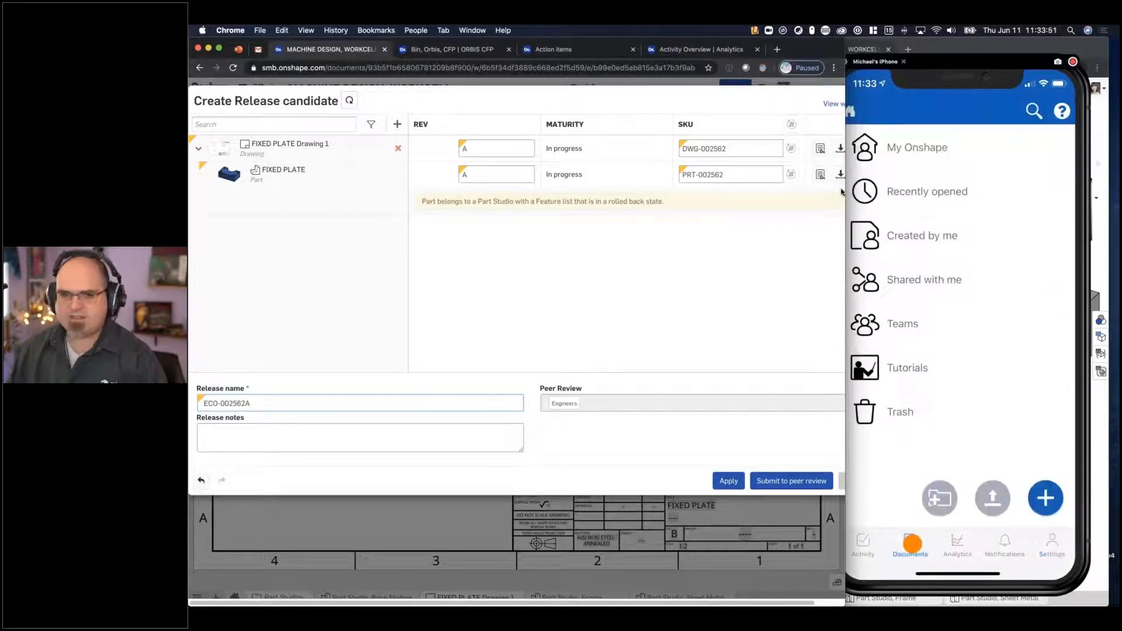
- Add the release note "Please review" and submit release candidate ECO-002562A to peer review
left_click(346, 446)
type("Please review")
left_click(793, 480)
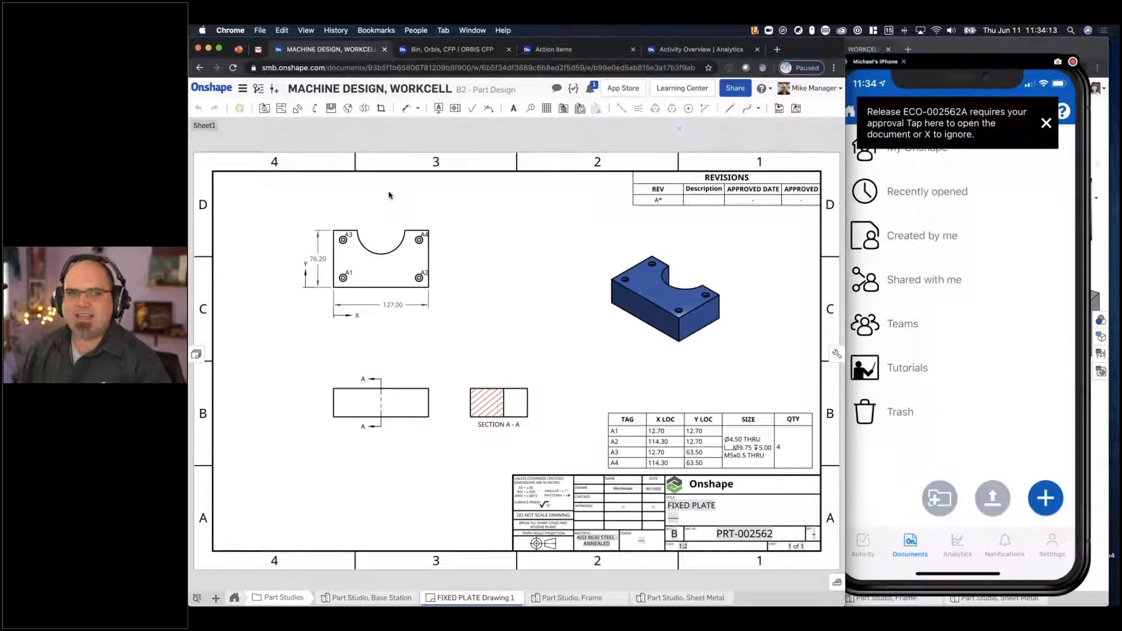
- Examine the ECO-002562A entry in the version history, expanding its changes and checking its release state
left_click(270, 91)
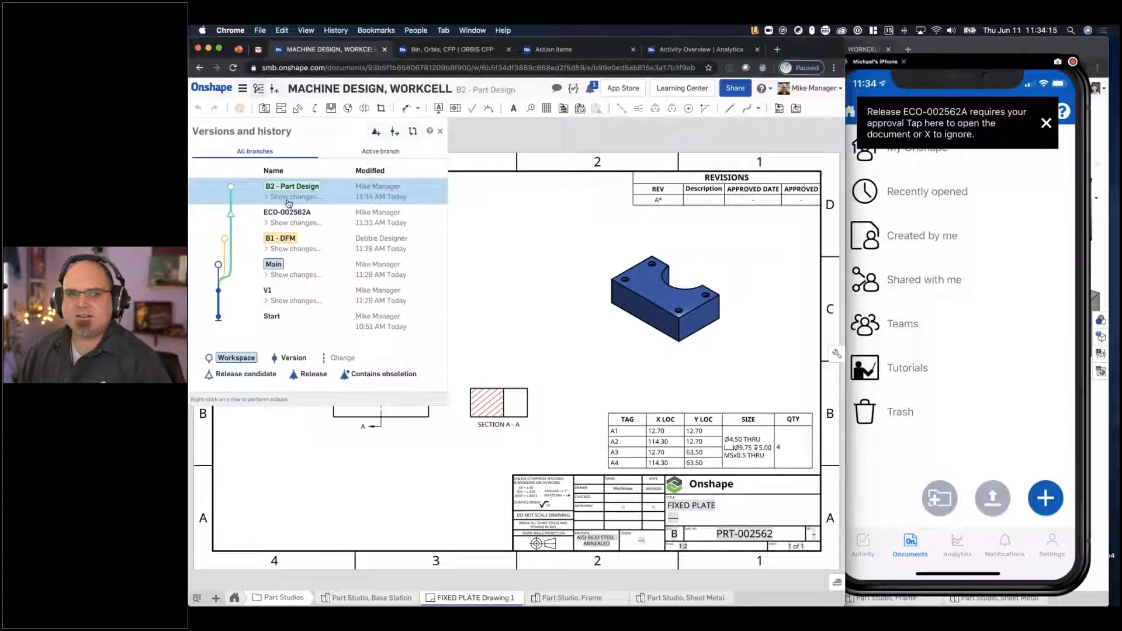
left_click(237, 228)
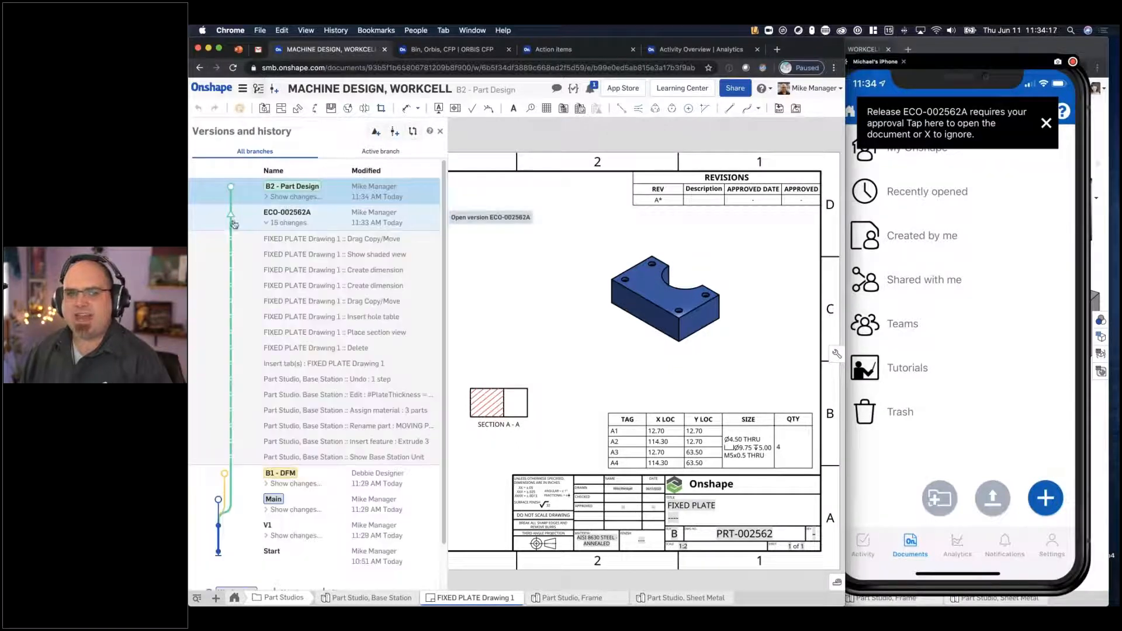
scroll(353, 310, "up", 5, "ctrl")
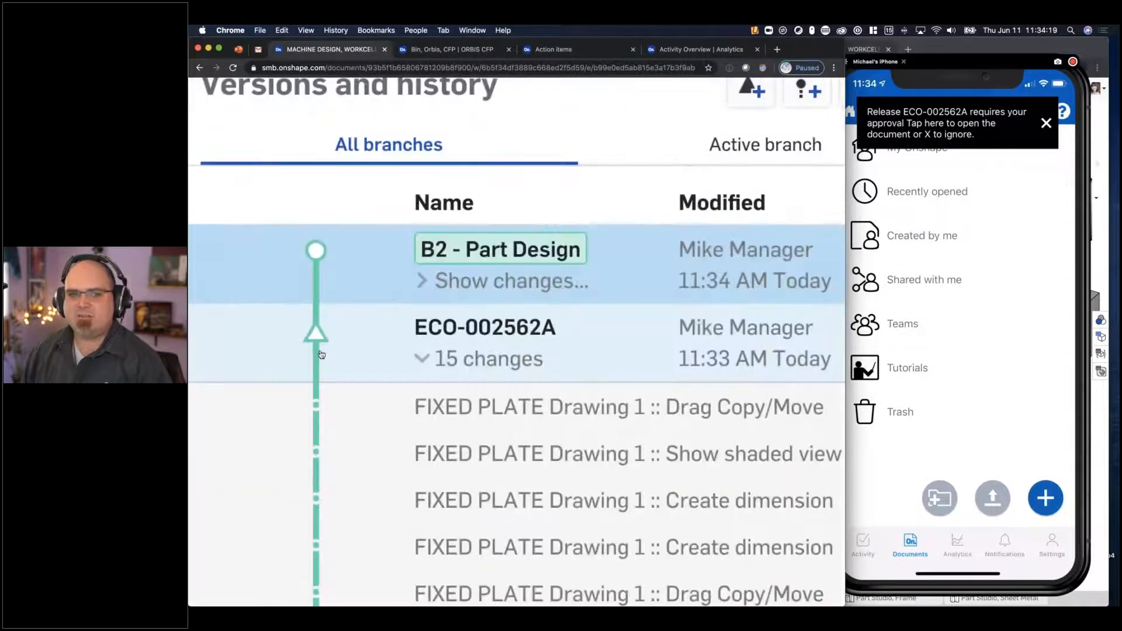
scroll(325, 353, "down", 5, "ctrl")
scroll(333, 349, "down", 1, "ctrl")
right_click(393, 217)
mouse_move(443, 307)
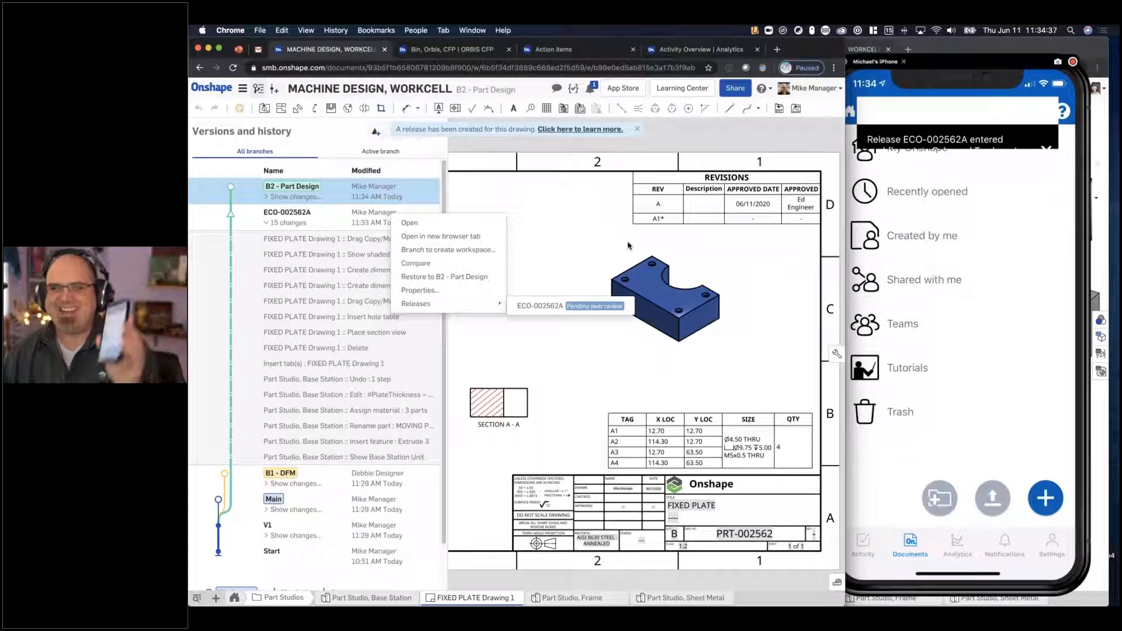
left_click(597, 229)
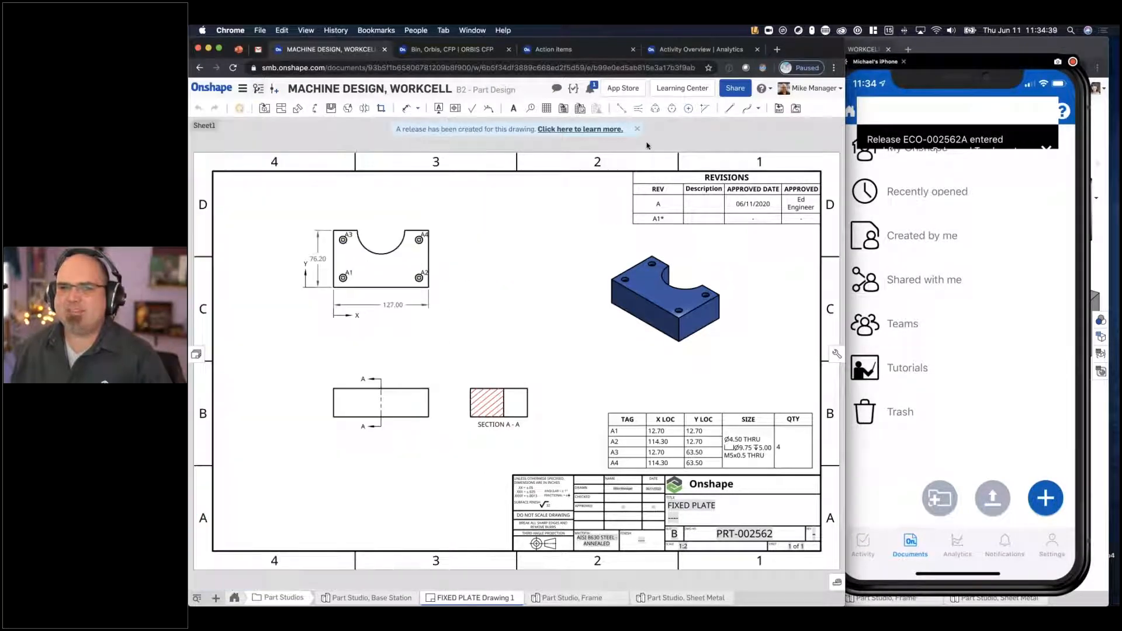
- Inspect the revisions table and the title block on the FIXED PLATE drawing
left_click(667, 195)
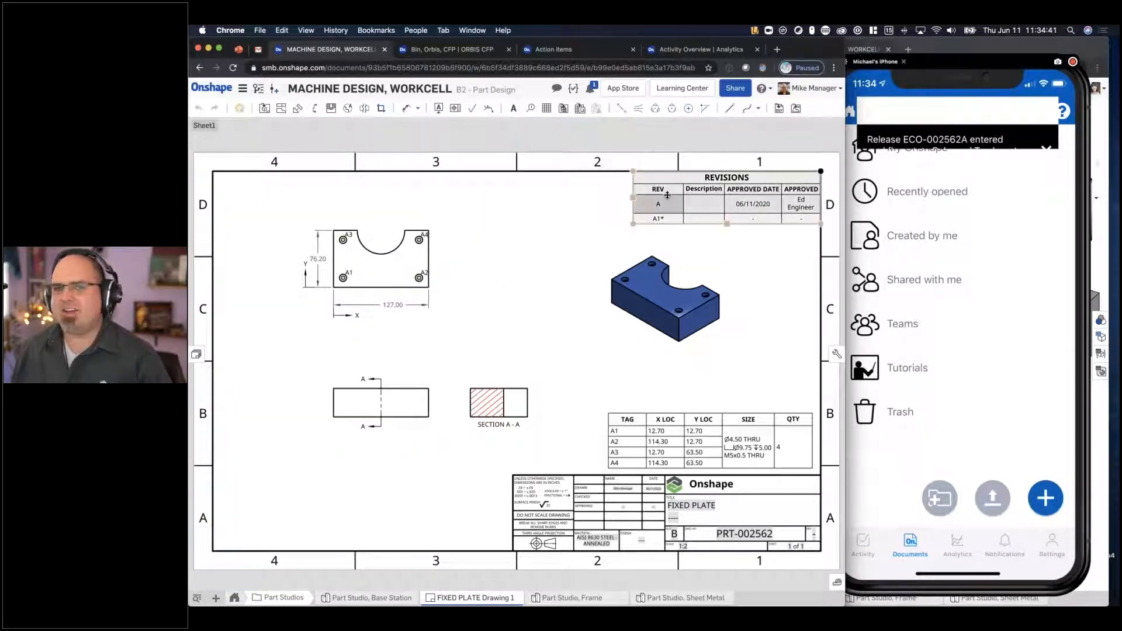
scroll(483, 235, "up", 5)
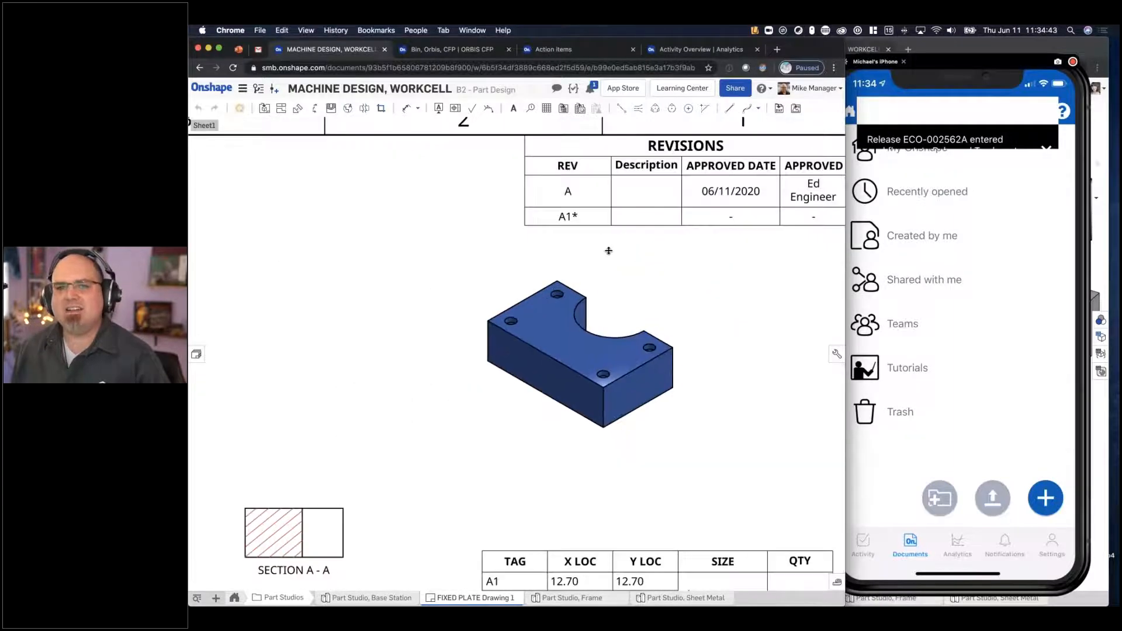
scroll(624, 370, "down", 10)
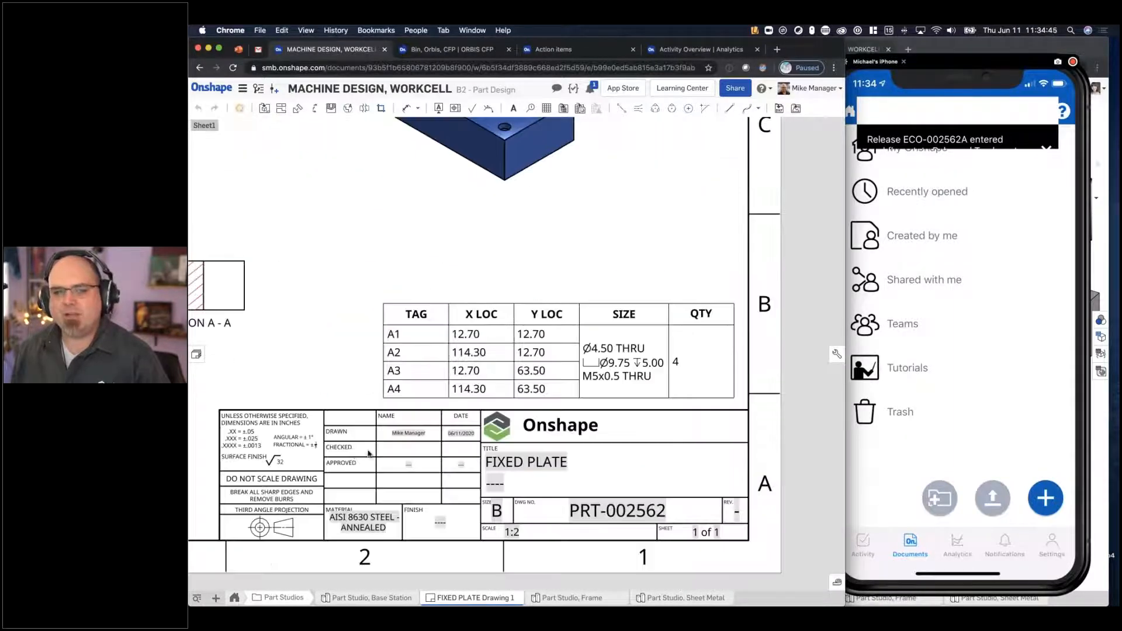
key("f")
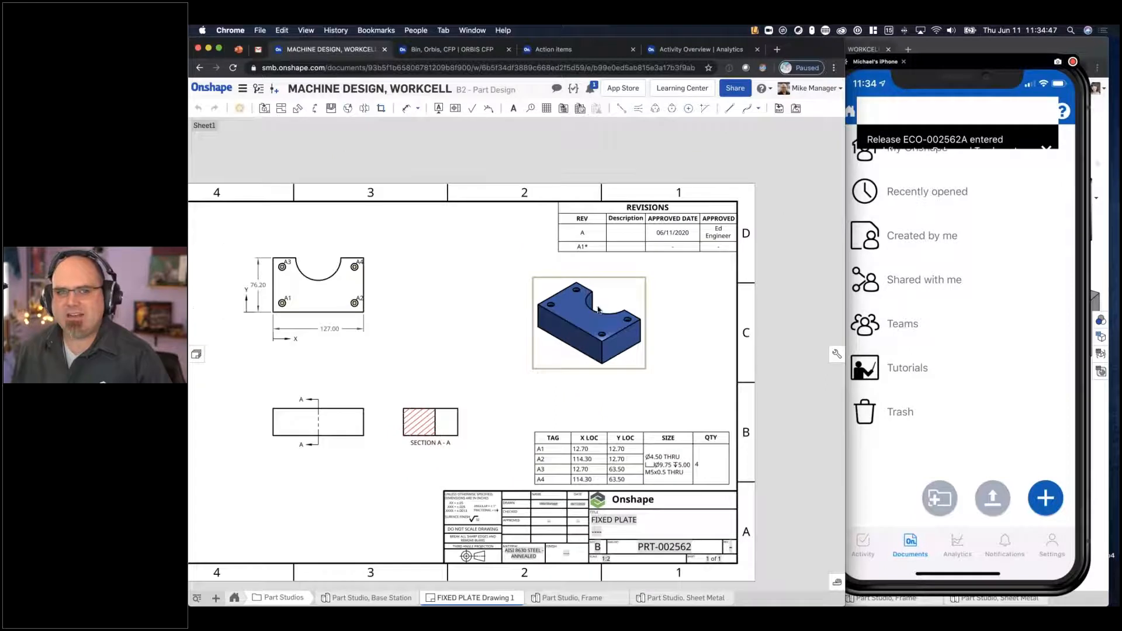
- Recheck the release state of ECO-002562A from the document's version history
left_click(259, 88)
right_click(414, 216)
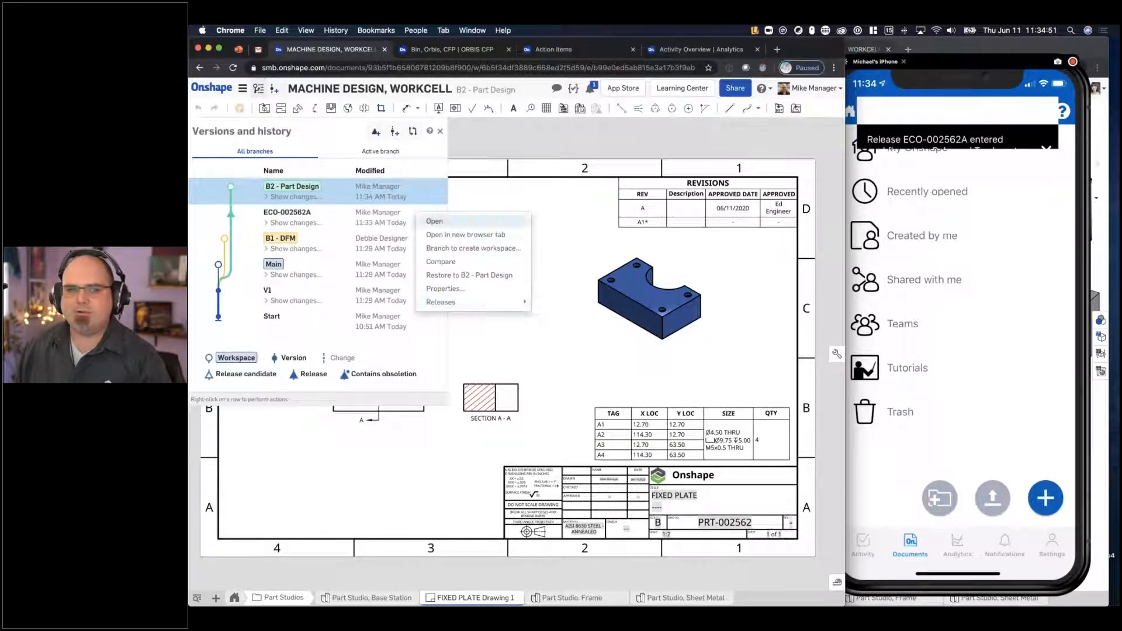
mouse_move(490, 304)
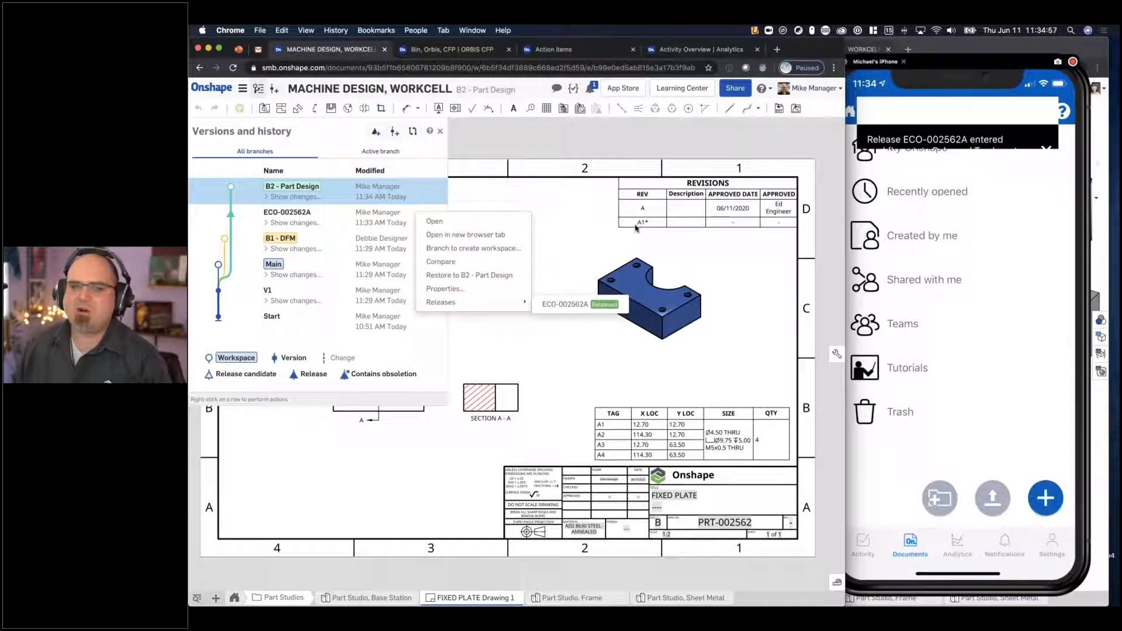
- Open the ASSY, BASE STATION assembly and insert MOVING PLATE and RAIL from Part Studio, Base Station
left_click(234, 598)
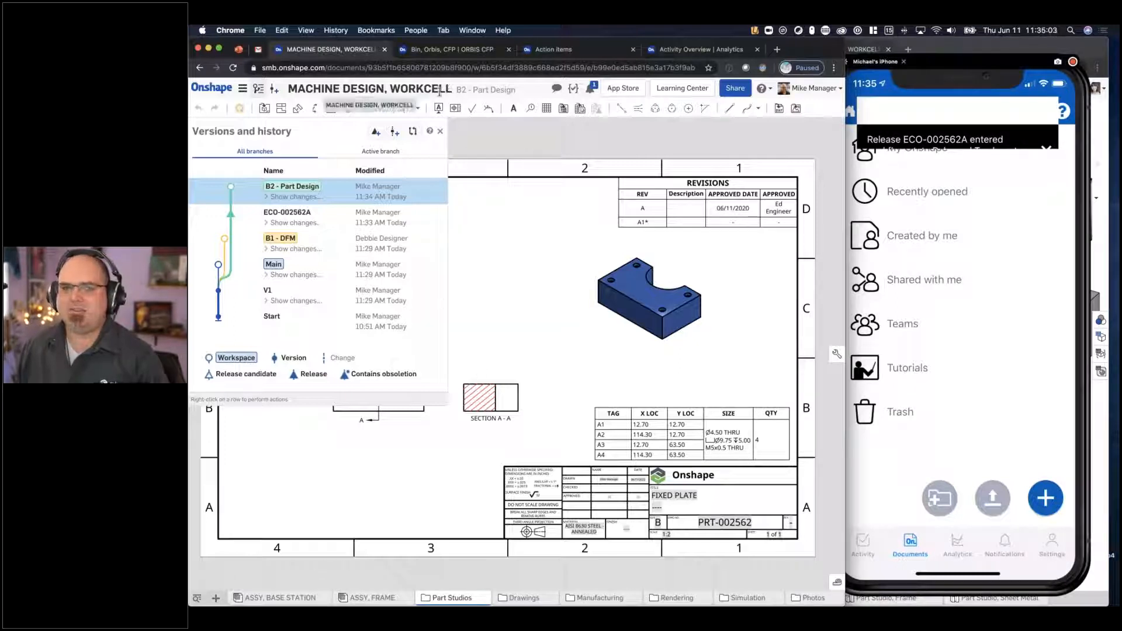
left_click(276, 597)
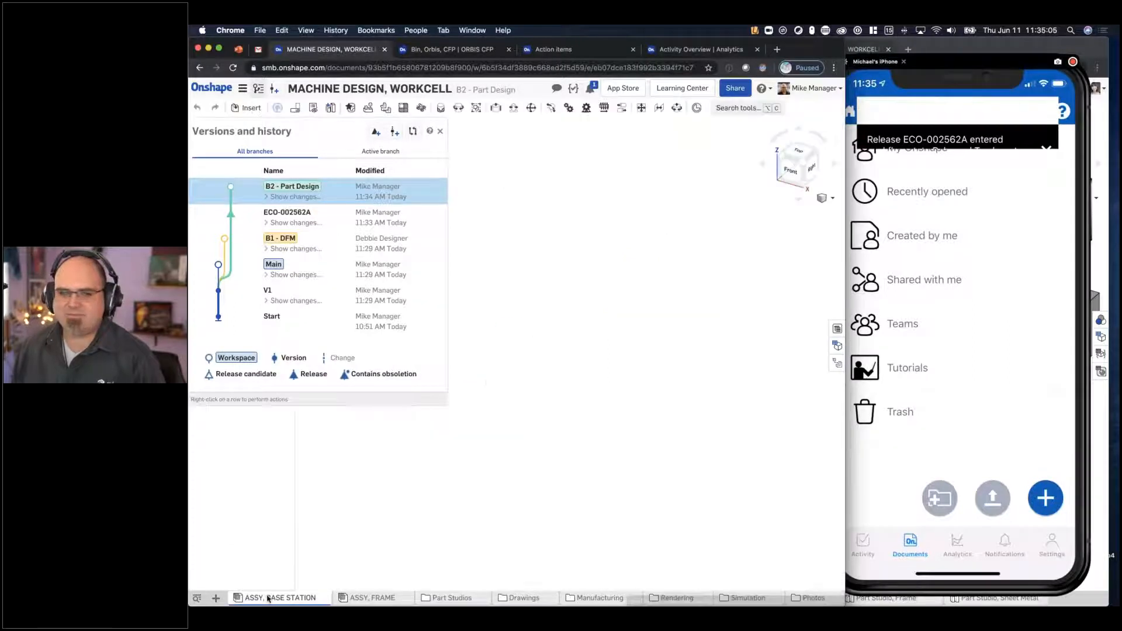
left_click(440, 131)
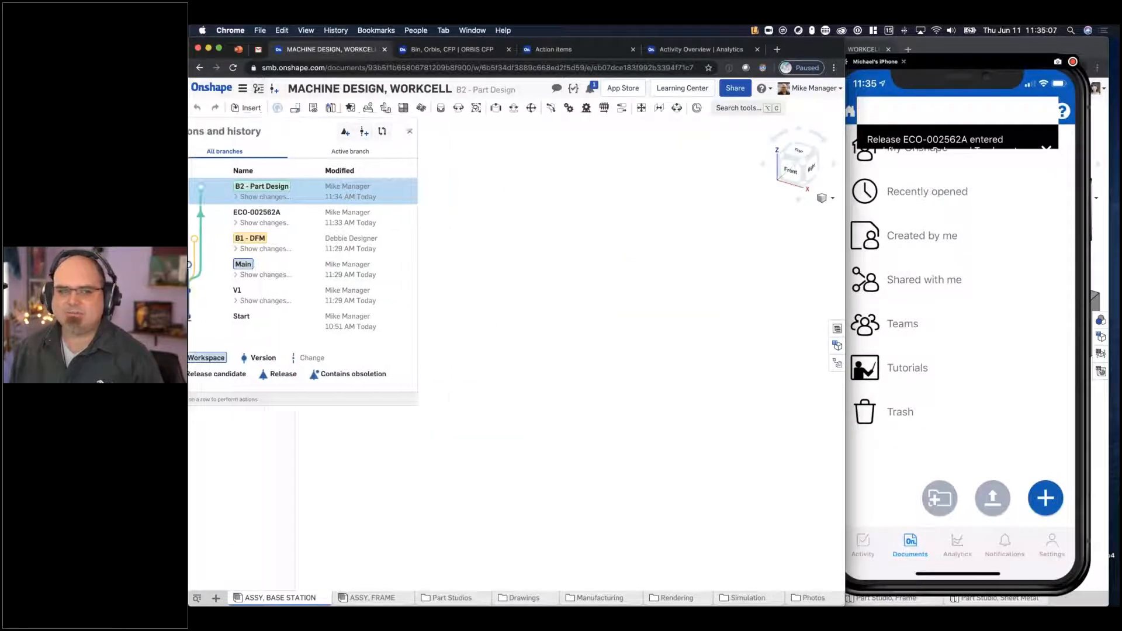
left_click(244, 109)
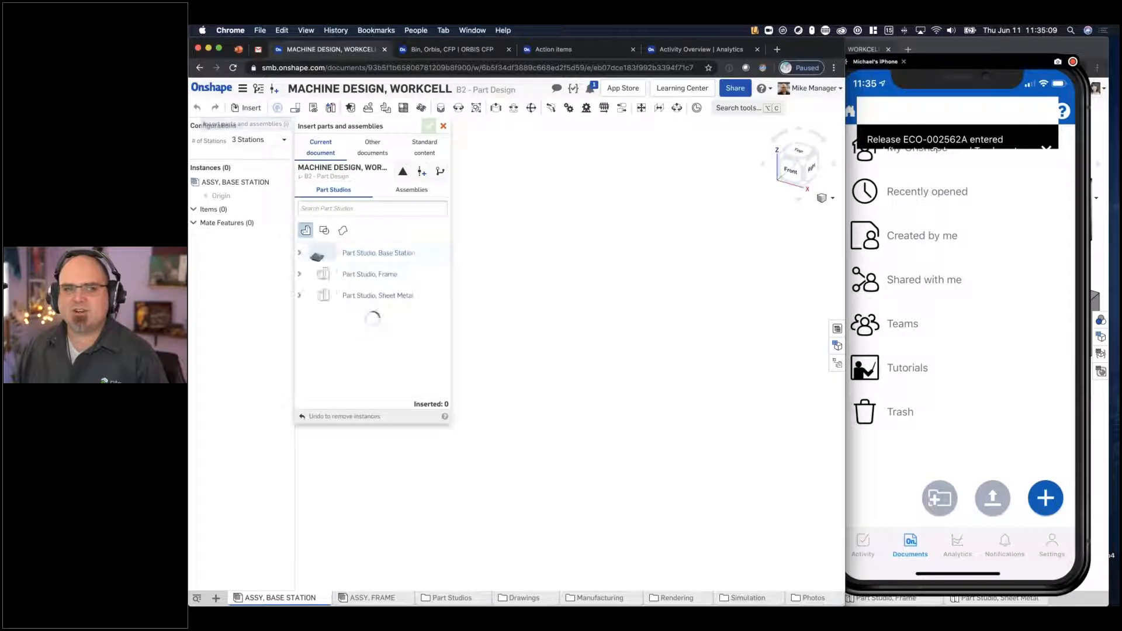
left_click(299, 256)
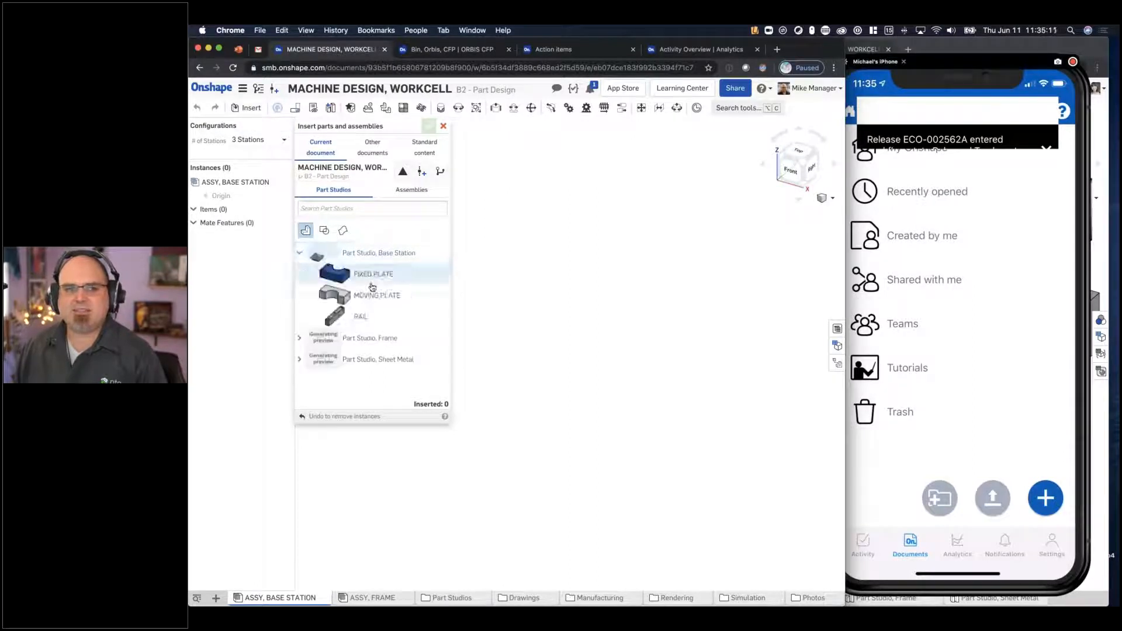
left_click(389, 296)
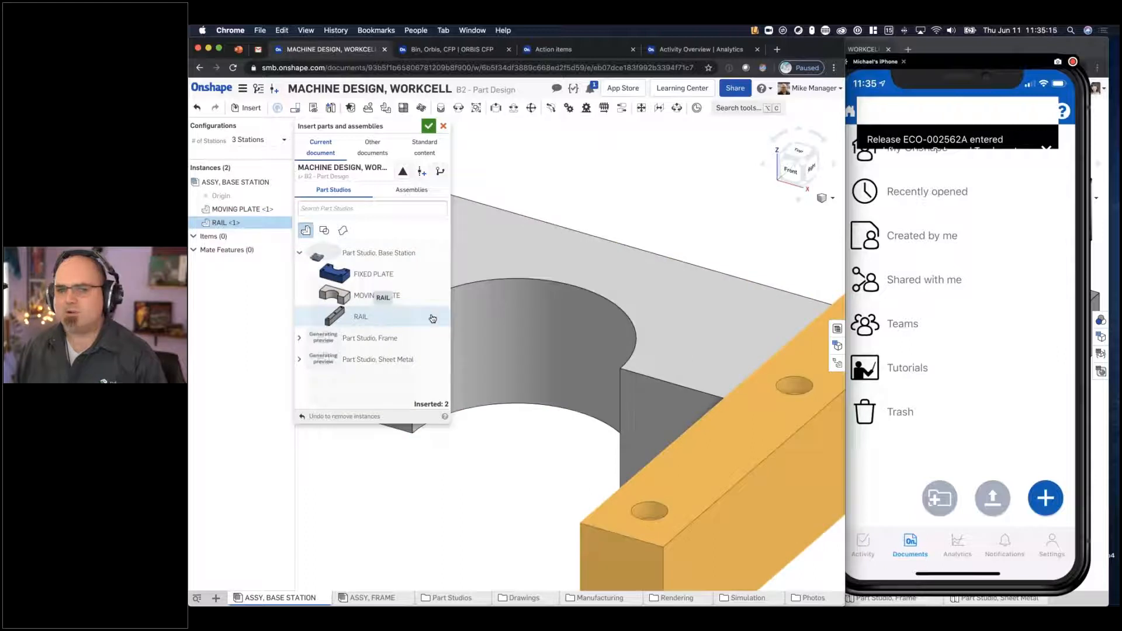
scroll(674, 332, "down", 5)
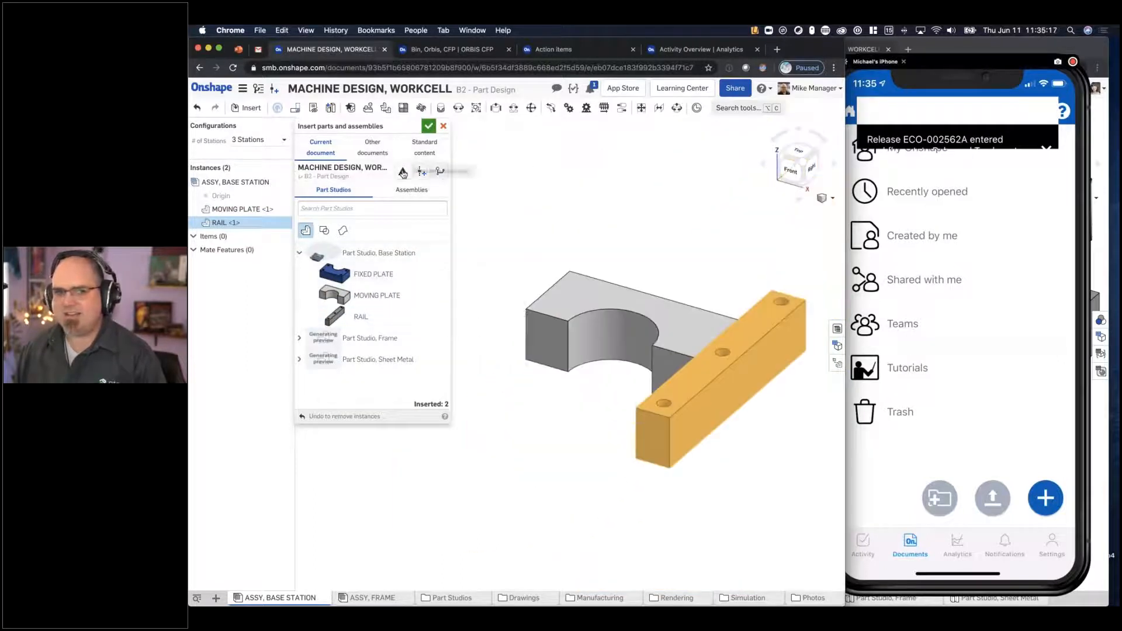
- Insert the released fixed plate PRT-002562 (A) into the assembly and finish inserting parts
left_click(403, 172)
left_click(383, 235)
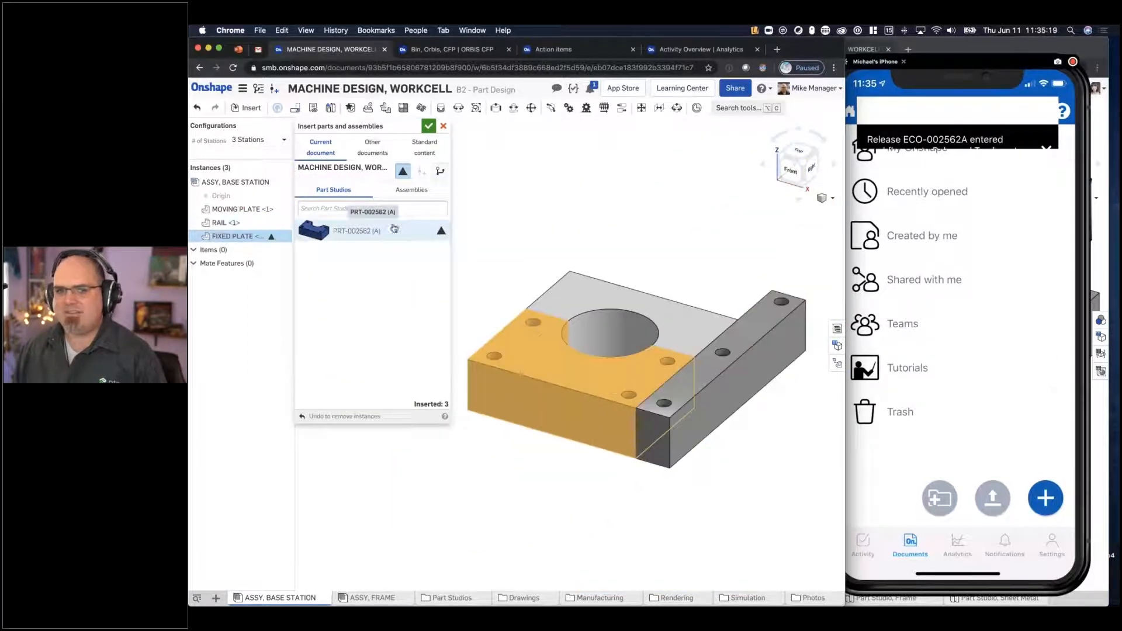
left_click(428, 126)
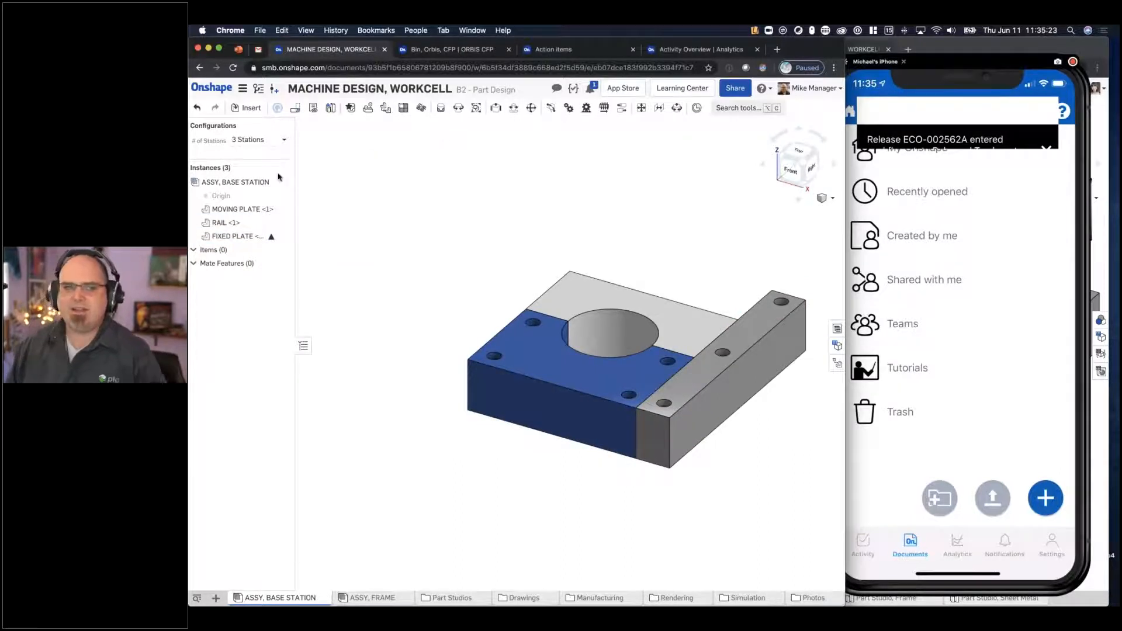
- Review the revision history of the FIXED PLATE instance and the details of its release ECO-002562A
right_click(273, 238)
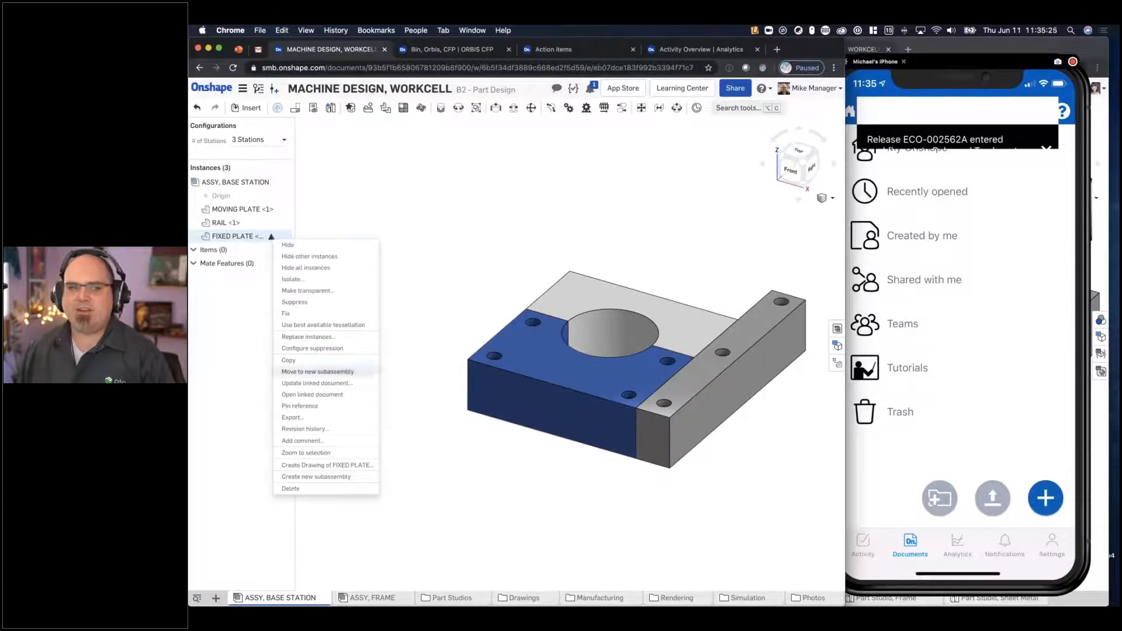
left_click(330, 431)
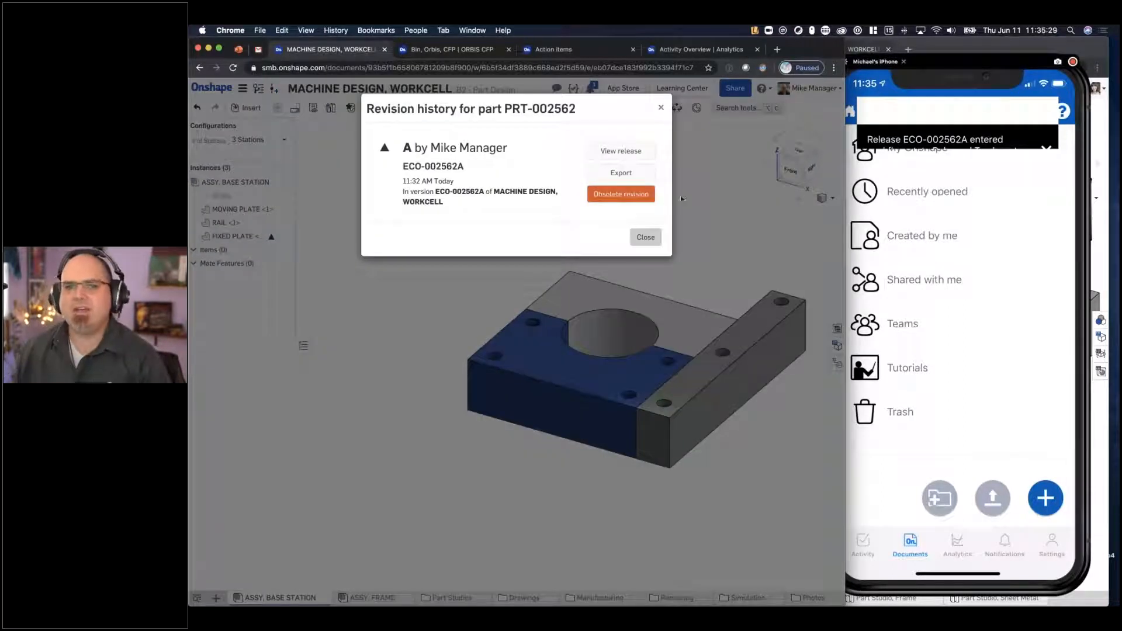
left_click(622, 151)
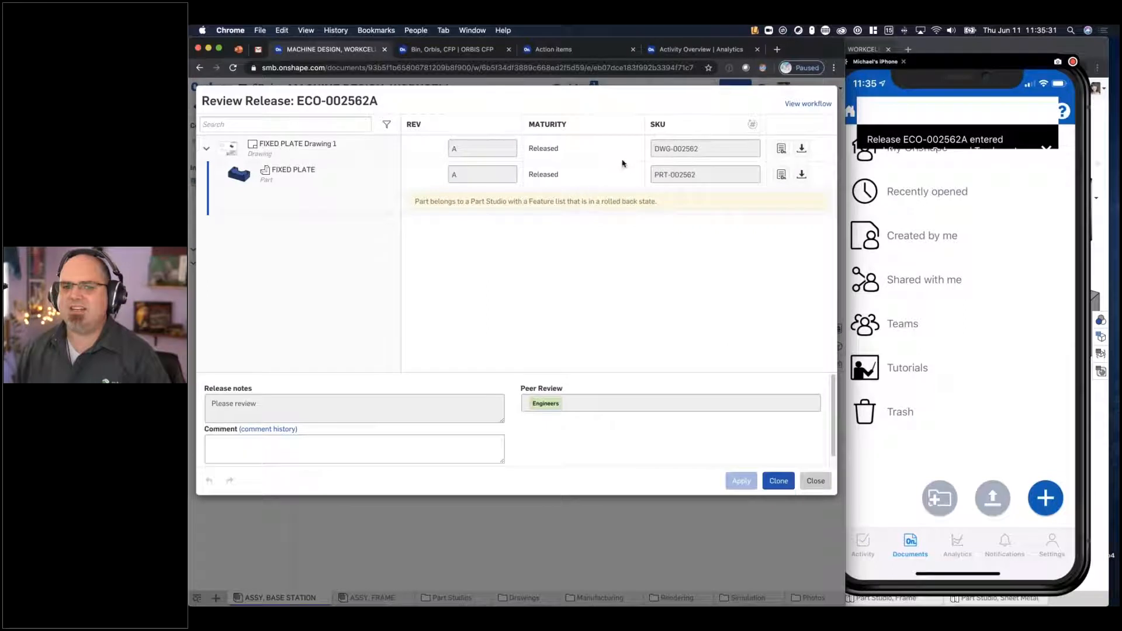
mouse_move(544, 409)
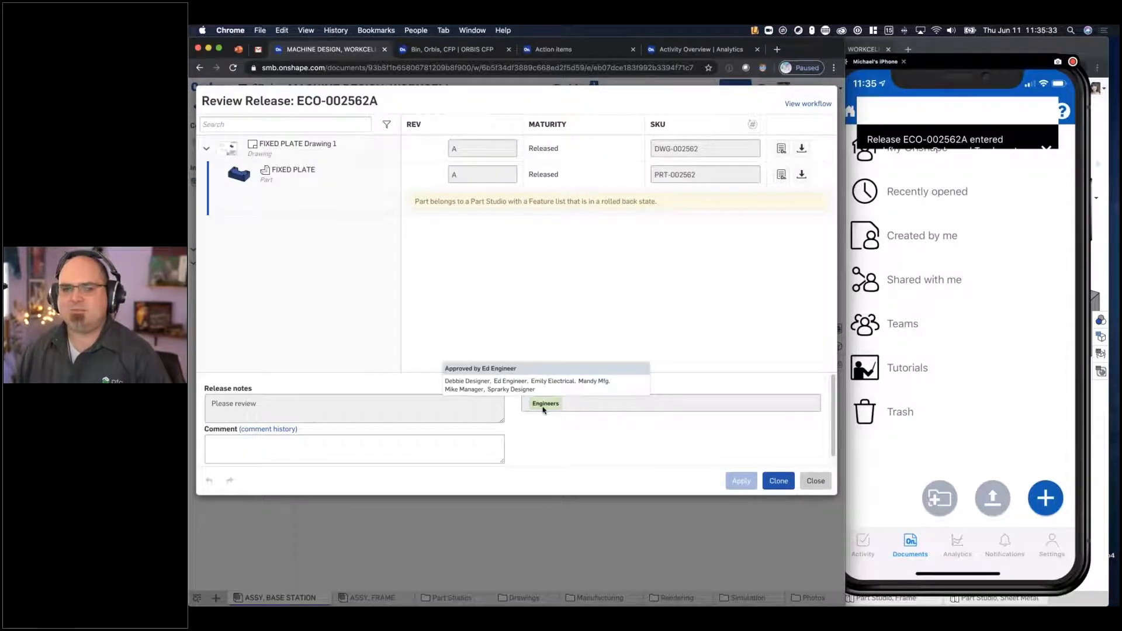
left_click(815, 481)
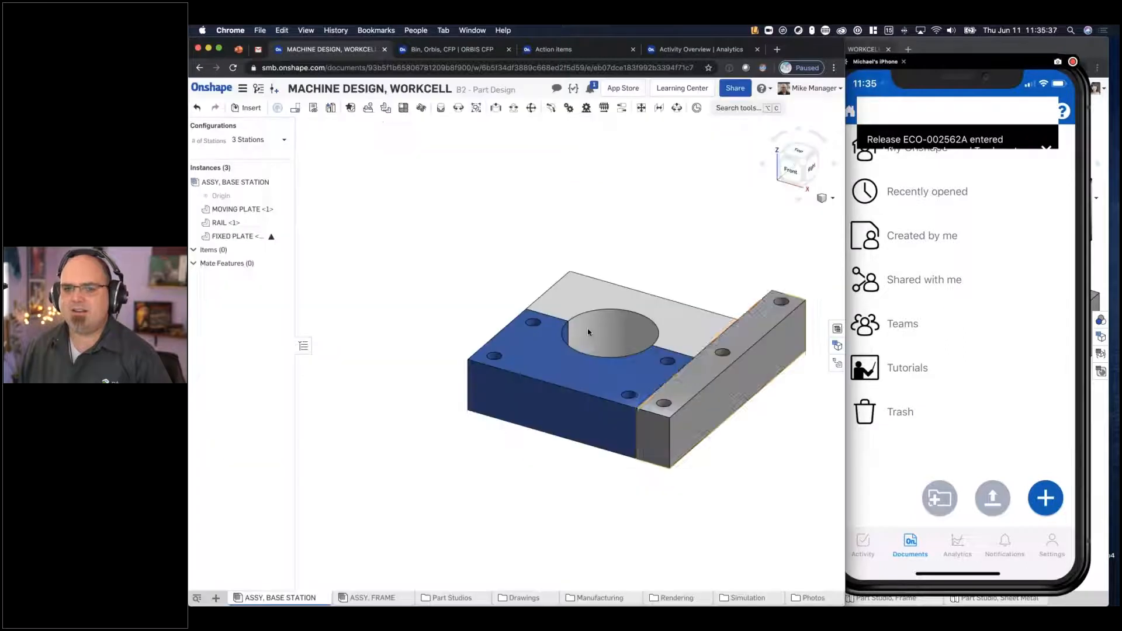
scroll(428, 211, "down", 2)
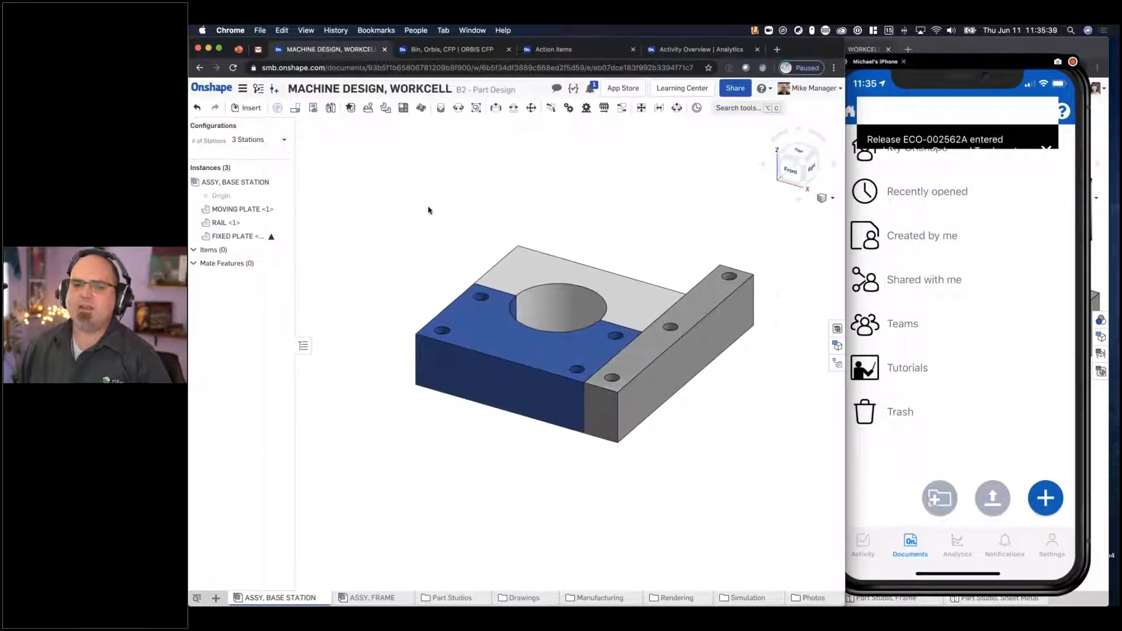
- Switch to the browser window with the B1 - DFM branch and set the #PlateThickness variable to 0.5 in
left_click(1096, 265)
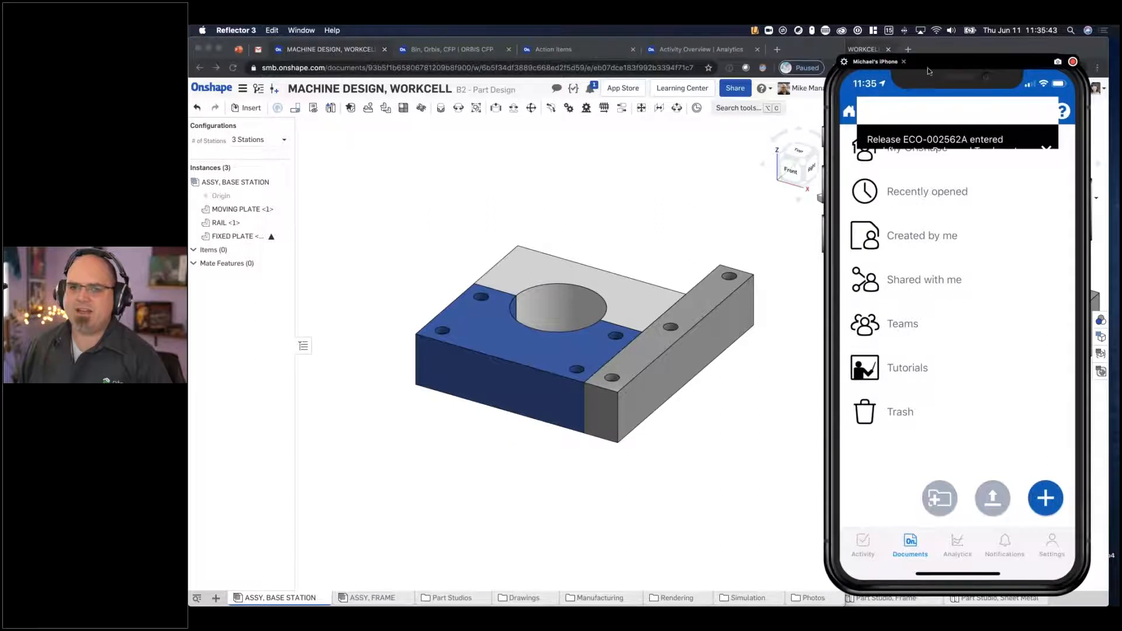
left_click_drag(930, 71, 959, 105)
left_click(955, 65)
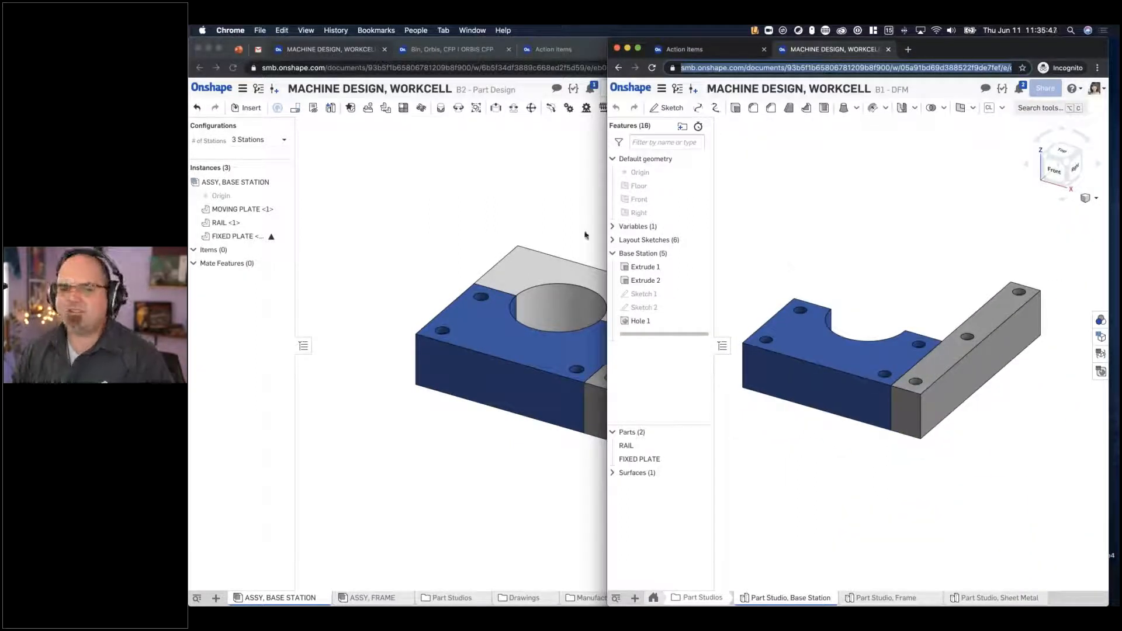
left_click(614, 226)
double_click(696, 241)
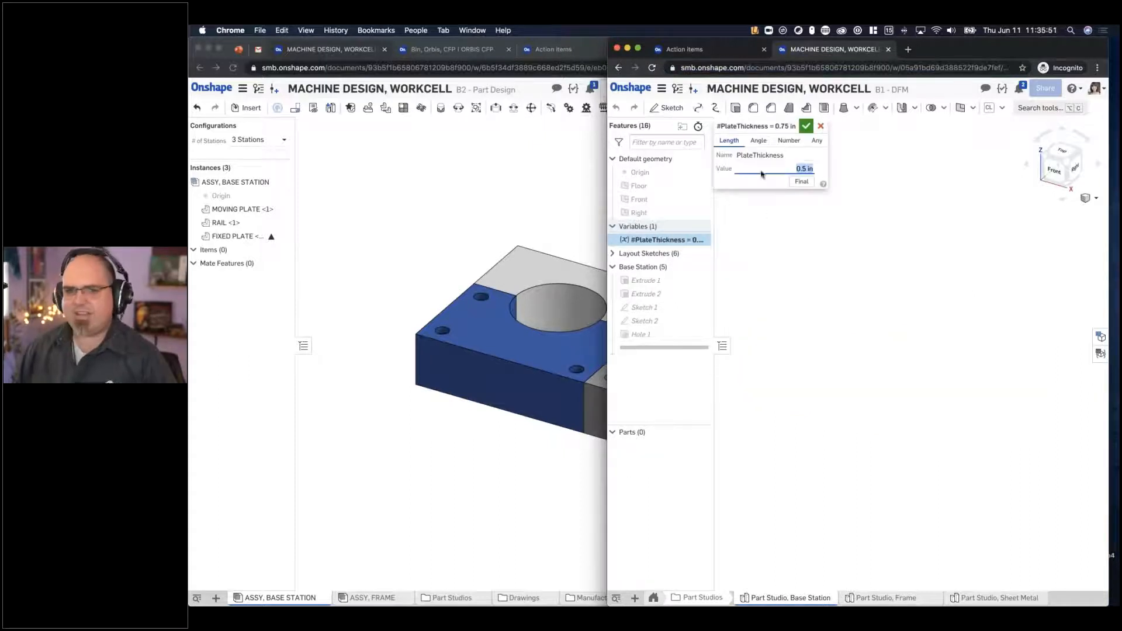
left_click(807, 126)
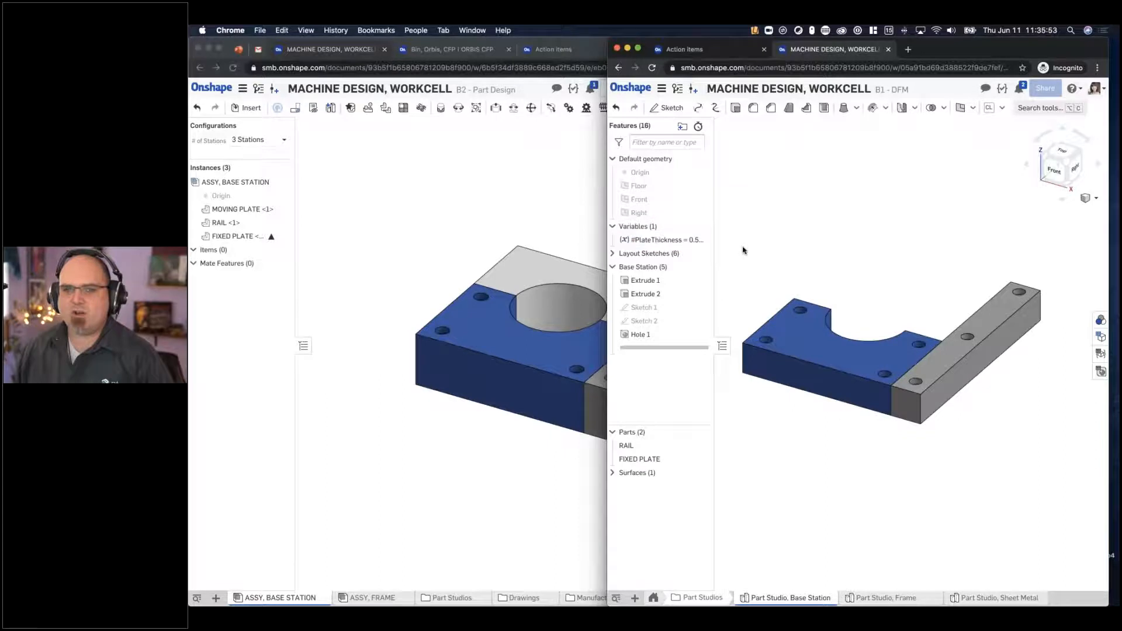
- Set the overall width along the front edge of the Base Station Unit layout sketch to 8 in
double_click(689, 307)
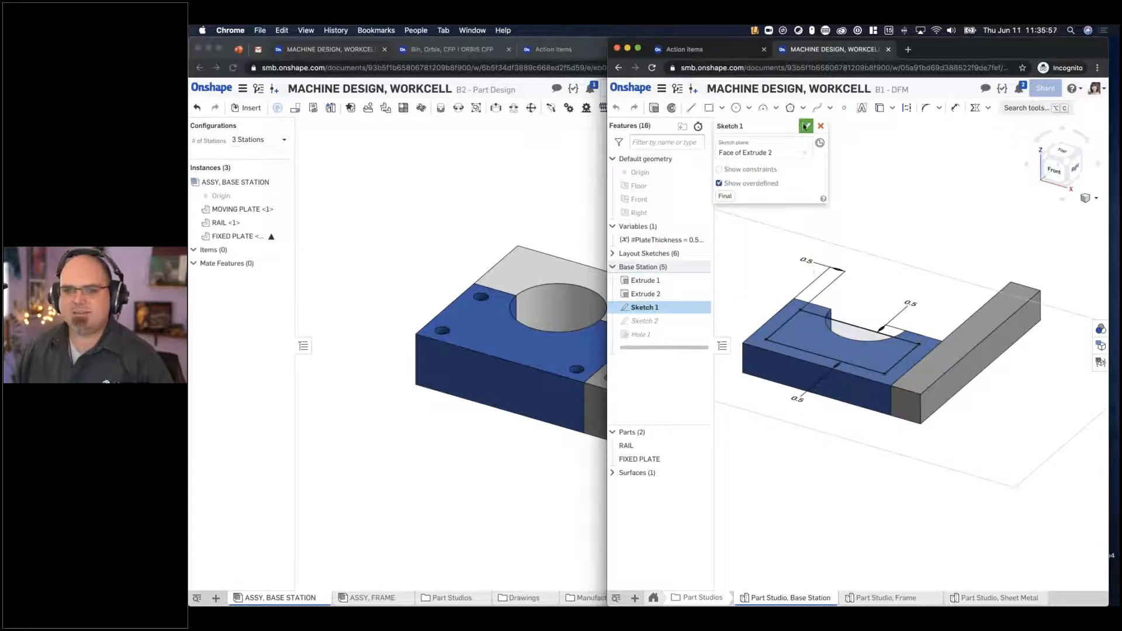
left_click(807, 125)
left_click(613, 253)
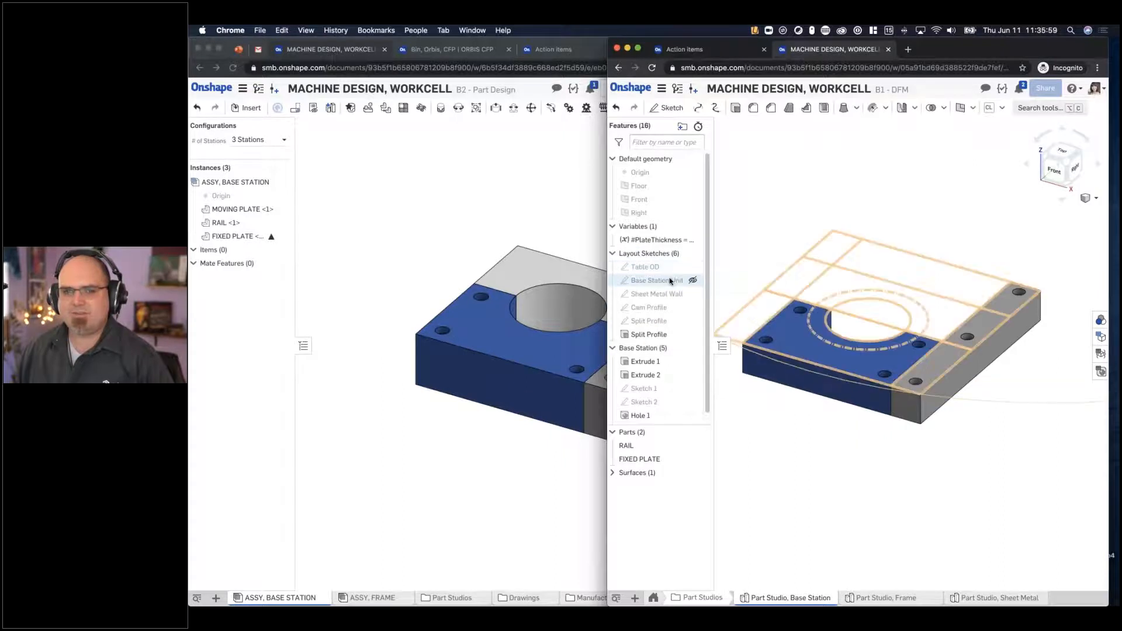
double_click(670, 281)
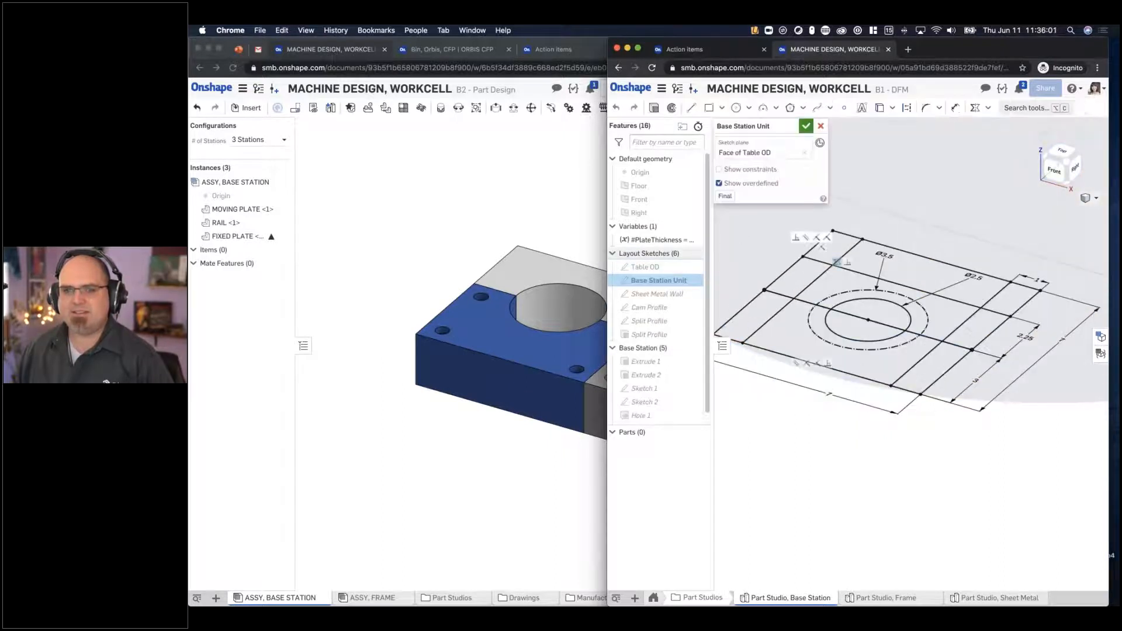
double_click(829, 394)
type("8")
key("Return")
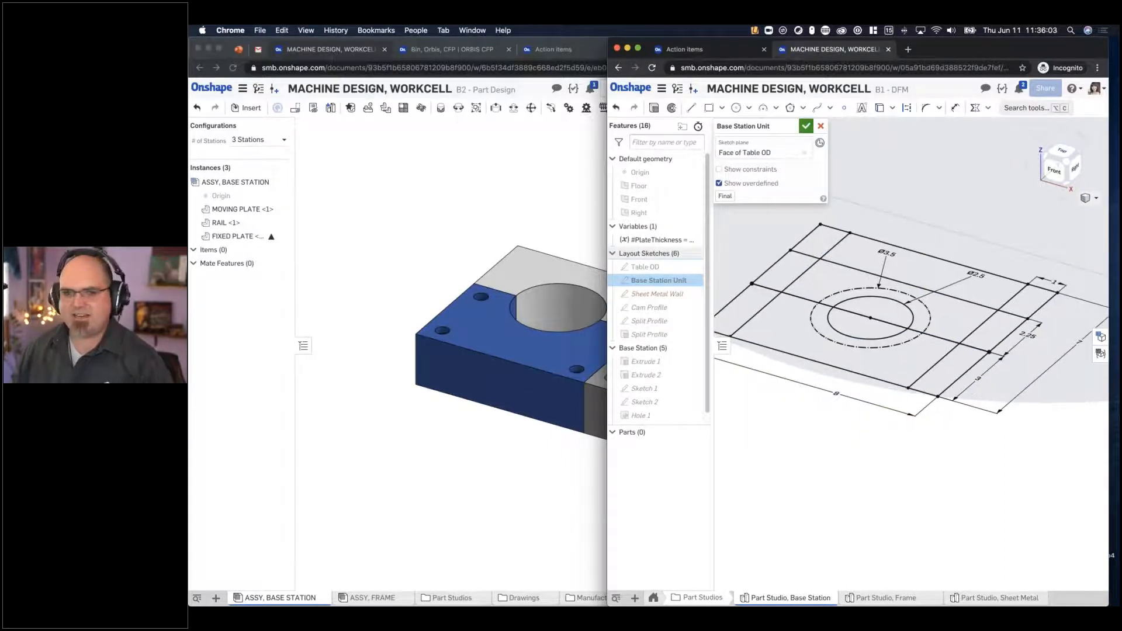
- Finish editing the Base Station Unit sketch and compare the B1 - DFM branch with release ECO-002562A
left_click(805, 126)
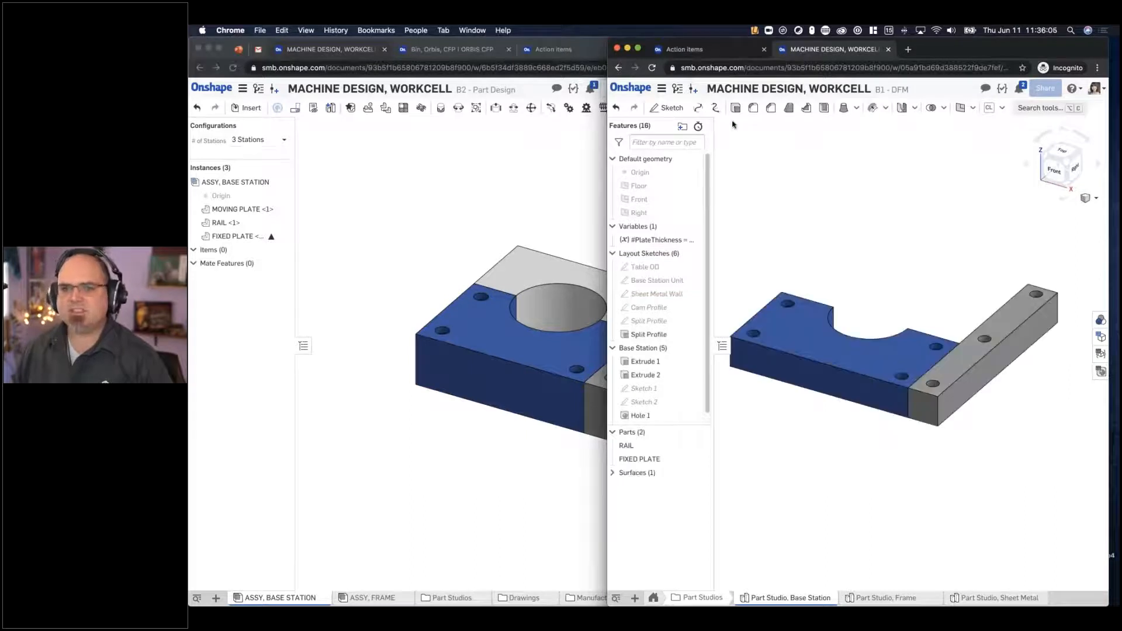
left_click(677, 90)
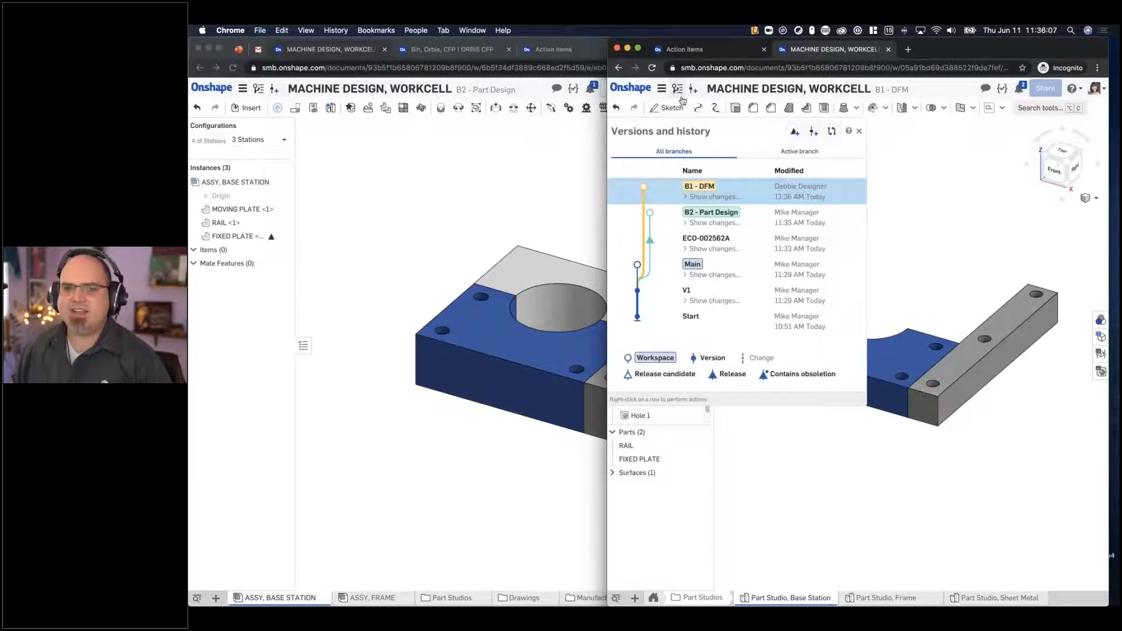
left_click(833, 134)
left_click(794, 216)
left_click(805, 268)
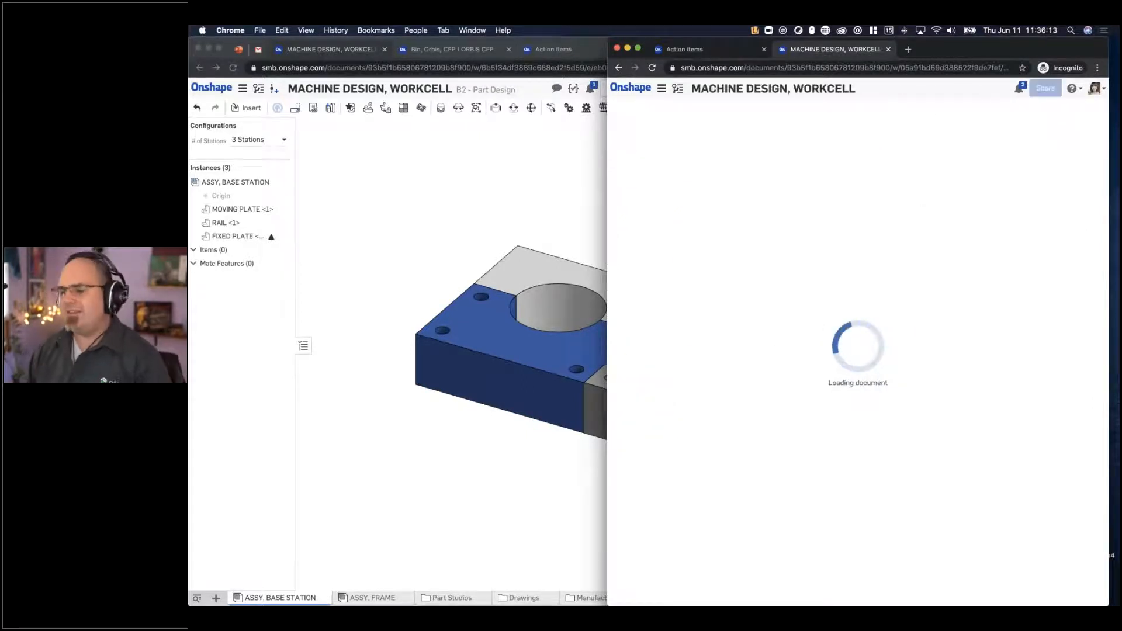
left_click_drag(605, 206, 330, 205)
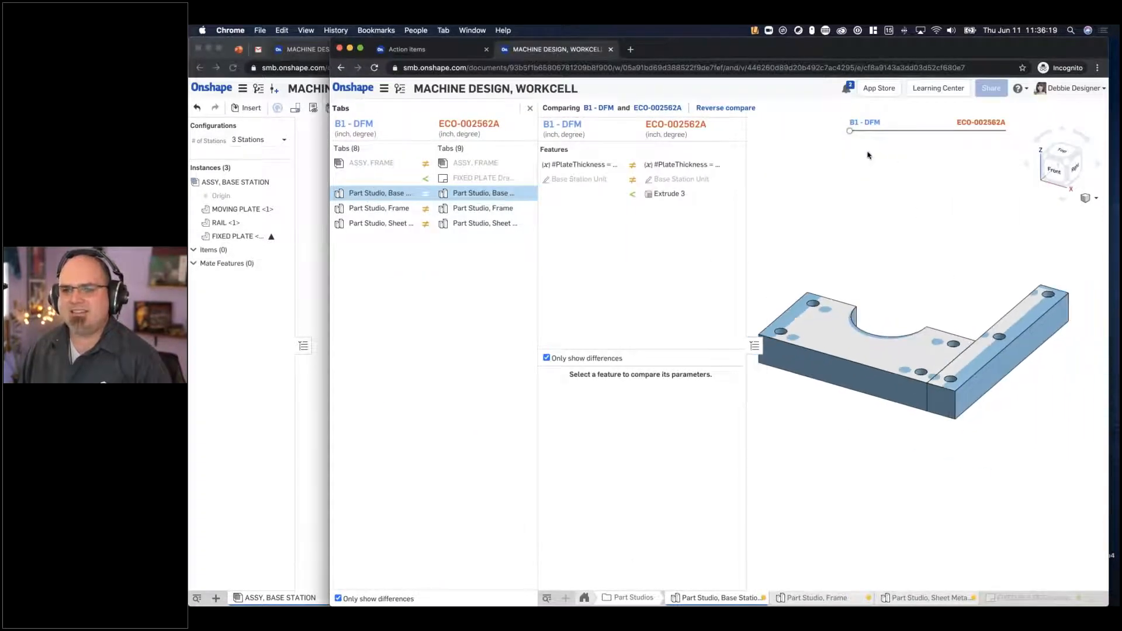
- Blend the compared models and examine the differences in #PlateThickness, the Base Station Unit sketch and Extrude 3
left_click_drag(855, 133, 889, 131)
left_click_drag(968, 144, 922, 143)
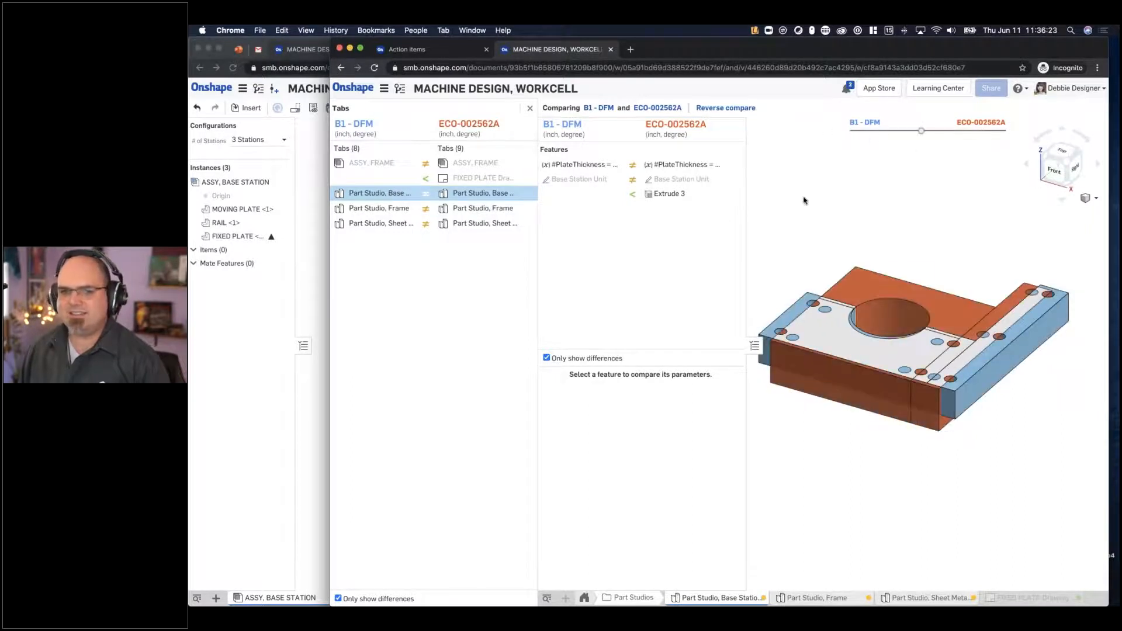
left_click(658, 164)
left_click(673, 179)
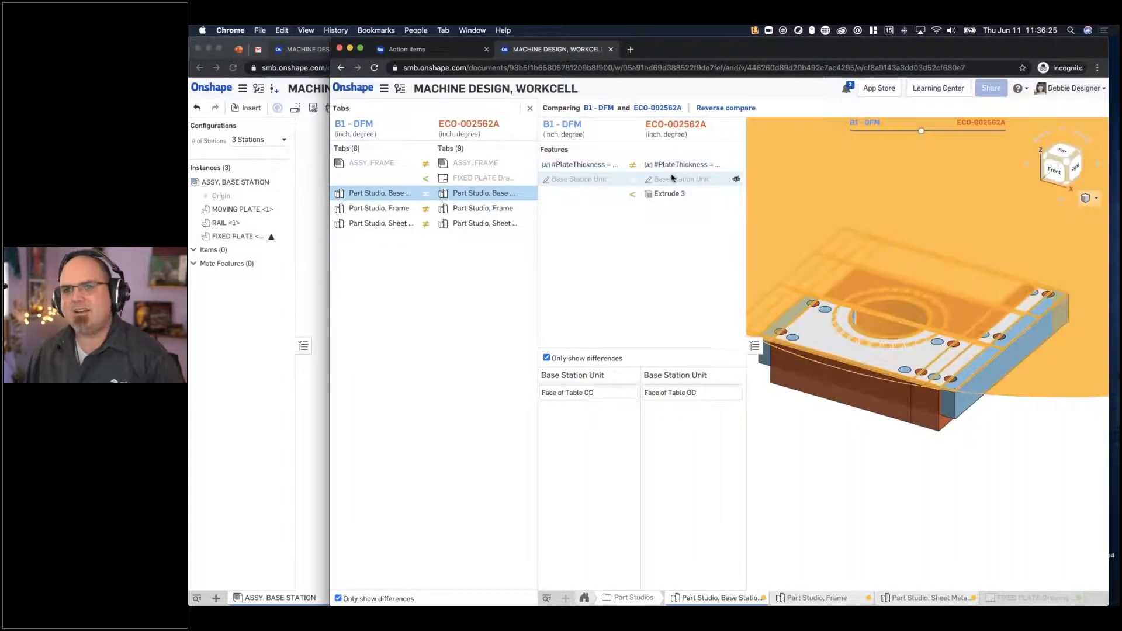
left_click(672, 192)
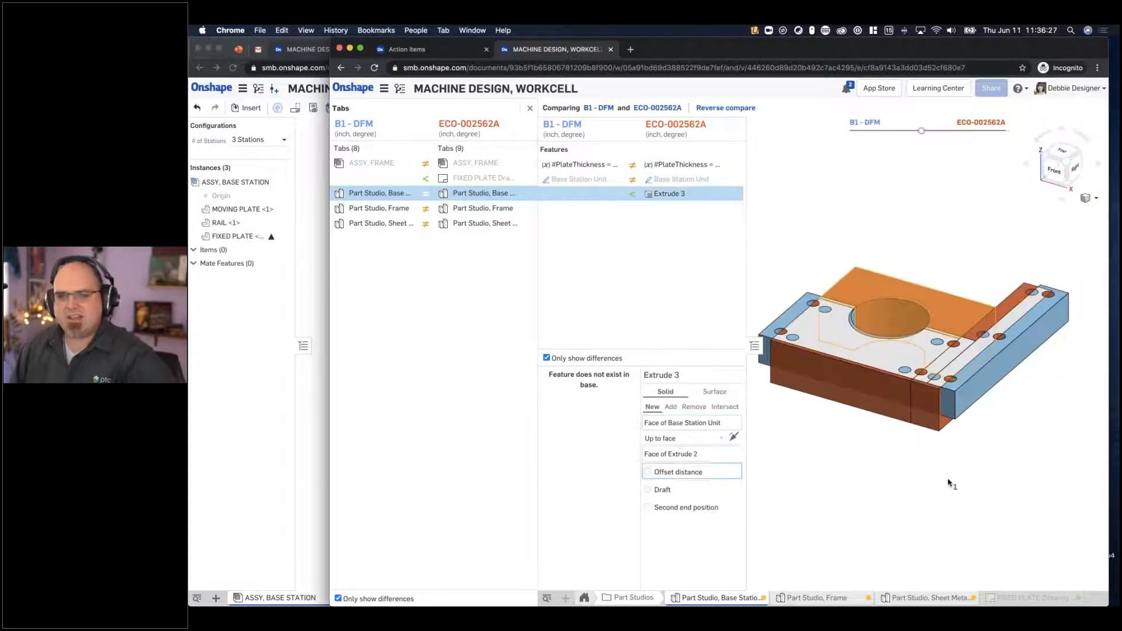
left_click(646, 151)
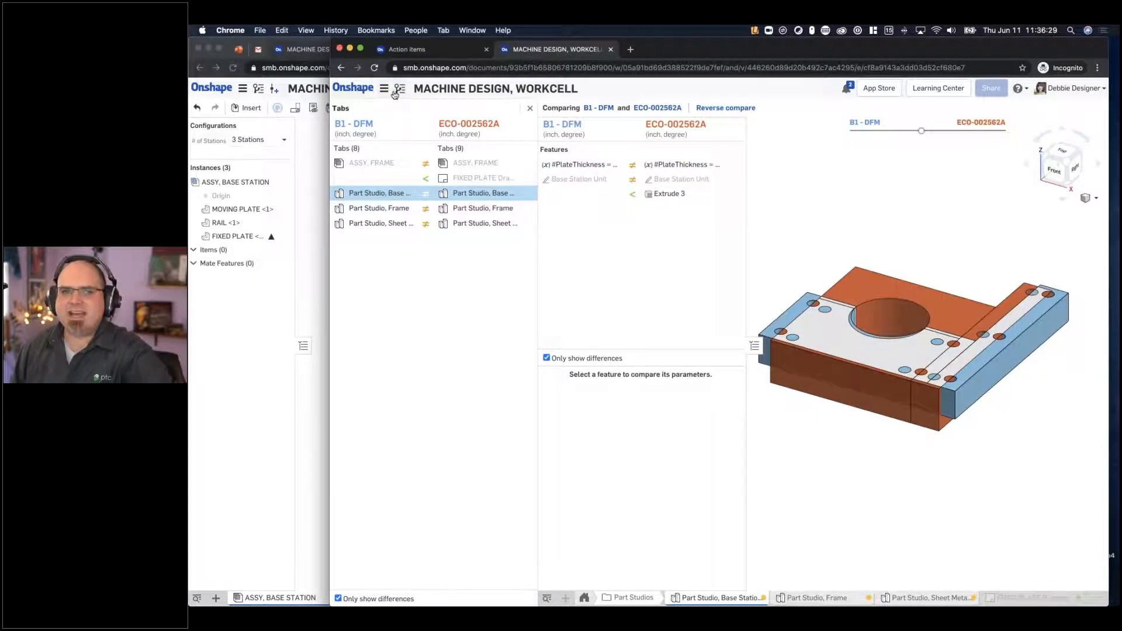
- Switch to the browser window with the B2 - Part Design branch and open the Main workspace from the version history
left_click(319, 141)
left_click(256, 88)
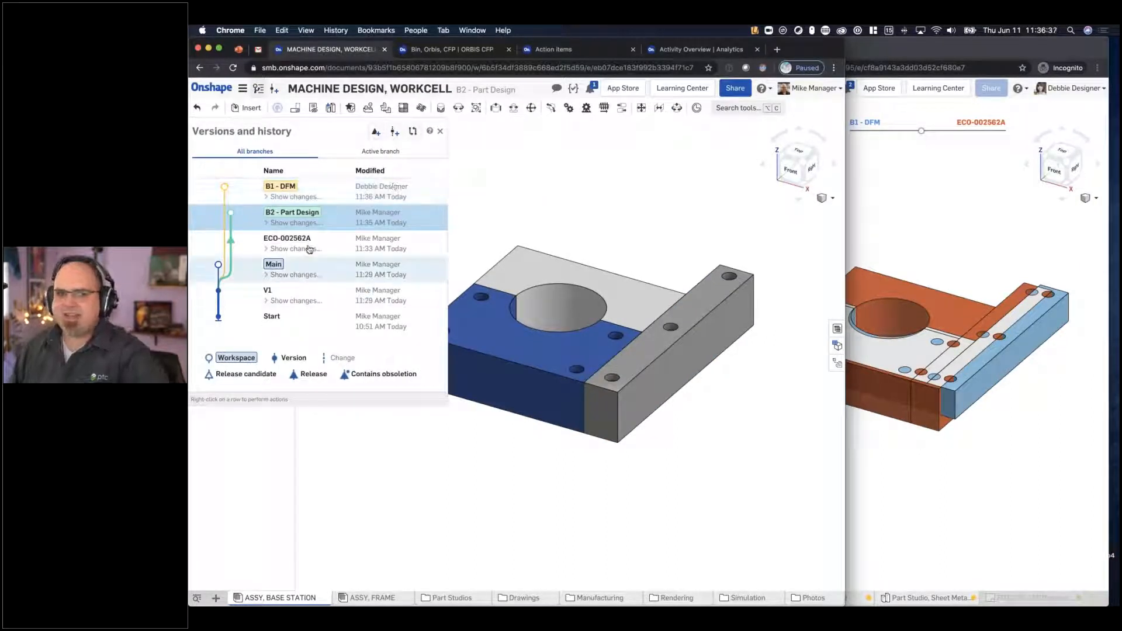
left_click(326, 274)
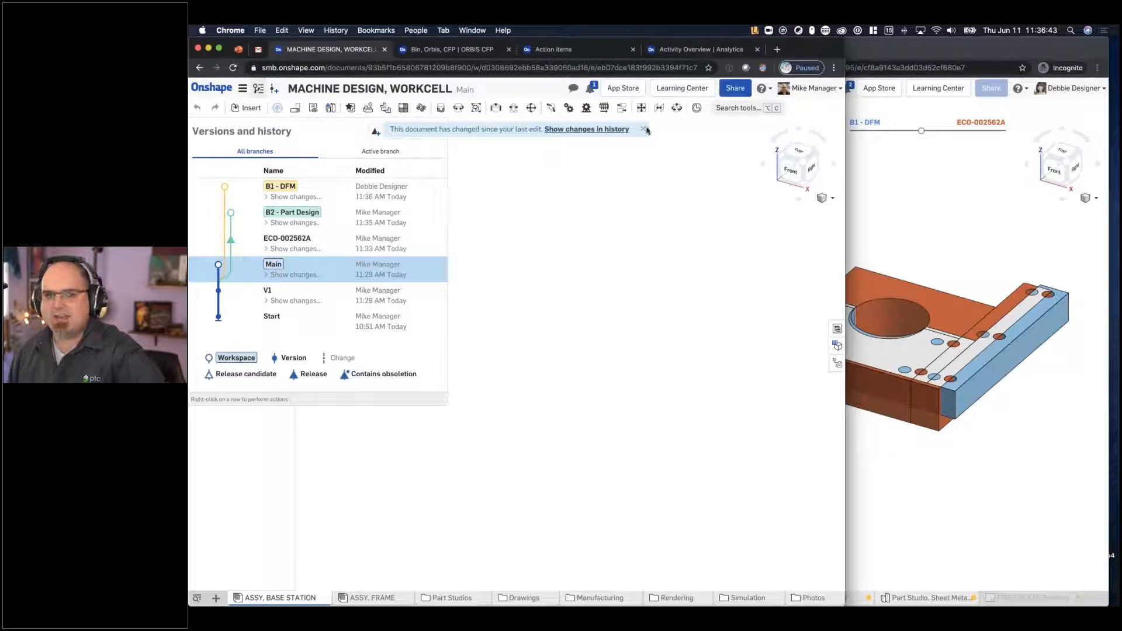
left_click(645, 129)
- Merge the B1 - DFM branch and release ECO-002562A into the Main workspace
right_click(394, 191)
left_click(429, 240)
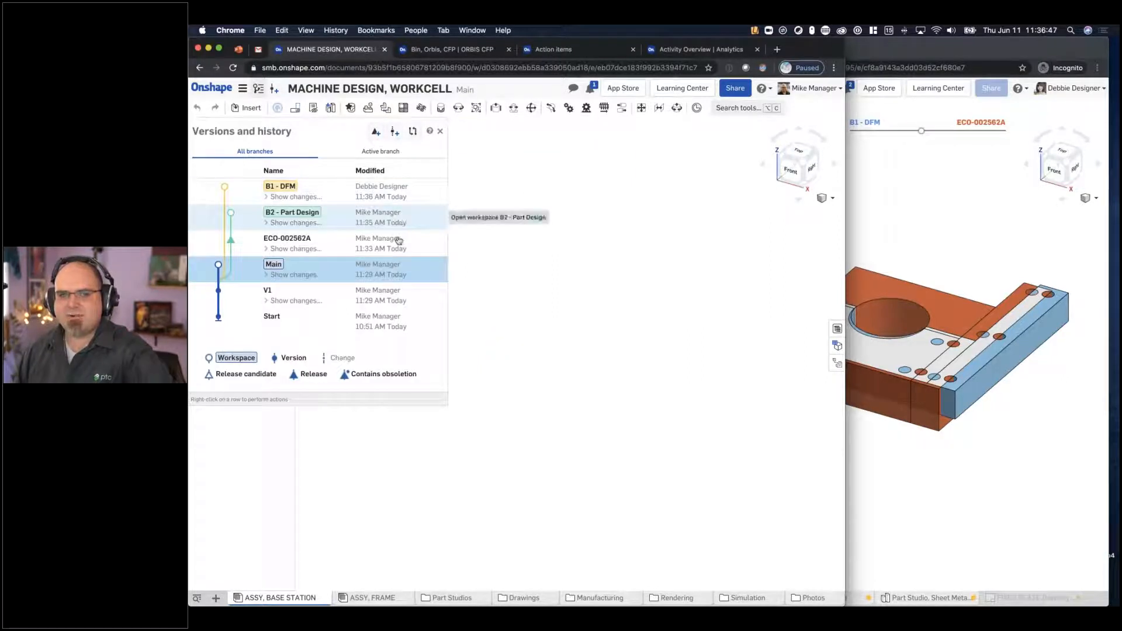
right_click(439, 240)
left_click(473, 299)
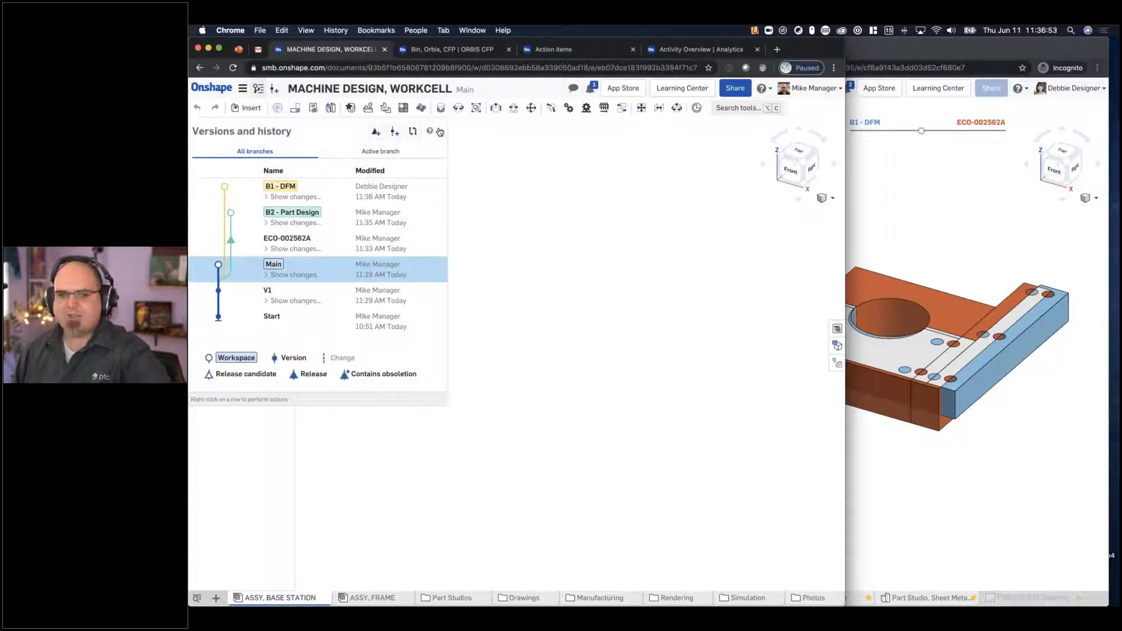
- Open Part Studio, Base Station in Main and inspect the merged plate and rail geometry in a wider window
left_click(456, 599)
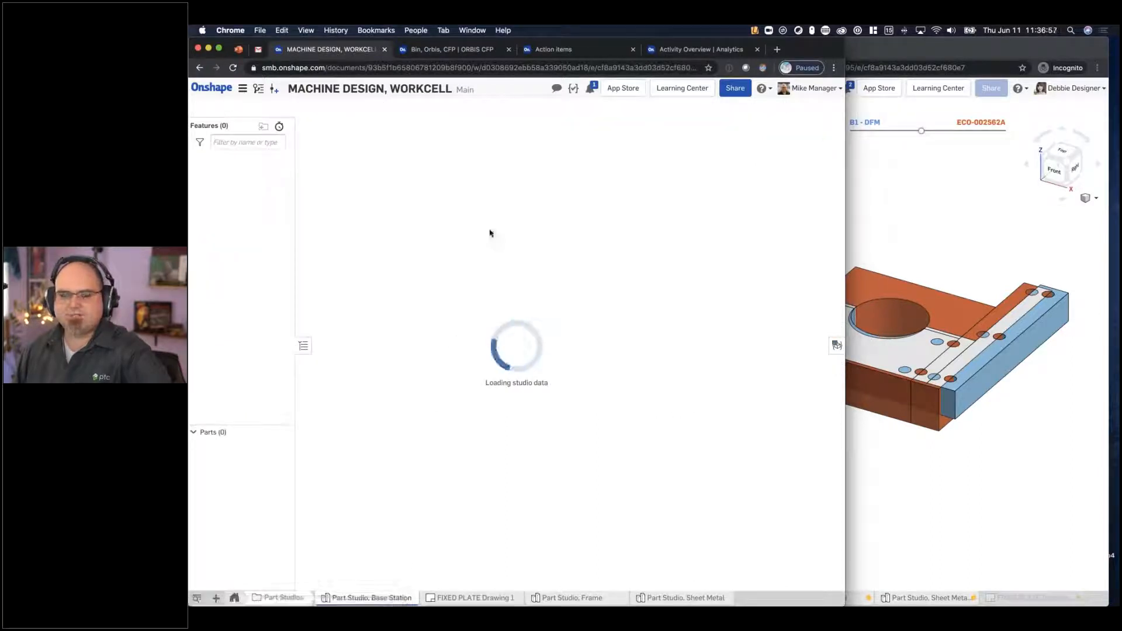
scroll(425, 434, "up", 5)
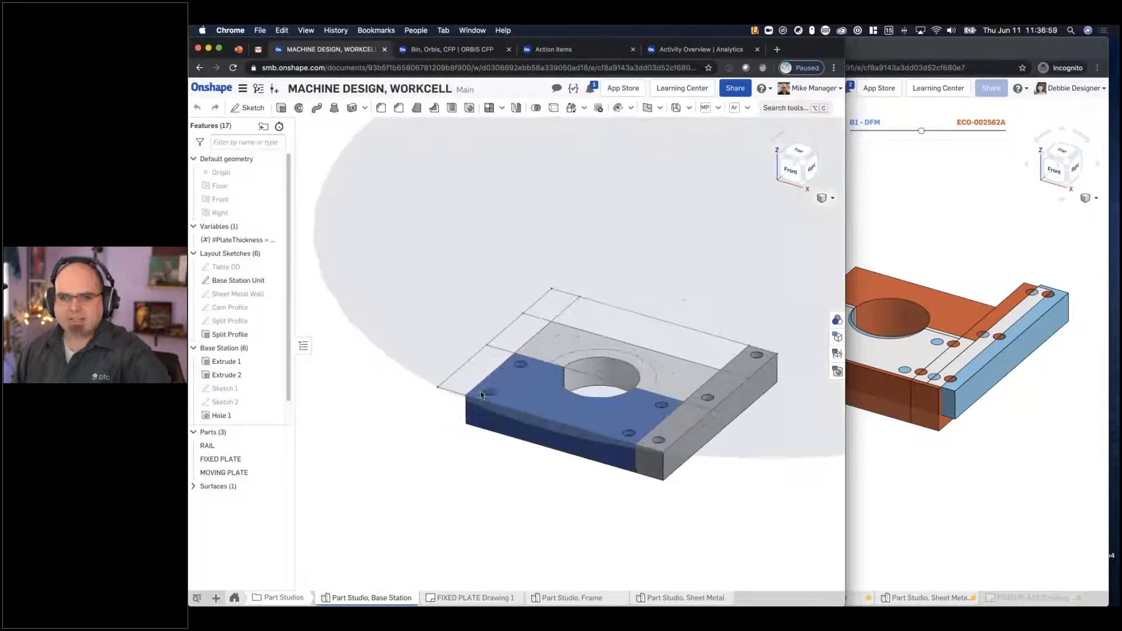
left_click_drag(959, 234, 986, 235)
middle_click_drag(616, 441, 426, 423)
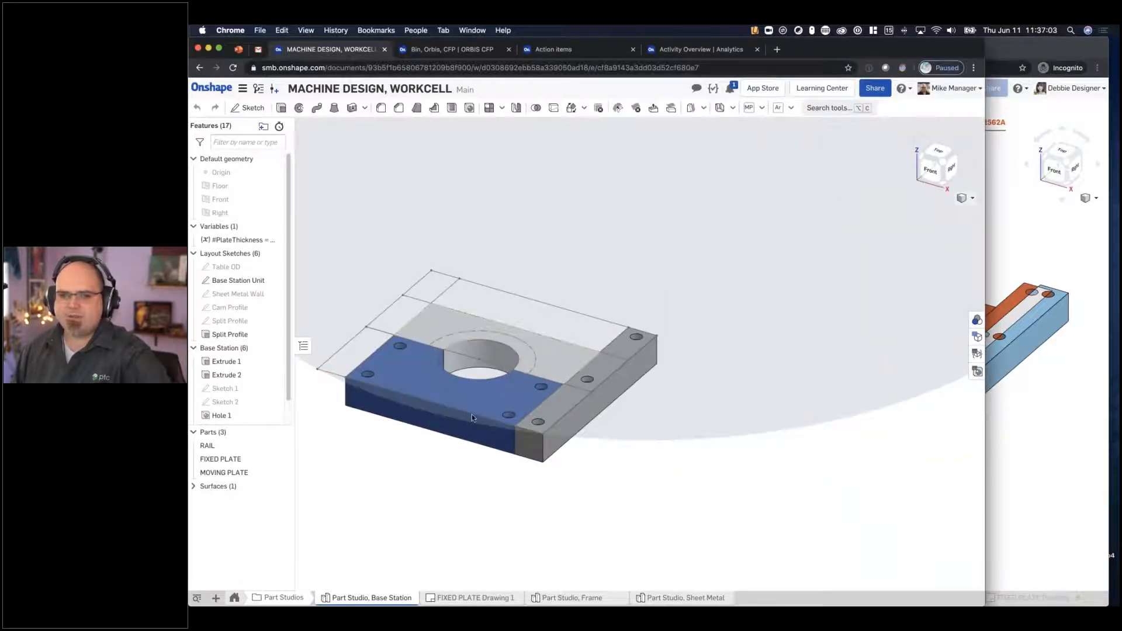
scroll(472, 414, "up", 3)
scroll(516, 428, "down", 4)
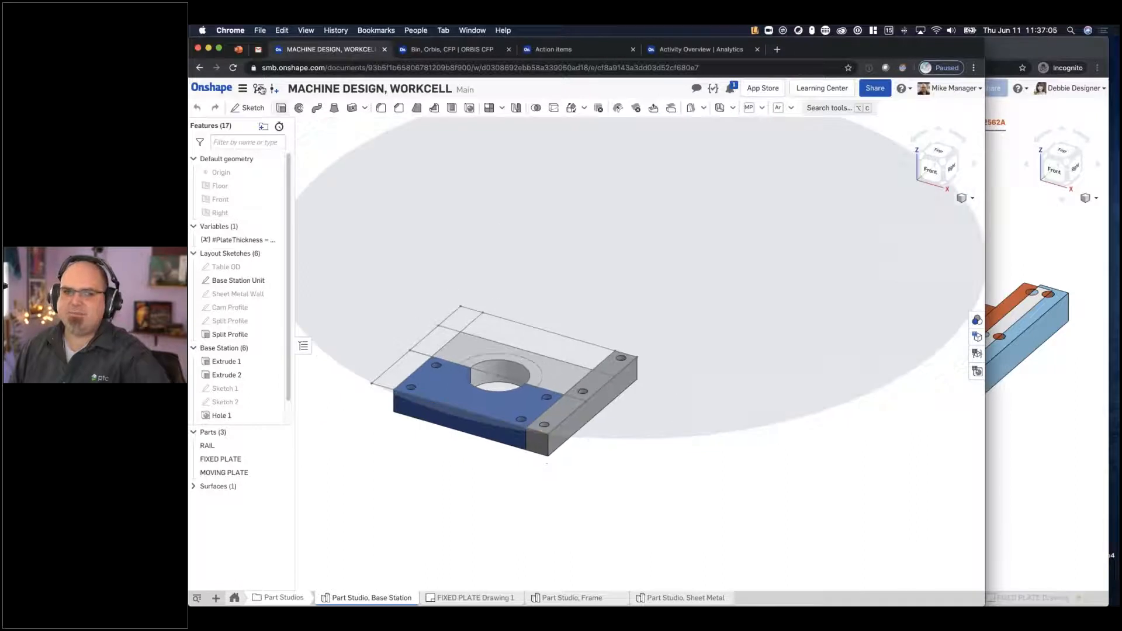
- Review the individual changes recorded for Main in the version history
left_click(259, 89)
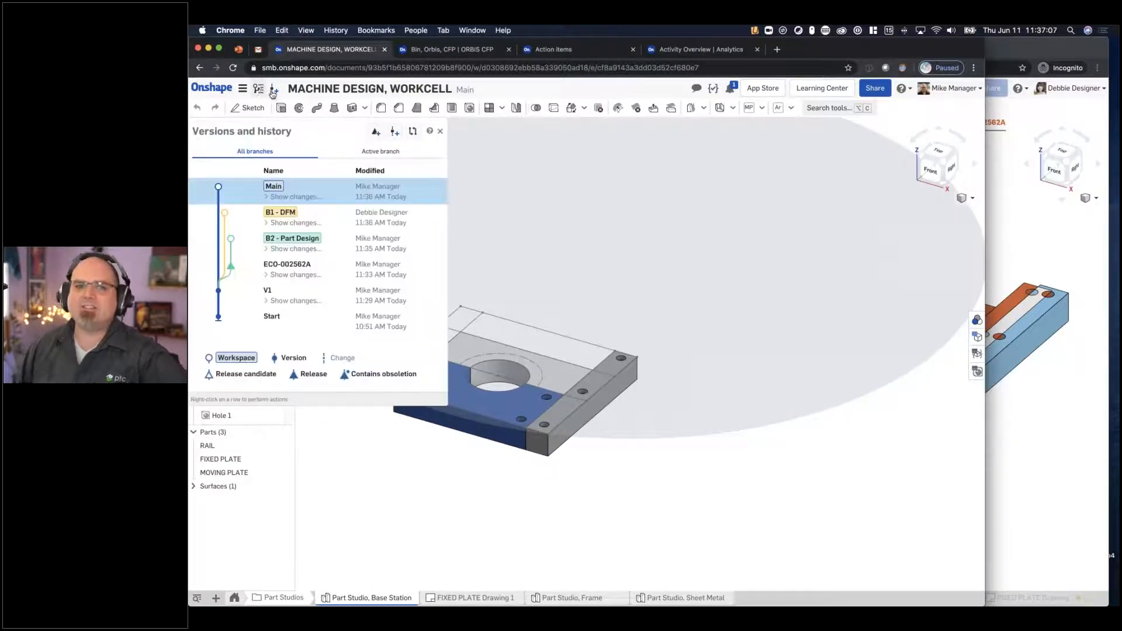
left_click(304, 196)
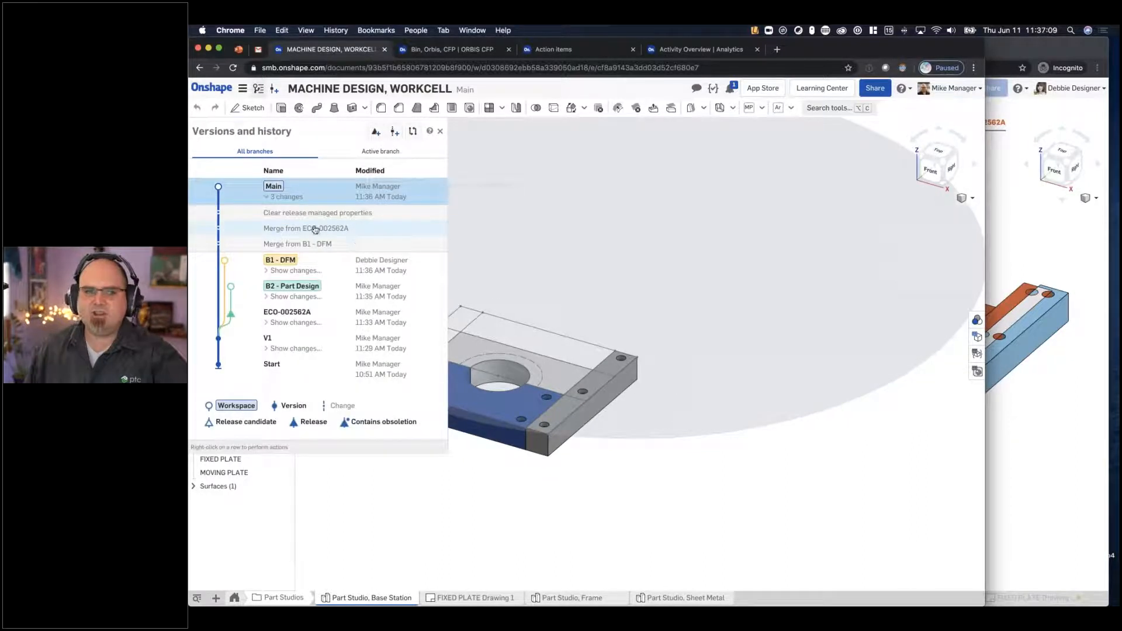
left_click(528, 488)
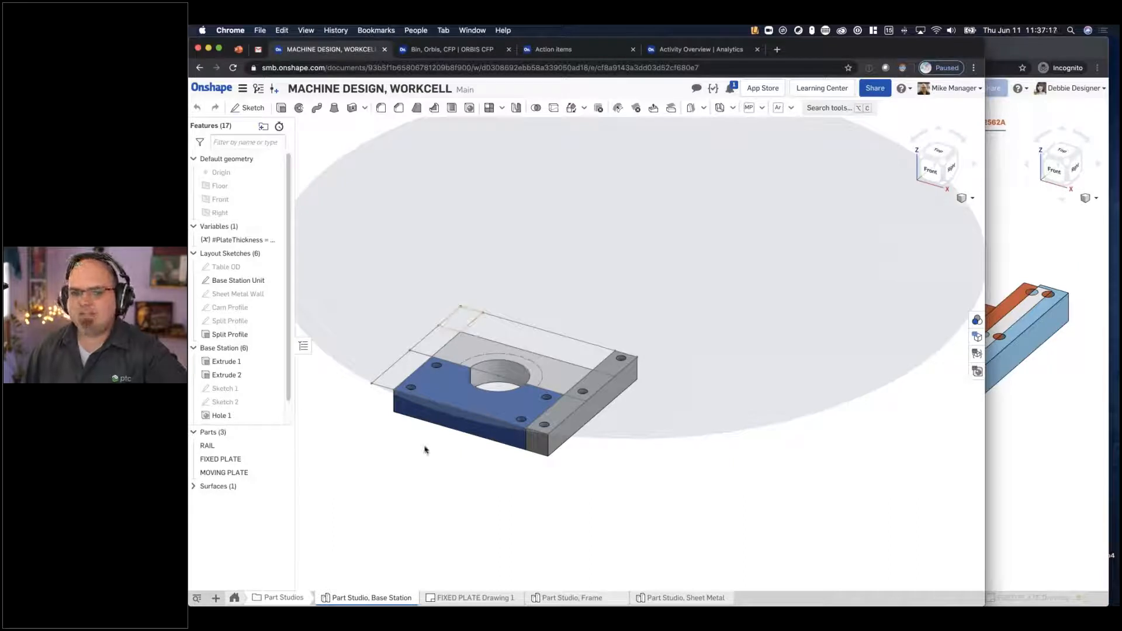
- Open FIXED PLATE Drawing 1 and update it from the current workspace
scroll(425, 450, "up", 3)
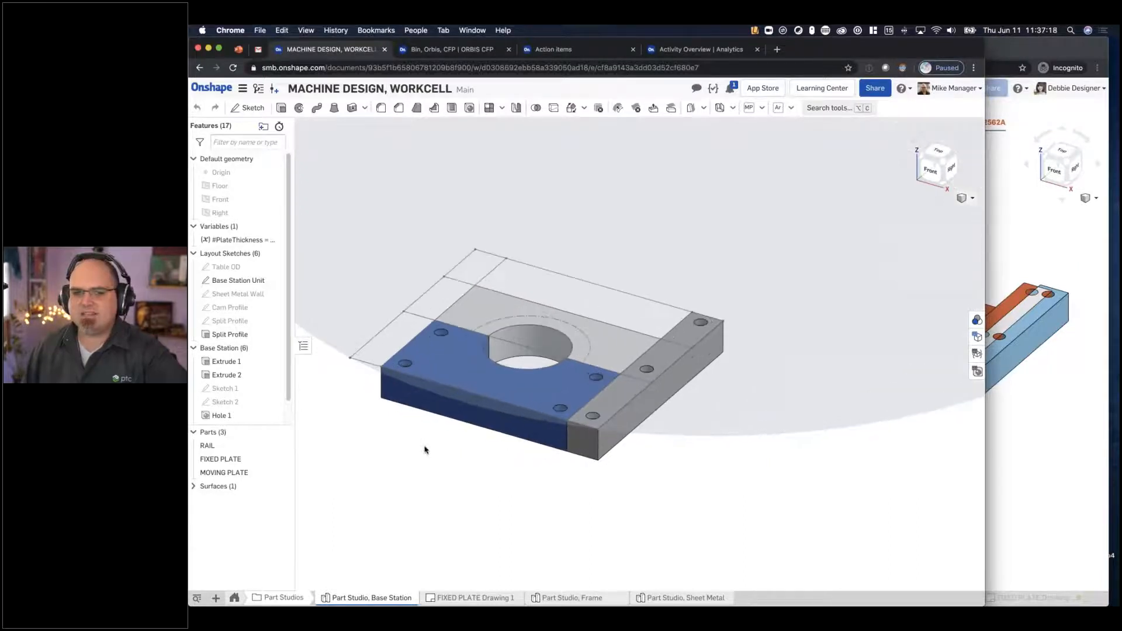
left_click(474, 598)
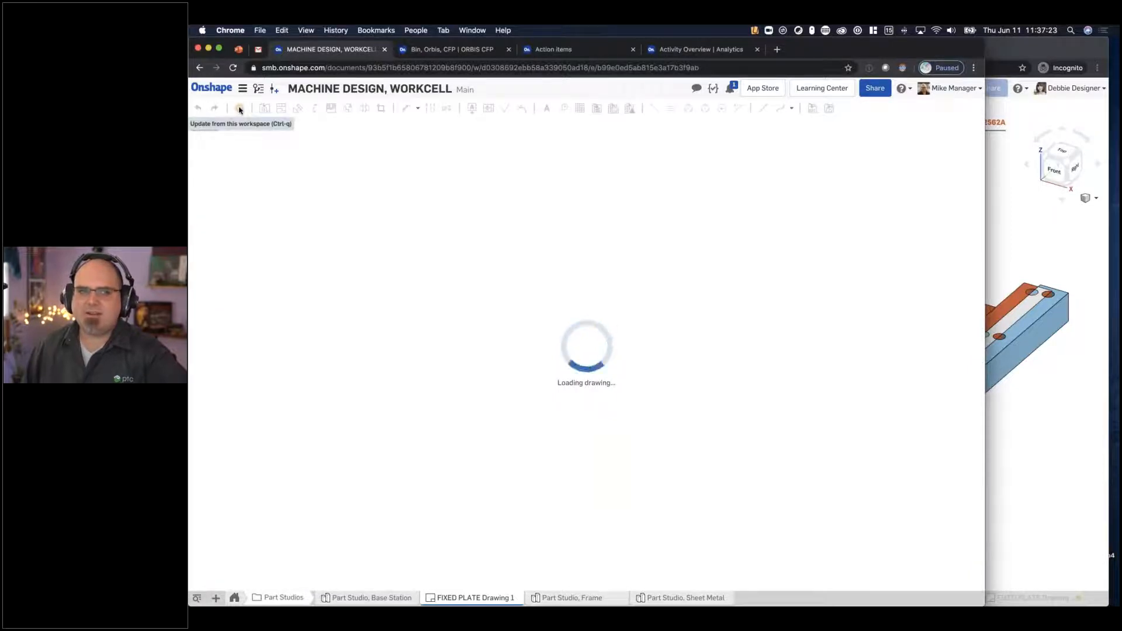
left_click(239, 108)
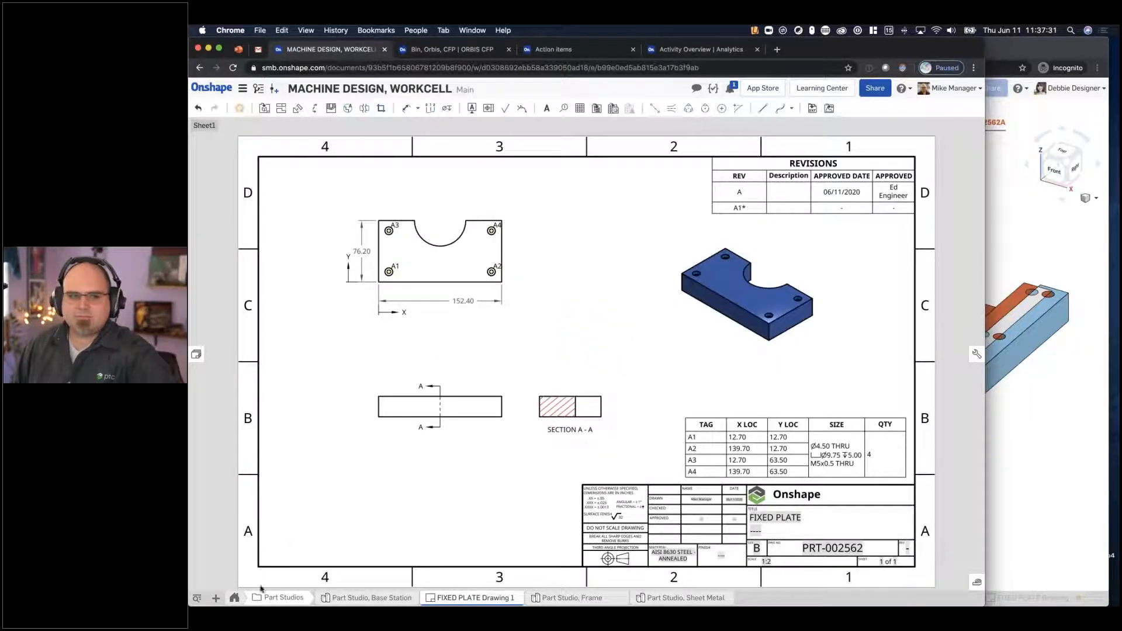
- Insert all parts of Part Studio, Base Station into the ASSY, BASE STATION assembly
left_click(234, 599)
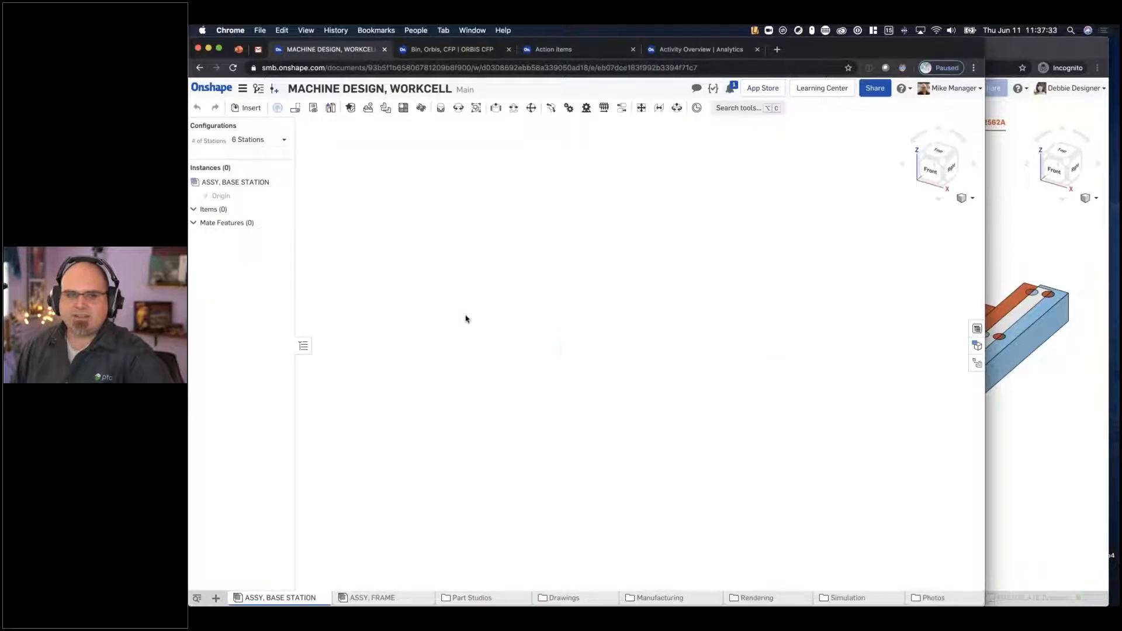
left_click(251, 109)
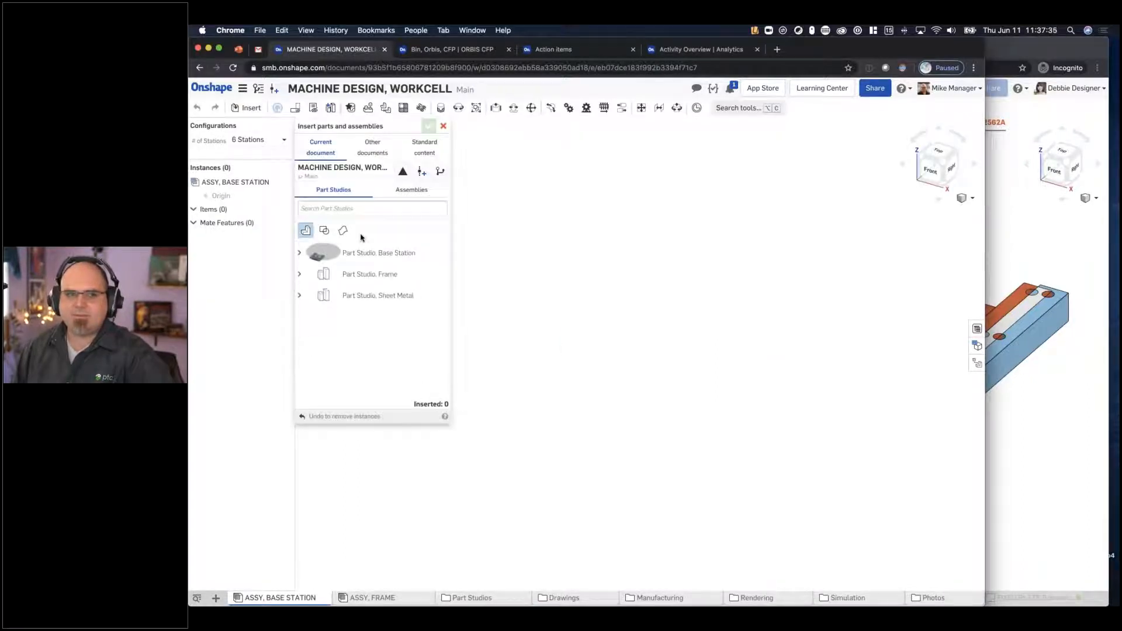
left_click(315, 253)
left_click(429, 126)
- Fix the FIXED PLATE instance in place and move the MOVING PLATE and RAIL away from it
scroll(670, 160, "down", 5)
right_click(534, 384)
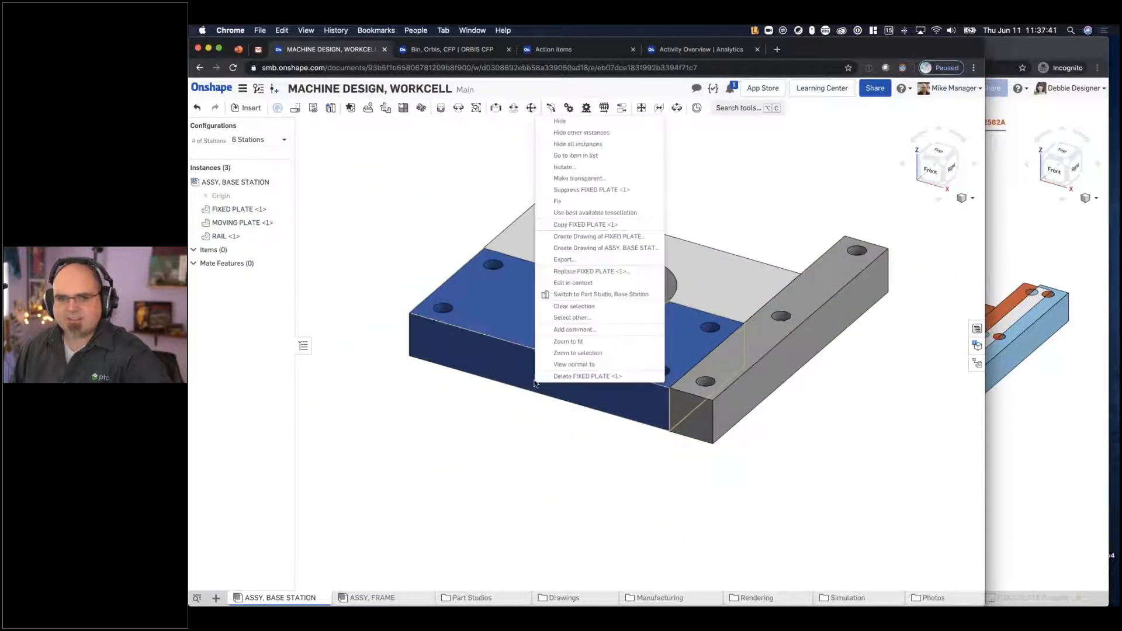
left_click(556, 201)
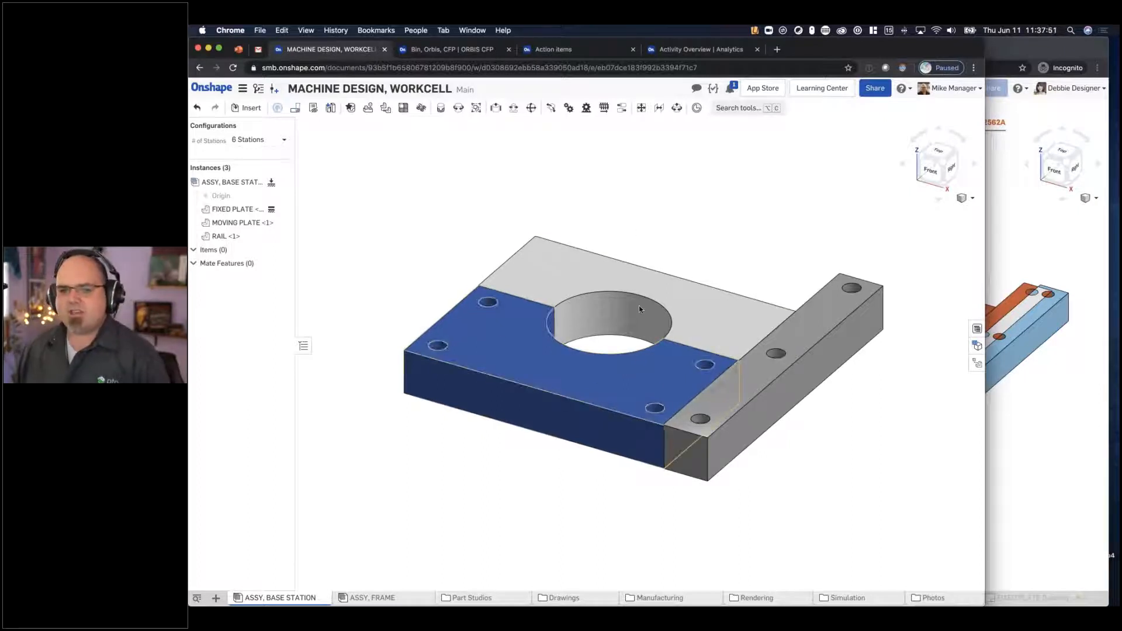
left_click_drag(709, 308, 712, 200)
left_click_drag(836, 420, 844, 438)
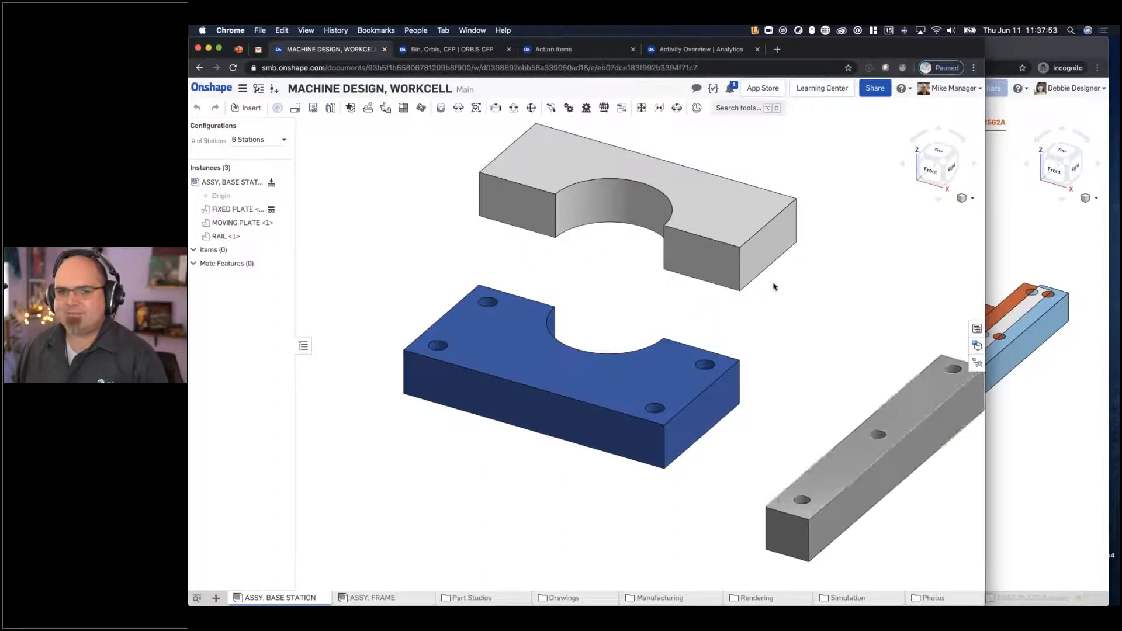
middle_click_drag(663, 183, 585, 178)
scroll(787, 258, "down", 3)
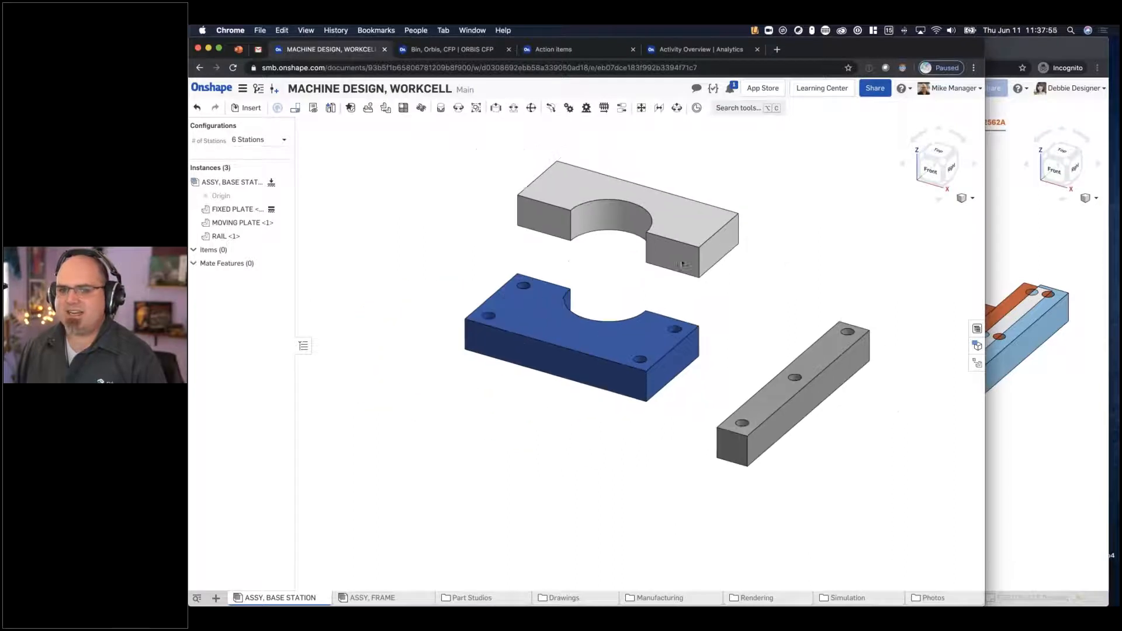
scroll(586, 282, "up", 2)
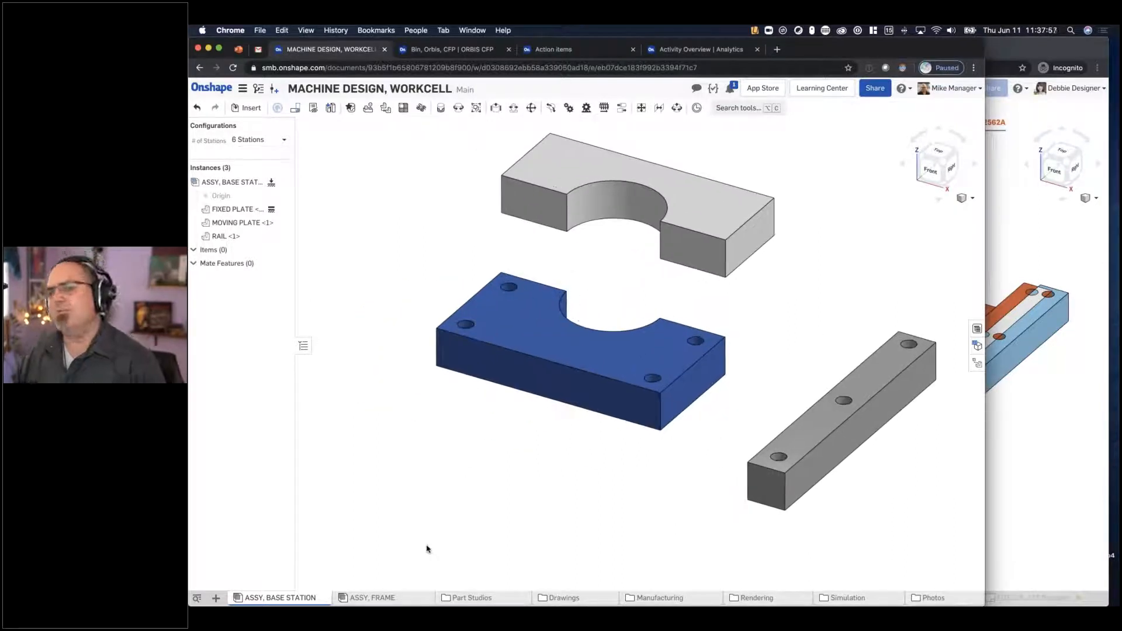
left_click(1044, 462)
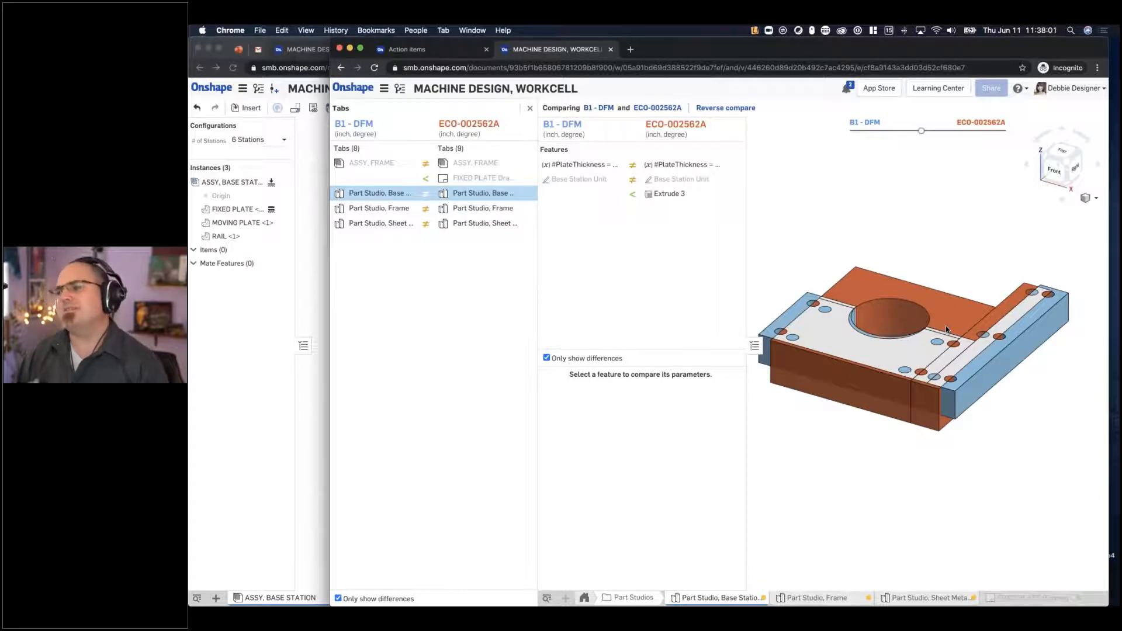
left_click(317, 300)
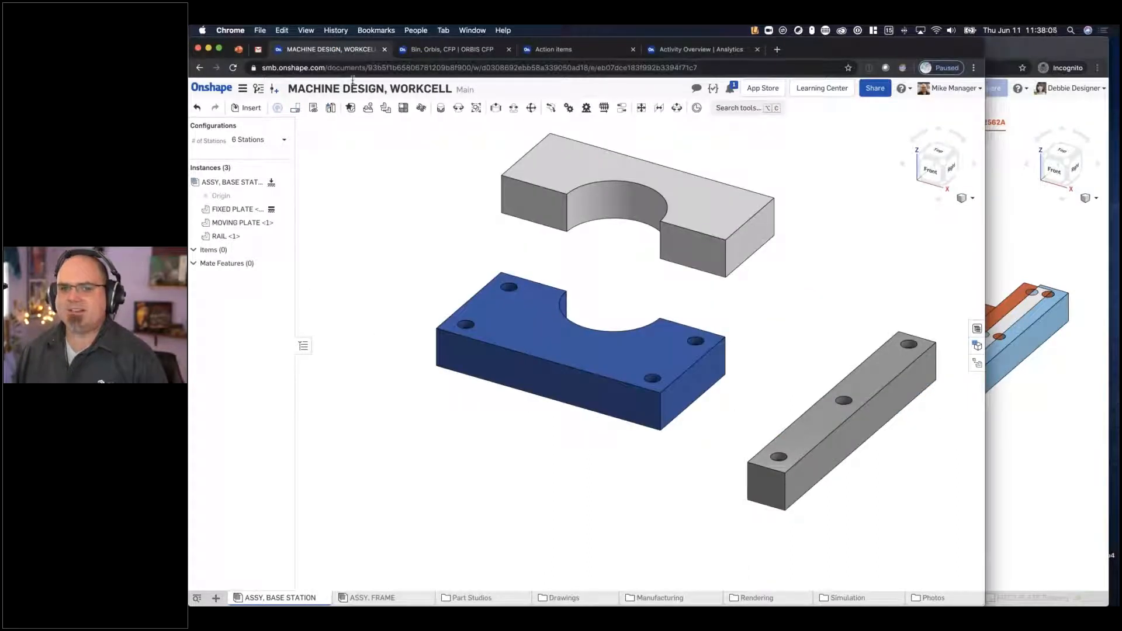
- Add a Fastened mate between the lower front corner of the FIXED PLATE and the matching corner of the RAIL's end face
left_click(441, 109)
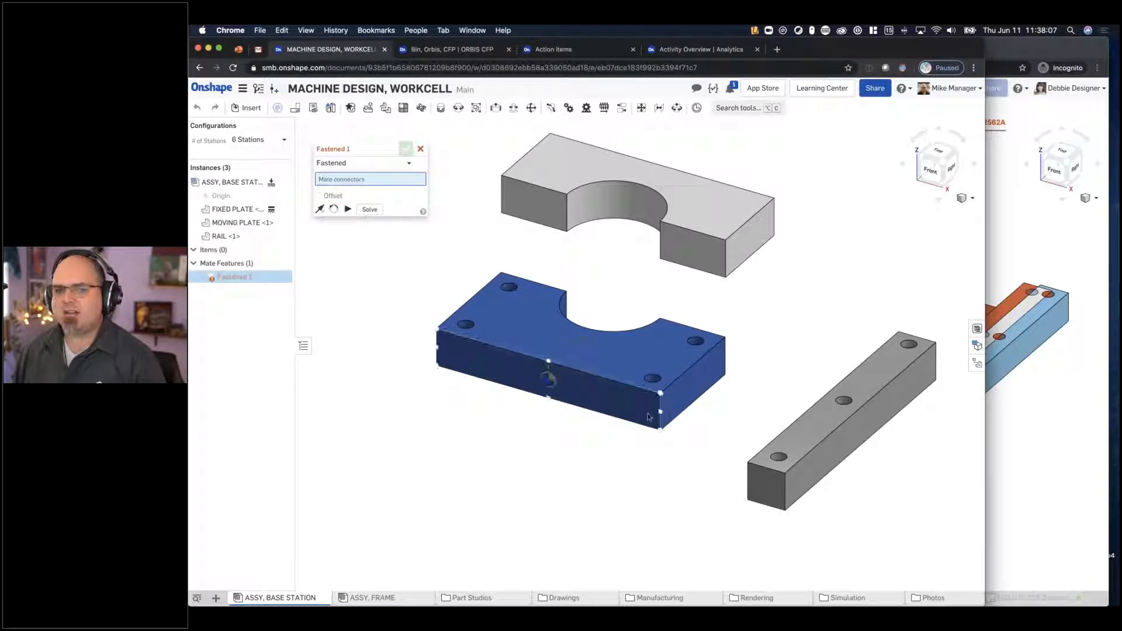
left_click(748, 500)
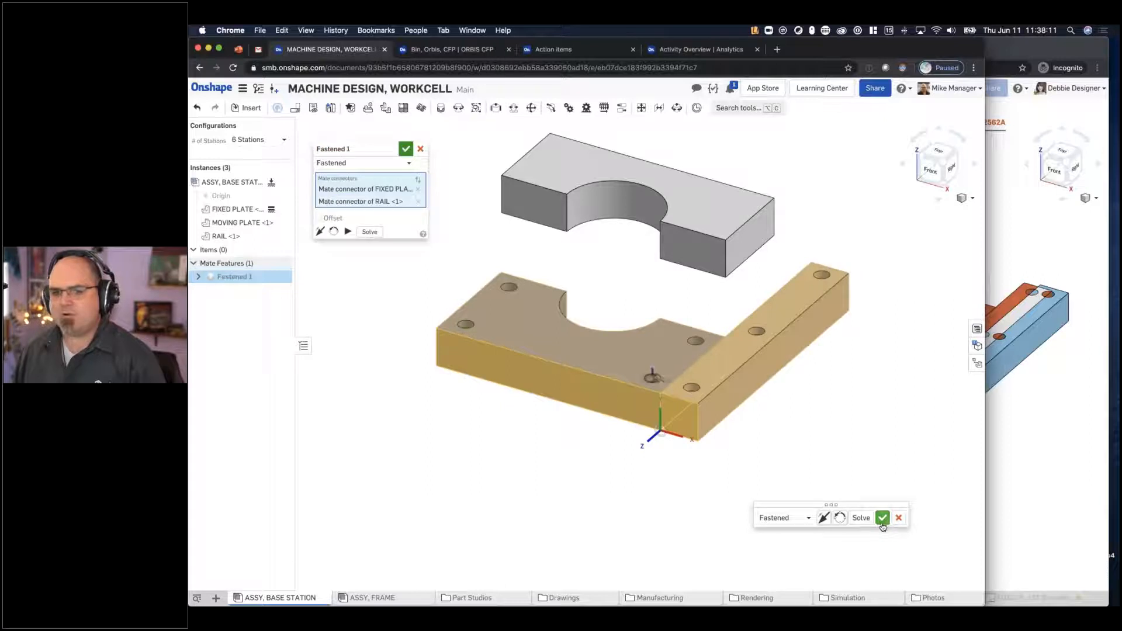
key("Return")
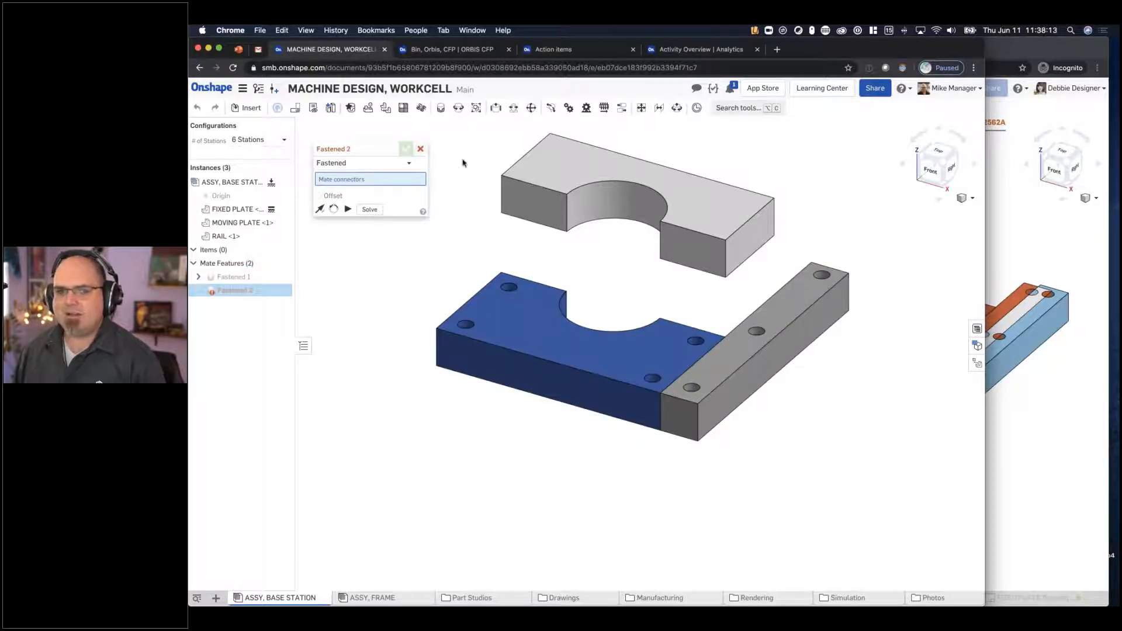
left_click(420, 149)
left_click(737, 382)
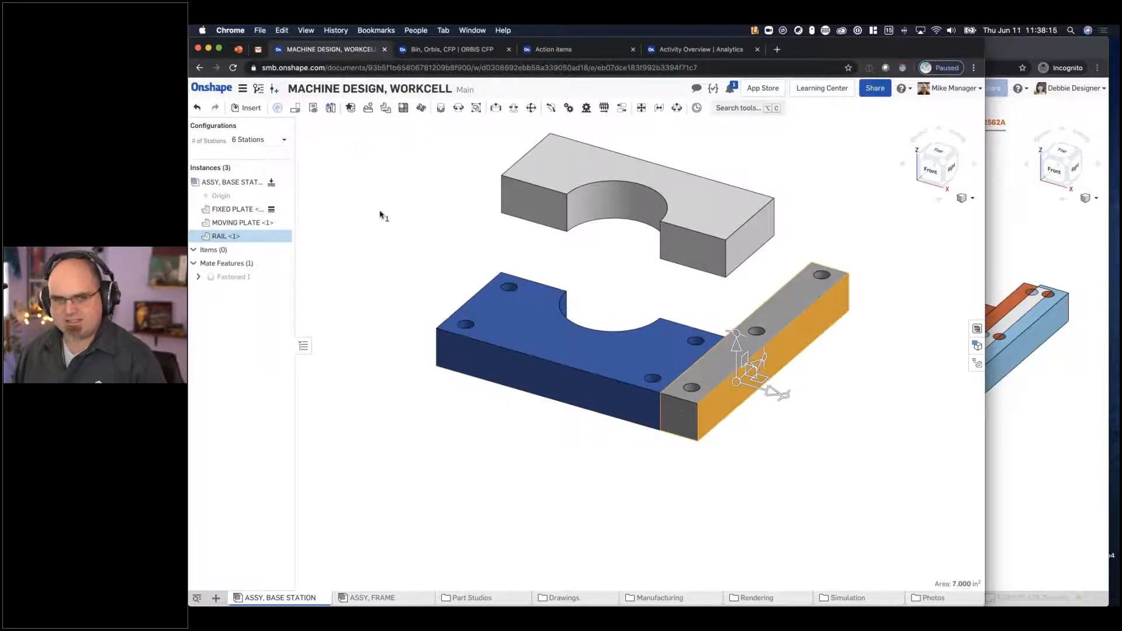
- Duplicate the RAIL instance in the assembly and display the bill of materials beside the model
key("ctrl+c")
key("ctrl+v")
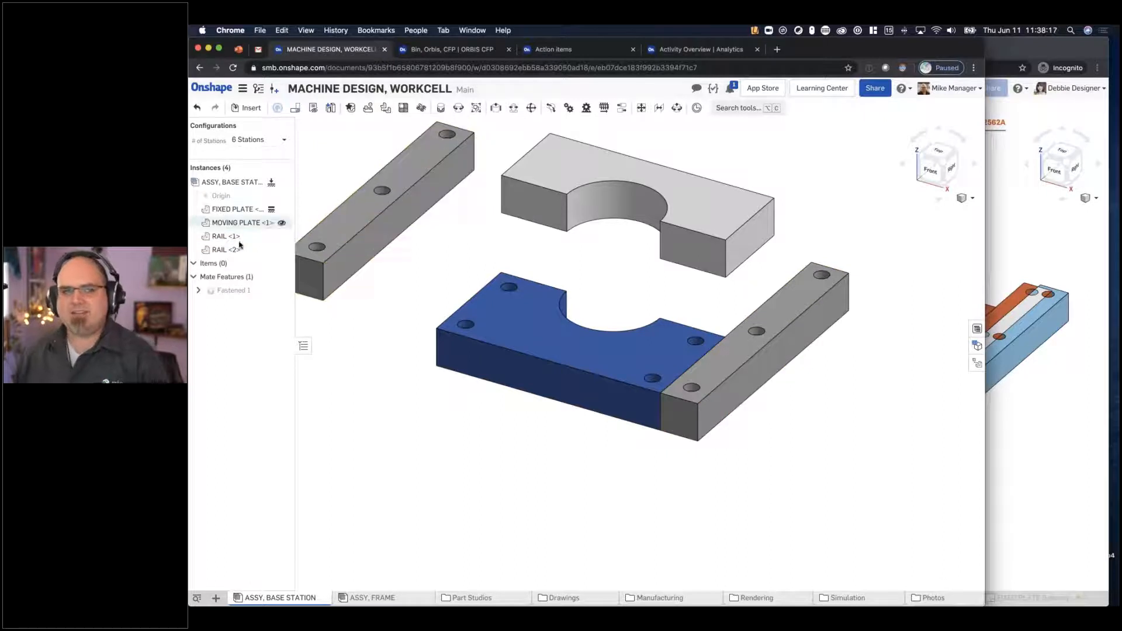
left_click(977, 328)
left_click_drag(986, 322, 1108, 322)
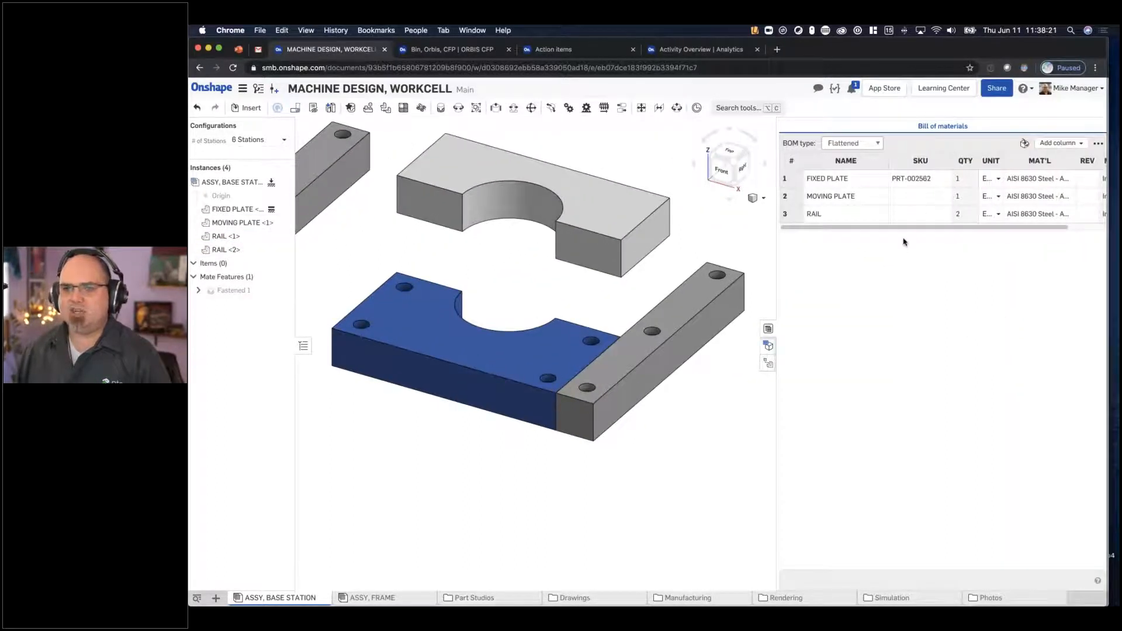
- Add a Fastened mate between the second RAIL's lower front corner and the FIXED PLATE's free lower front corner, opposite the first RAIL
scroll(683, 281, "down", 3)
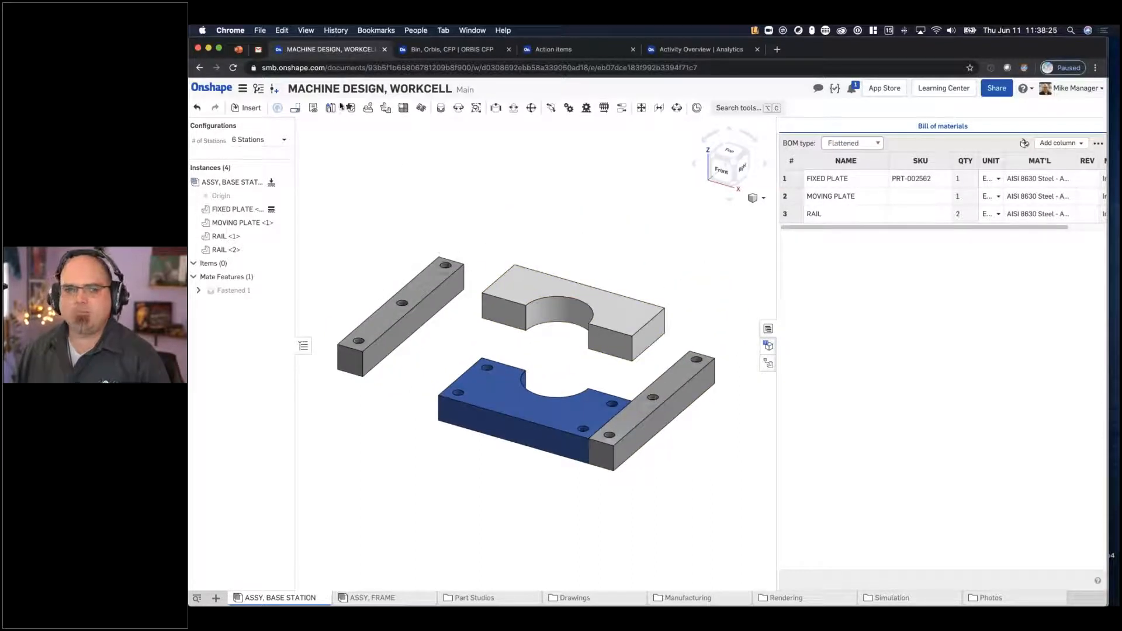
left_click(443, 108)
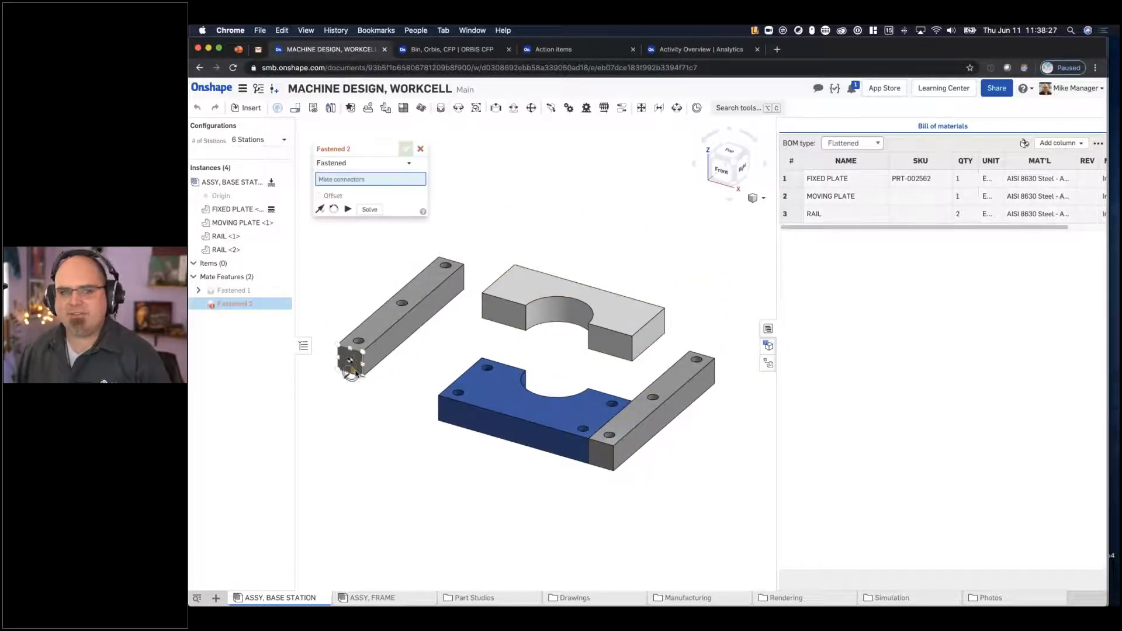
left_click(363, 377)
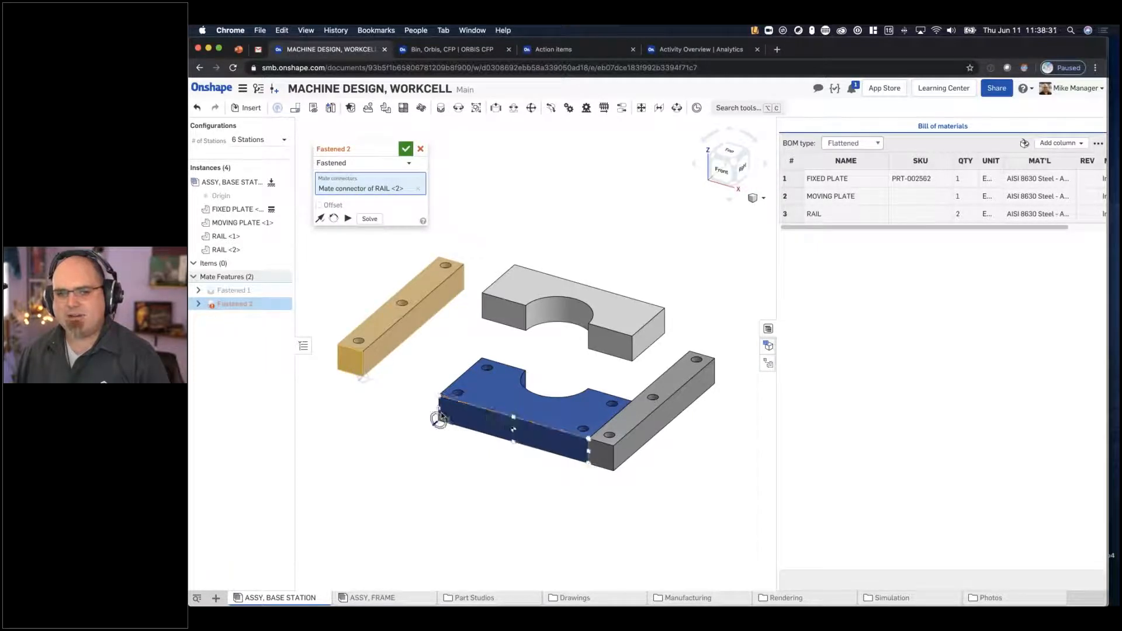
left_click(439, 418)
left_click(567, 369)
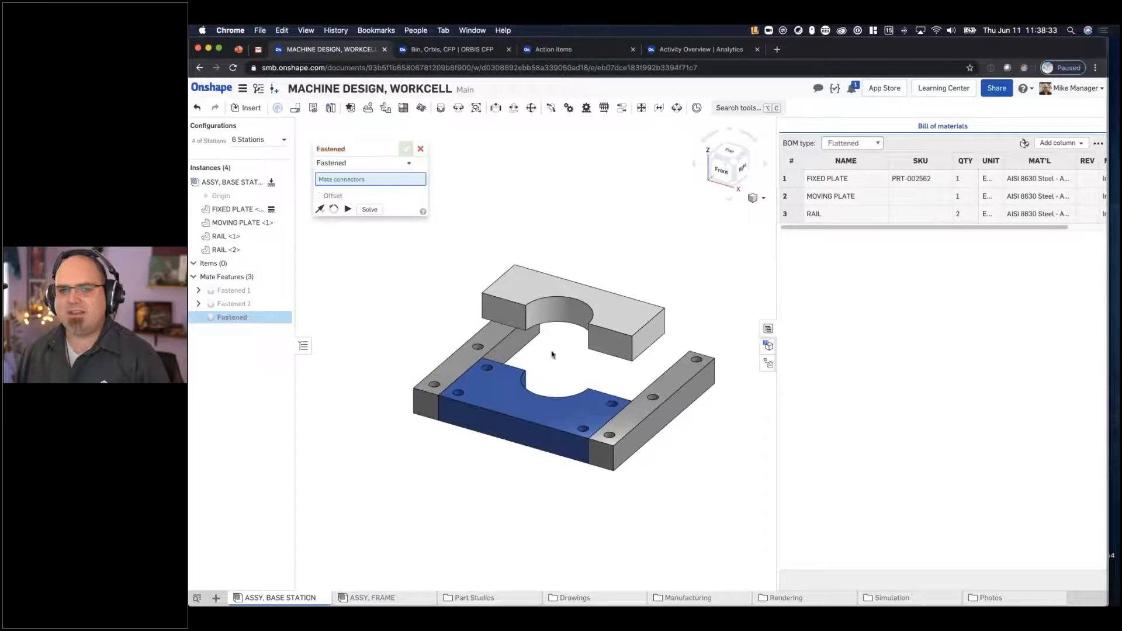
key("Escape")
- Move the MOVING PLATE clear and add a Slider mate between its face beside the semicircular cutout and the matching FIXED PLATE face
scroll(594, 320, "up", 5)
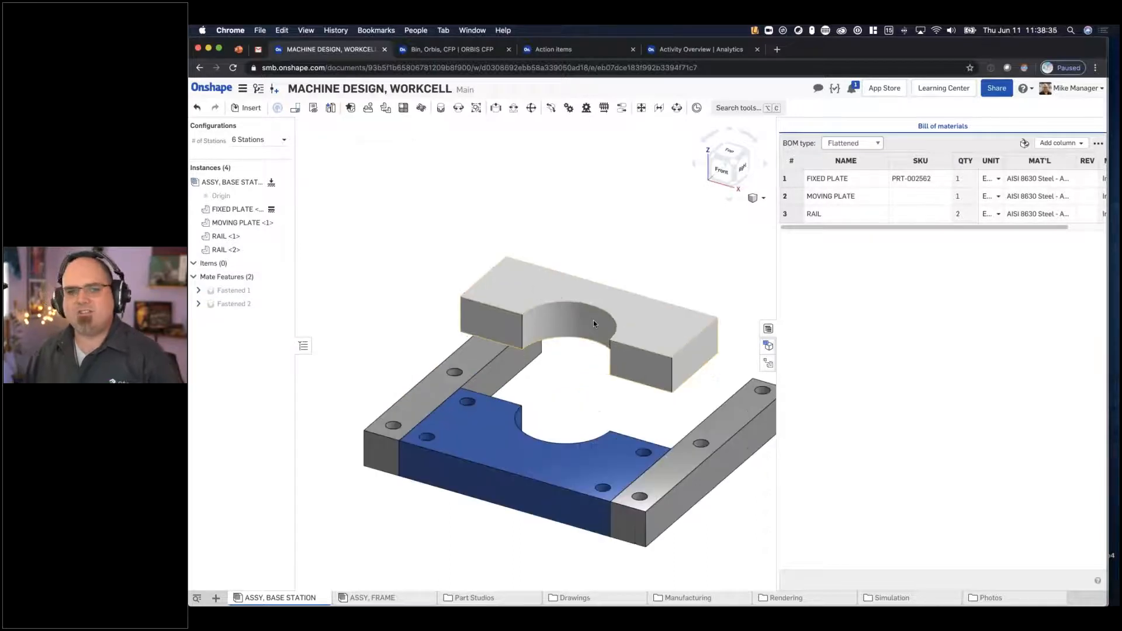
middle_click_drag(606, 299, 579, 287)
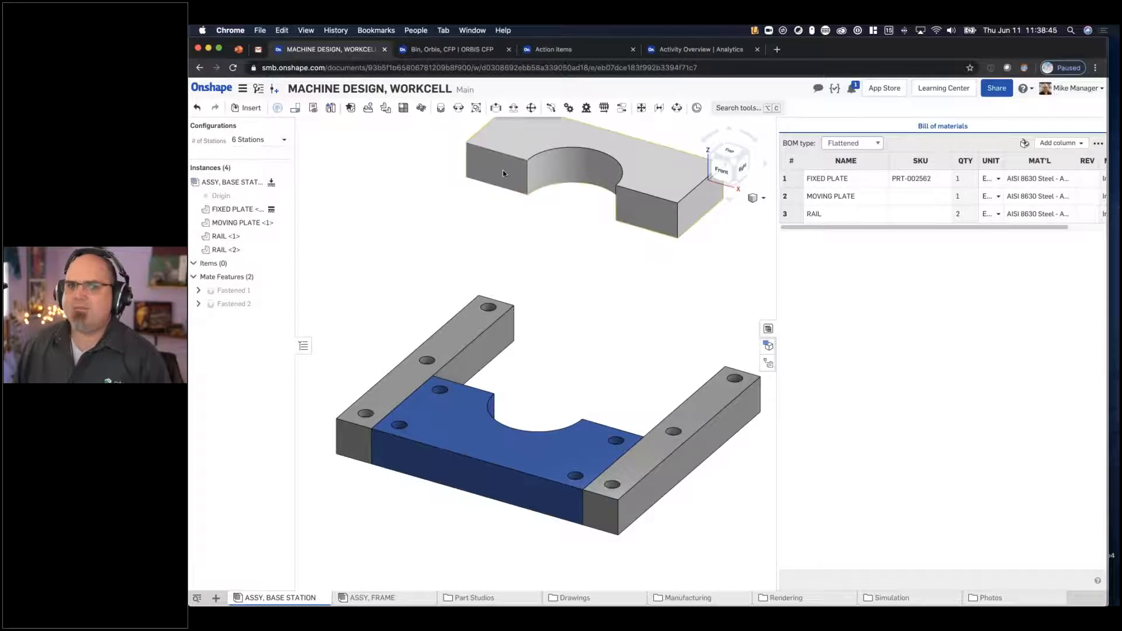
left_click(495, 109)
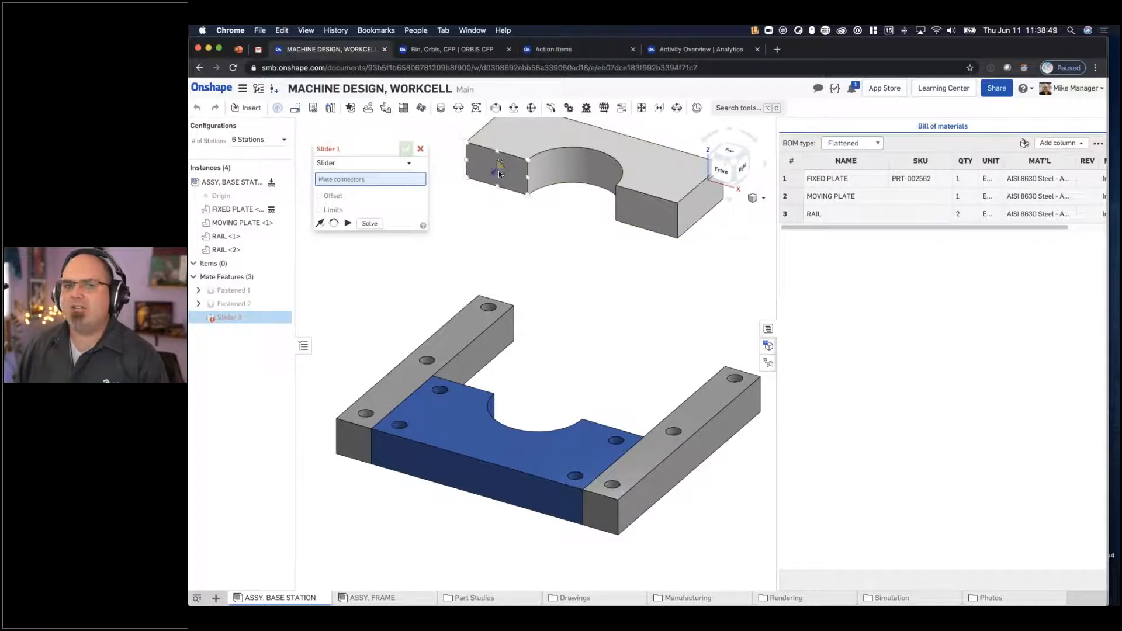
left_click(499, 173)
right_click_drag(571, 283, 652, 387)
left_click(625, 377)
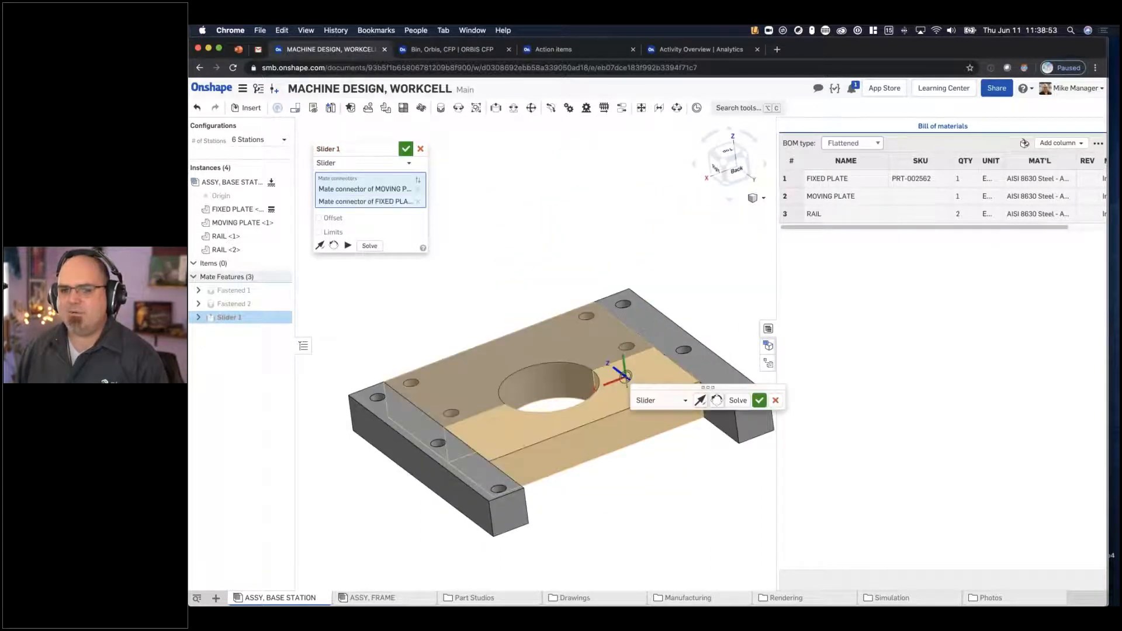
- Limit the Slider mate's Z travel to a minimum of -4 in and a maximum of 0 in and accept it
left_click(331, 232)
left_click(379, 246)
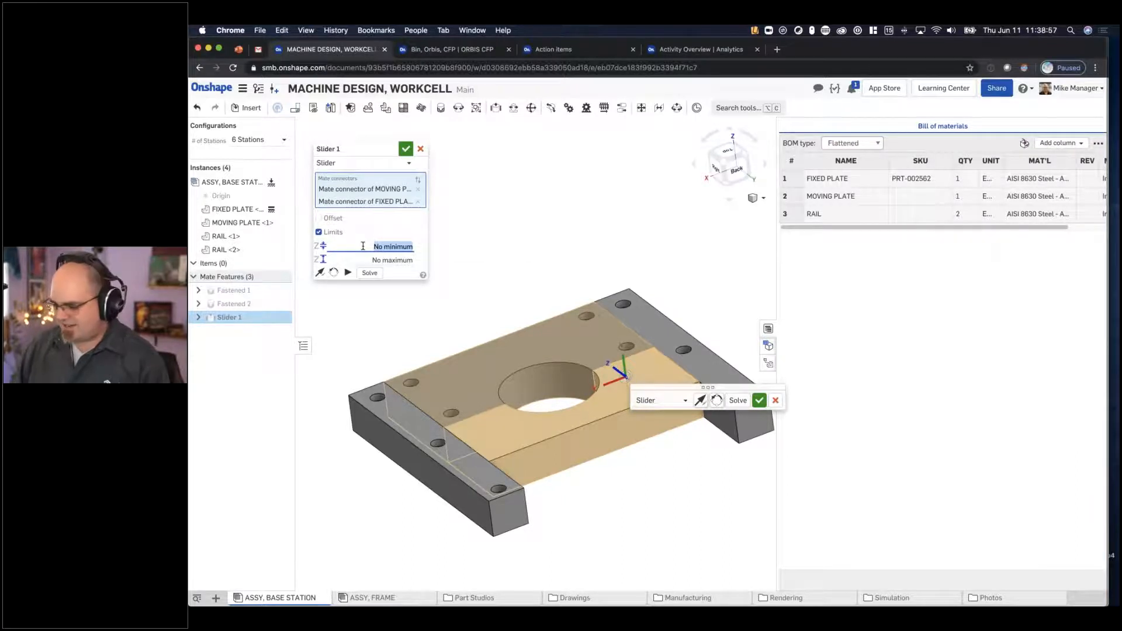
type("-4")
key("Tab")
type("0")
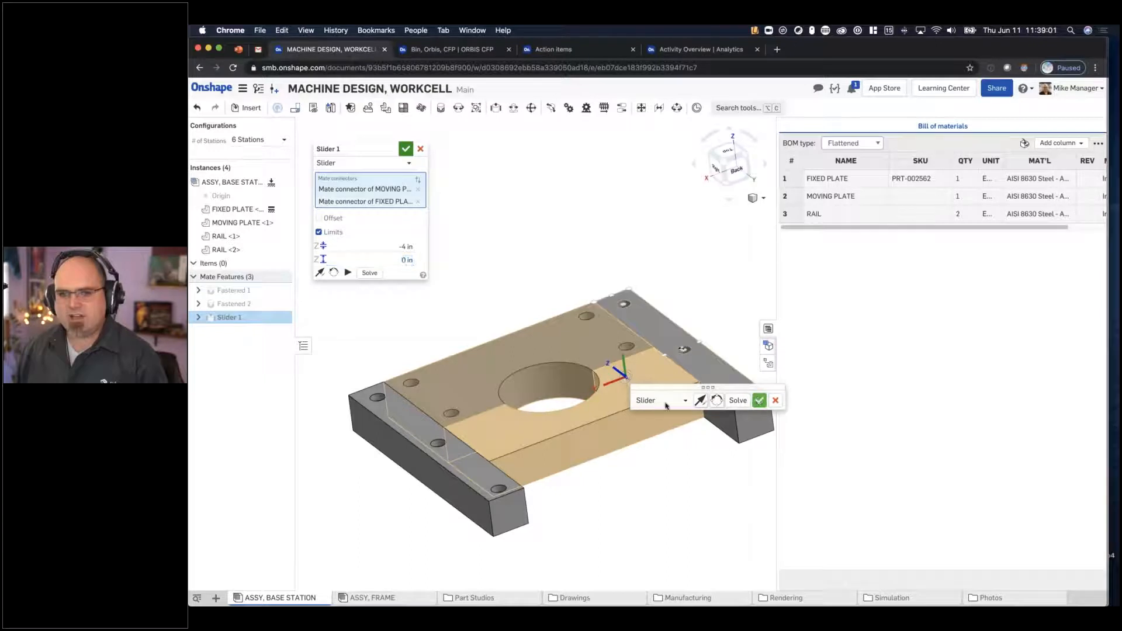
left_click(759, 400)
left_click_drag(648, 397, 600, 355)
left_click(421, 149)
right_click_drag(440, 191, 544, 263)
right_click_drag(506, 368, 705, 357)
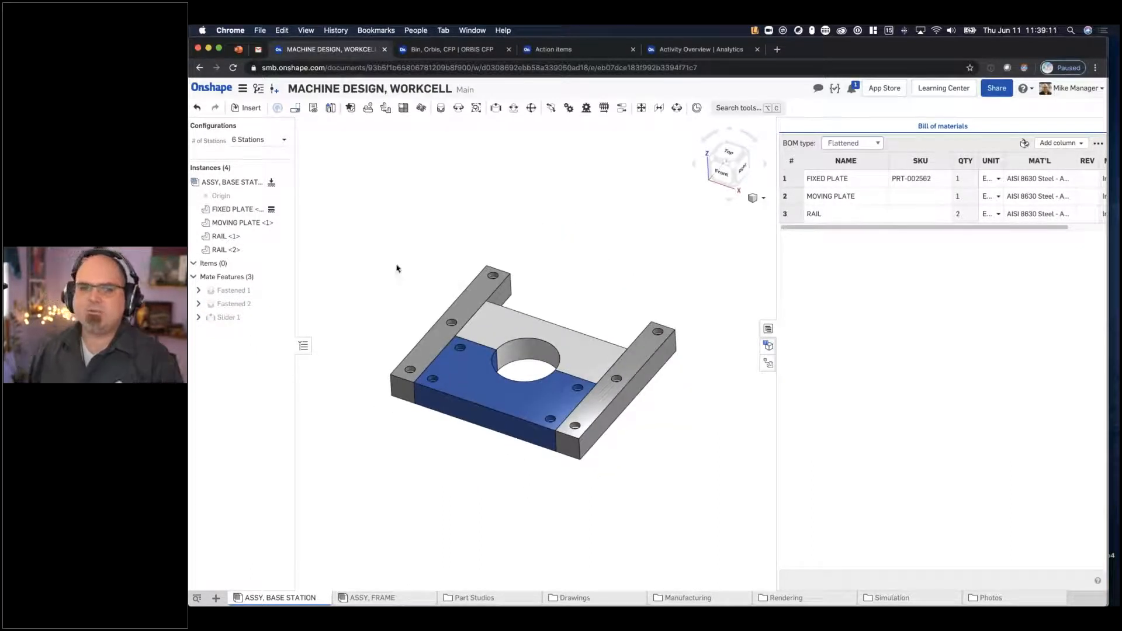
- Start inserting a component from other documents and open the COMMERICAL ITEMS folder
scroll(396, 268, "up", 1)
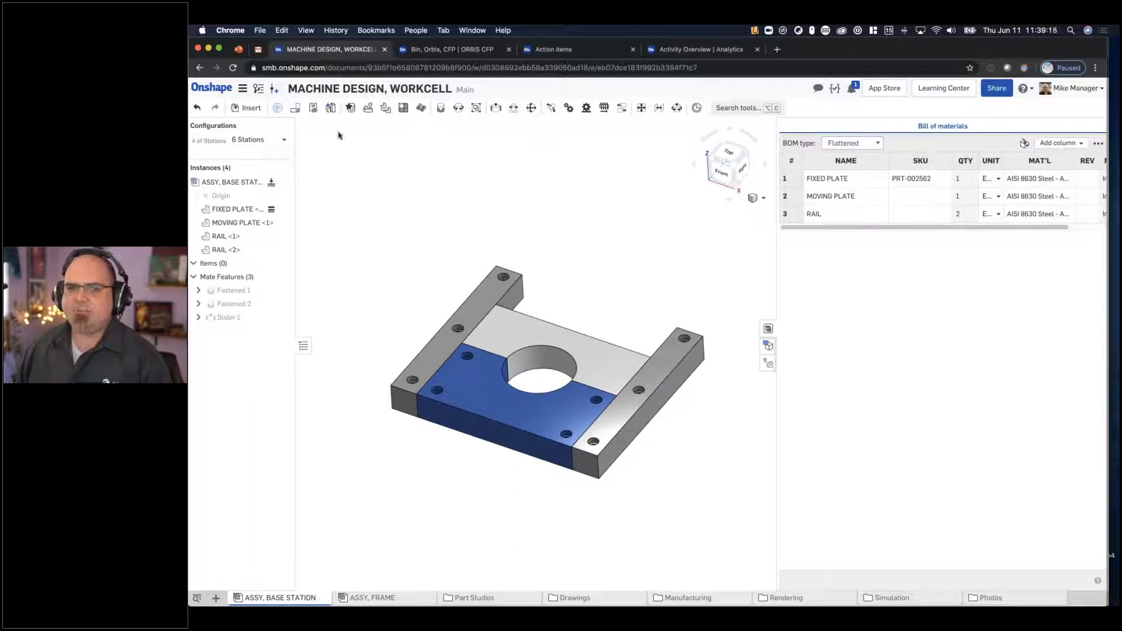
left_click(243, 107)
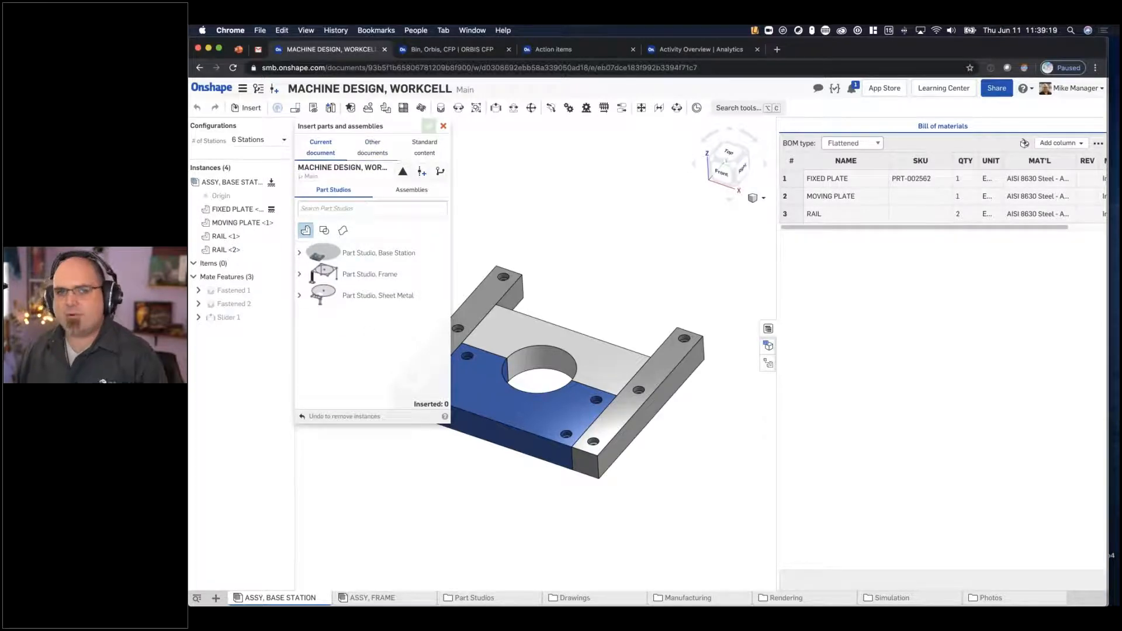
left_click(373, 147)
left_click(331, 194)
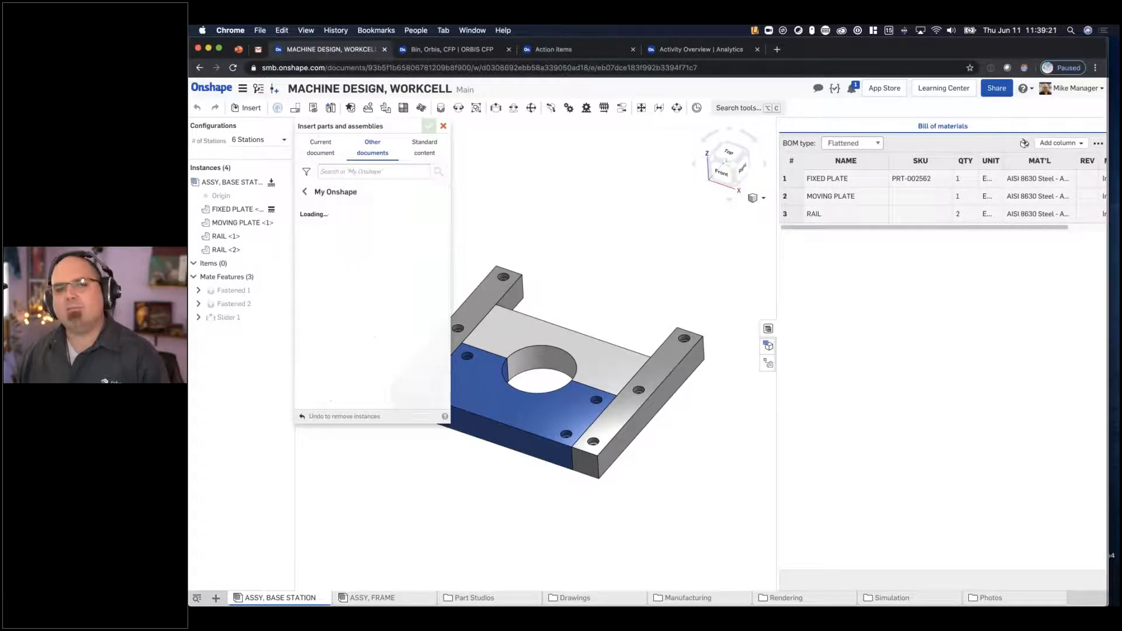
scroll(393, 377, "down", 2)
scroll(396, 379, "down", 1)
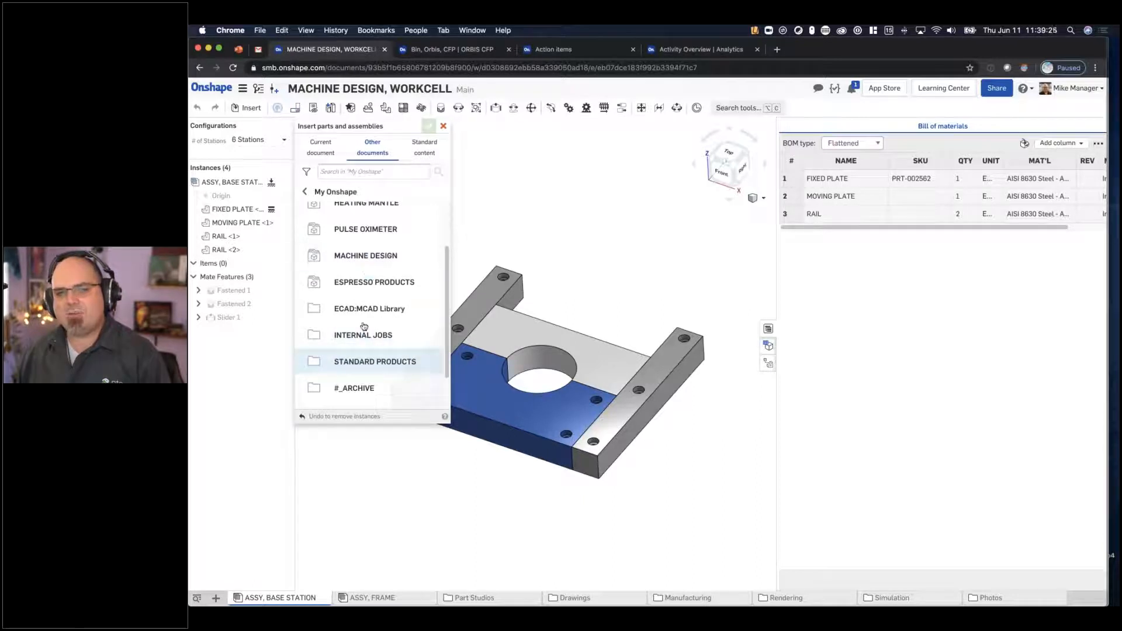
scroll(366, 307, "up", 2)
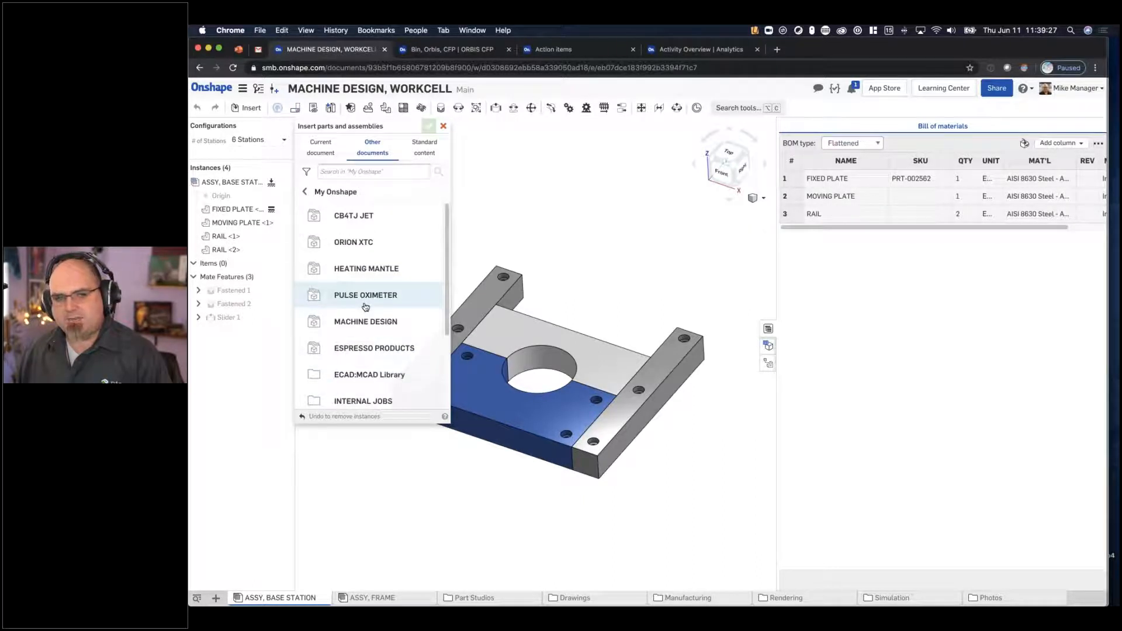
scroll(365, 307, "down", 4)
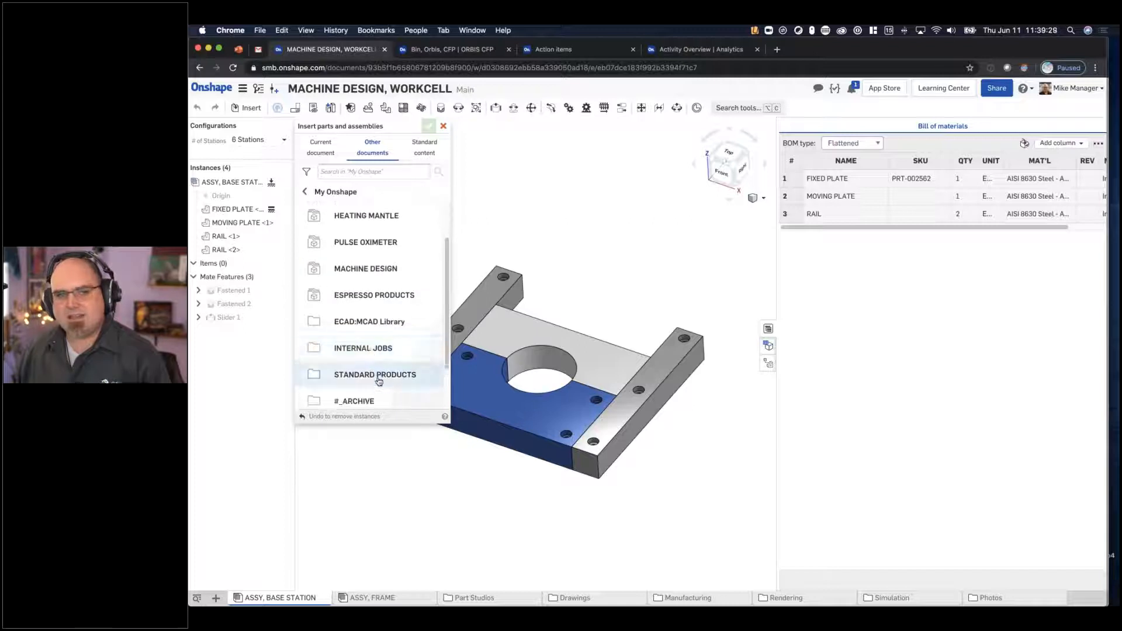
left_click(410, 369)
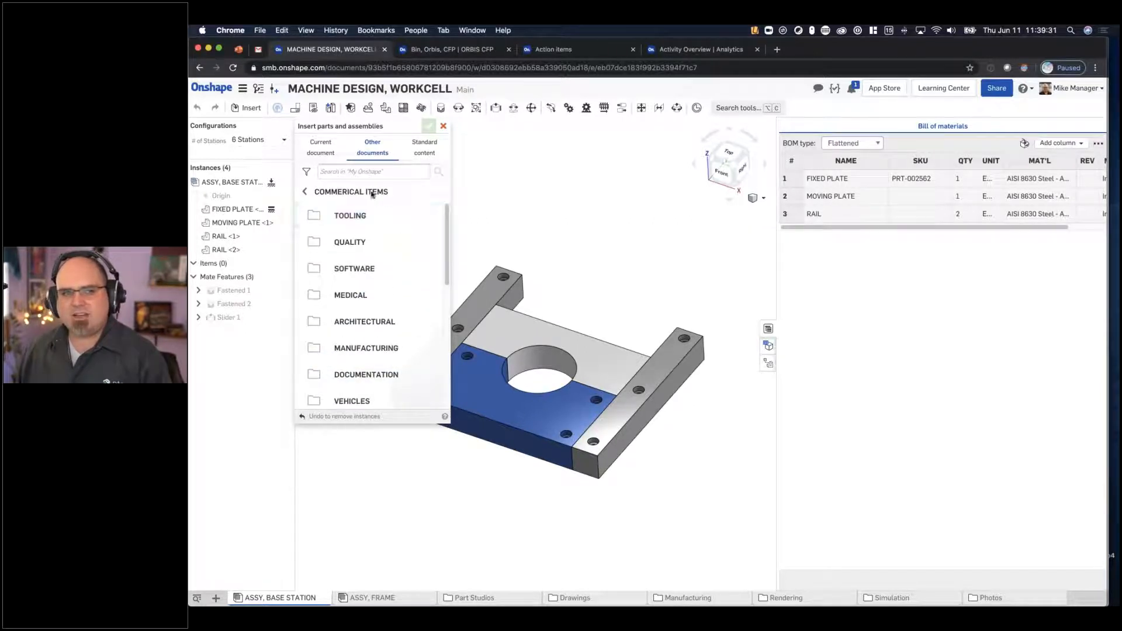
- Filter the search for assemblies whose supplier is Bühler Motor
left_click(307, 172)
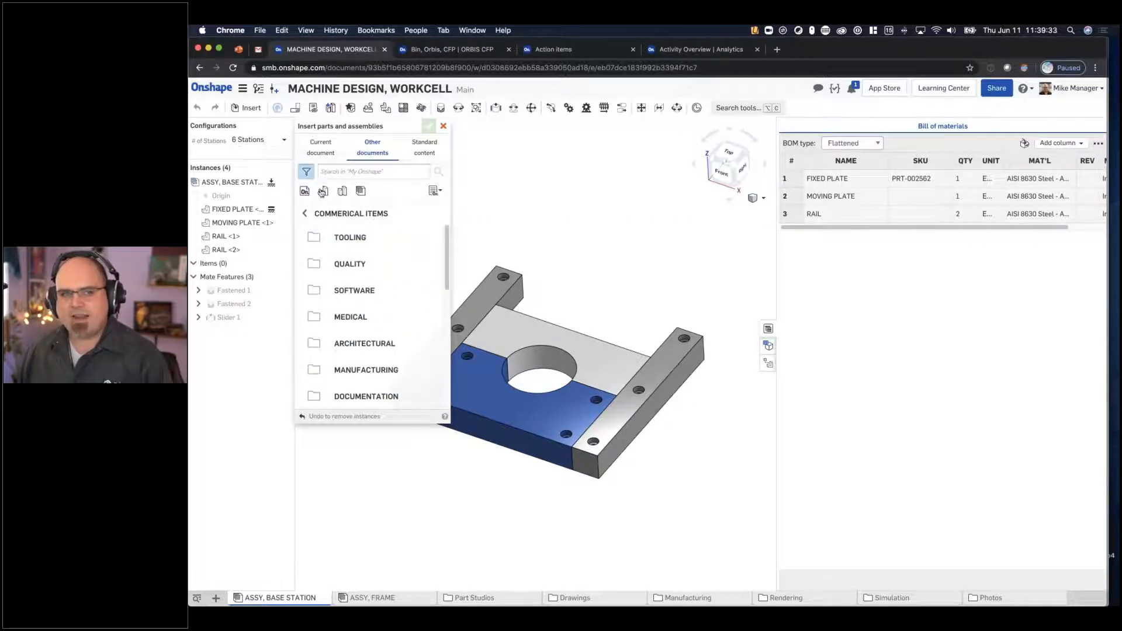
left_click(362, 171)
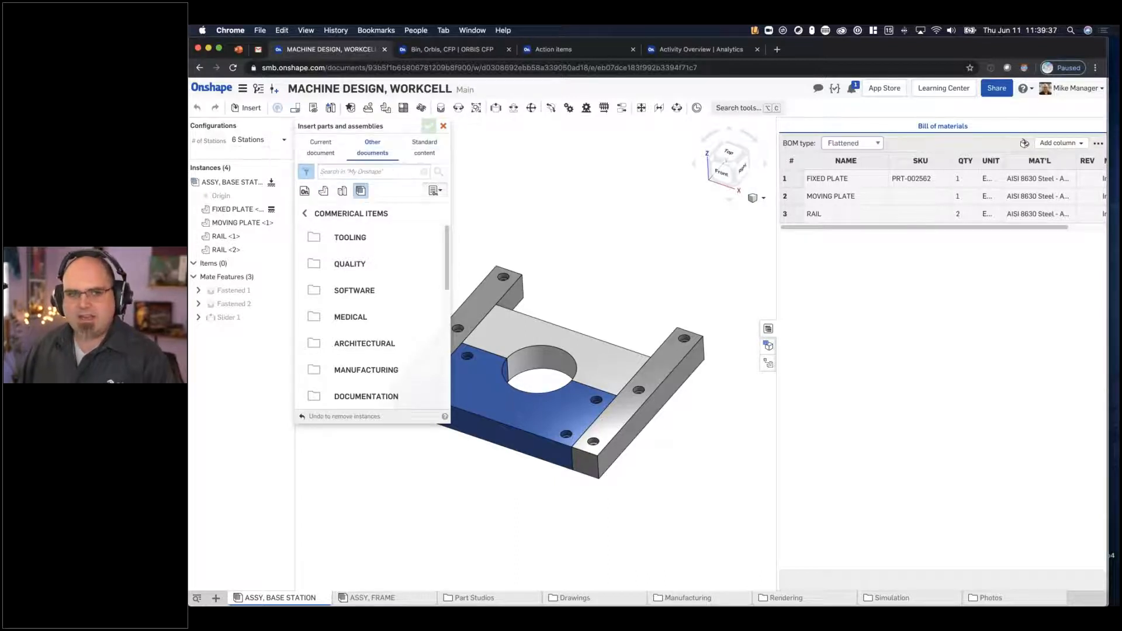
left_click(435, 191)
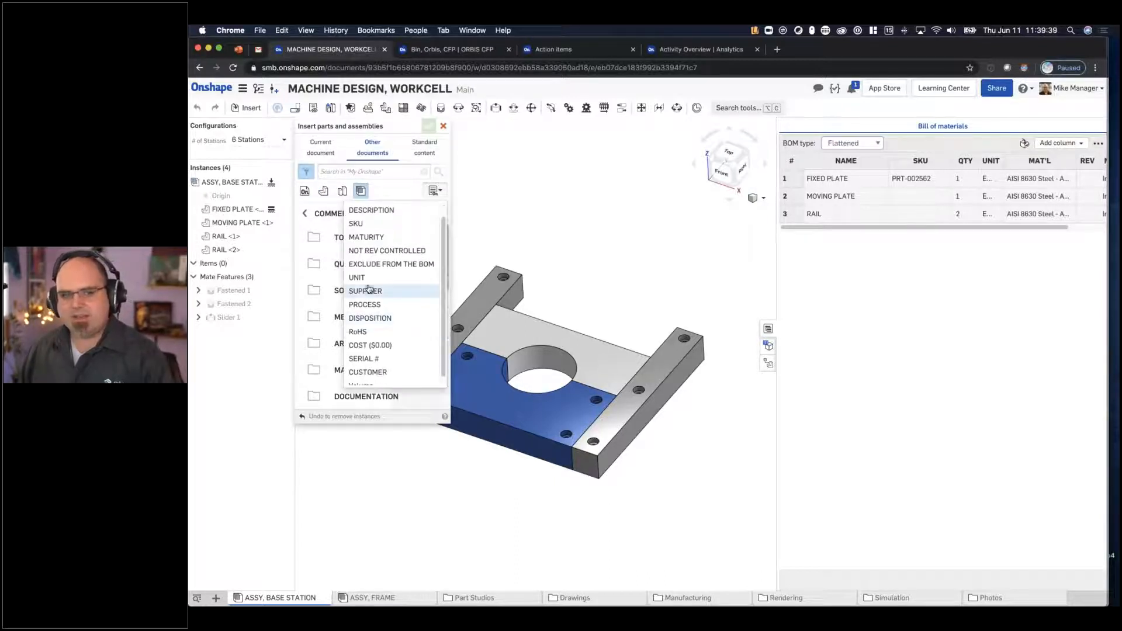
left_click(366, 291)
type("bu")
key("BackSpace")
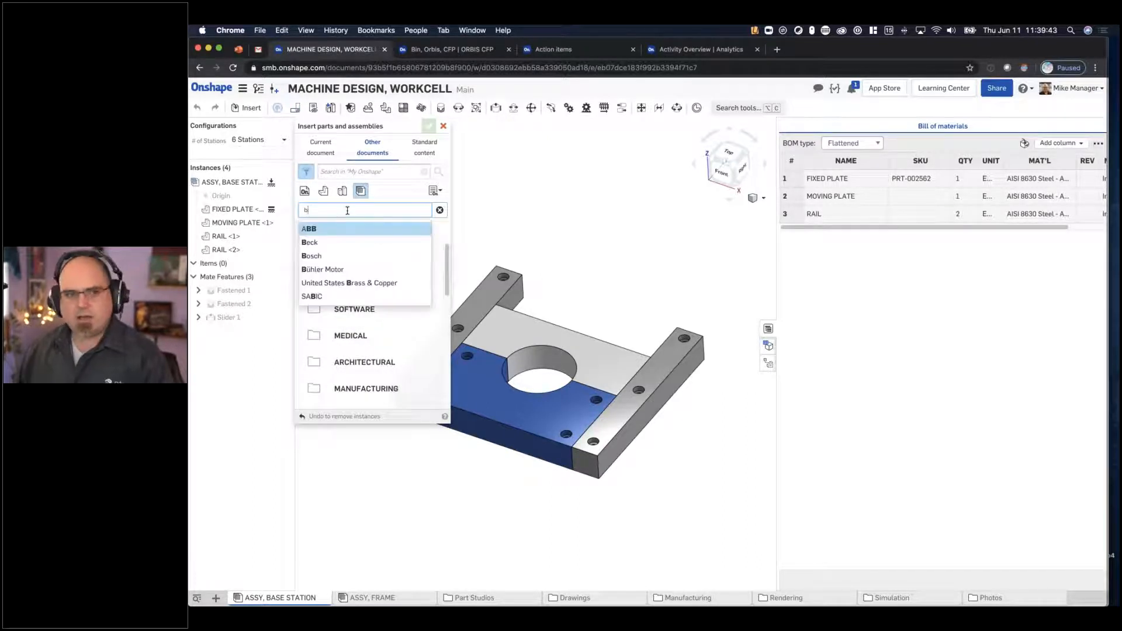
left_click(335, 270)
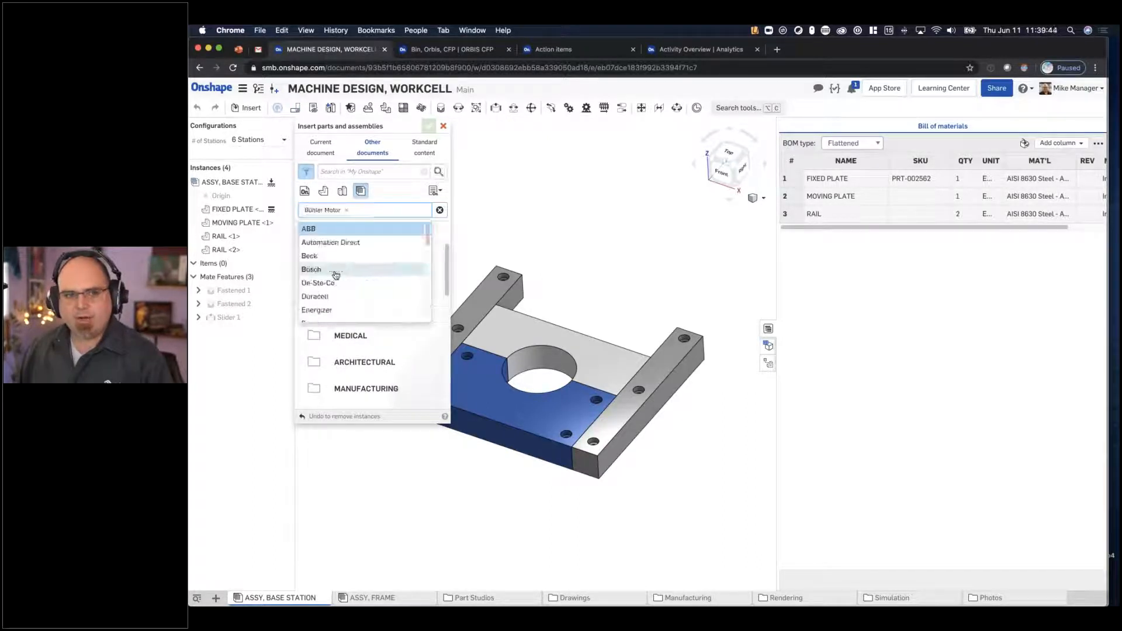
left_click(401, 190)
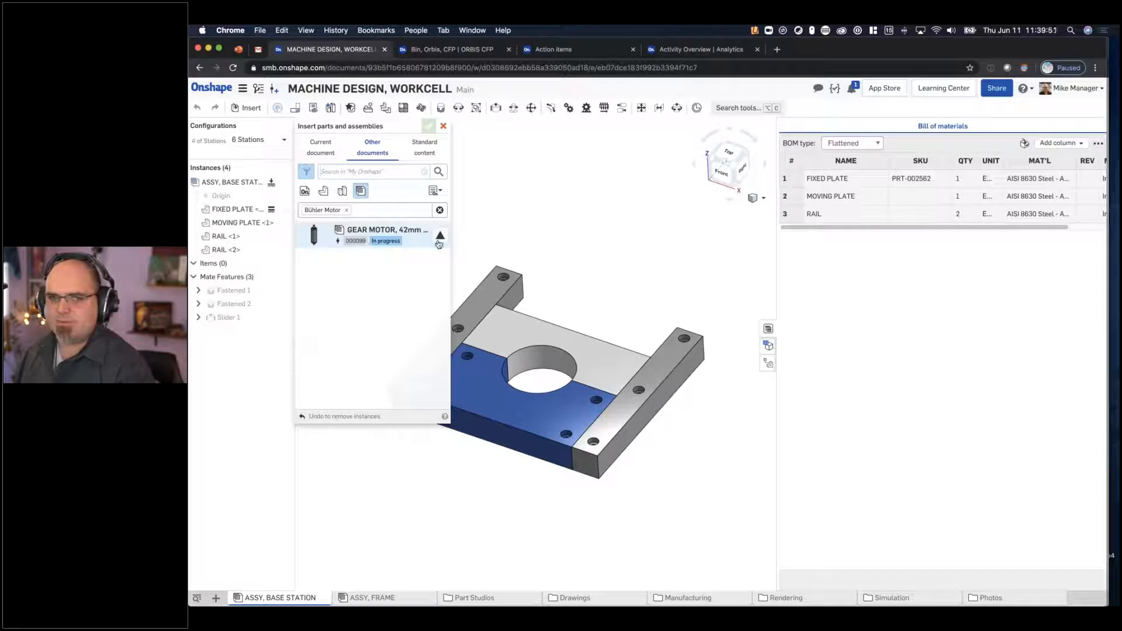
- Insert revision C of the 42 mm gear motor assembly 000099 into the base station assembly
left_click(374, 234)
left_click(398, 192)
left_click(342, 231)
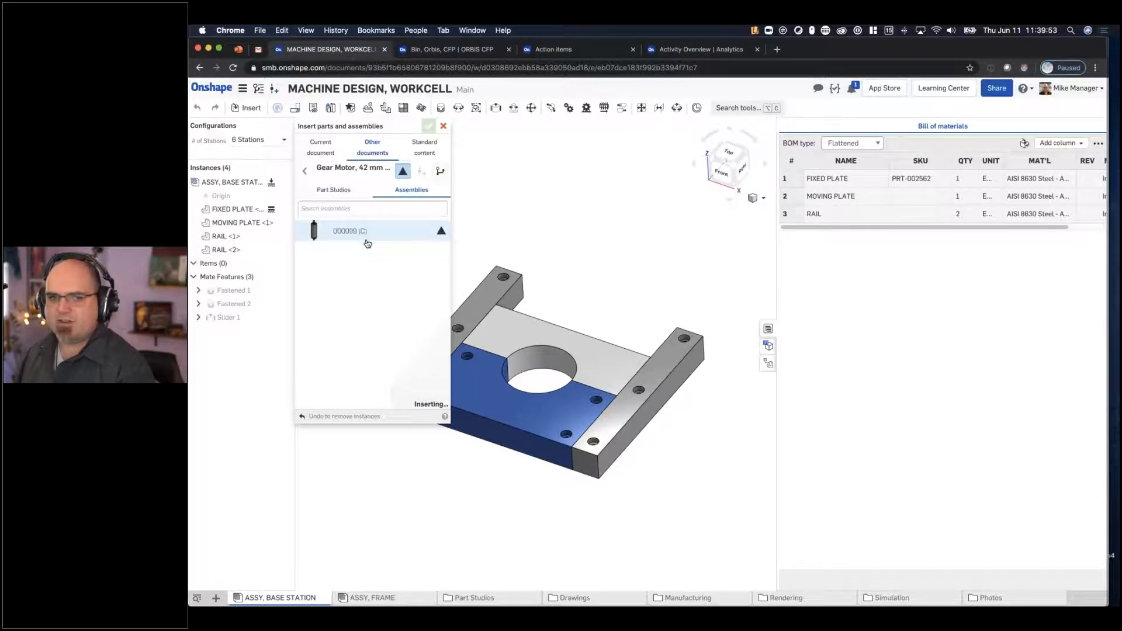
left_click(429, 126)
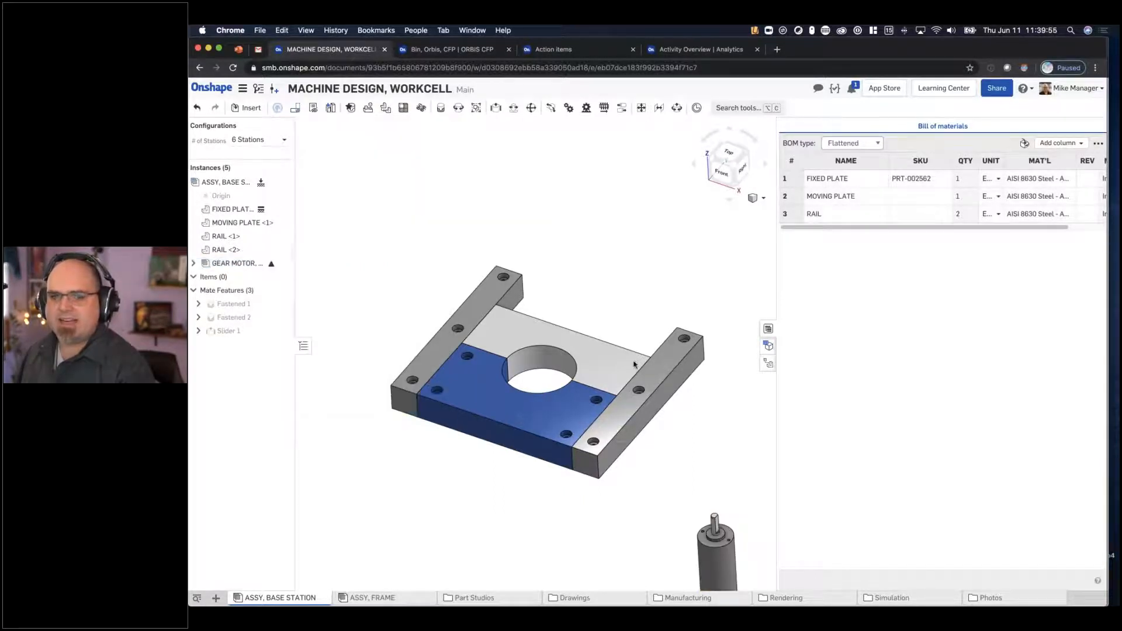
- Add a Fastened mate between the gear motor's top face center and the center of the plates' circular opening
middle_click_drag(604, 333, 574, 263)
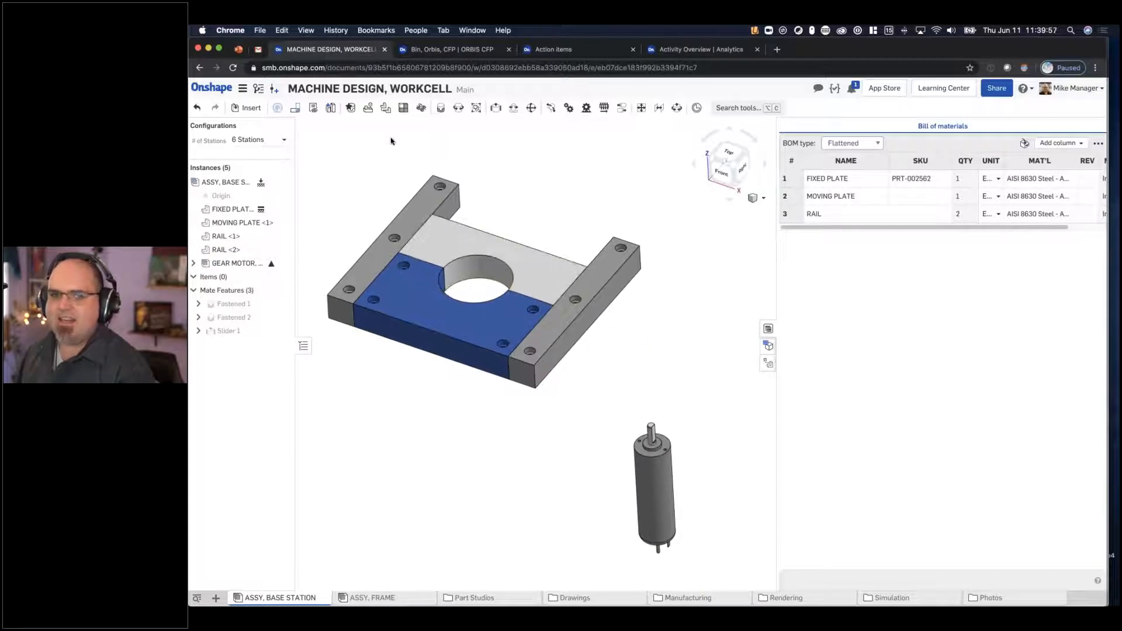
left_click(441, 109)
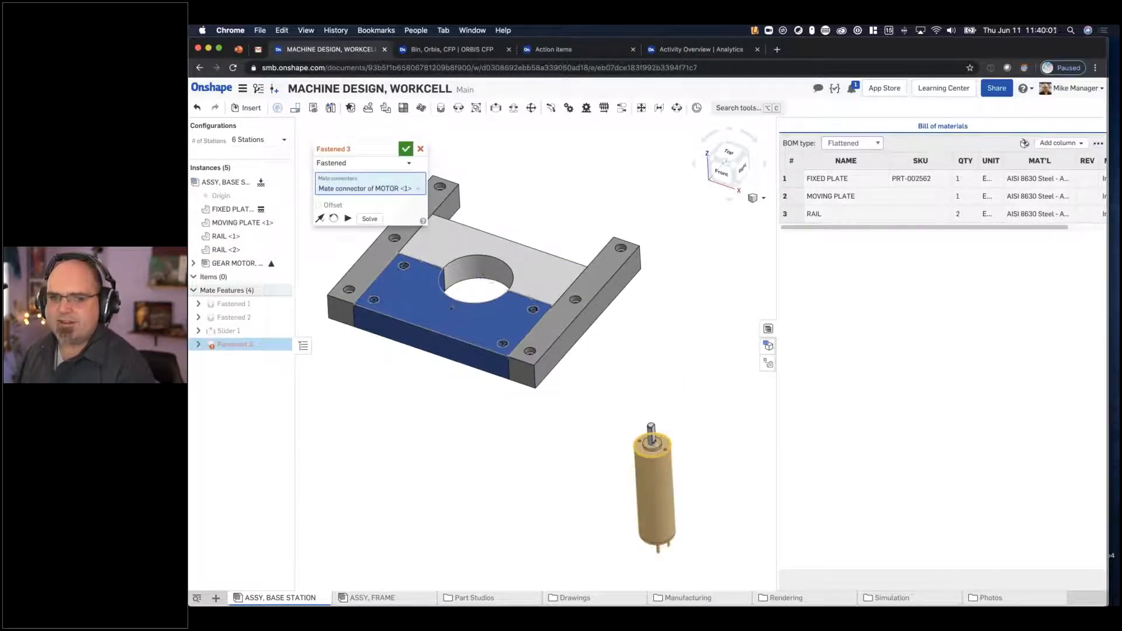
left_click(485, 279)
key("Return")
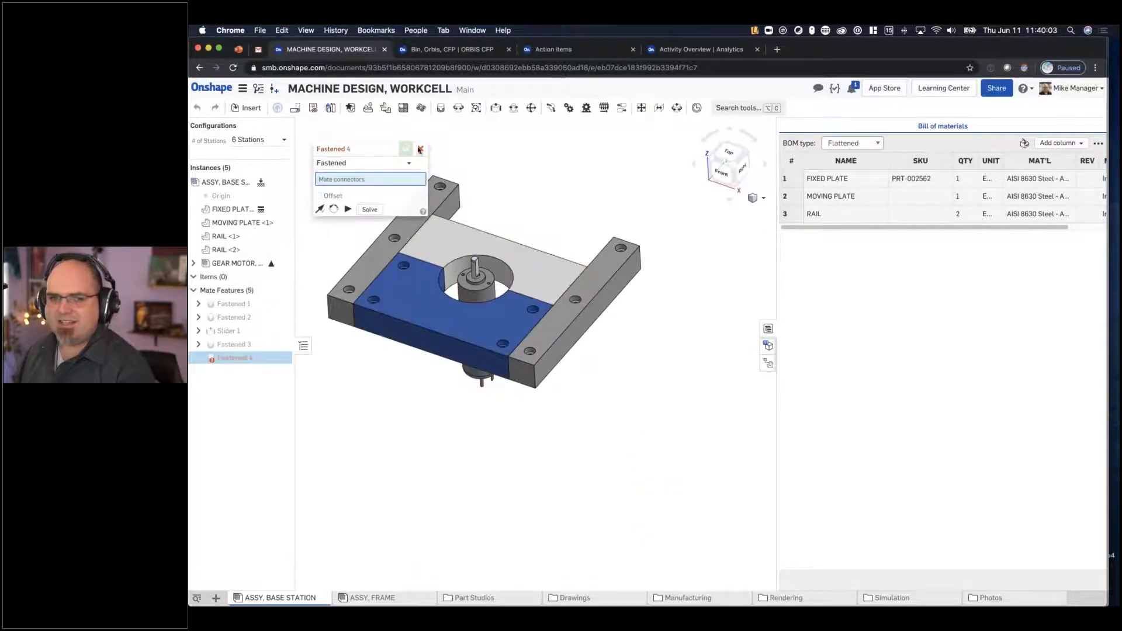
left_click(411, 148)
scroll(612, 320, "up", 5)
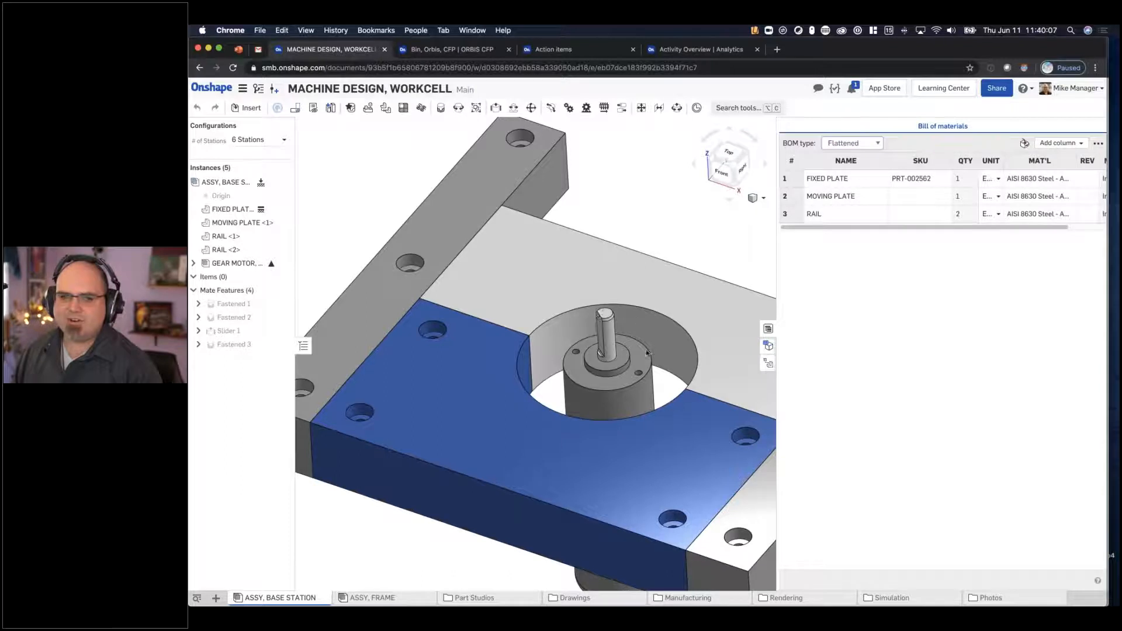
scroll(598, 319, "down", 5)
middle_click_drag(655, 235, 599, 210)
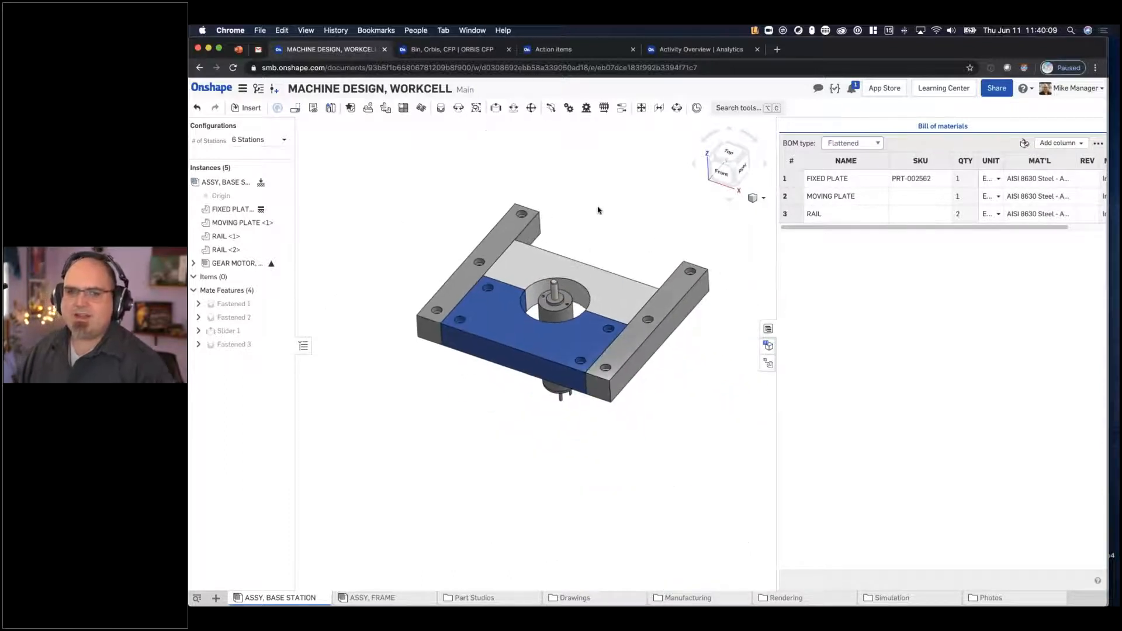
right_click_drag(588, 275, 583, 258)
middle_click_drag(613, 249, 587, 288)
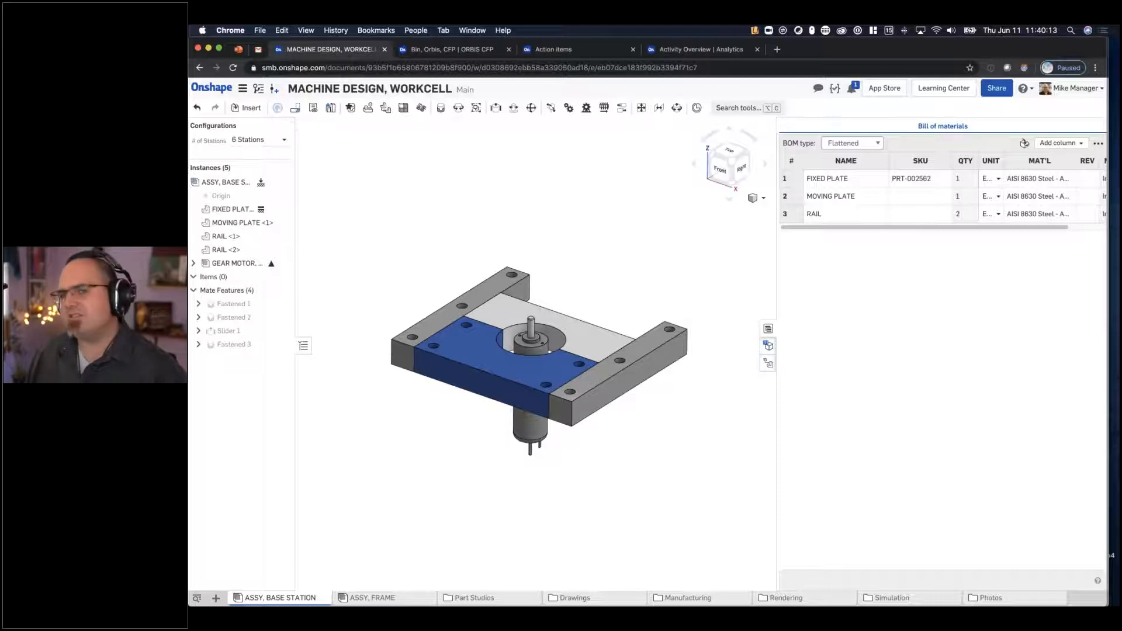
right_click_drag(455, 199, 451, 222)
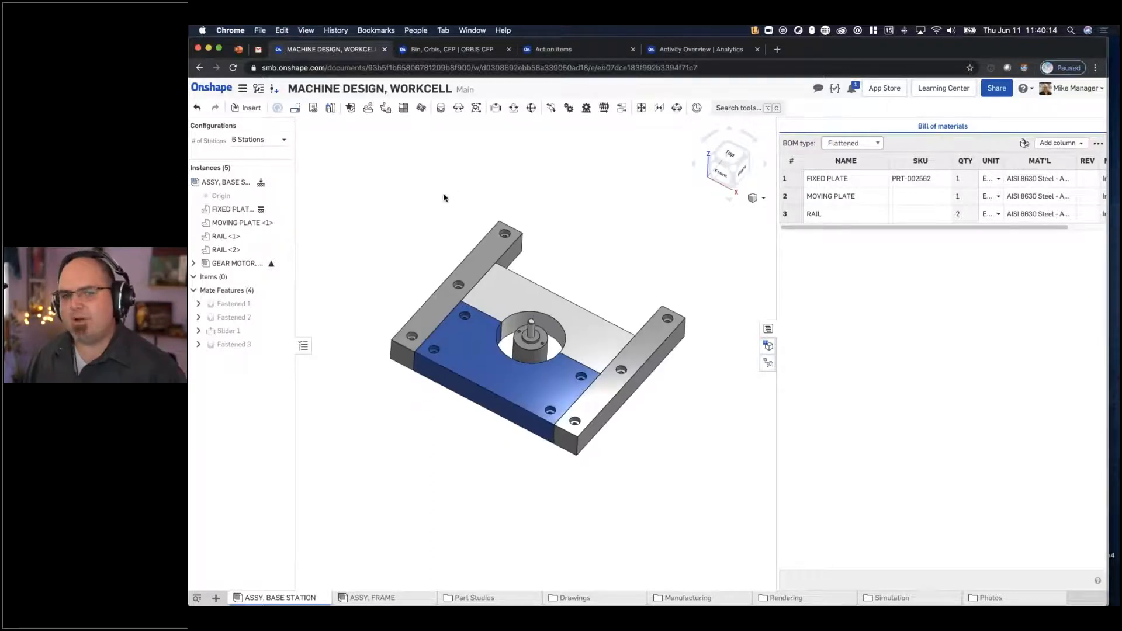
- Start inserting standard content and choose an ANSI inch socket head cap screw from the bolts and screws category
left_click(249, 116)
left_click(425, 153)
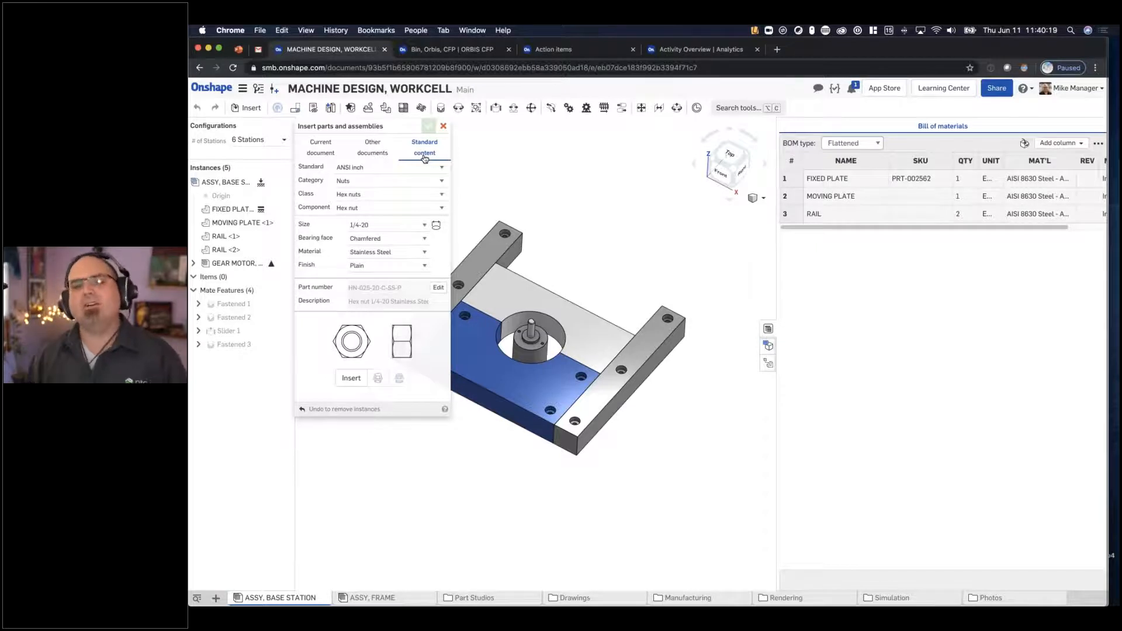
left_click(386, 182)
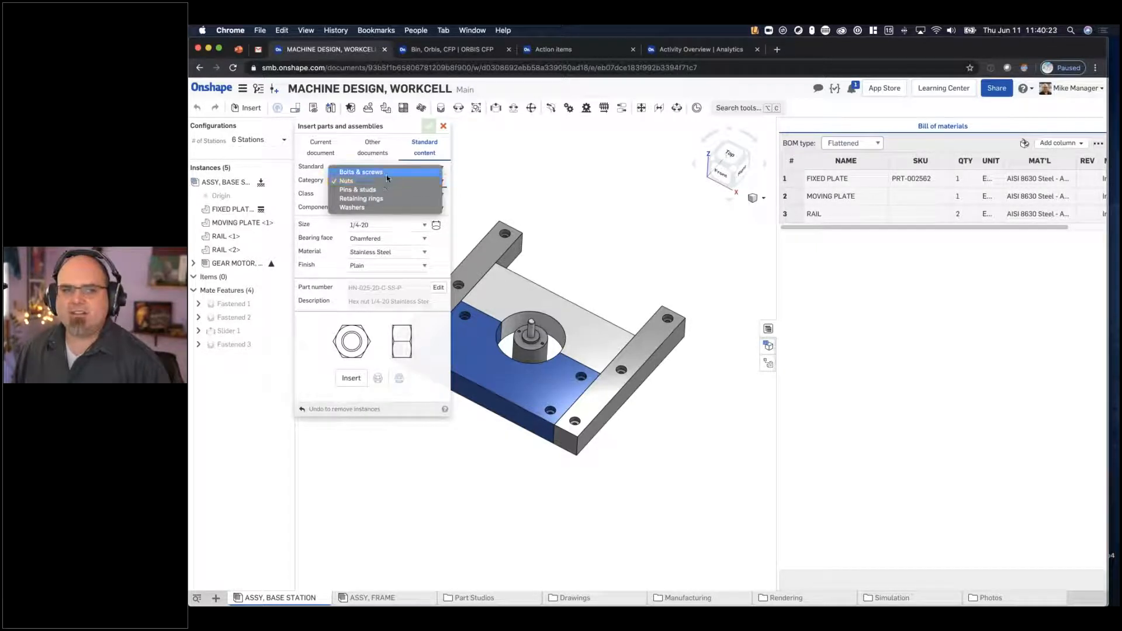
left_click(374, 172)
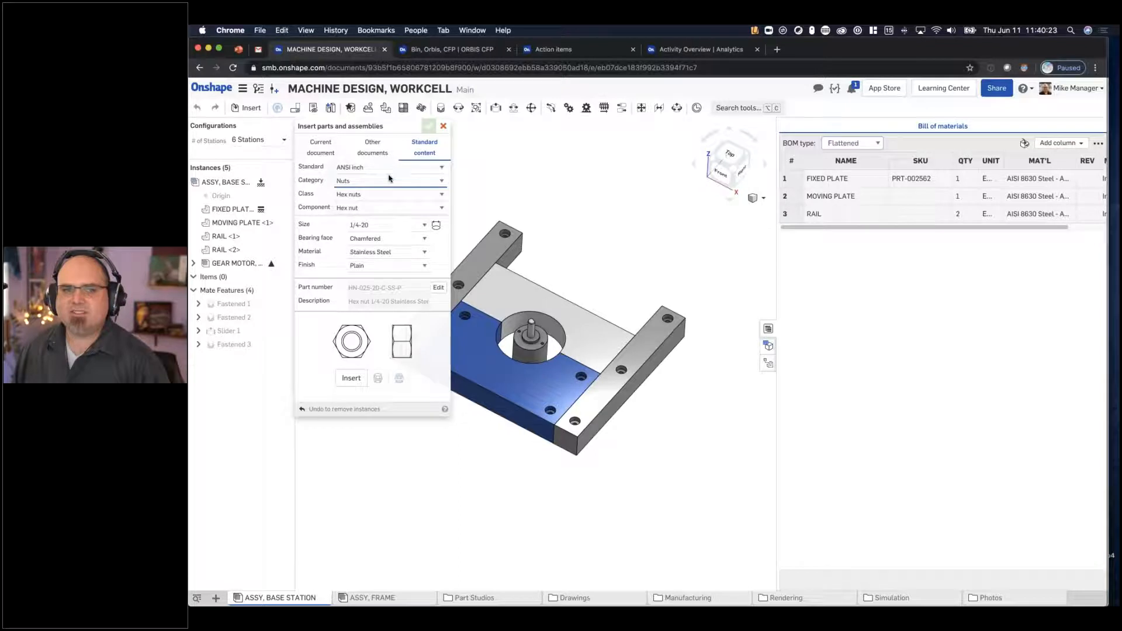
left_click(385, 208)
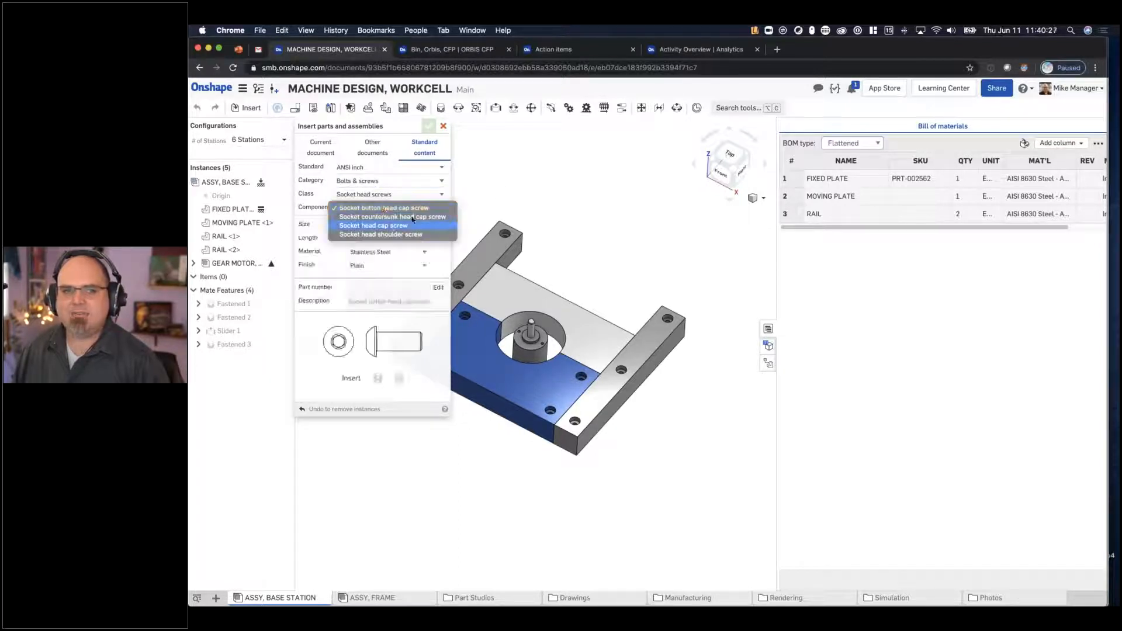
left_click(388, 226)
- Try to auto-size the ANSI inch cap screw to the counterbored hole at the near end of RAIL <2>
middle_click_drag(520, 202, 655, 229)
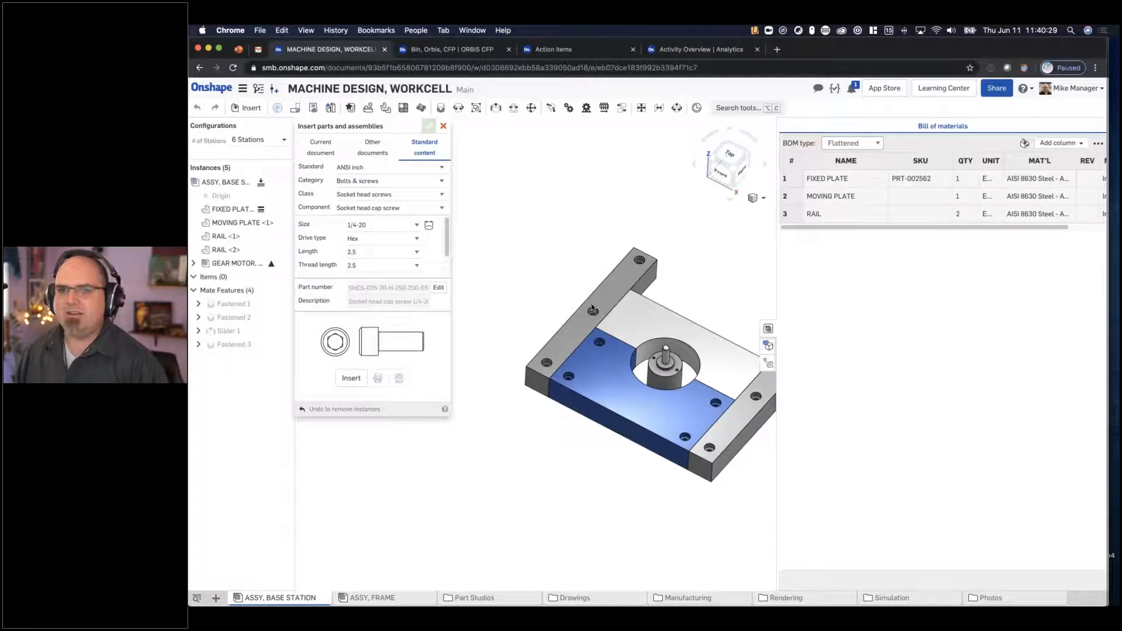
scroll(557, 369, "up", 1)
scroll(558, 369, "up", 2)
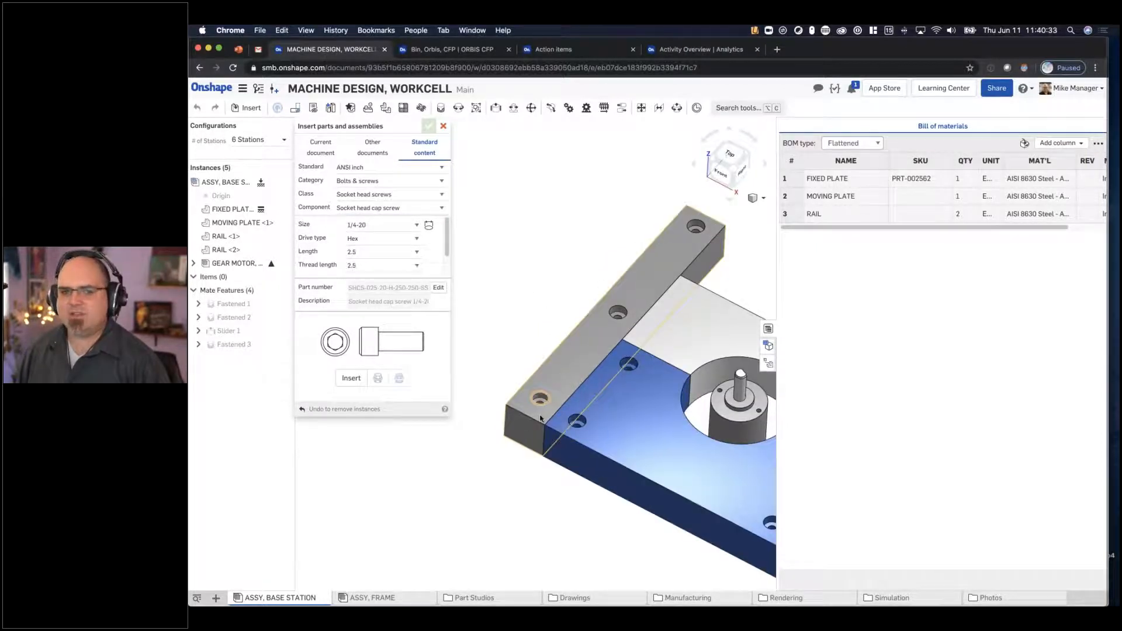
left_click(429, 225)
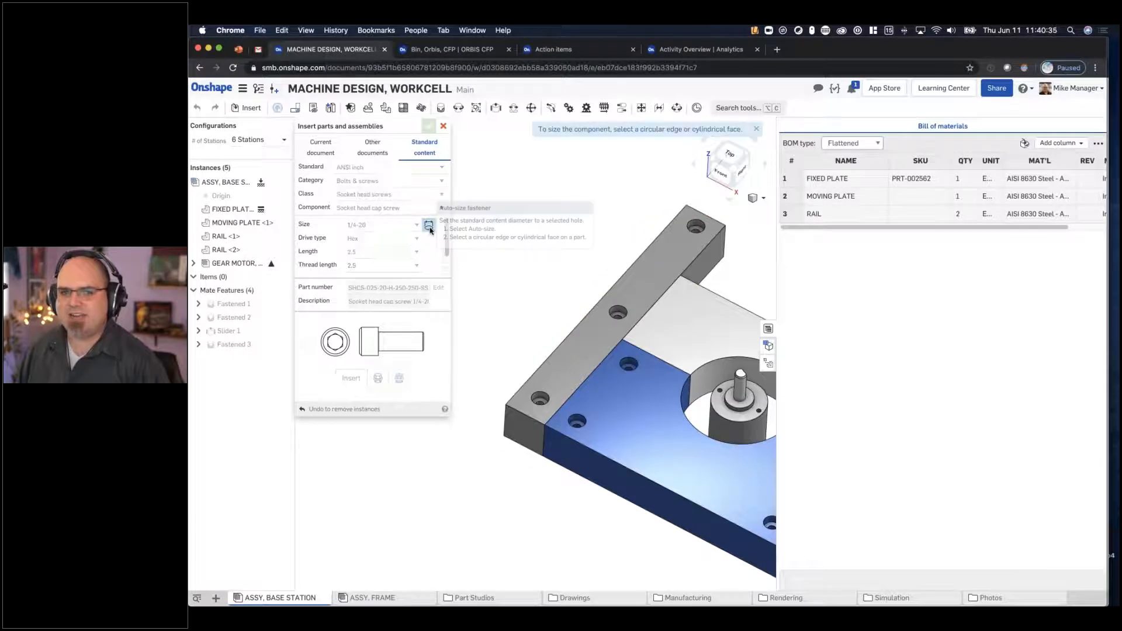
left_click(539, 401)
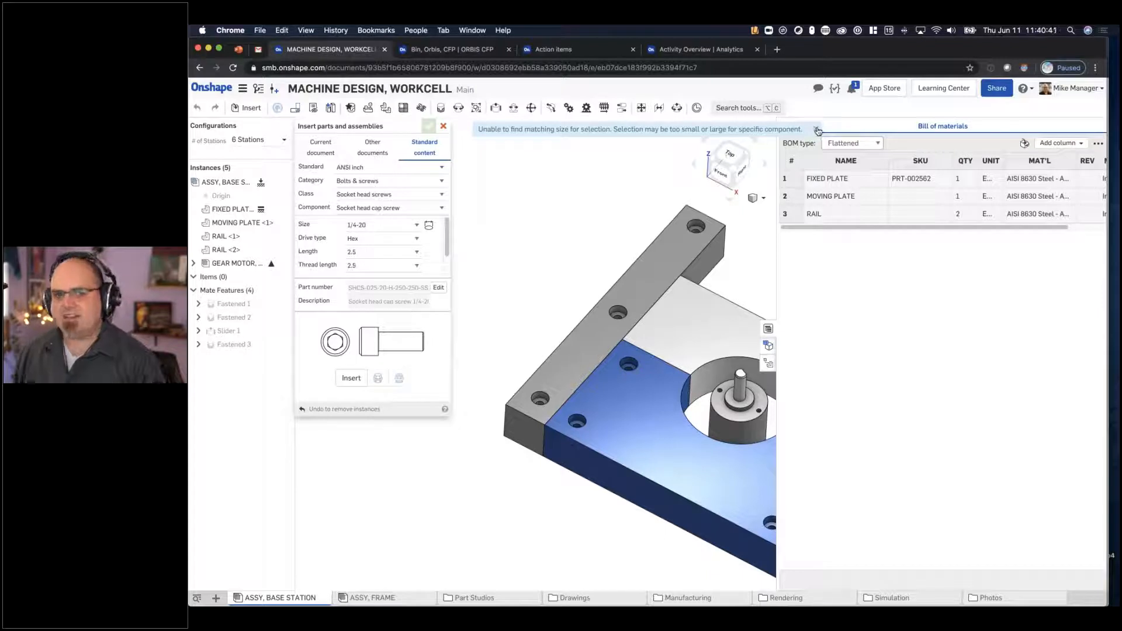
- Switch the standard content to ISO bolts and screws, using the M5 hex socket head cap screw ISO 4762, 30 mm long
left_click(374, 167)
left_click(374, 185)
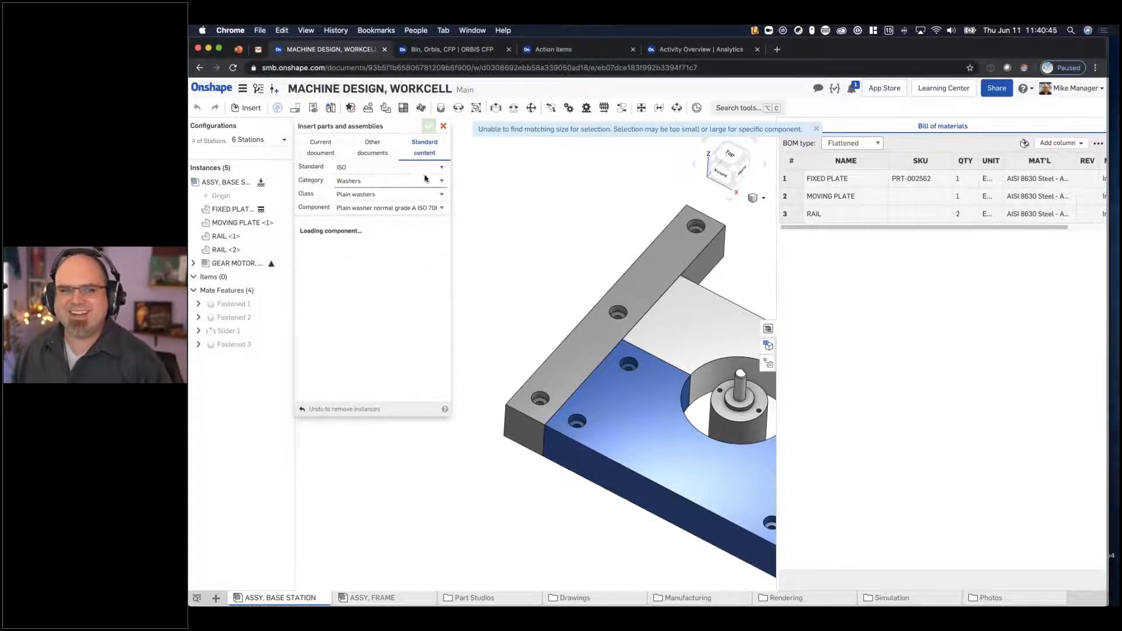
left_click(392, 181)
left_click(389, 146)
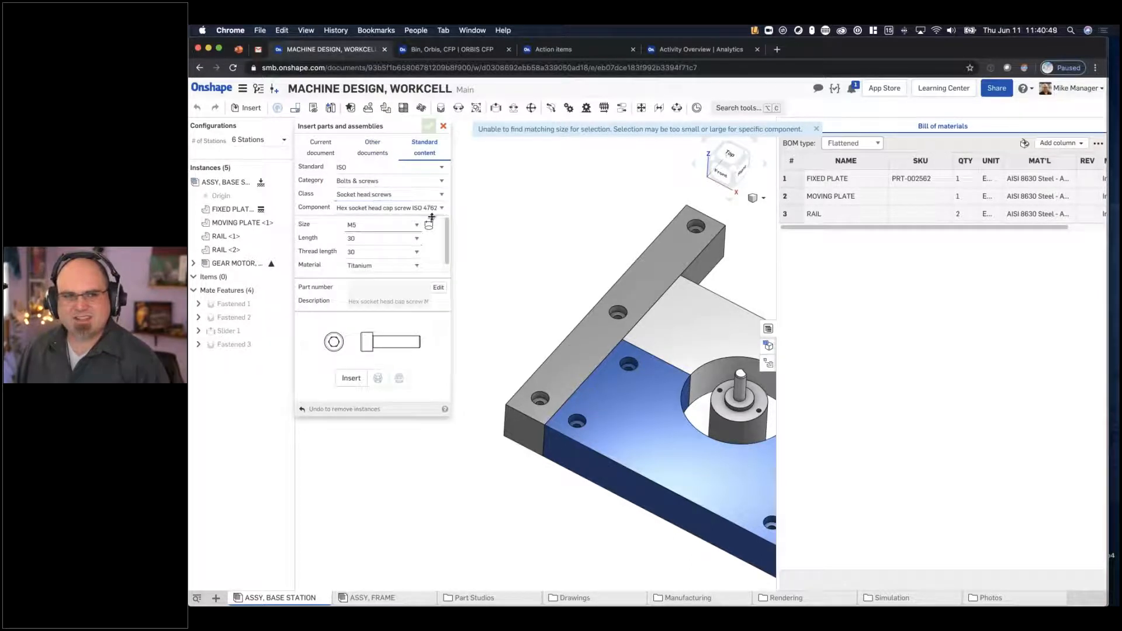
- Try to auto-size the ISO cap screw to the same counterbored hole in RAIL <2>
left_click(429, 225)
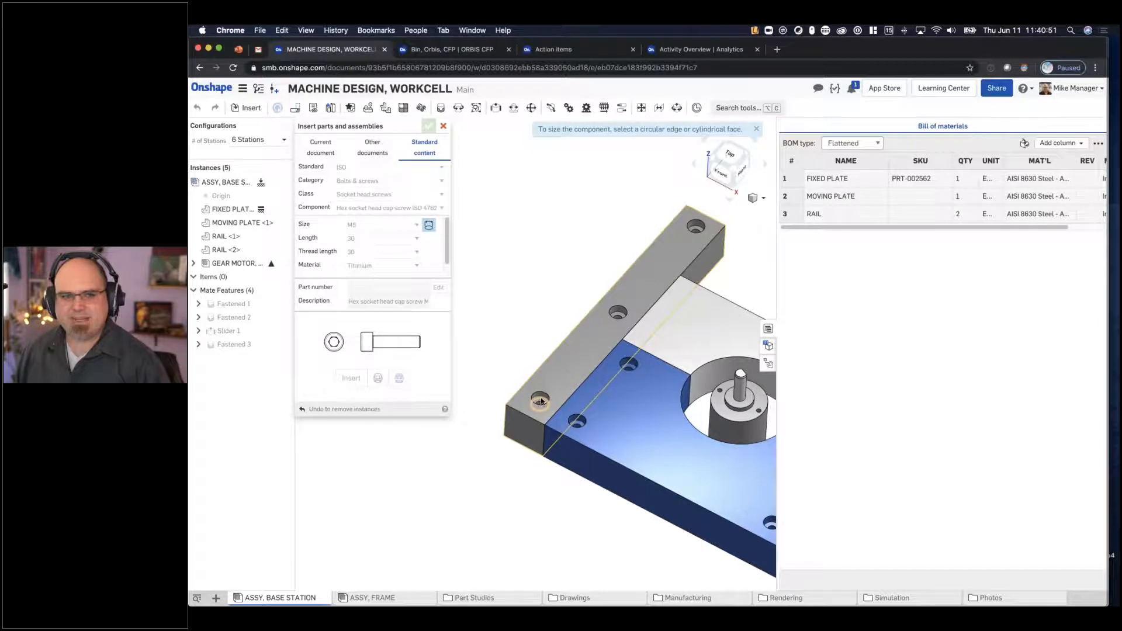
left_click(541, 401)
left_click(816, 129)
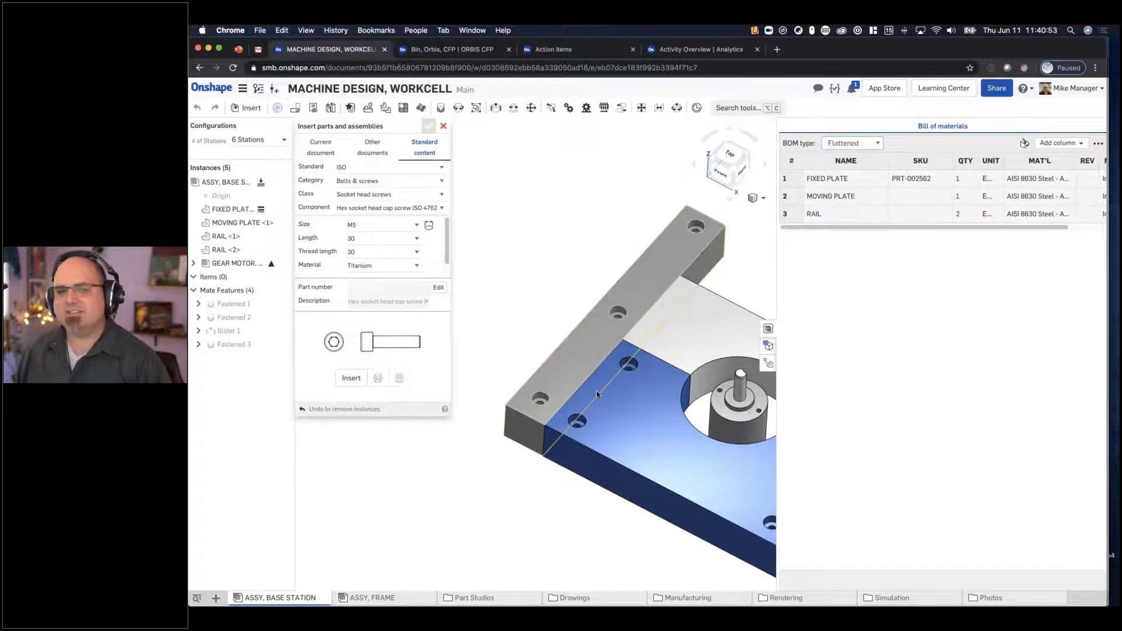
- Insert the M5 x 30 ISO socket head cap screws into all three counterbored holes of RAIL <2>
scroll(596, 390, "up", 4)
right_click_drag(526, 238, 522, 282)
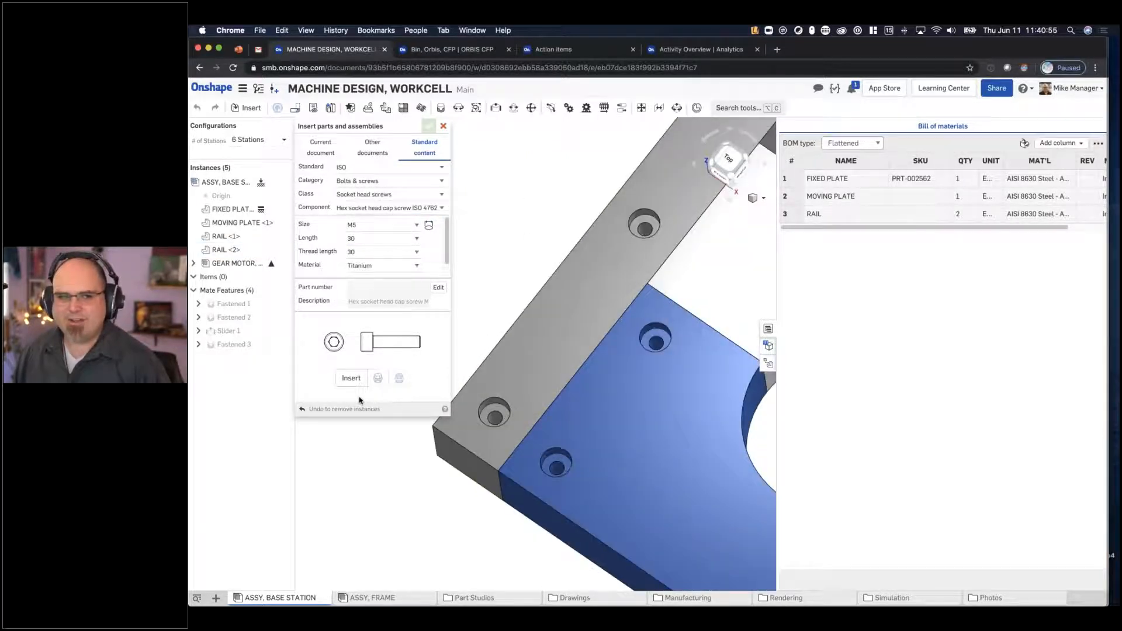
left_click(507, 427)
left_click(649, 226)
left_click(648, 221)
left_click(646, 214)
middle_click_drag(517, 346, 348, 509)
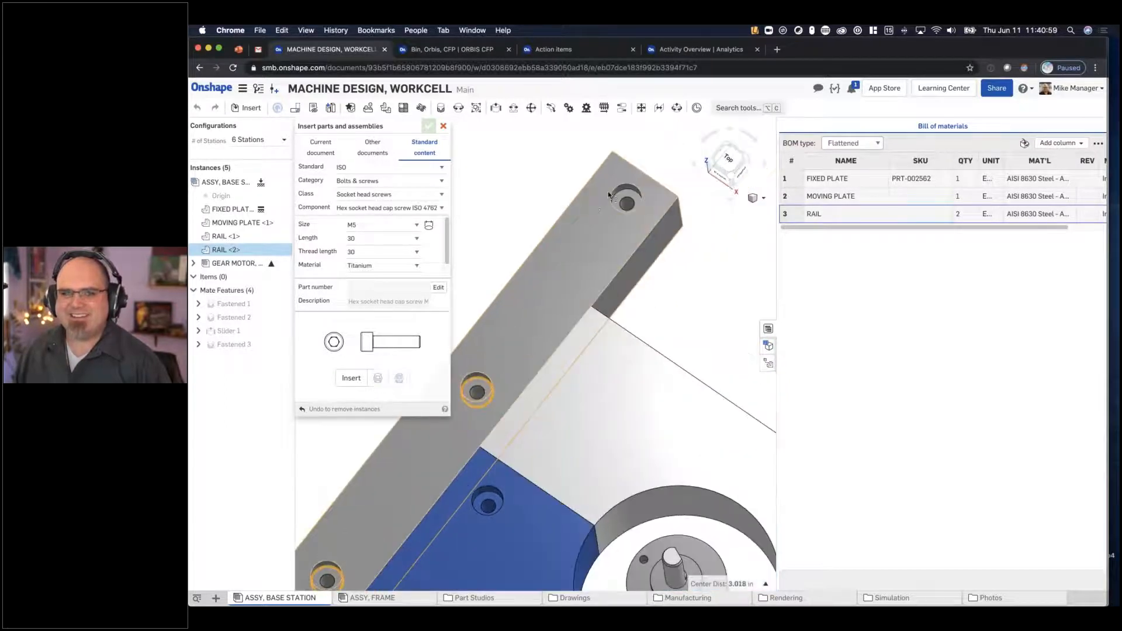
left_click(629, 189)
left_click(353, 379)
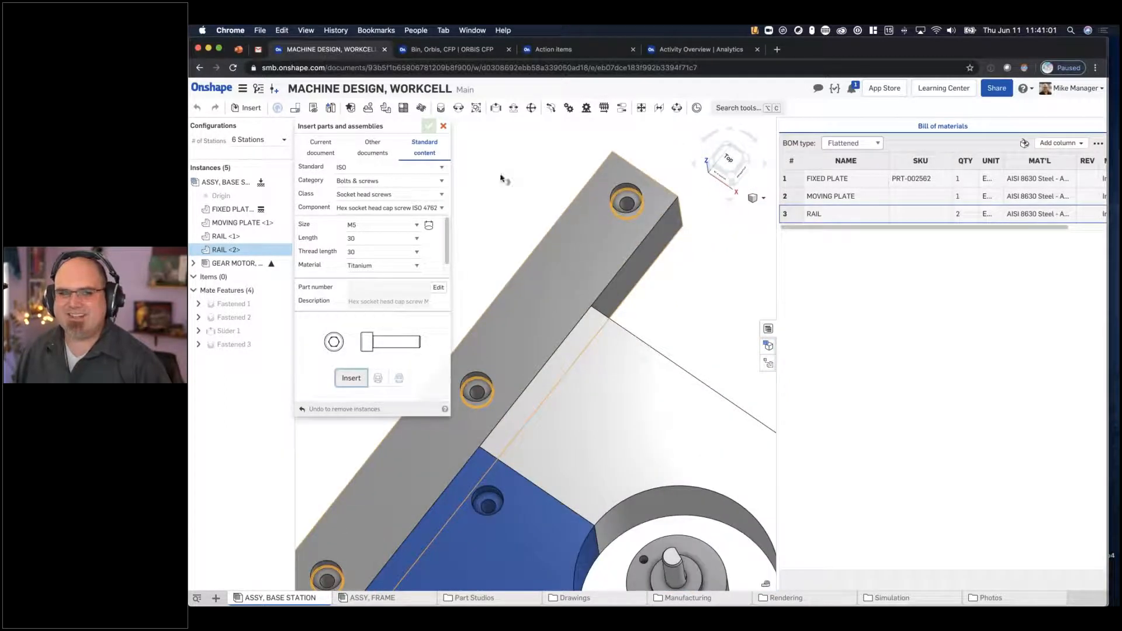
- Insert one more M5 x 30 cap screw into the fixed plate's corner hole beside RAIL <2> and finish inserting
middle_click_drag(644, 341, 690, 186)
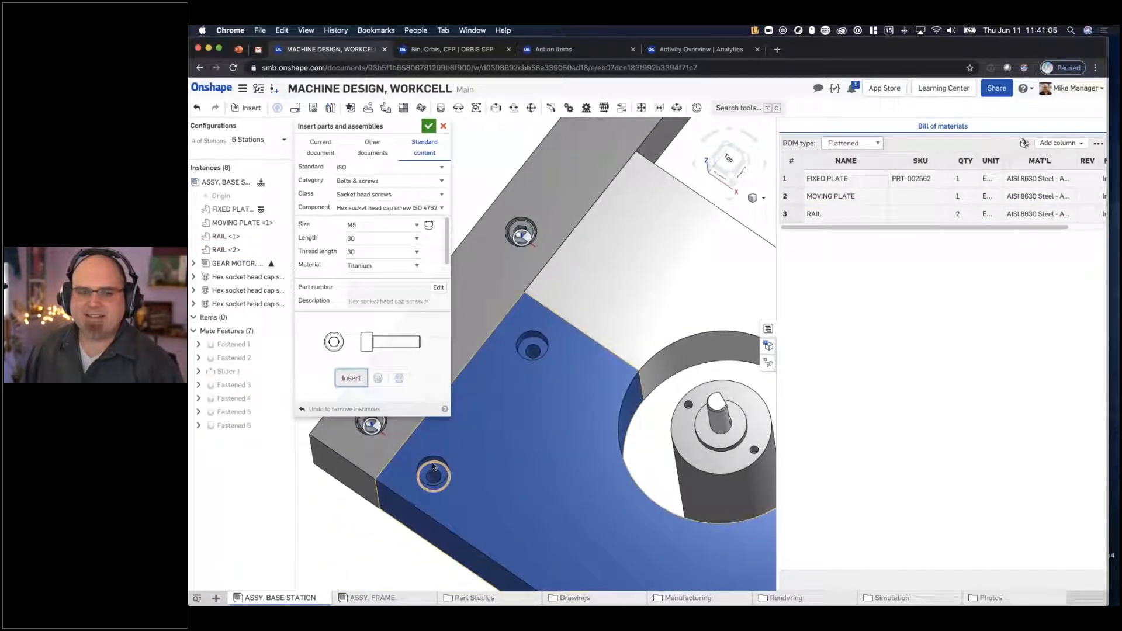
left_click(433, 461)
left_click(352, 379)
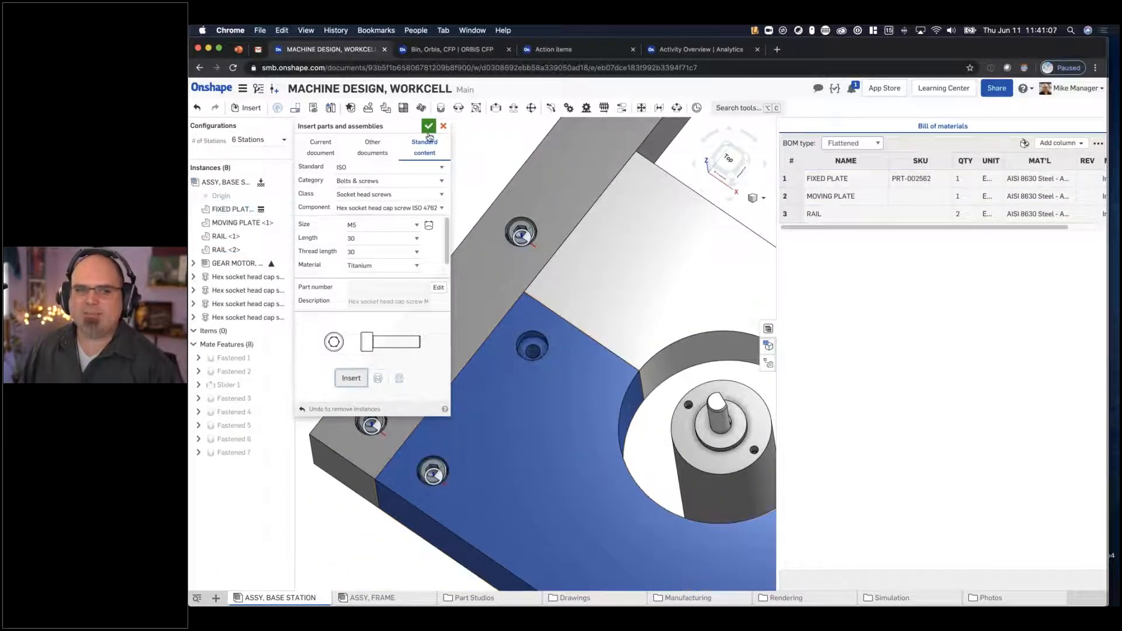
left_click(429, 126)
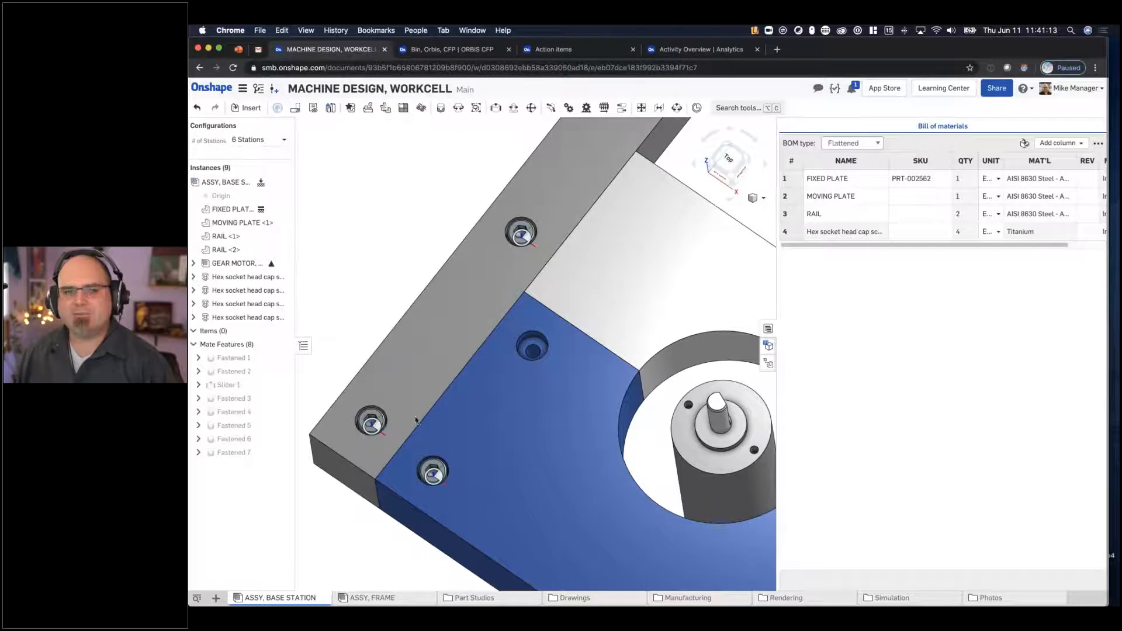
- Replicate the fixed plate's corner cap screw into the plate's other counterbored holes, matching edges on the selected hole faces
left_click(368, 109)
left_click(435, 474)
left_click(381, 186)
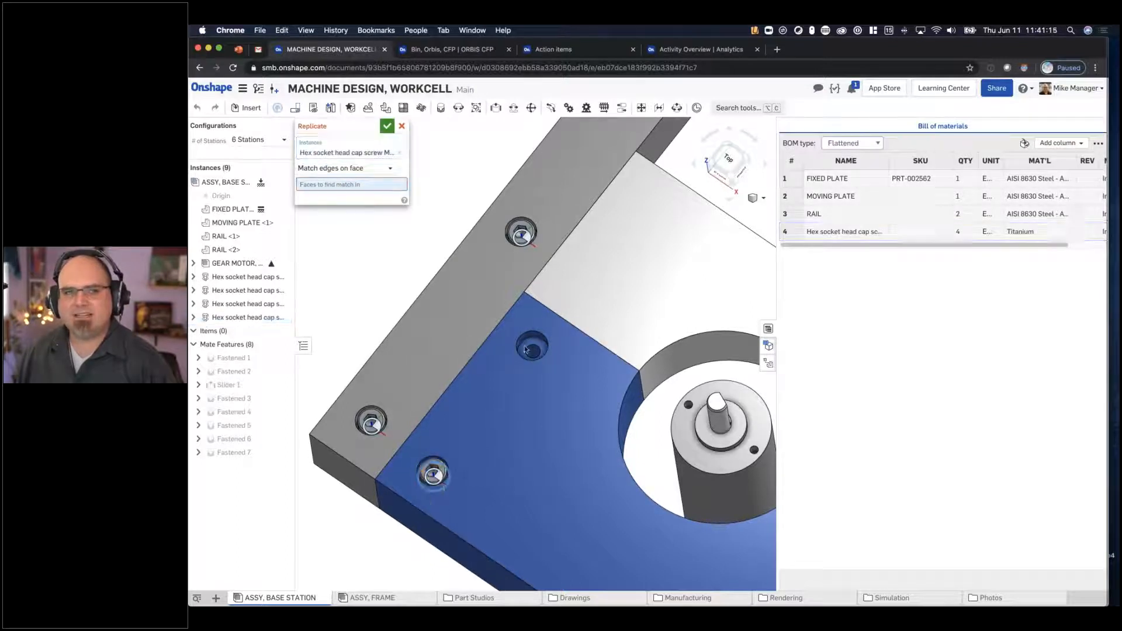
left_click(538, 344)
middle_click_drag(638, 421, 485, 123)
left_click(615, 395)
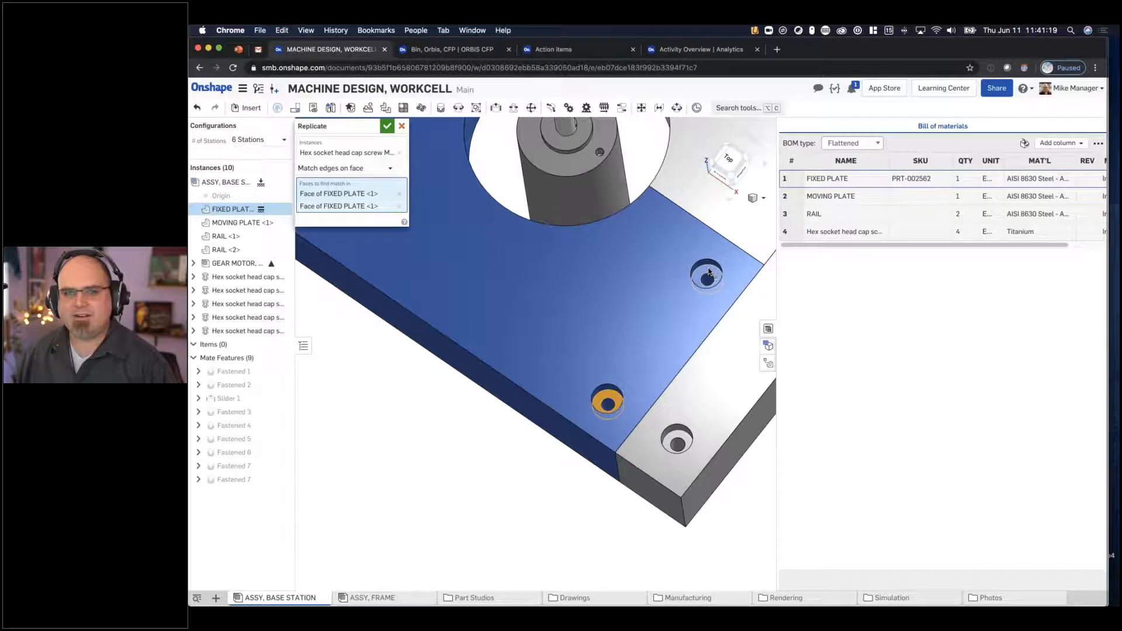
- Add the three counterbored hole faces of RAIL <1> to the Replicate targets and accept the feature
left_click(677, 442)
middle_click_drag(684, 410, 361, 543)
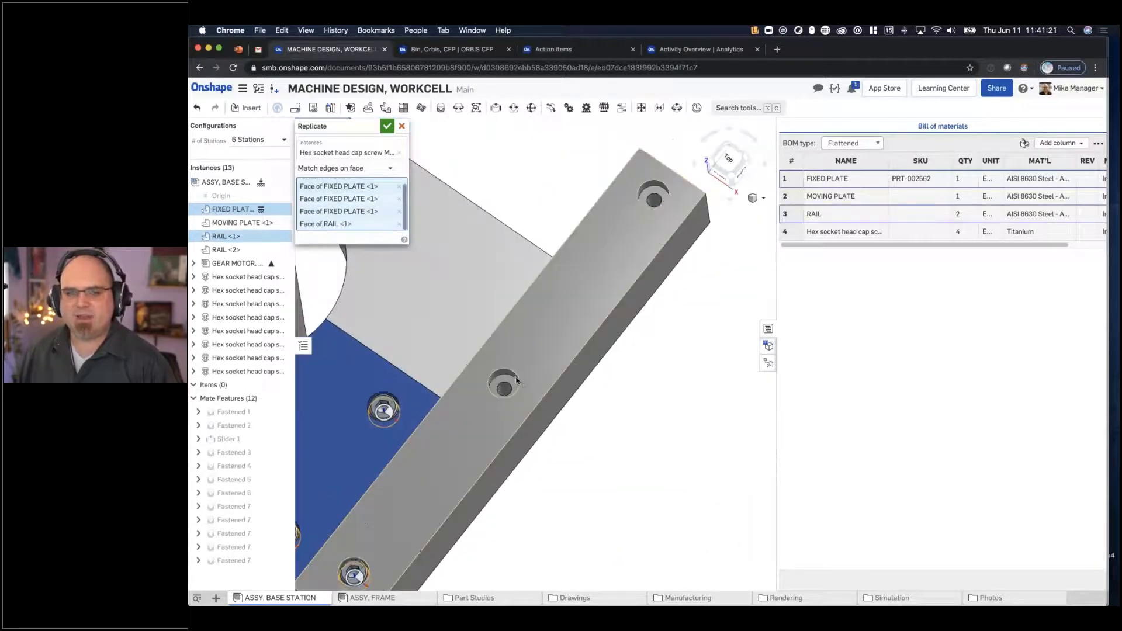
left_click(511, 383)
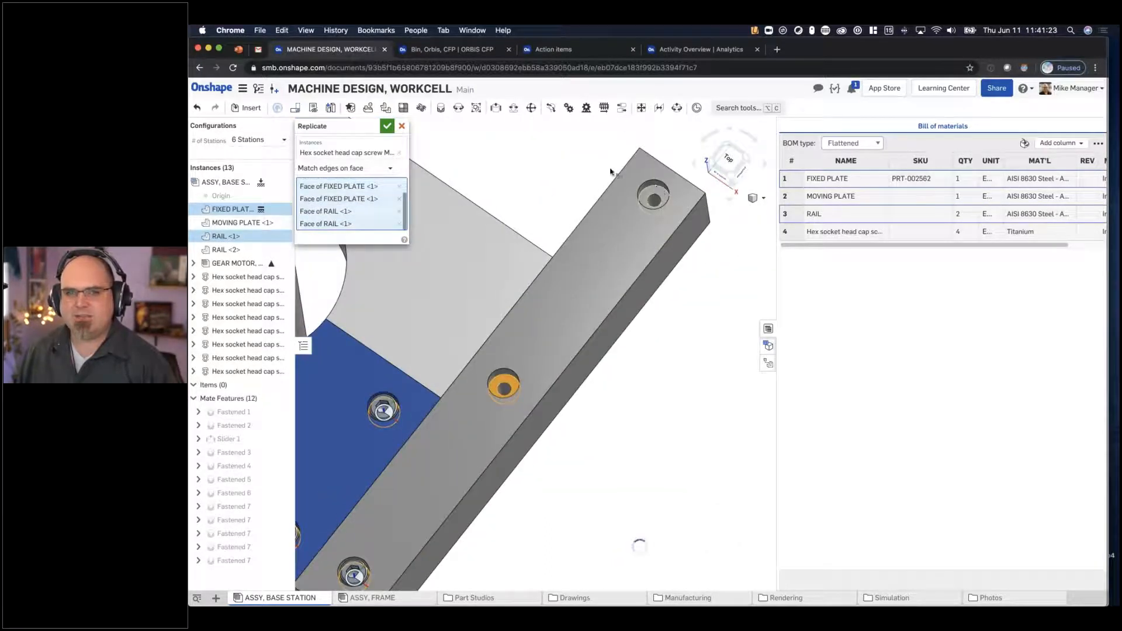
left_click(653, 198)
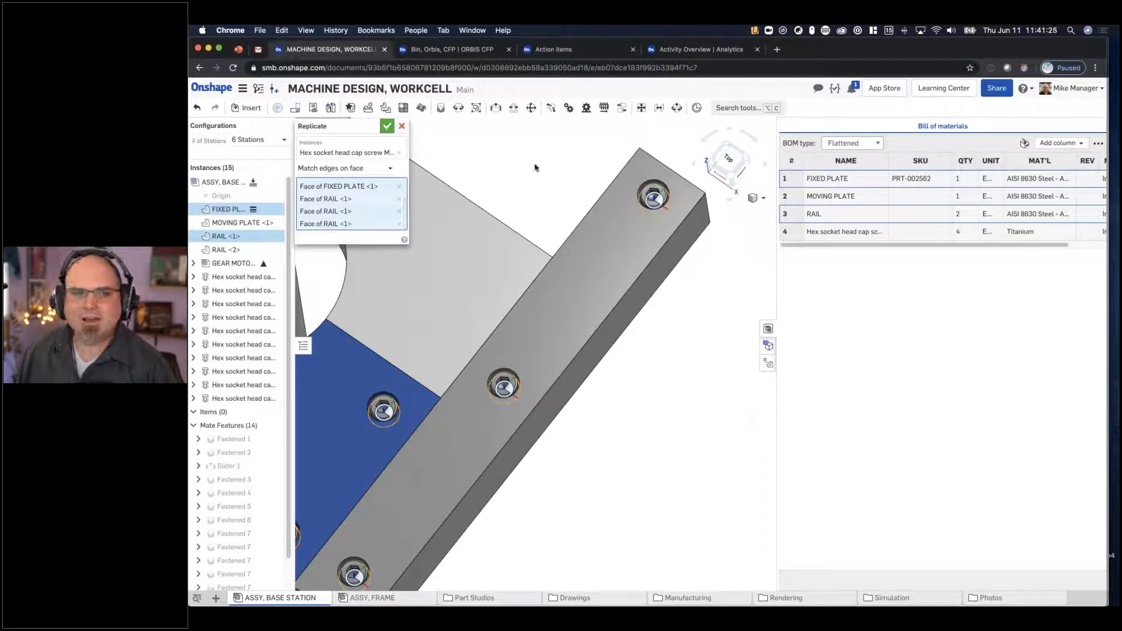
key("Return")
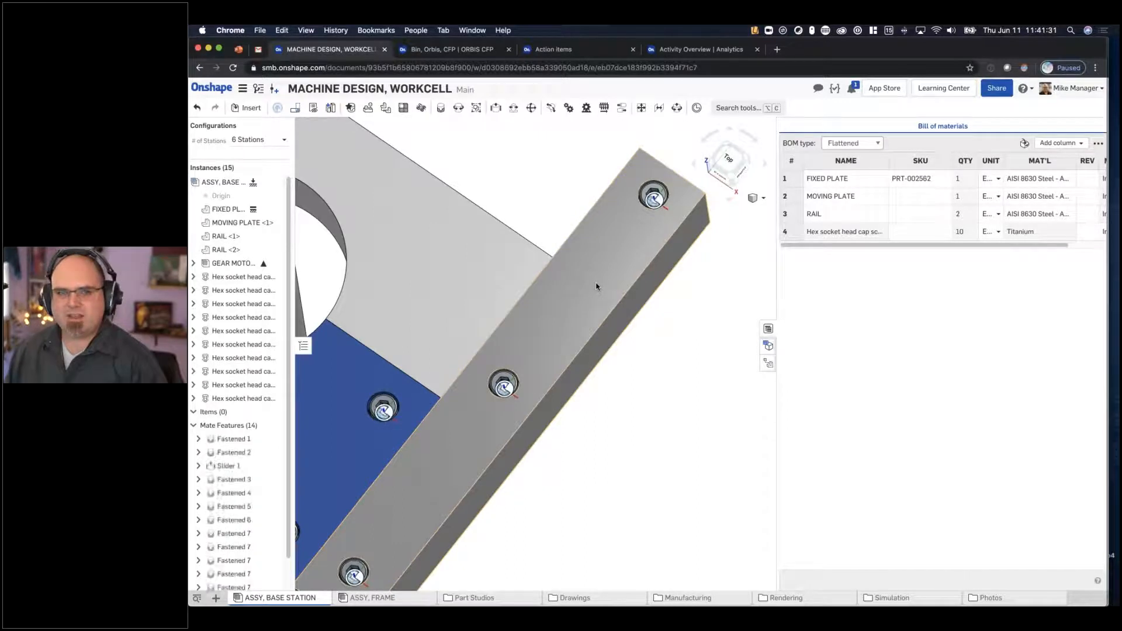
- Set the bill of materials type to Structured and widen the table to show the Maturity column
key("f")
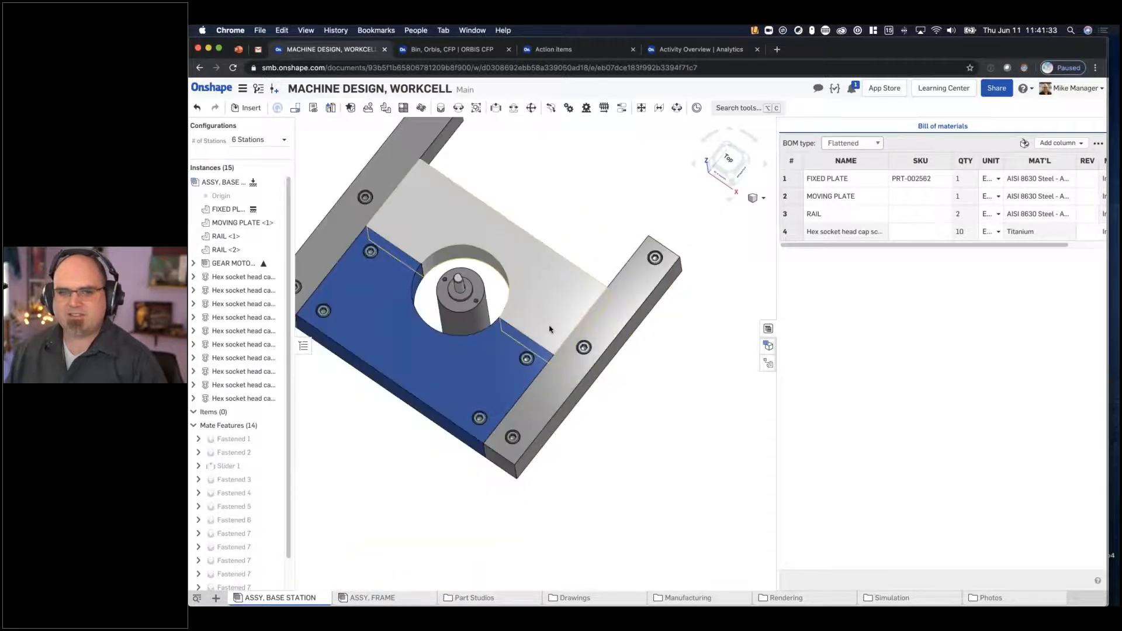
key("shift+7")
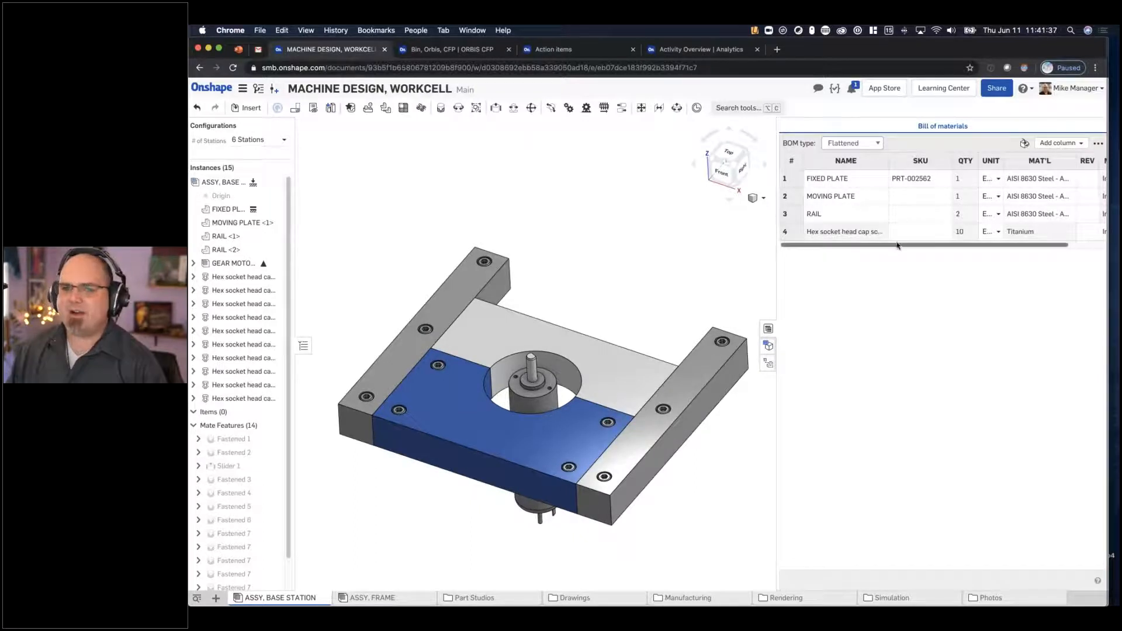
left_click(851, 143)
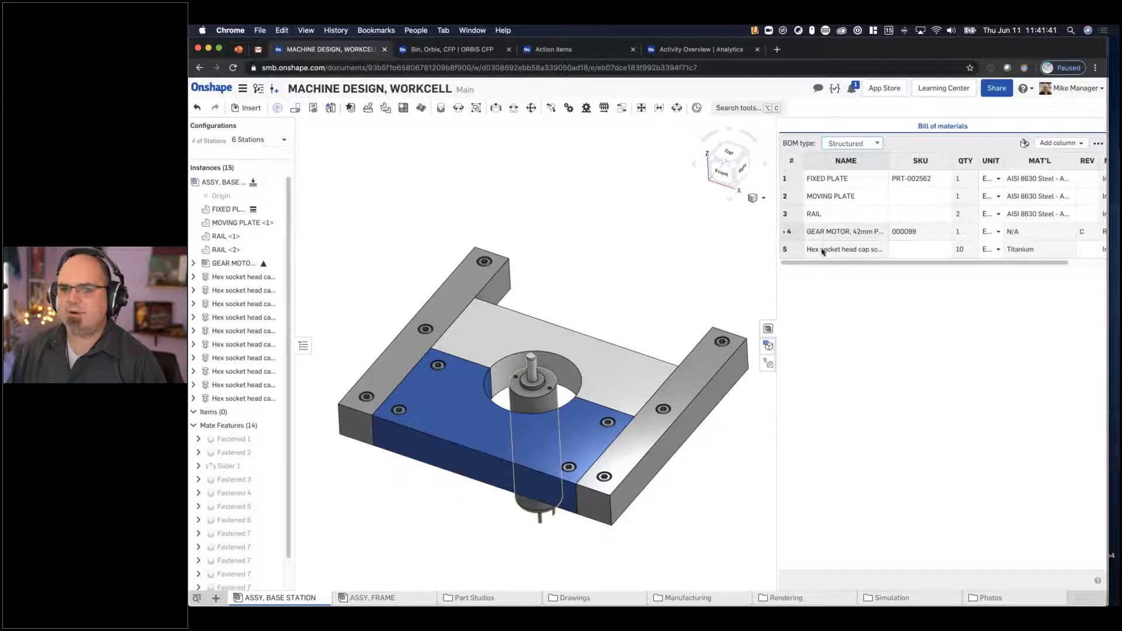
left_click_drag(776, 281, 726, 280)
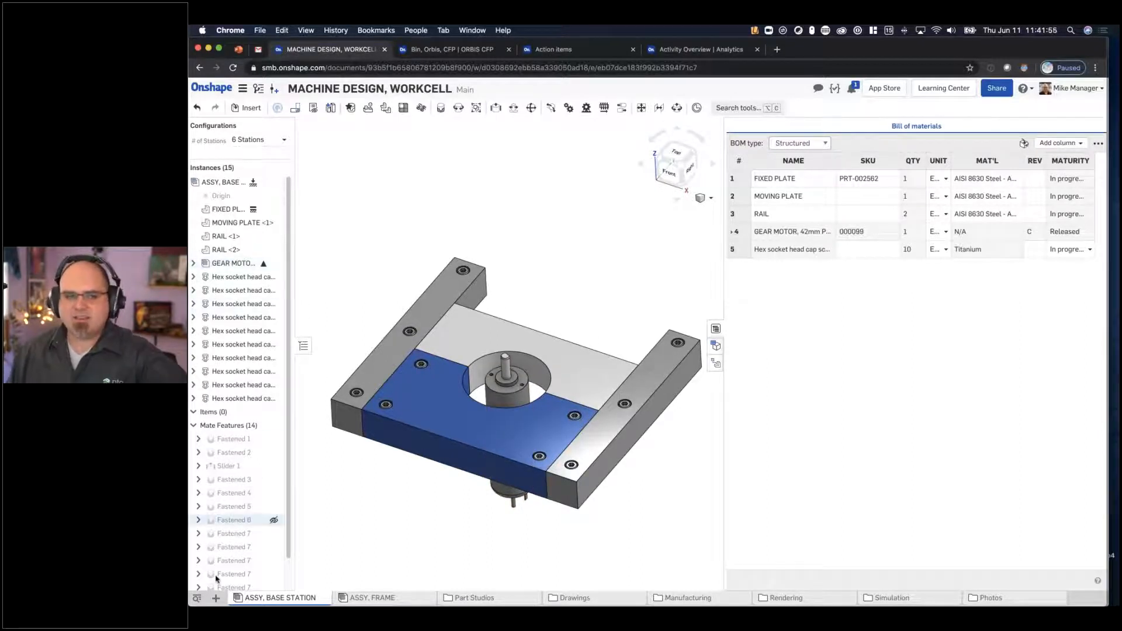
- Import Hydraulic Pump V1.step from the Desktop into this document and open the imported Assem1 assembly
left_click(216, 598)
left_click(250, 583)
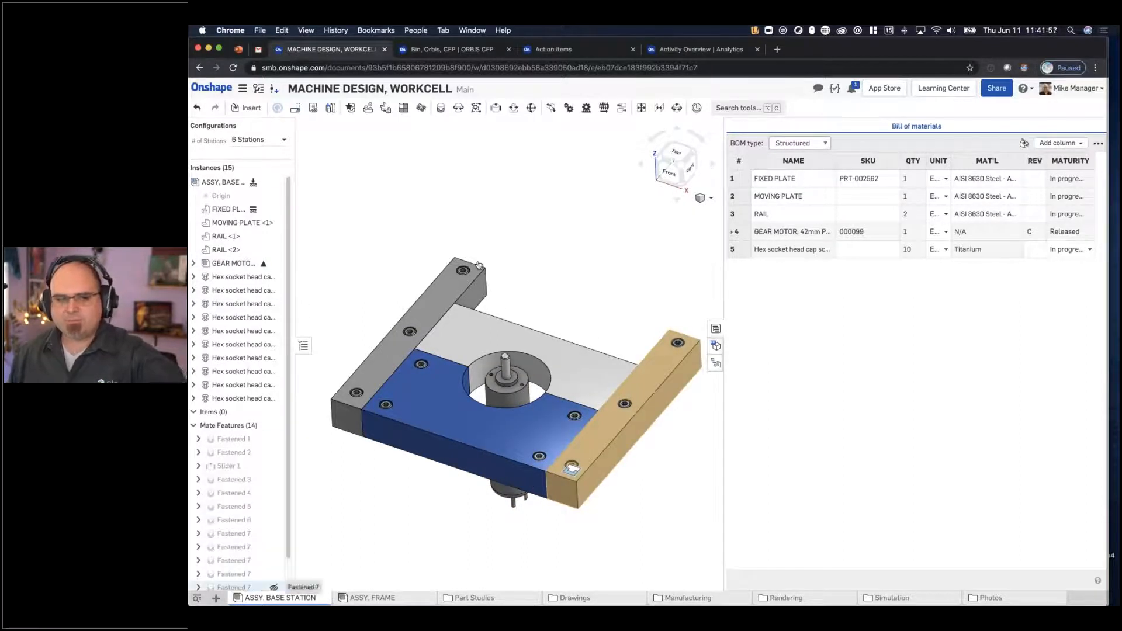
left_click(362, 213)
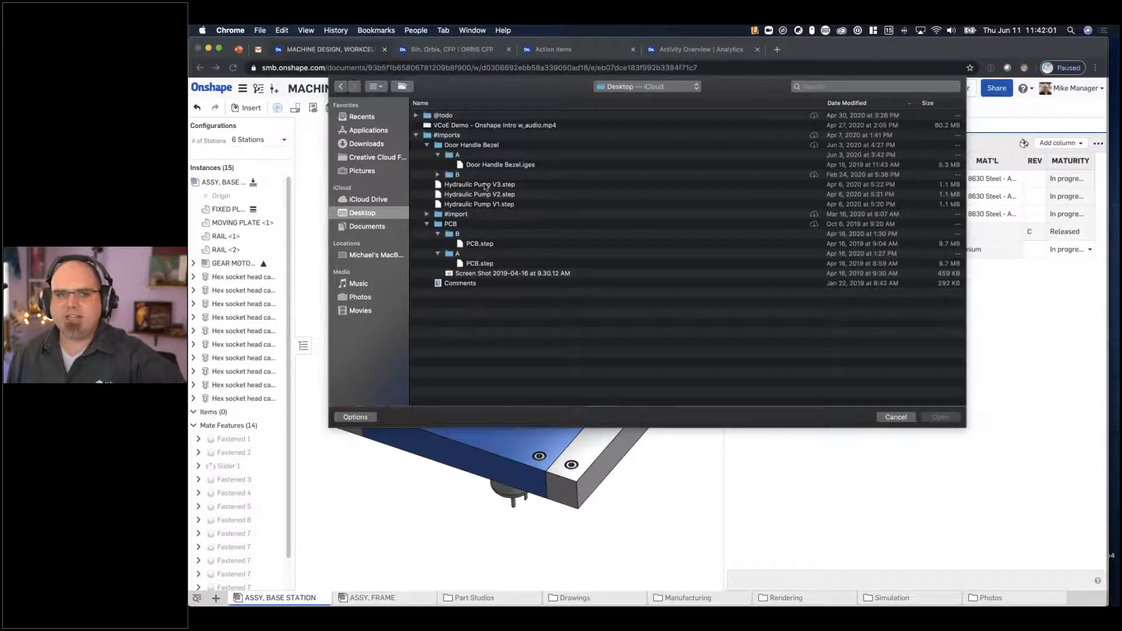
left_click(481, 206)
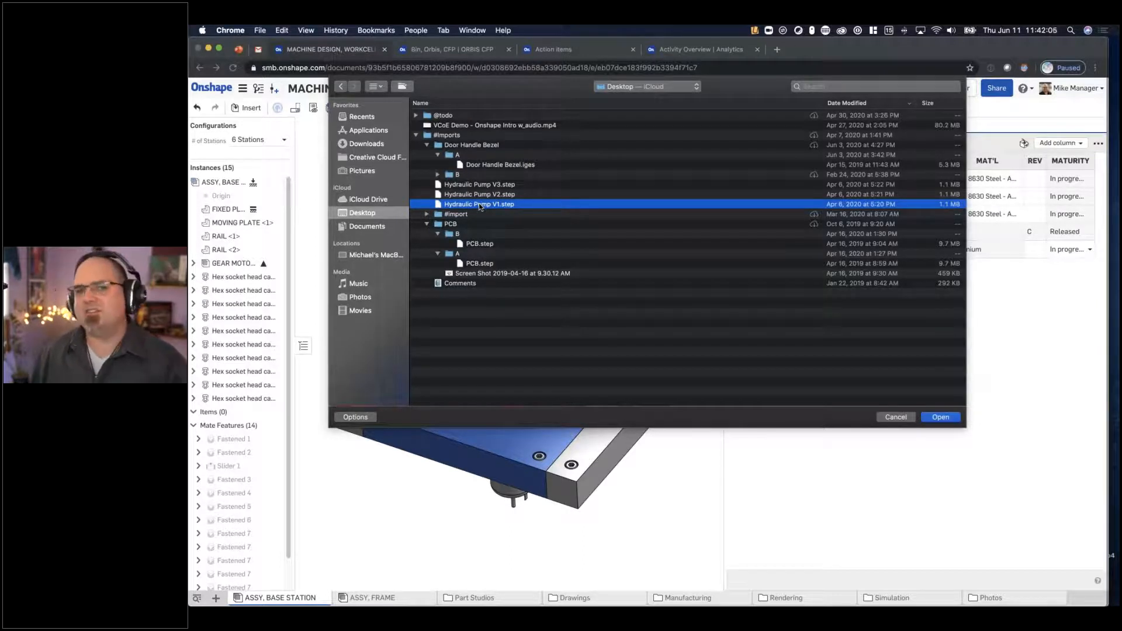
left_click(924, 417)
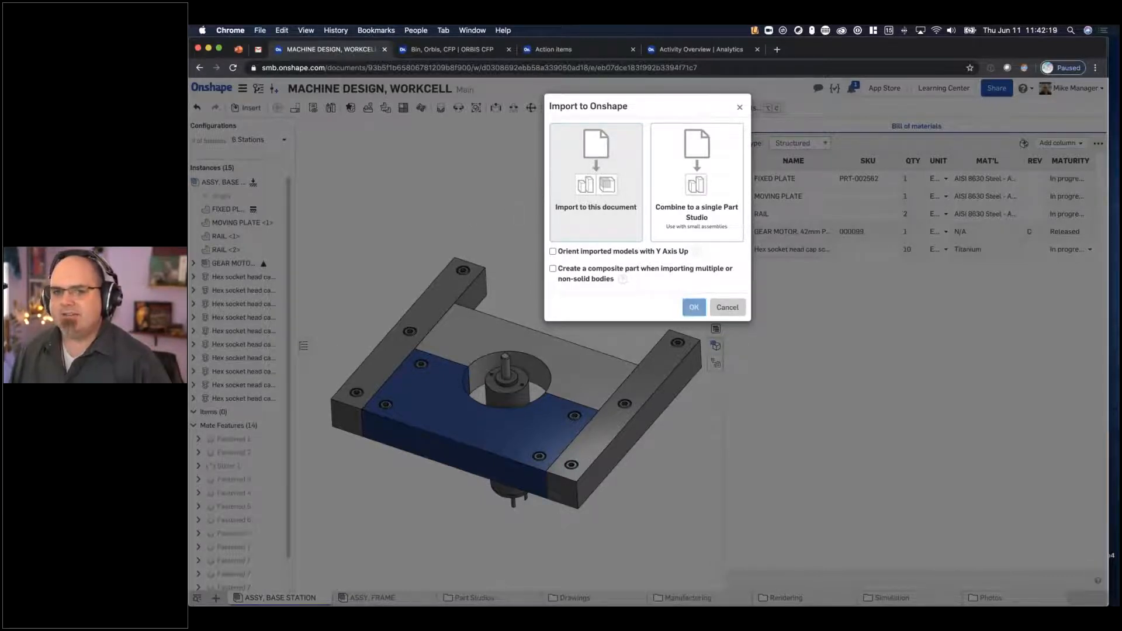
left_click(694, 308)
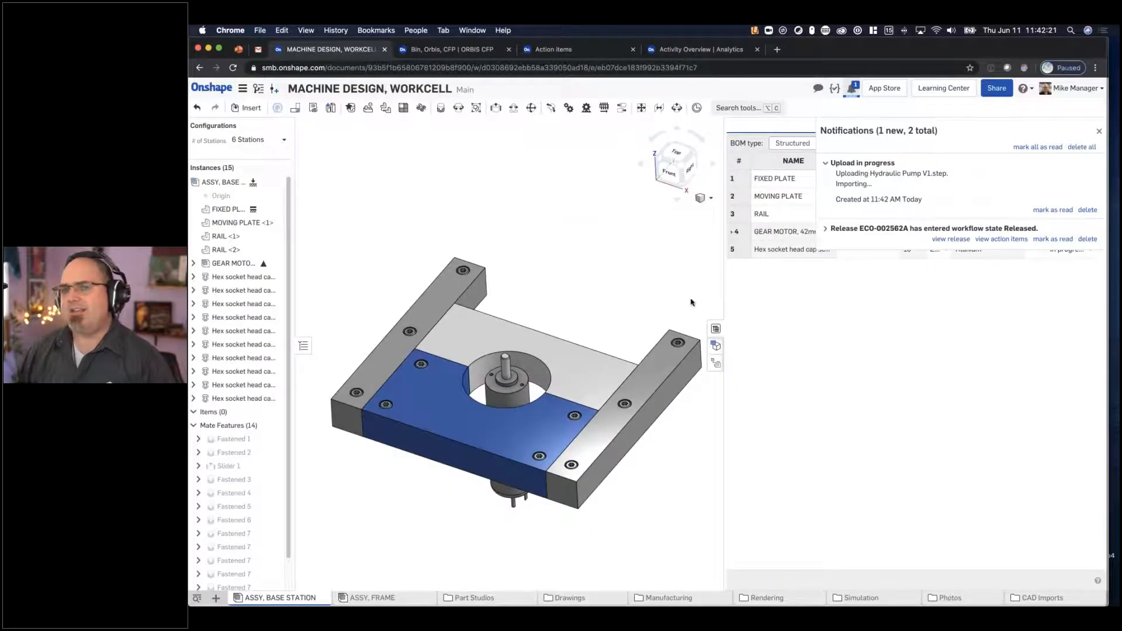
right_click_drag(603, 220, 597, 227)
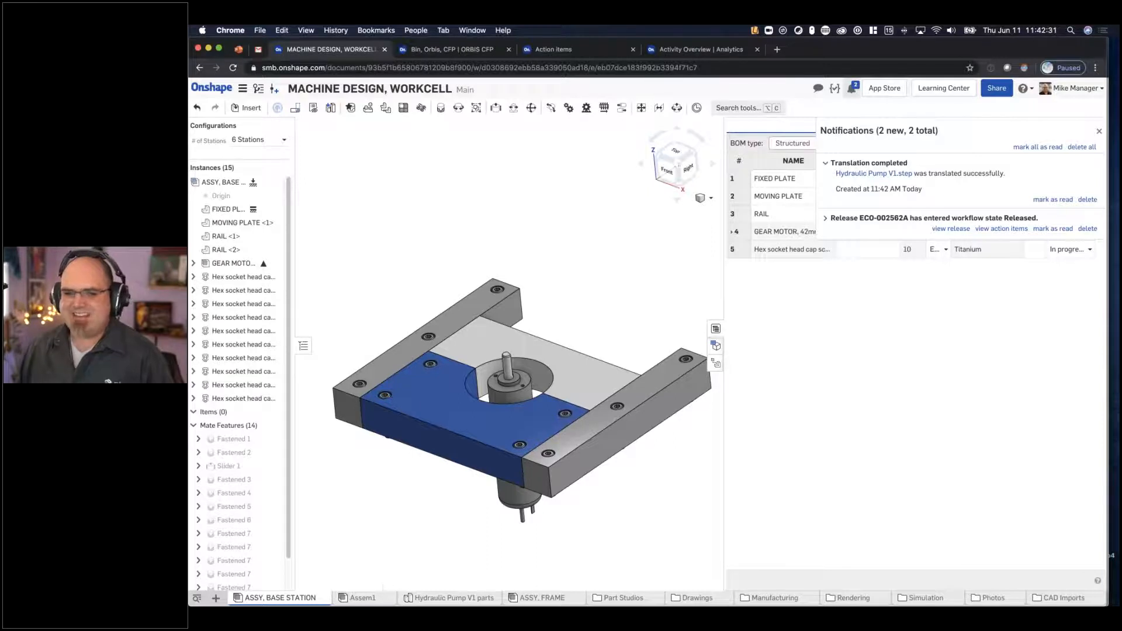
left_click(363, 598)
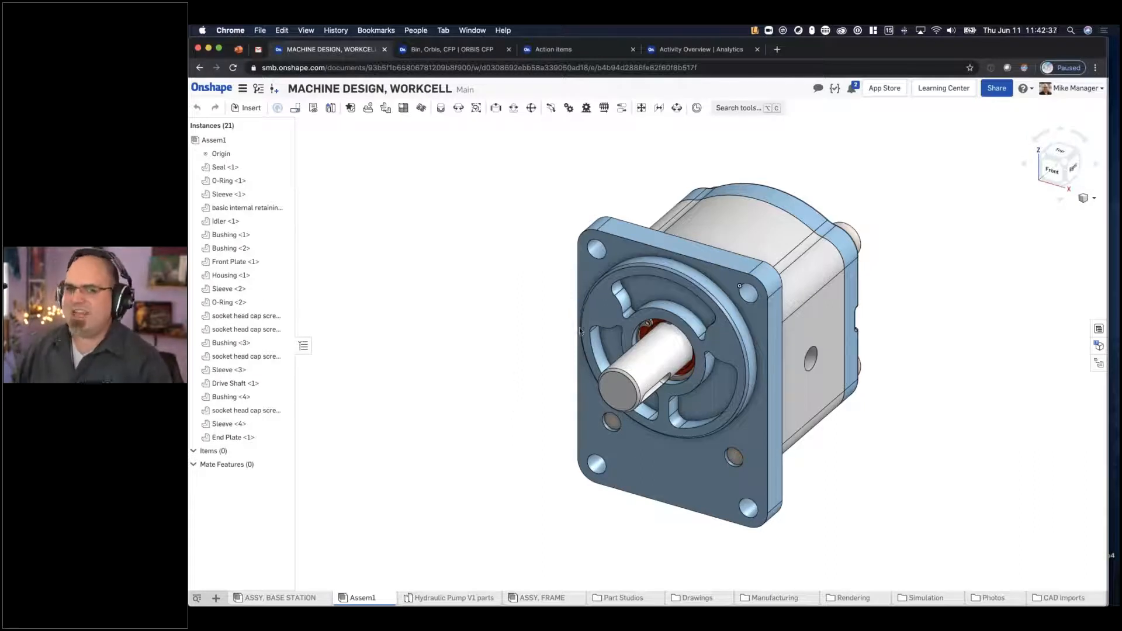
- Examine the imported hydraulic pump from its shaft end and its cap-screw end
right_click_drag(576, 331, 497, 315)
middle_click_drag(488, 281, 479, 333)
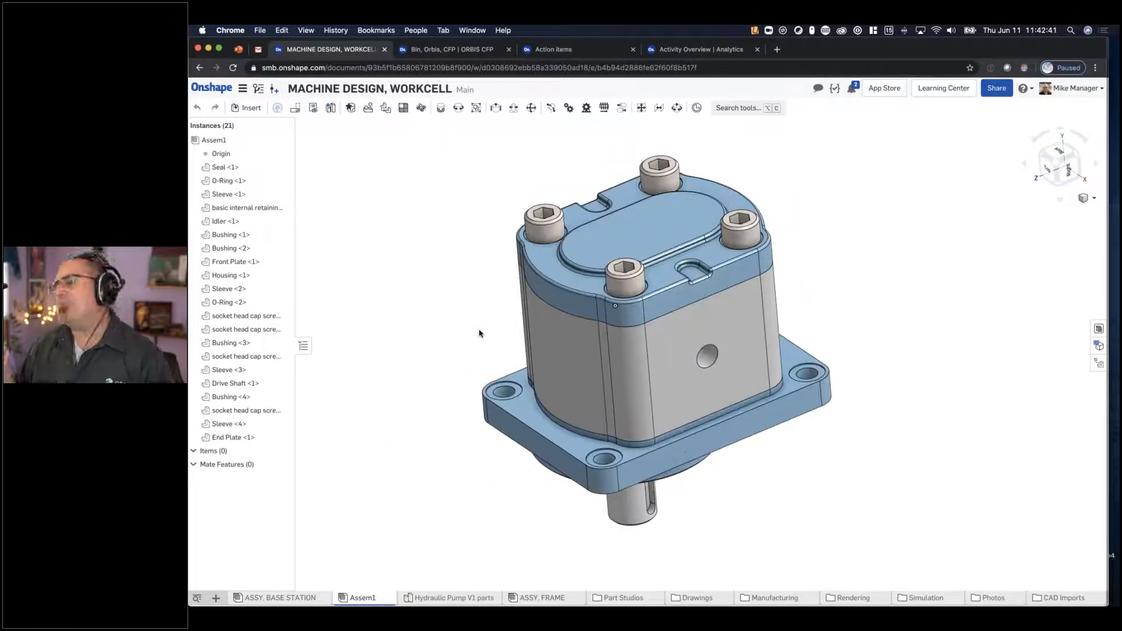
mouse_move(528, 330)
right_mouse_down()
mouse_move(538, 314)
mouse_move(540, 324)
right_mouse_up()
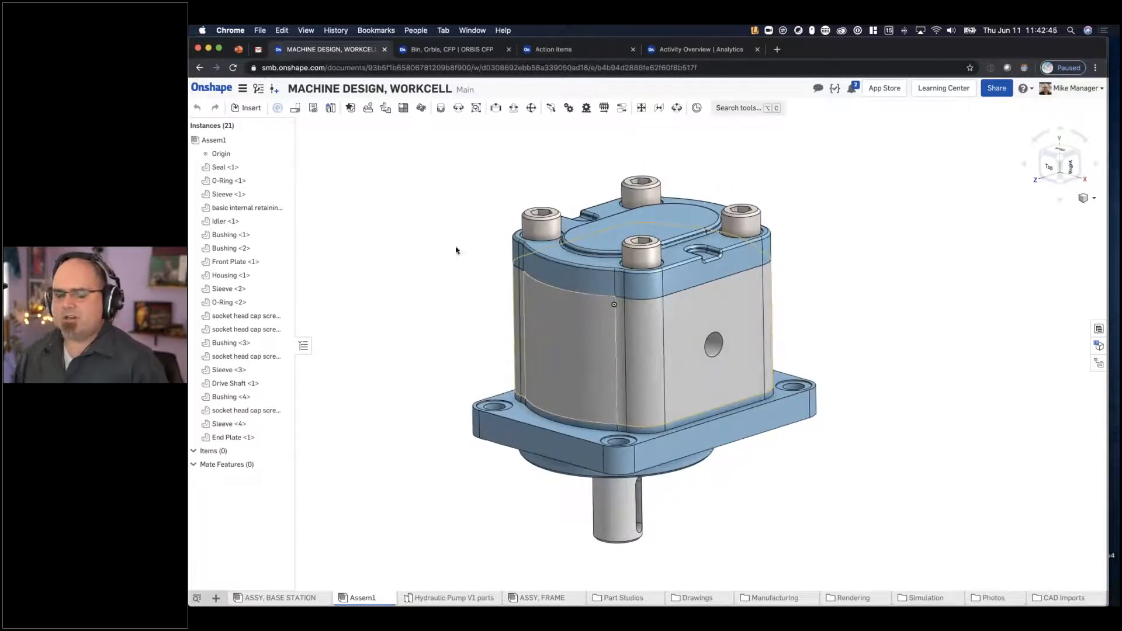
middle_click_drag(501, 243, 554, 222)
scroll(677, 269, "up", 3)
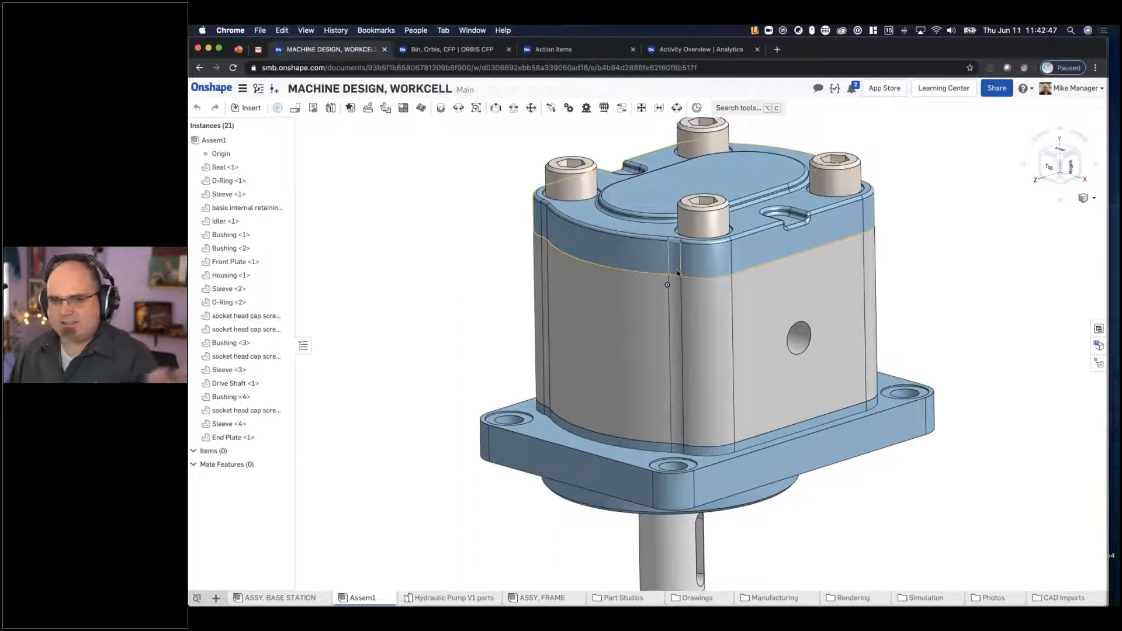
mouse_move(673, 261)
right_mouse_down()
mouse_move(658, 240)
mouse_move(657, 257)
right_mouse_up()
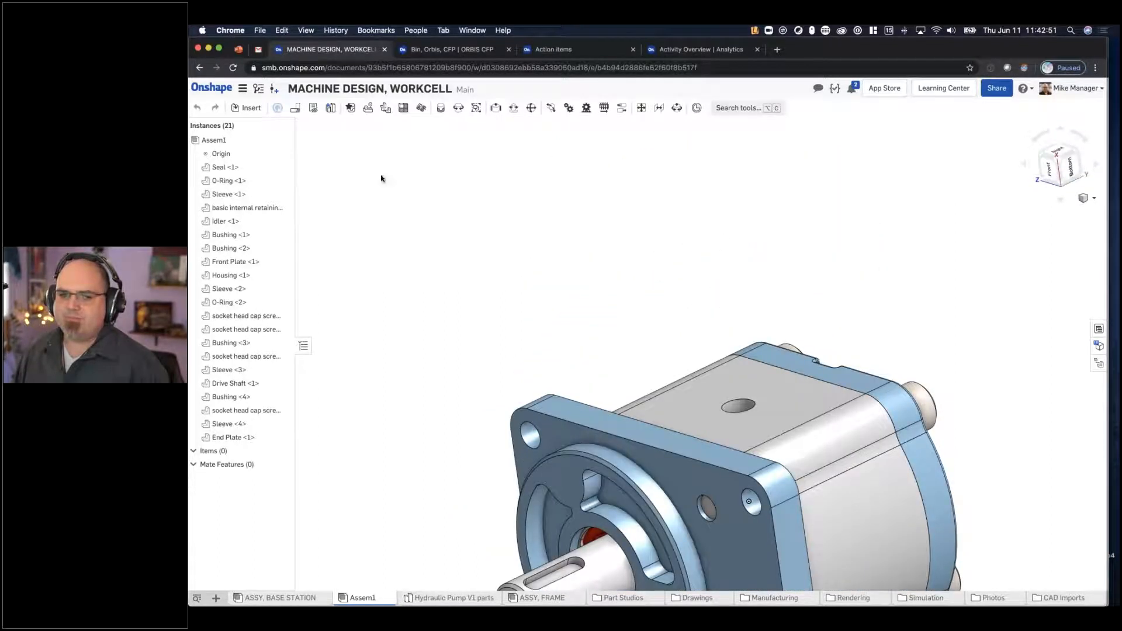
- Rename the Assem1 assembly as Hydraulic Pump
right_click(359, 596)
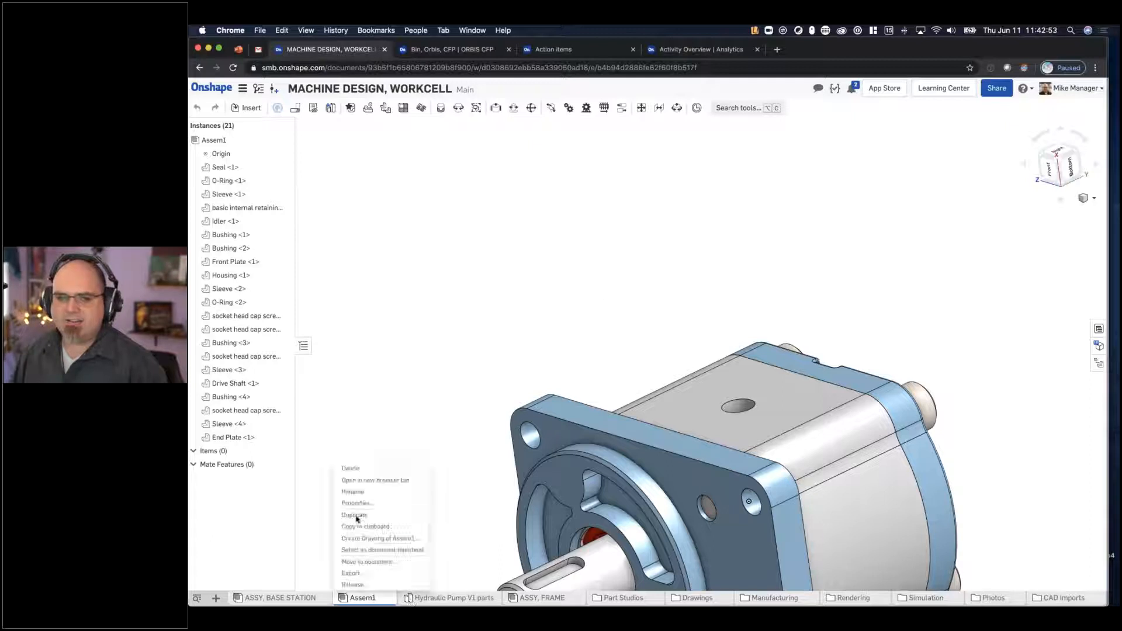
left_click(358, 493)
type("Hy")
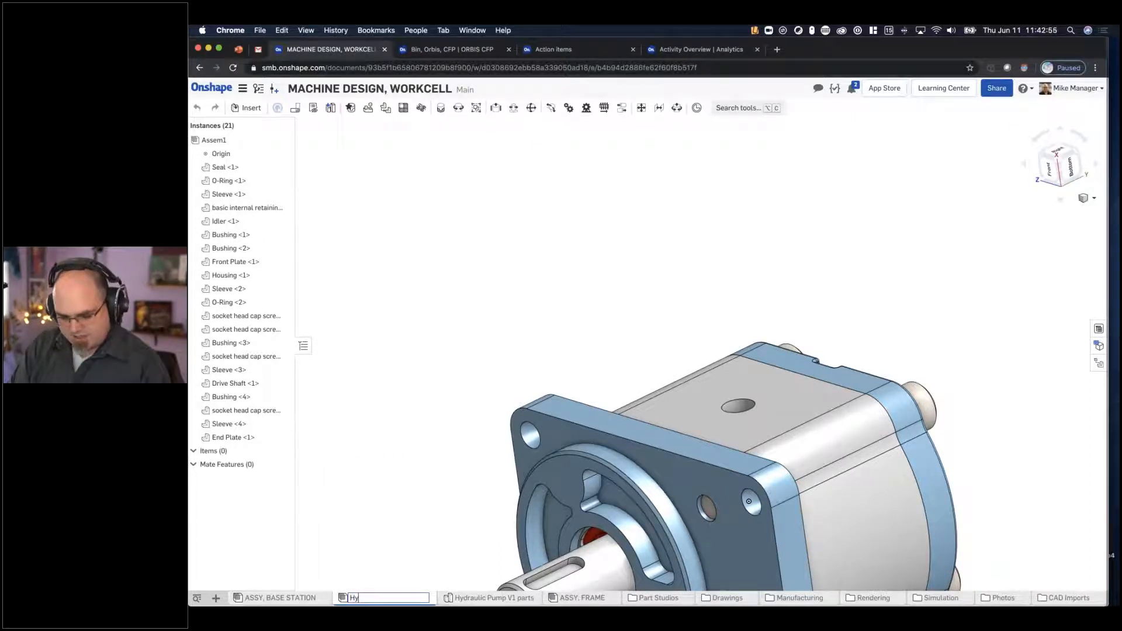
type("draulic Pum")
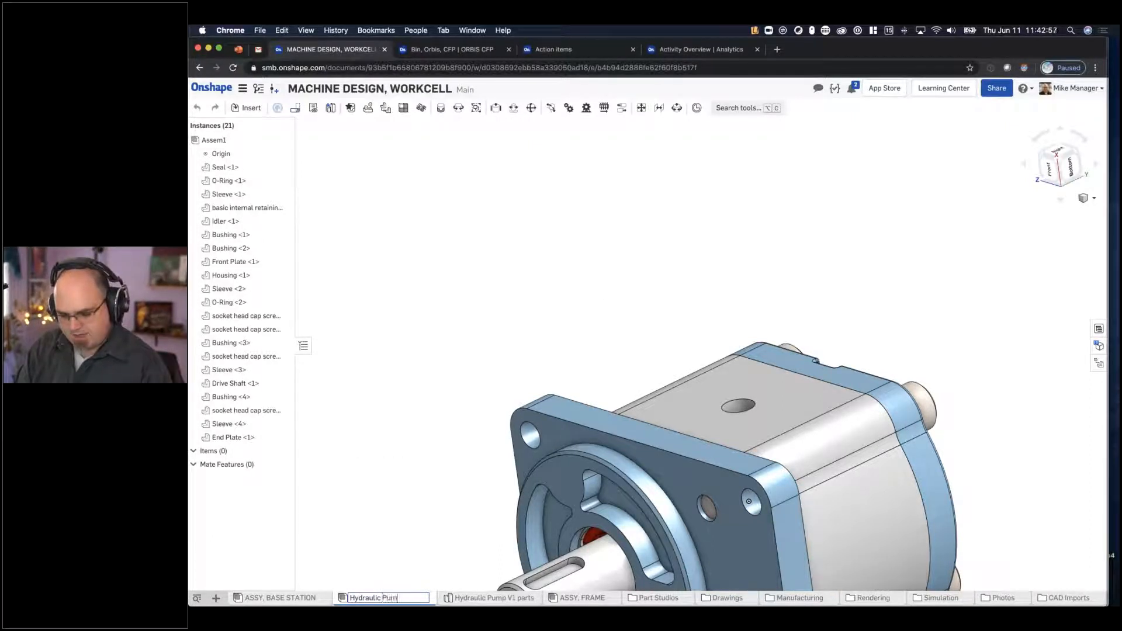
type("p")
key("Return")
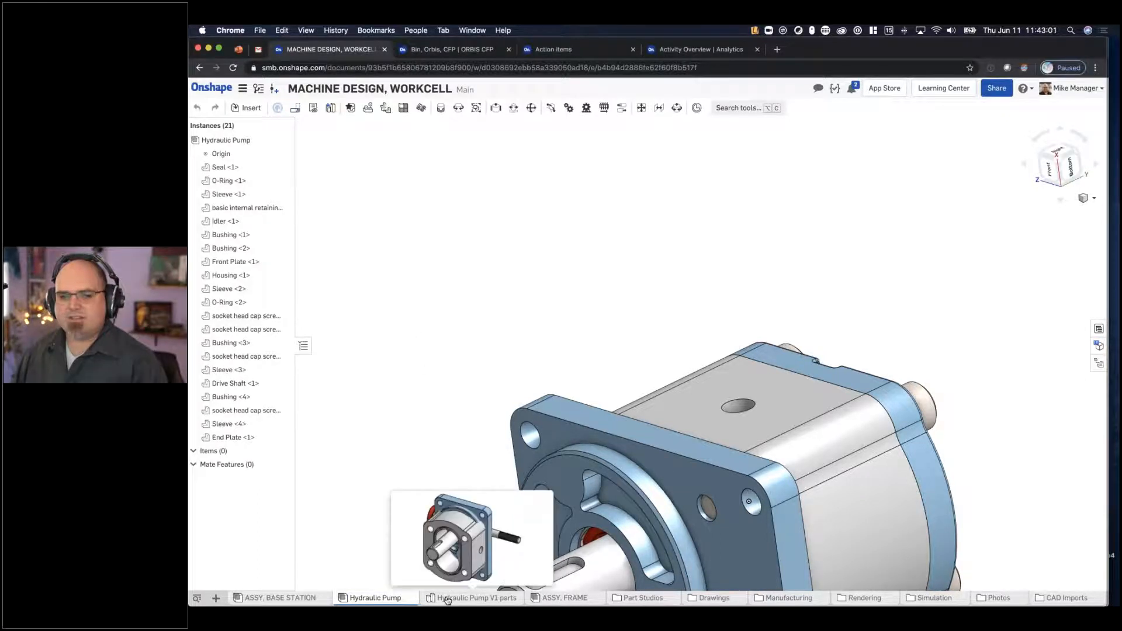
- Go from the pump's Front Plate to its source Part Studio, Hydraulic Pump V1 parts
key("f")
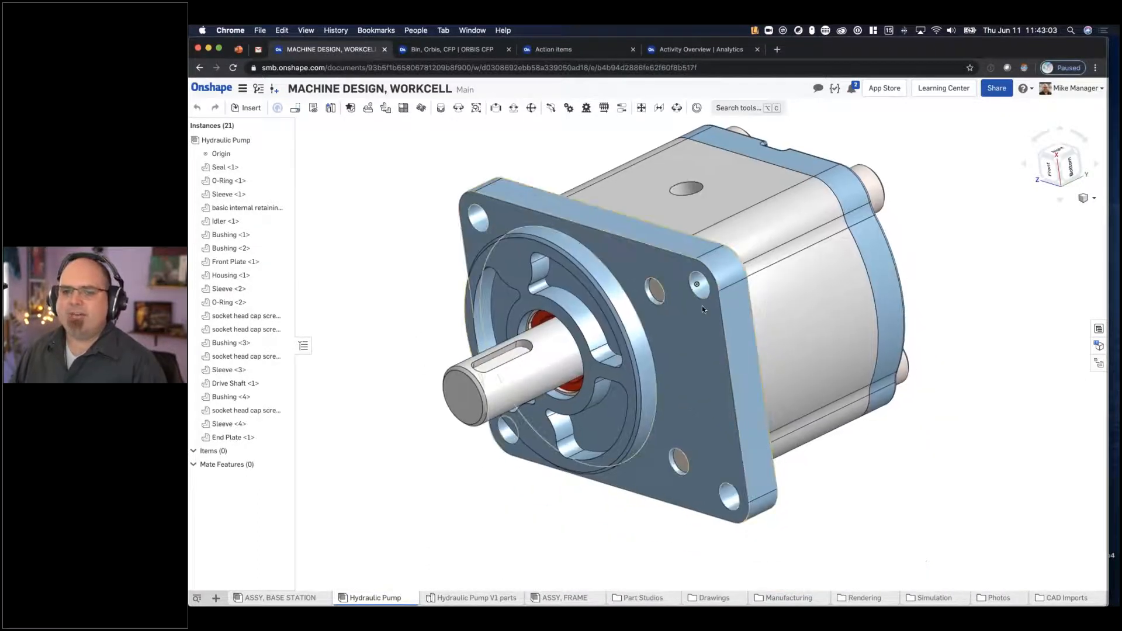
right_click(702, 306)
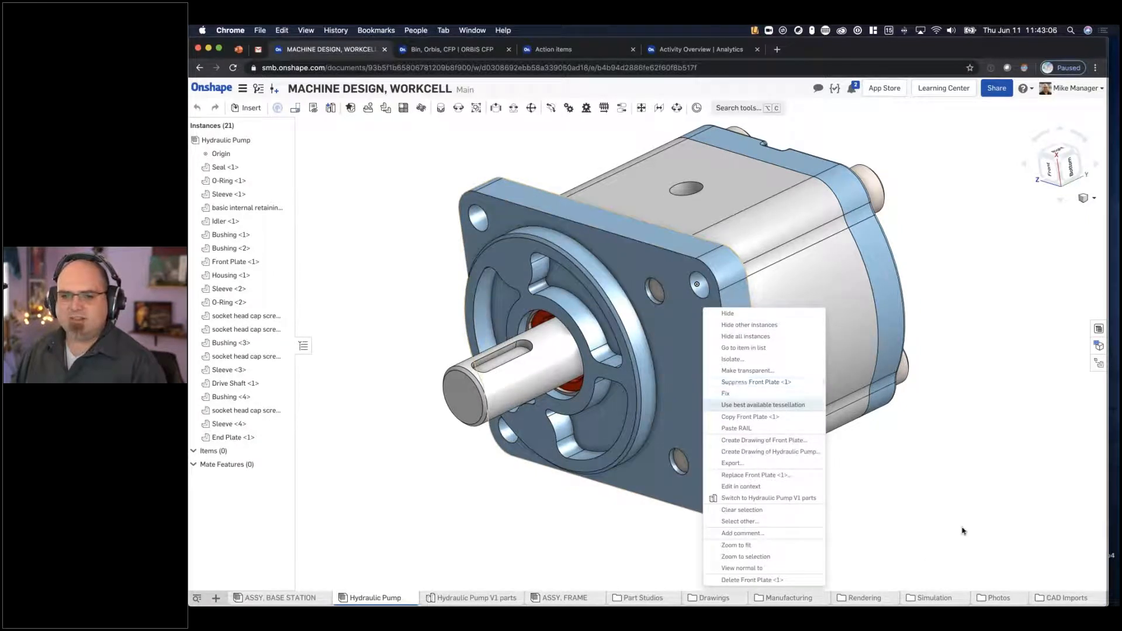
left_click(700, 452)
right_click(699, 451)
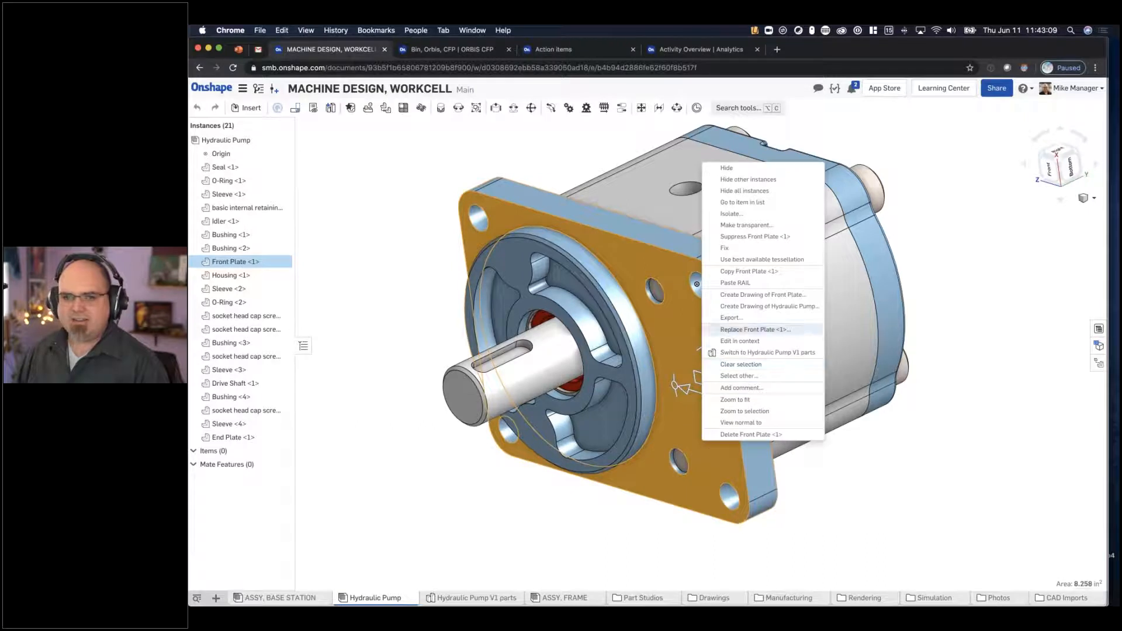
left_click(760, 352)
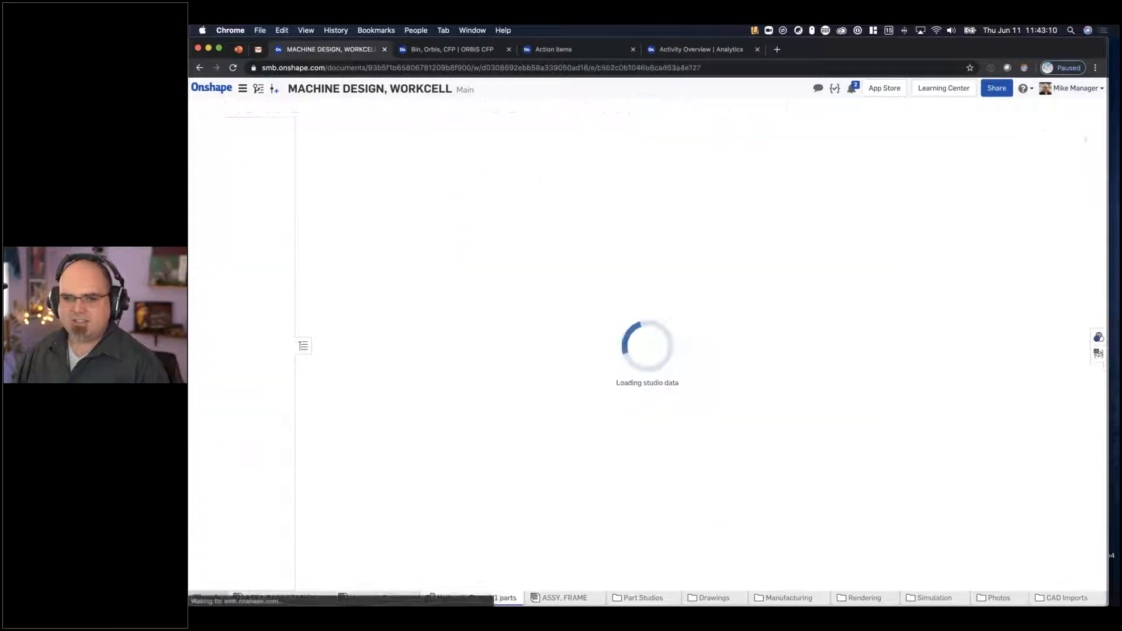
right_click(485, 241)
- Hide every part except the Front Plate, hide the default planes and fit the plate in view
right_click(251, 527)
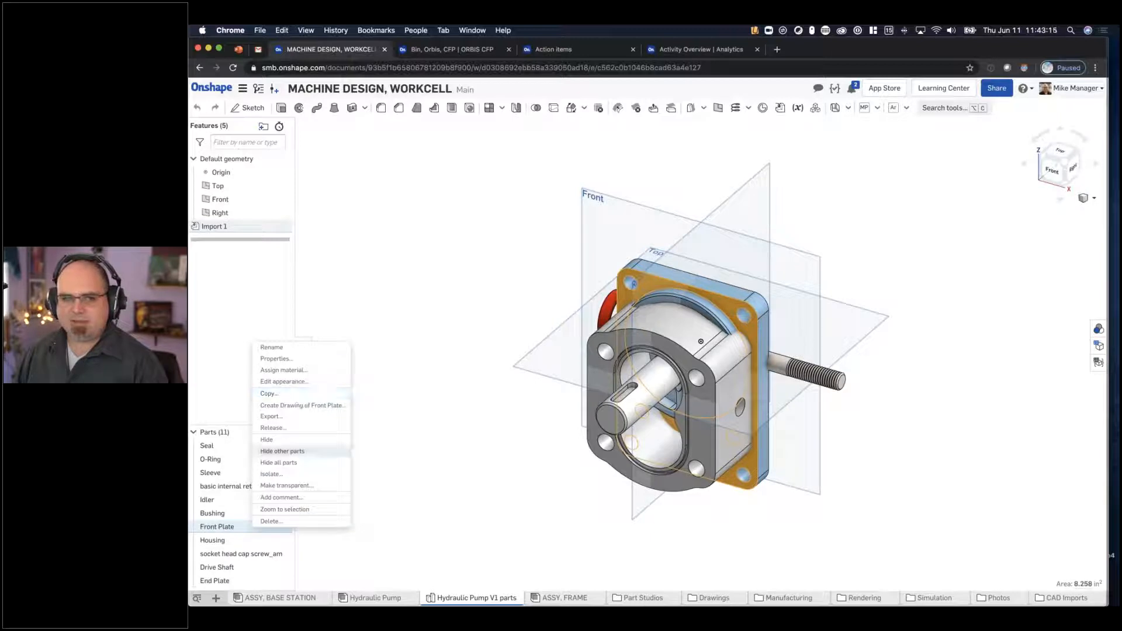
key("space")
key("p")
key("f")
middle_click_drag(722, 218, 700, 269)
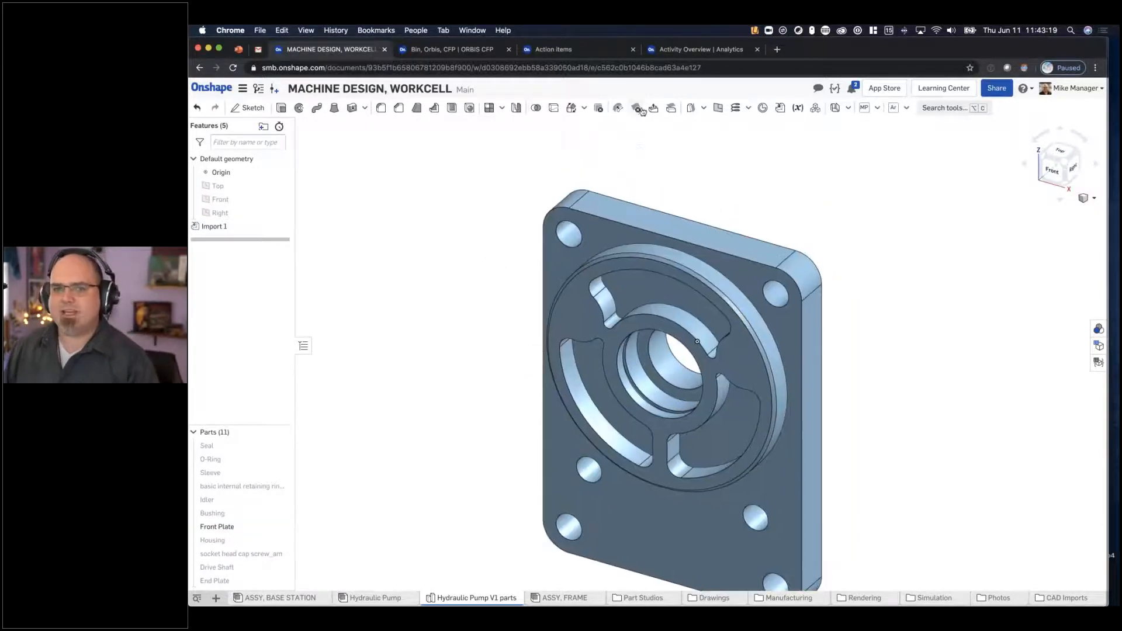
- Widen the Front Plate by offsetting its side faces 0.5 in with Move face, reapplying the fillets
left_click(682, 235)
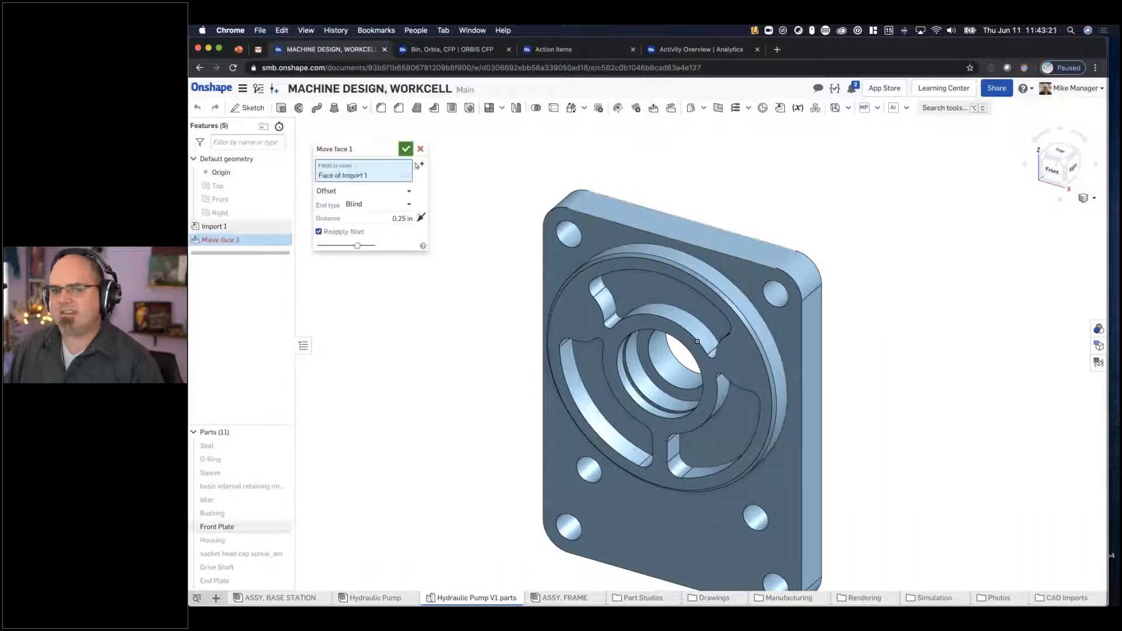
left_click_drag(686, 194, 684, 133)
left_click(812, 358)
right_click_drag(466, 231, 548, 276)
right_click_drag(703, 230, 713, 250)
left_click(377, 231)
key("BackSpace")
type(".5")
key("Return")
key("Return")
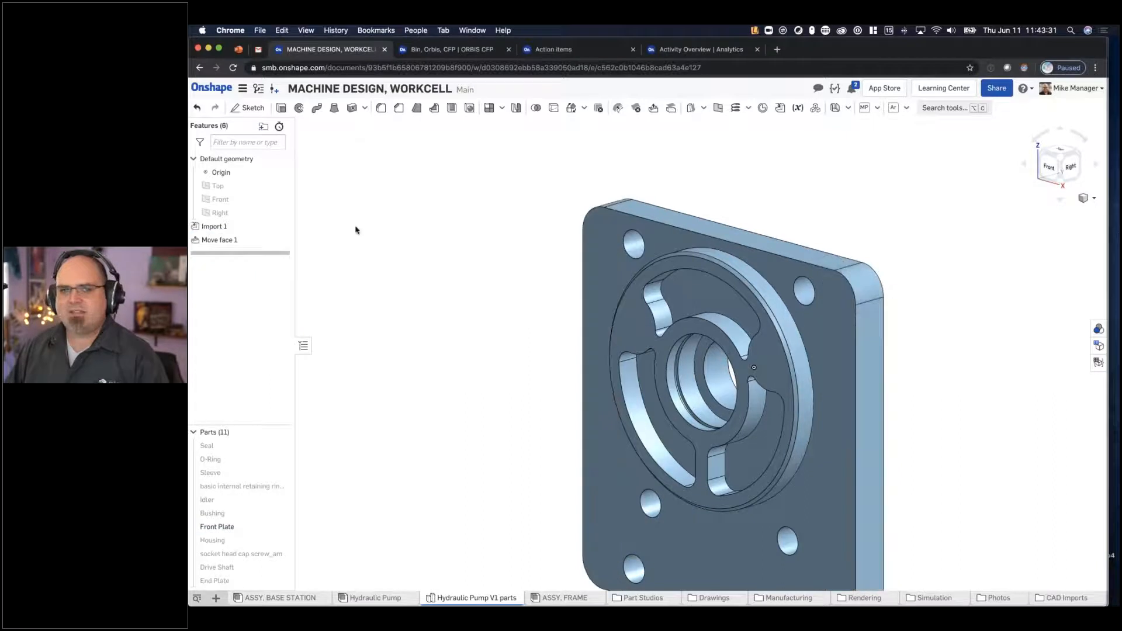
- Create a Hole-type face selection from an upper corner hole of the Front Plate, including its matching pattern holes
scroll(390, 249, "down", 3)
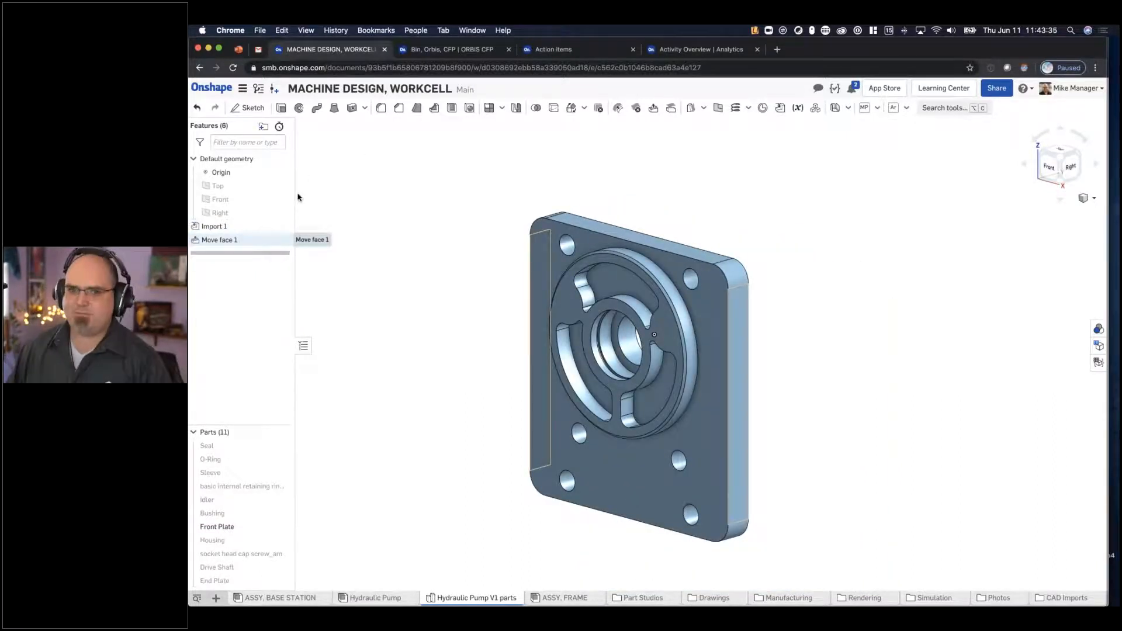
right_click_drag(689, 198, 752, 171)
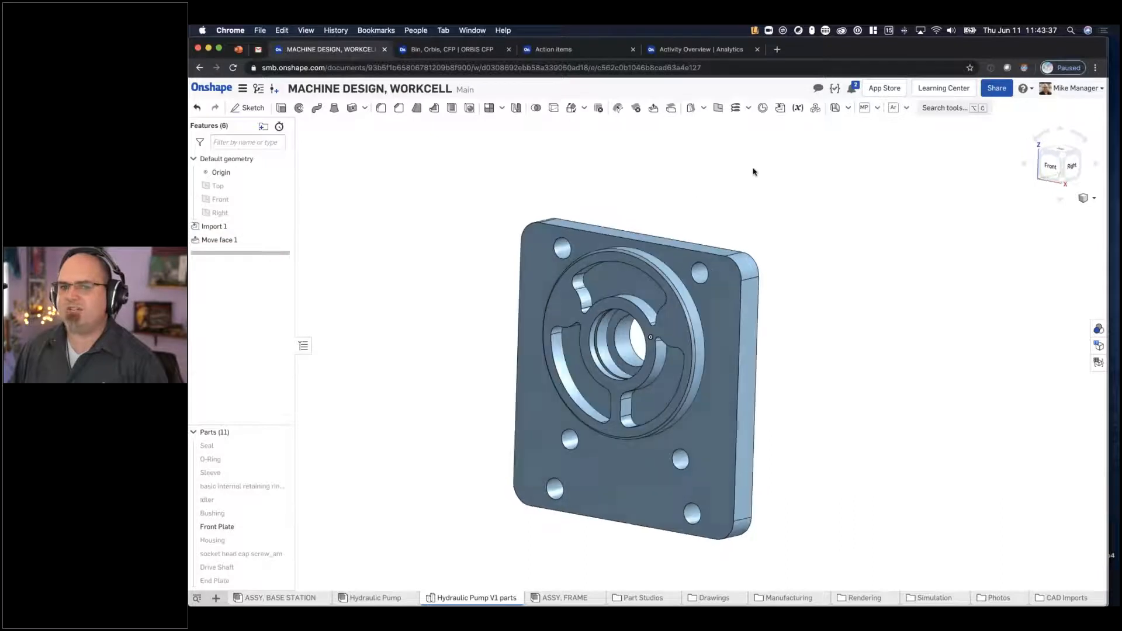
right_click(754, 172)
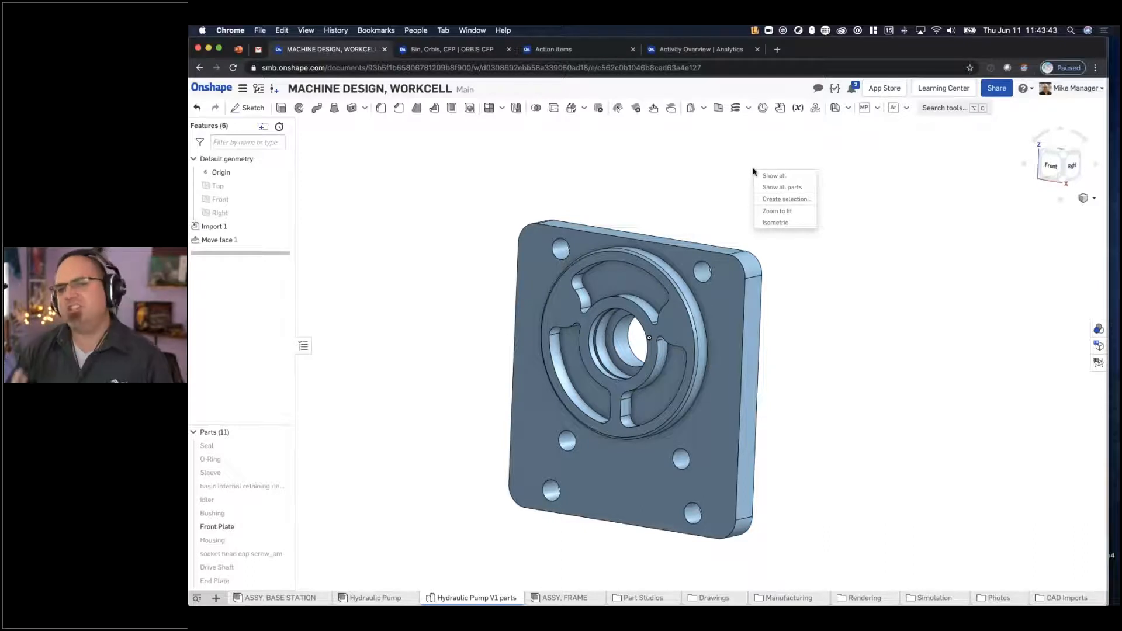
left_click(788, 200)
left_click(856, 232)
left_click(872, 249)
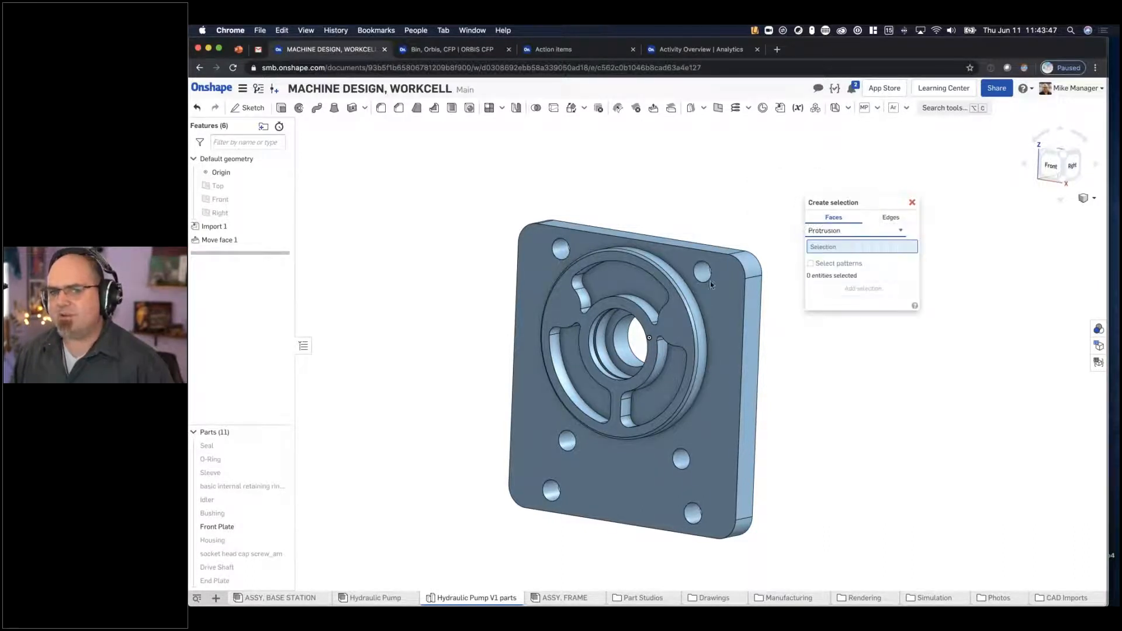
left_click(714, 270)
right_click_drag(744, 233, 777, 245)
left_click(811, 273)
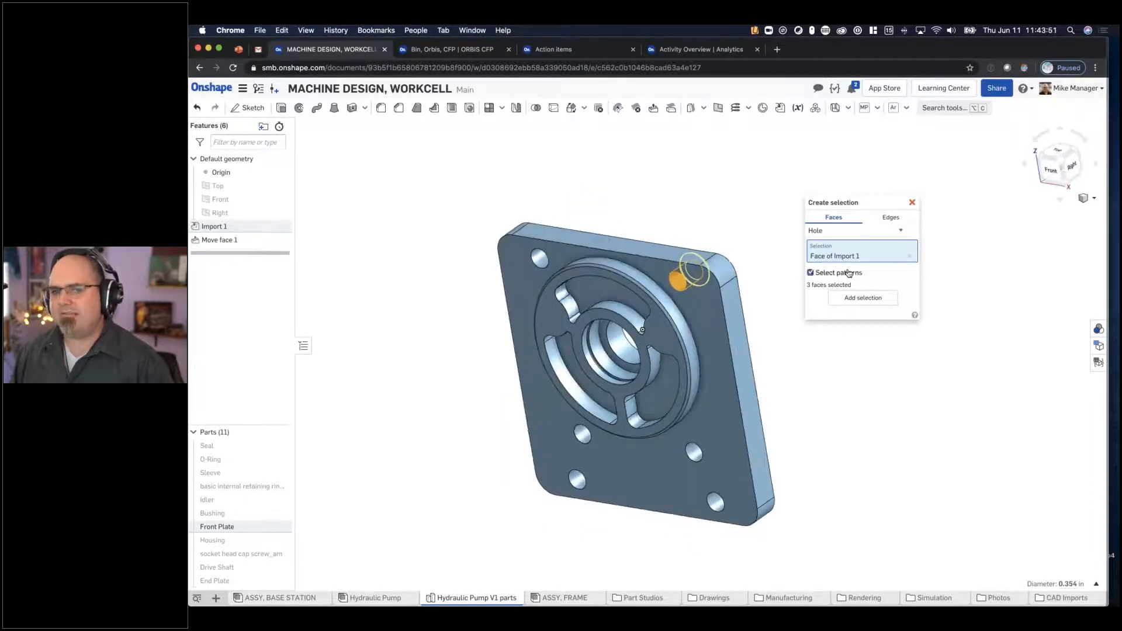
left_click(865, 299)
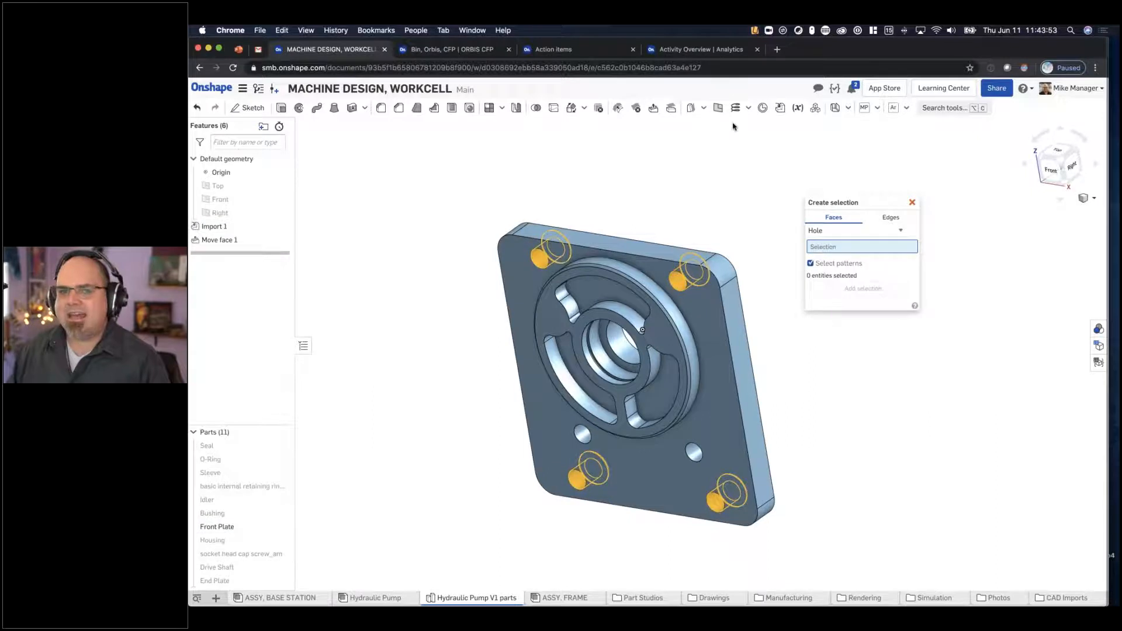
- Enlarge the Front Plate's four selected corner holes with a Move face offset of 0.05 in
left_click(649, 115)
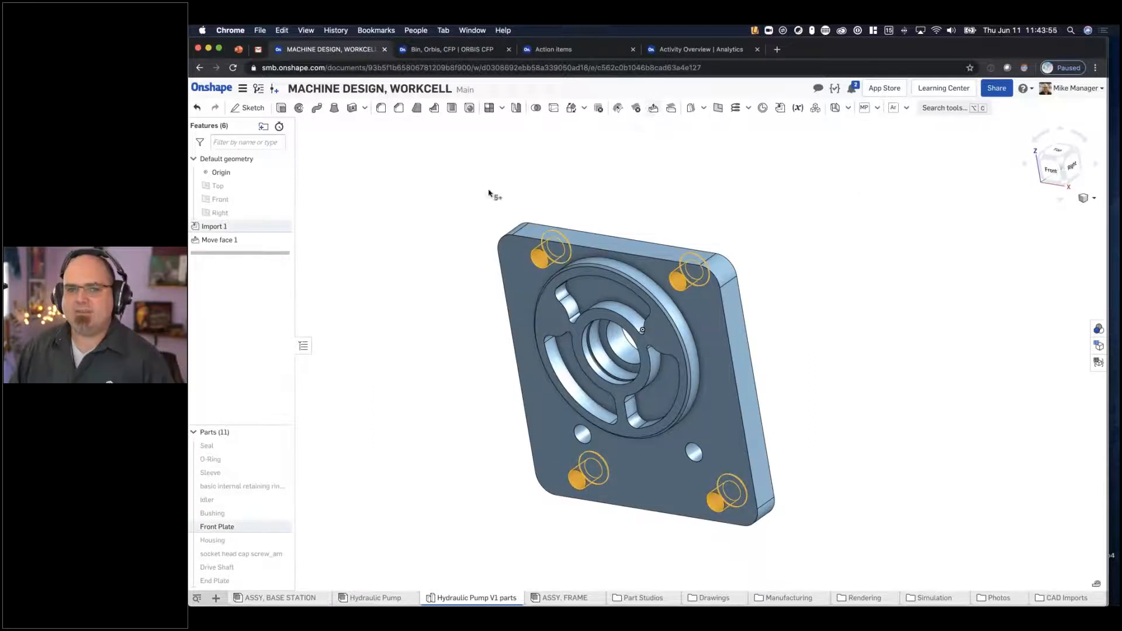
left_click(364, 249)
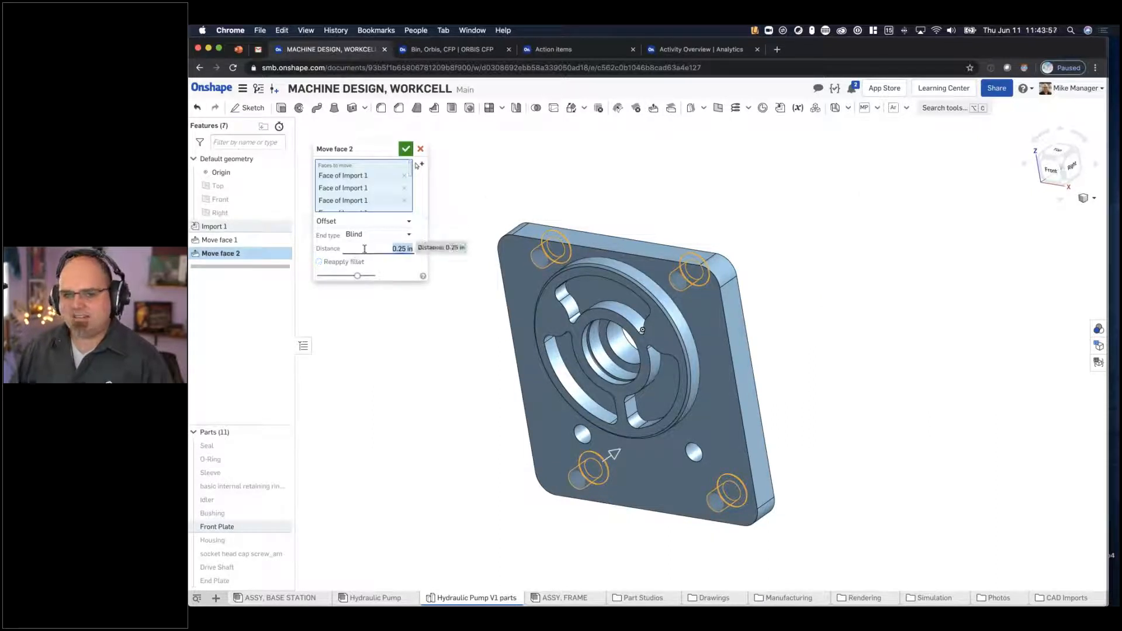
left_click(420, 252)
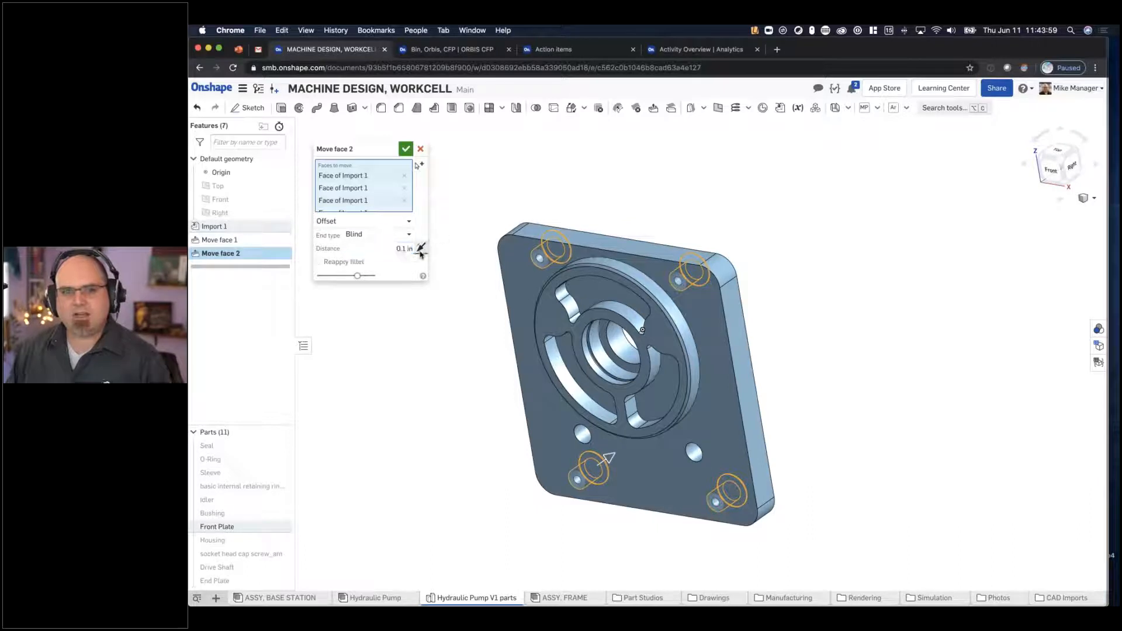
left_click(379, 246)
key("BackSpace")
type(".05")
key("Return")
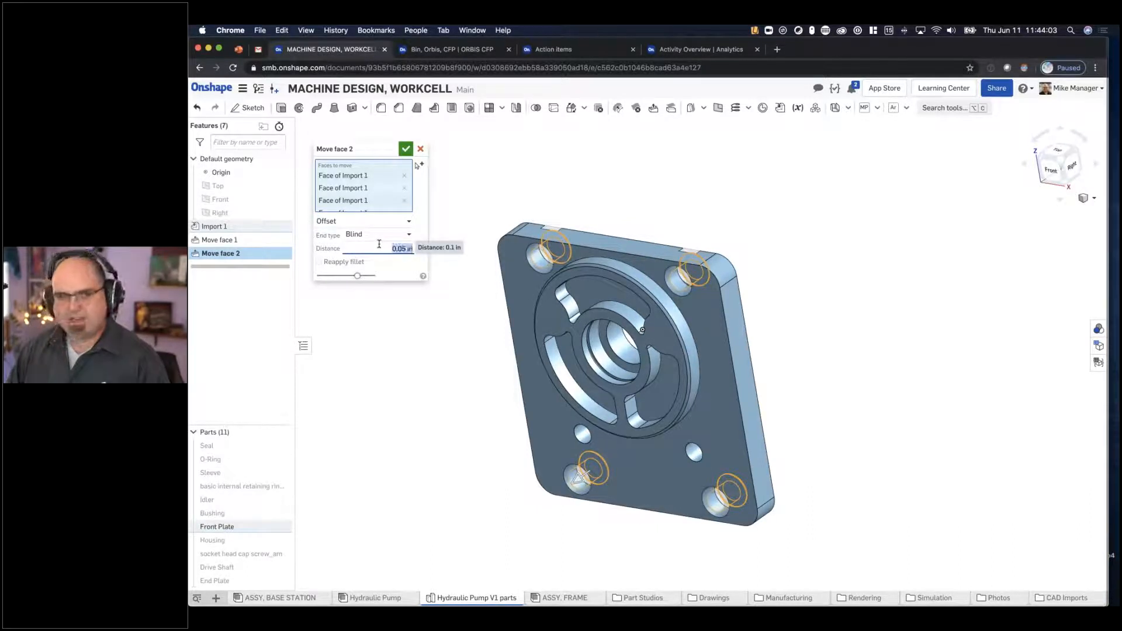
key("Return")
right_click_drag(646, 275, 631, 279)
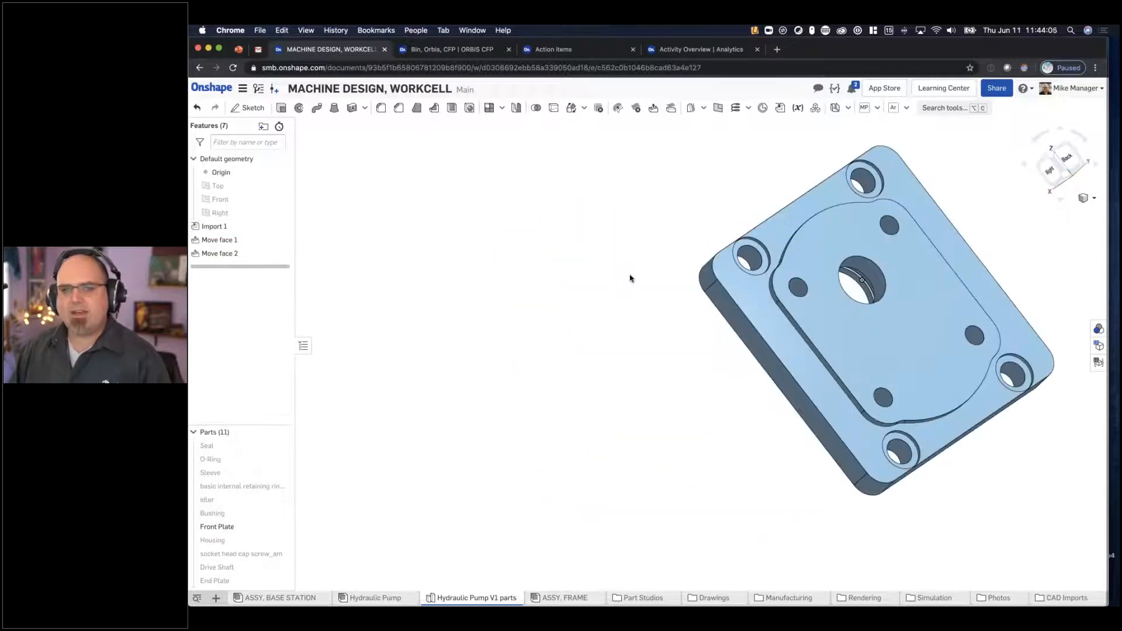
- Group all of the pump's parts together in the Hydraulic Pump assembly
left_click(375, 597)
right_click_drag(697, 284, 624, 281)
left_click(476, 107)
left_click_drag(791, 183, 339, 492)
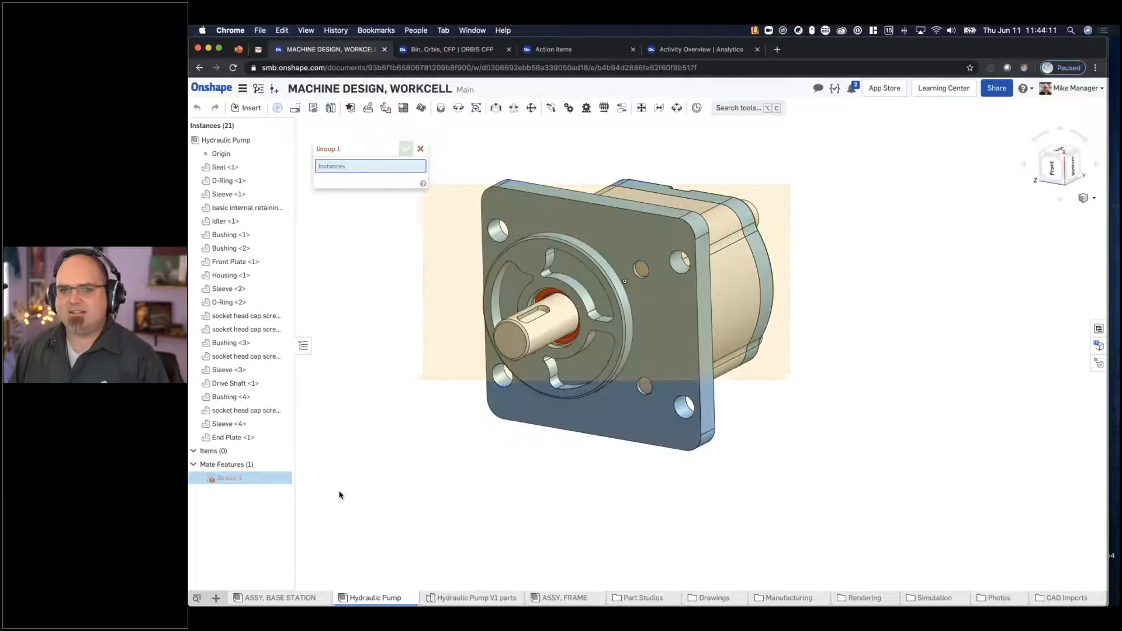
left_click(406, 148)
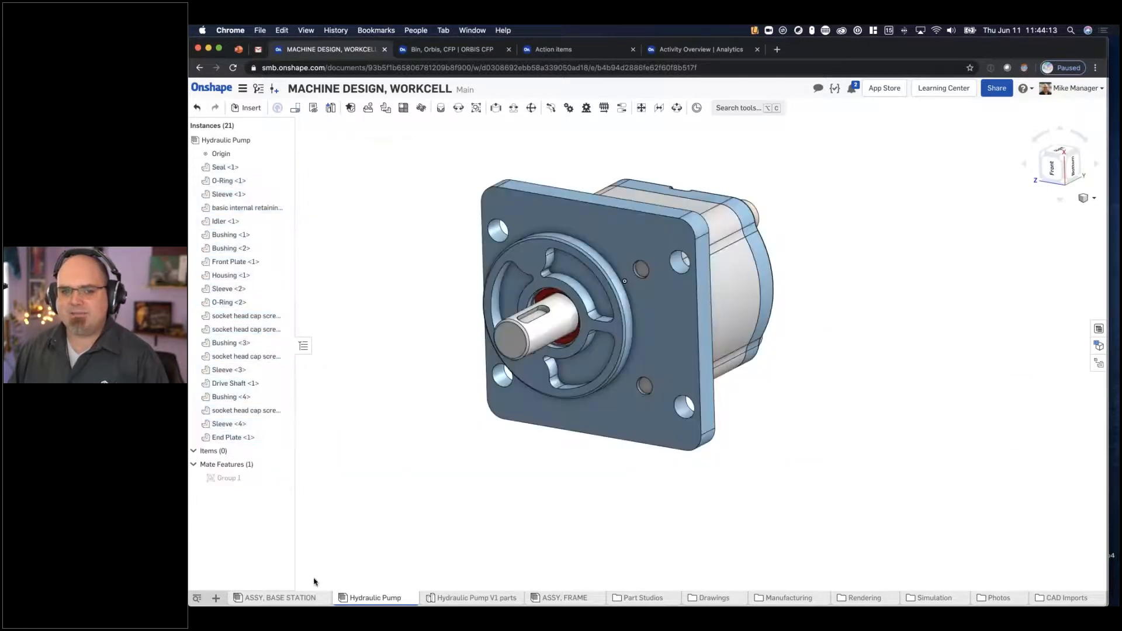
- Insert the Hydraulic Pump assembly above the station in ASSY, BASE STATION
left_click(280, 598)
left_click(247, 108)
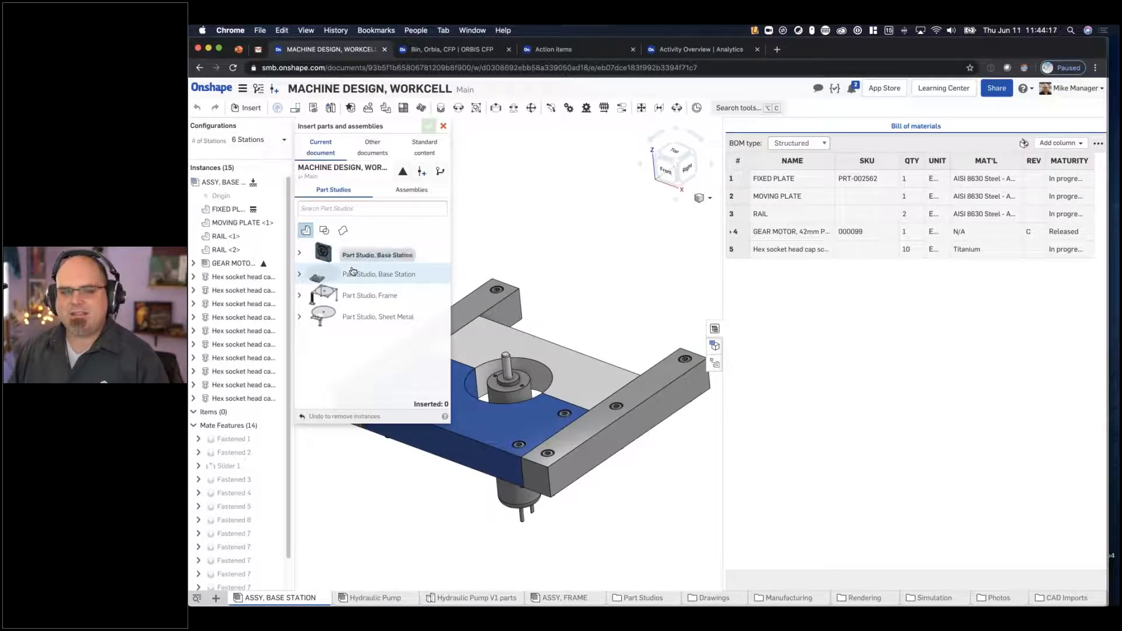
left_click(412, 189)
left_click(362, 252)
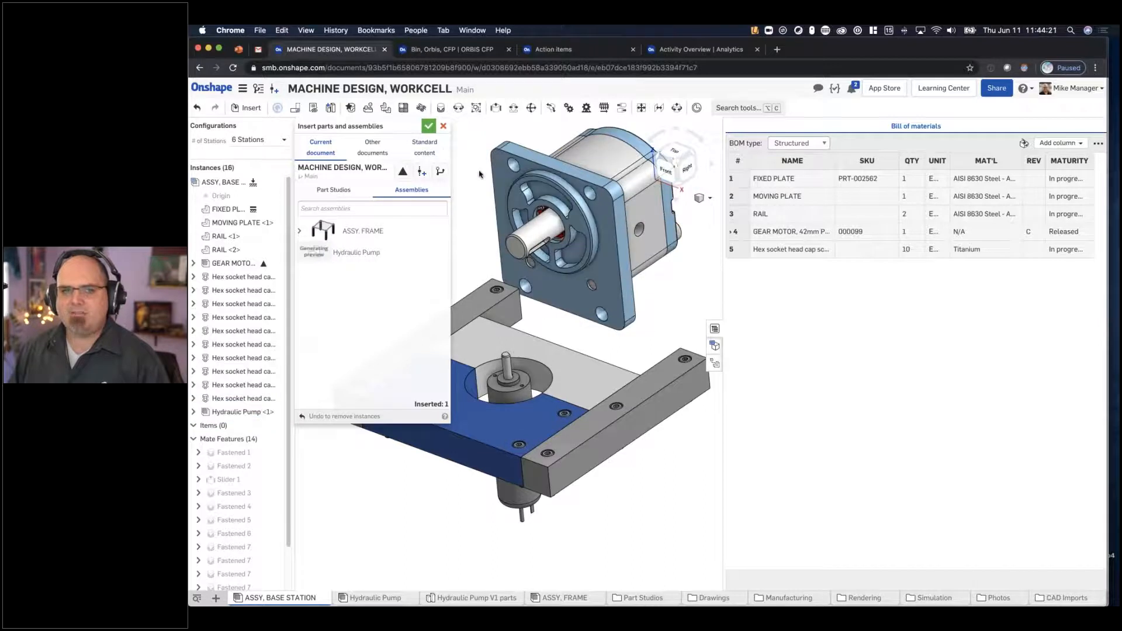
left_click(429, 126)
middle_click_drag(427, 241, 416, 298)
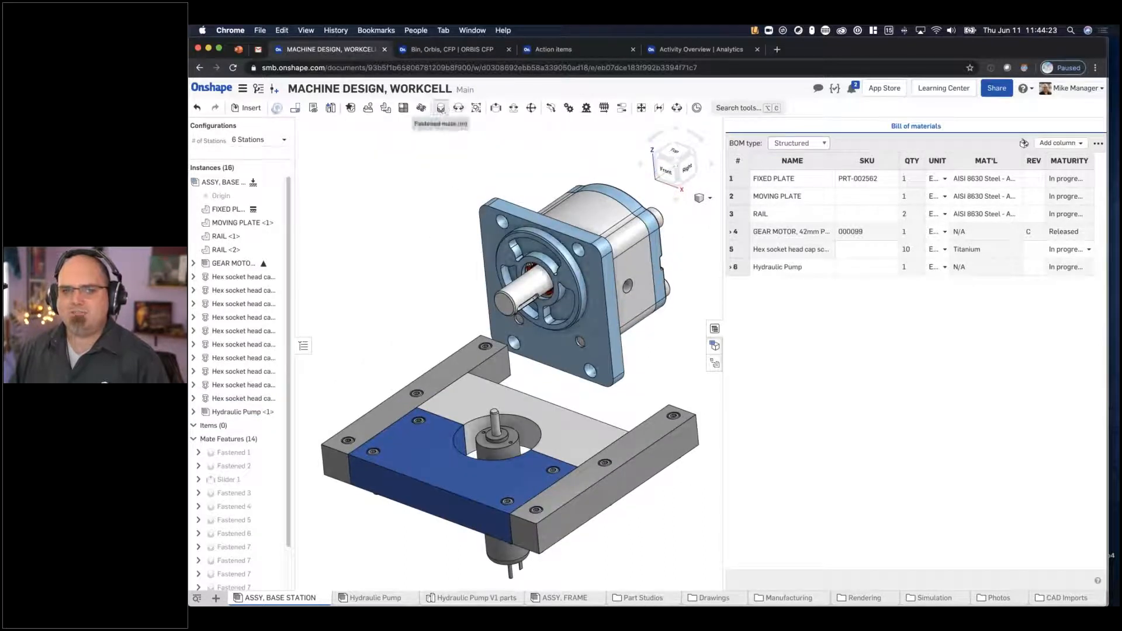
left_click(442, 108)
left_click(555, 295)
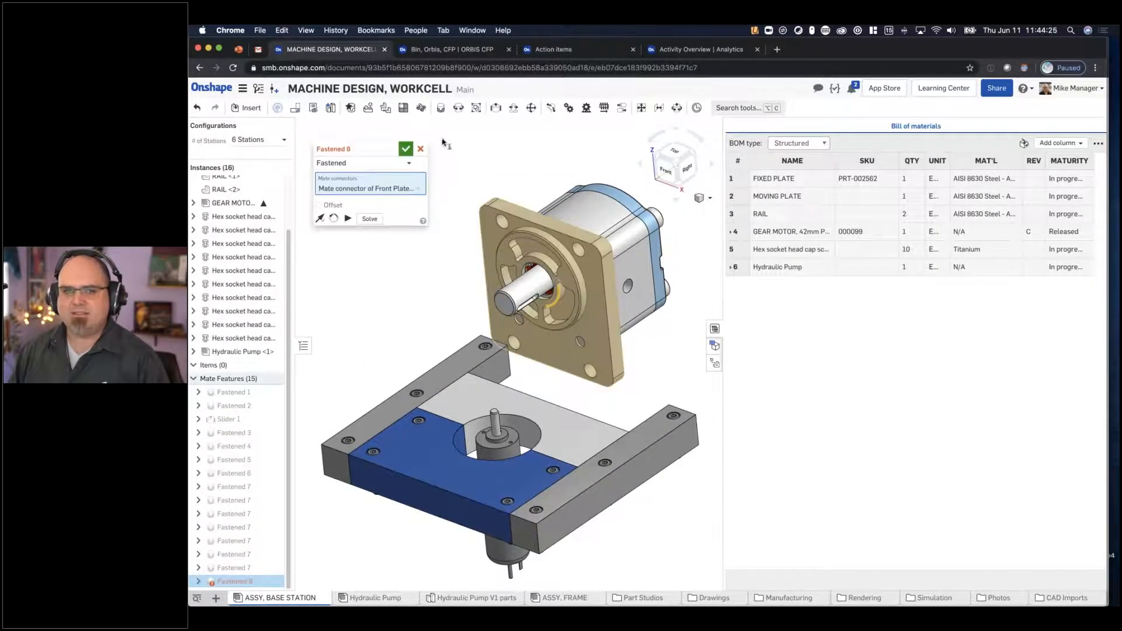
left_click(421, 149)
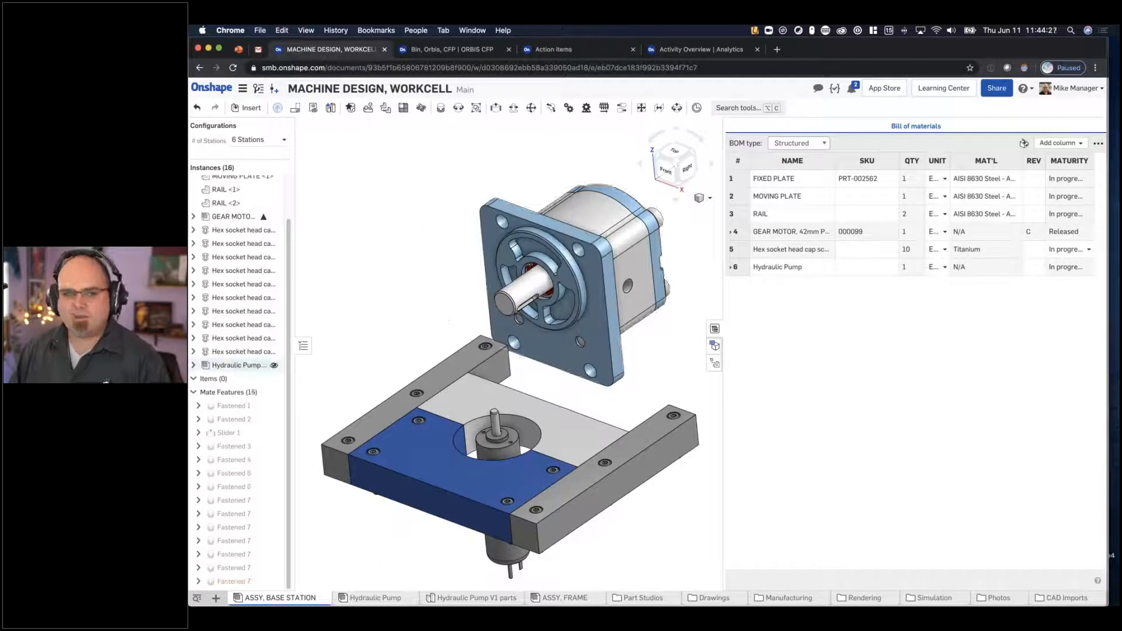
- Delete the inserted Hydraulic Pump instance from the base station assembly
left_click(239, 365)
key("Delete")
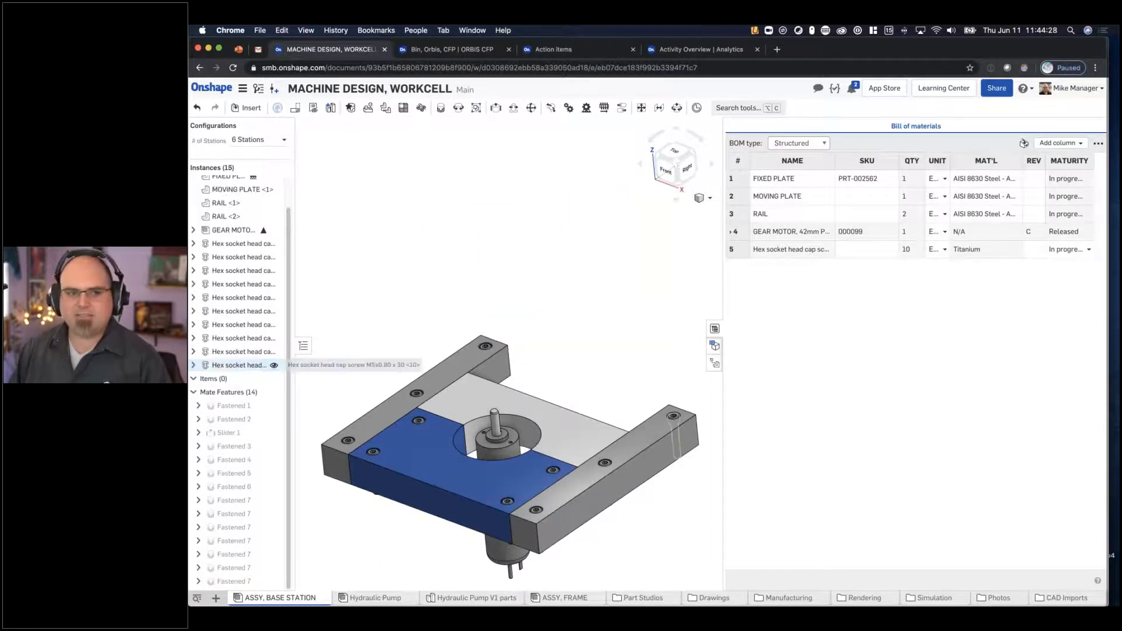
- Replace the GEAR MOTOR, 42mm PLG instance in ASSY, BASE STATION with the Hydraulic Pump assembly from the current document
right_click(244, 232)
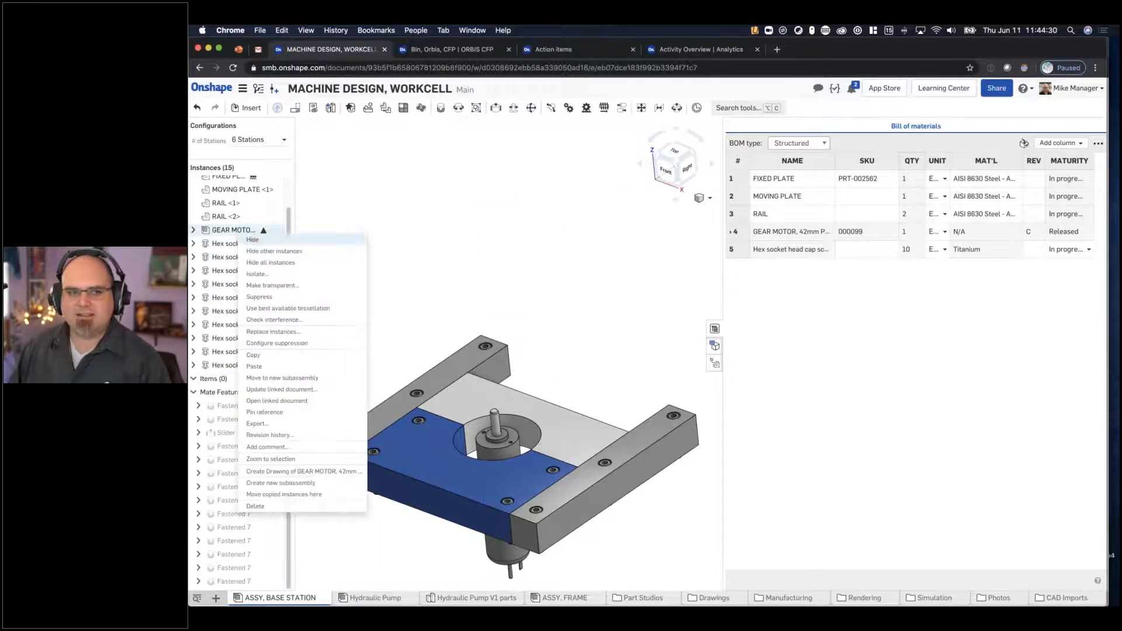
left_click(284, 333)
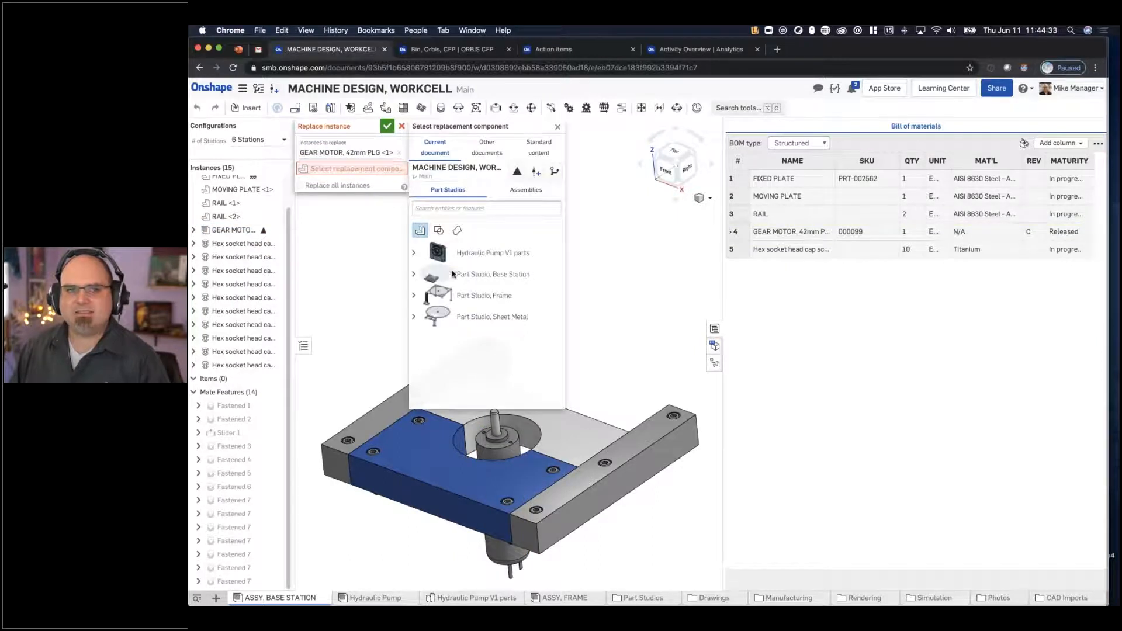
left_click(527, 190)
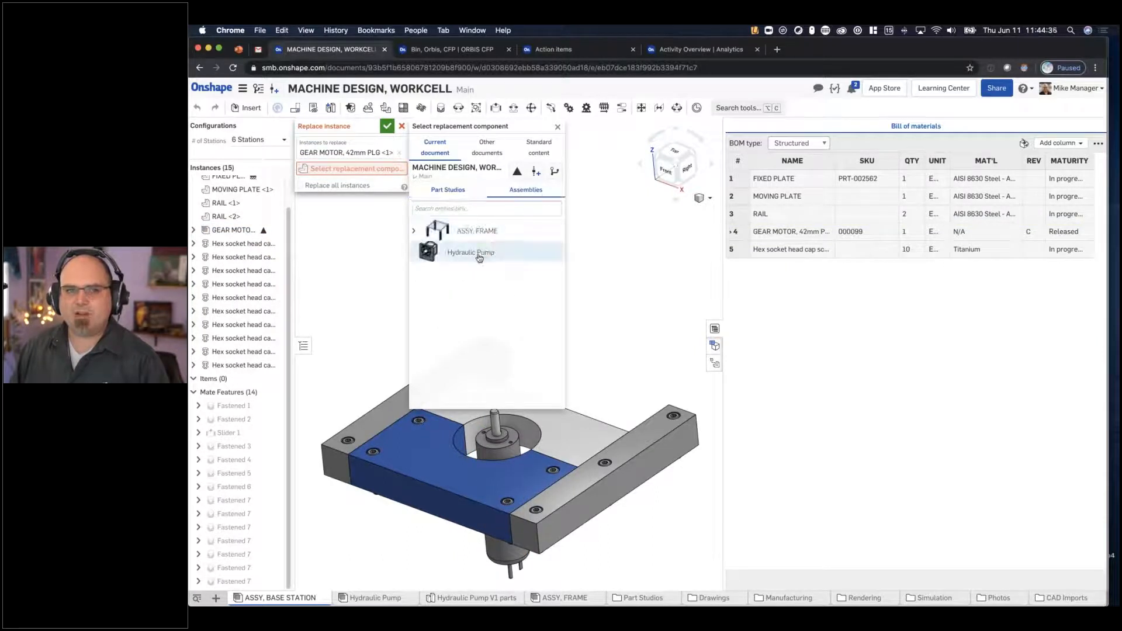
left_click(484, 255)
left_click(387, 125)
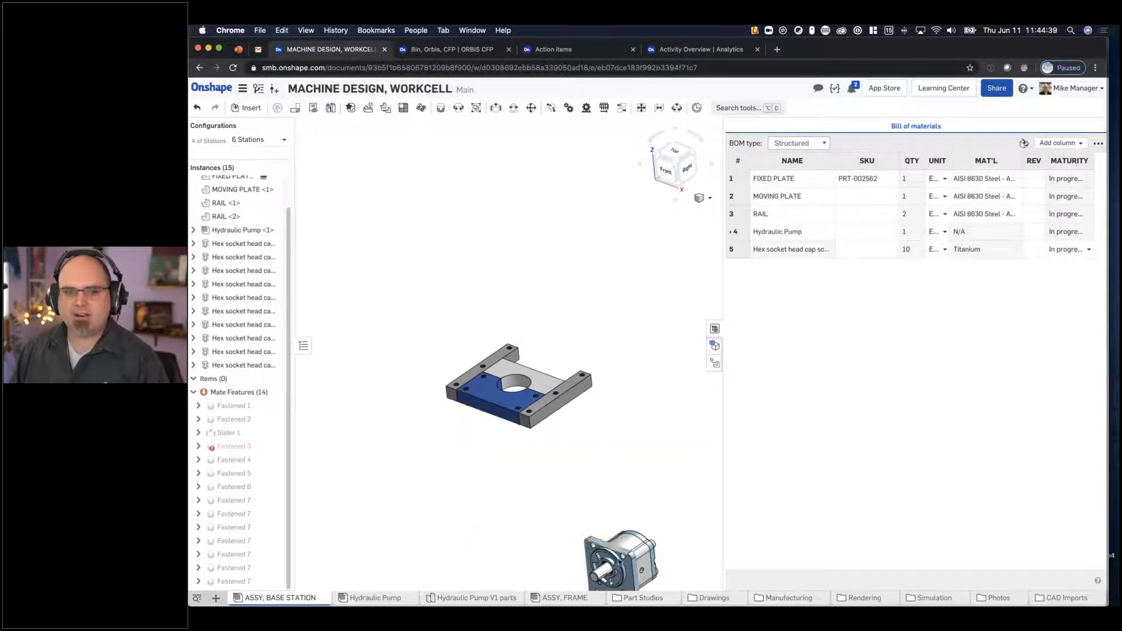
- Repair the Fastened 3 mate by joining the fixed plate's mate connector to one on the hydraulic pump's drive shaft
double_click(228, 446)
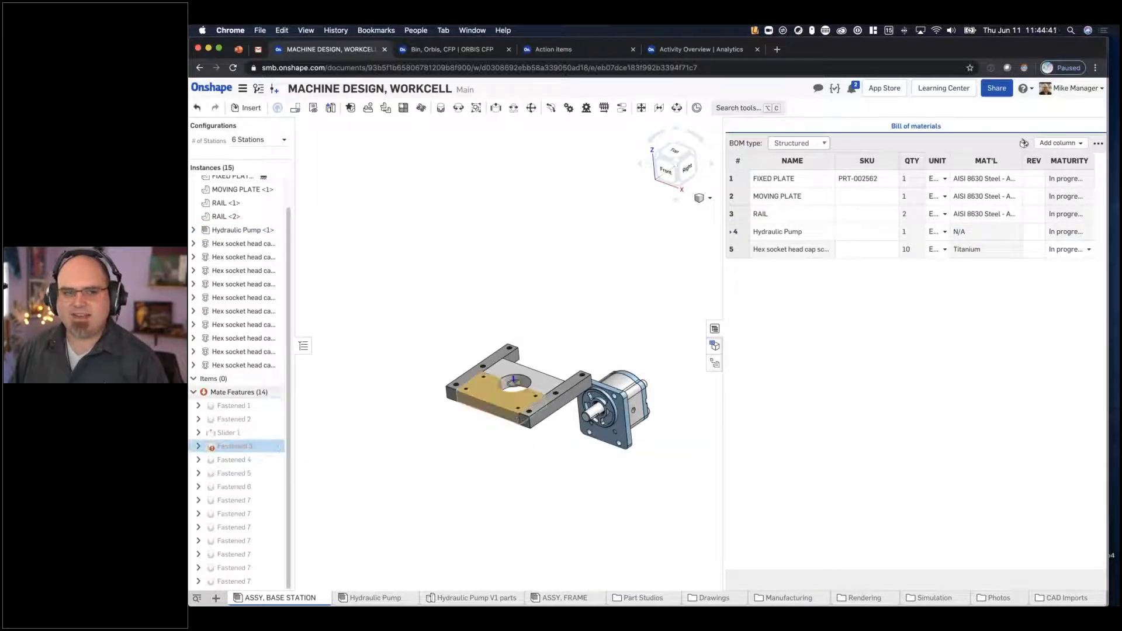
left_click(418, 189)
scroll(570, 395, "up", 5)
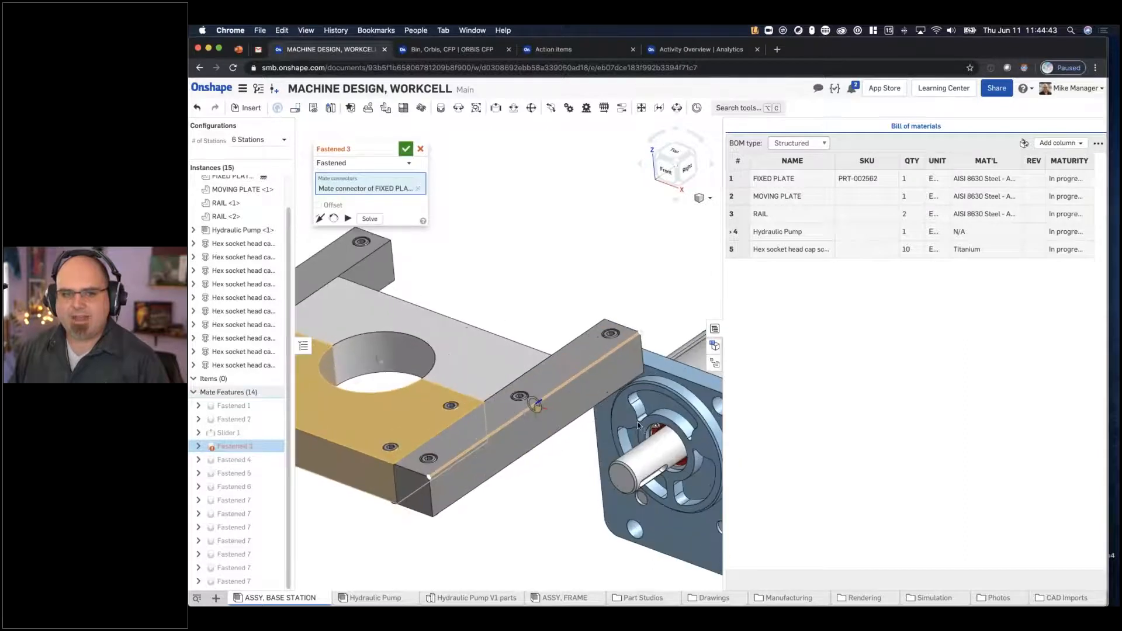
left_click(655, 445)
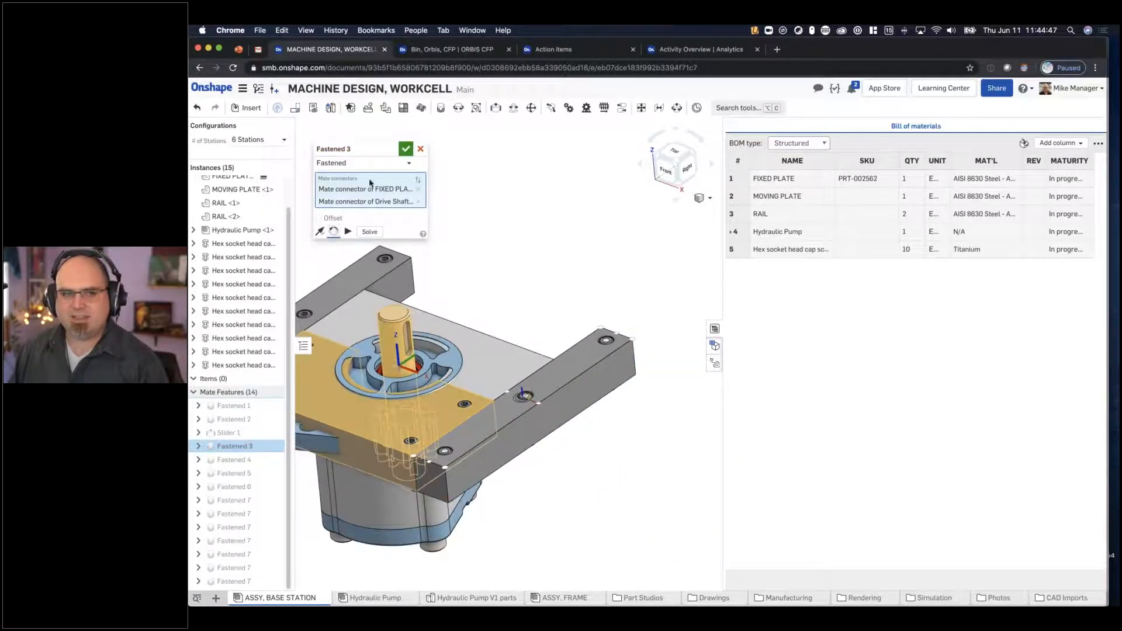
left_click(406, 149)
- Run interference detection on the whole ASSY, BASE STATION assembly and examine the interfering areas around the pump
left_click(700, 198)
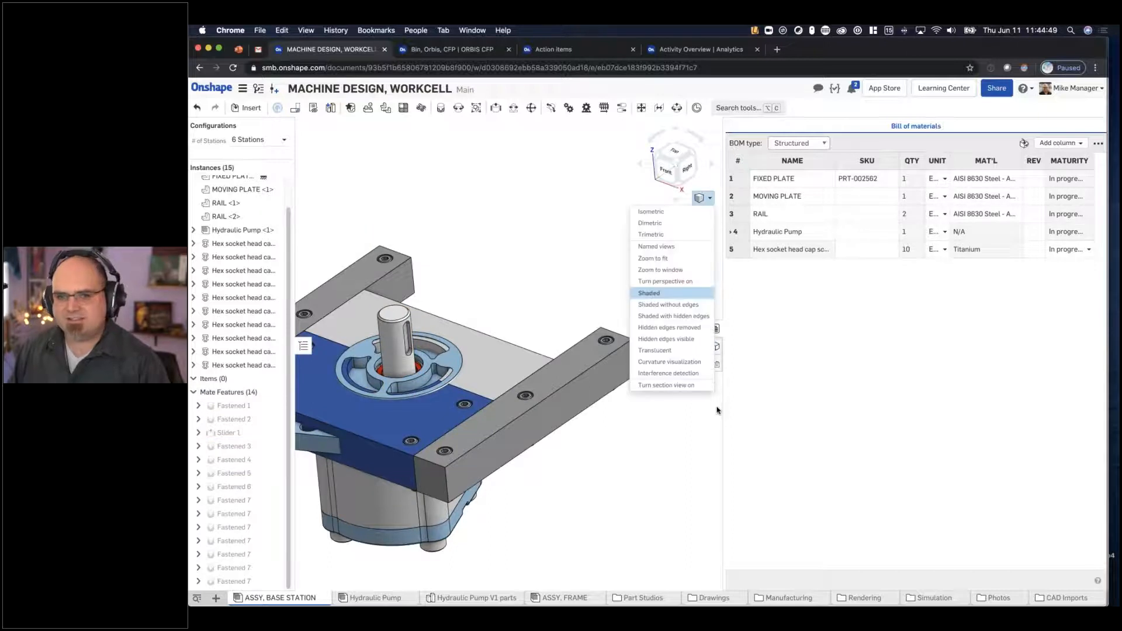
left_click(690, 373)
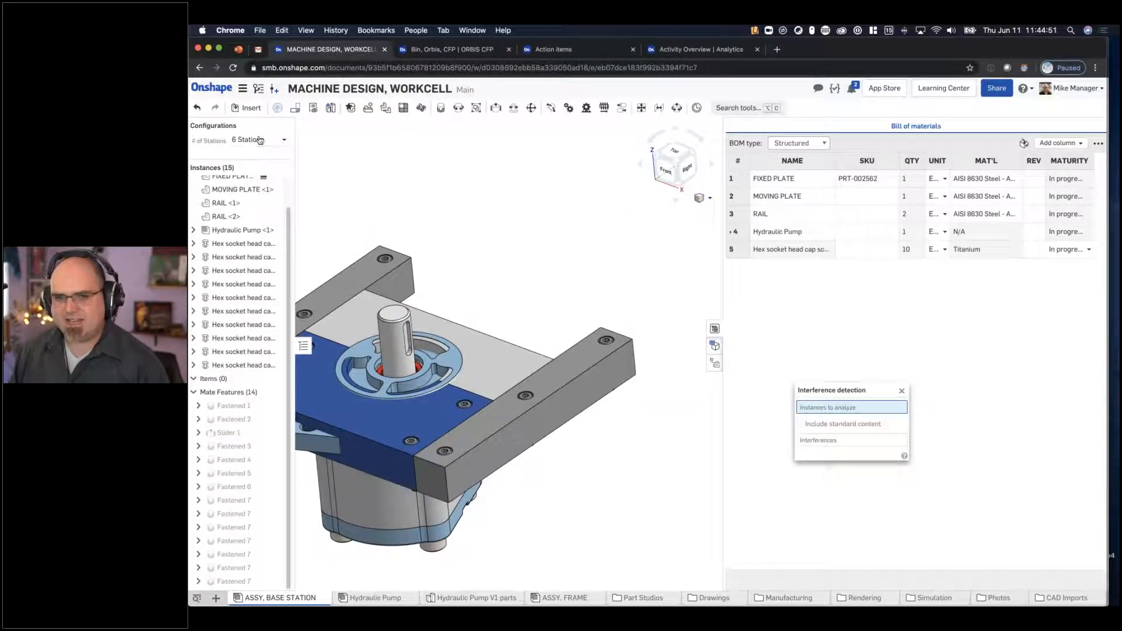
scroll(233, 208, "up", 2)
left_click(245, 182)
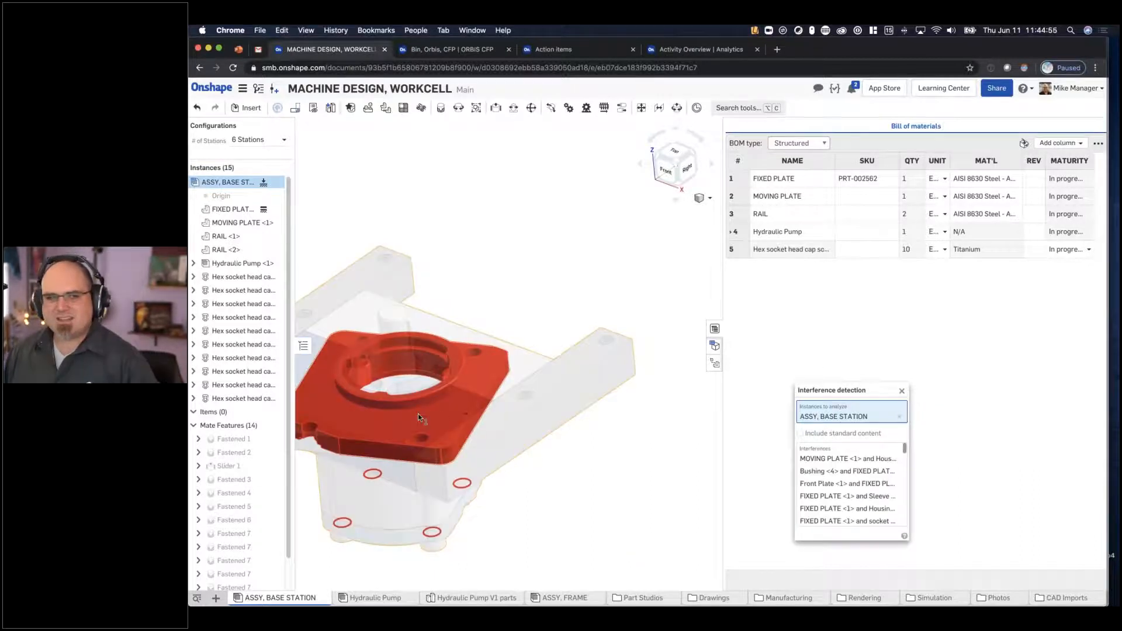
middle_click_drag(589, 328, 706, 291)
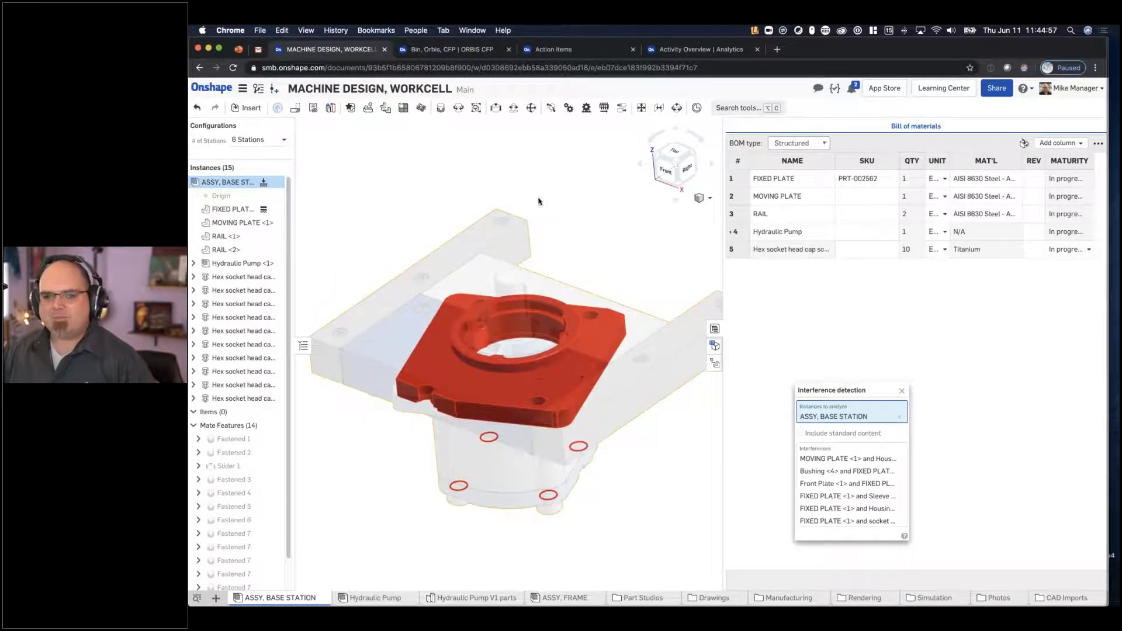
- Delete the Hydraulic Pump instance that replaced the gear motor in the base station assembly
left_click(225, 264)
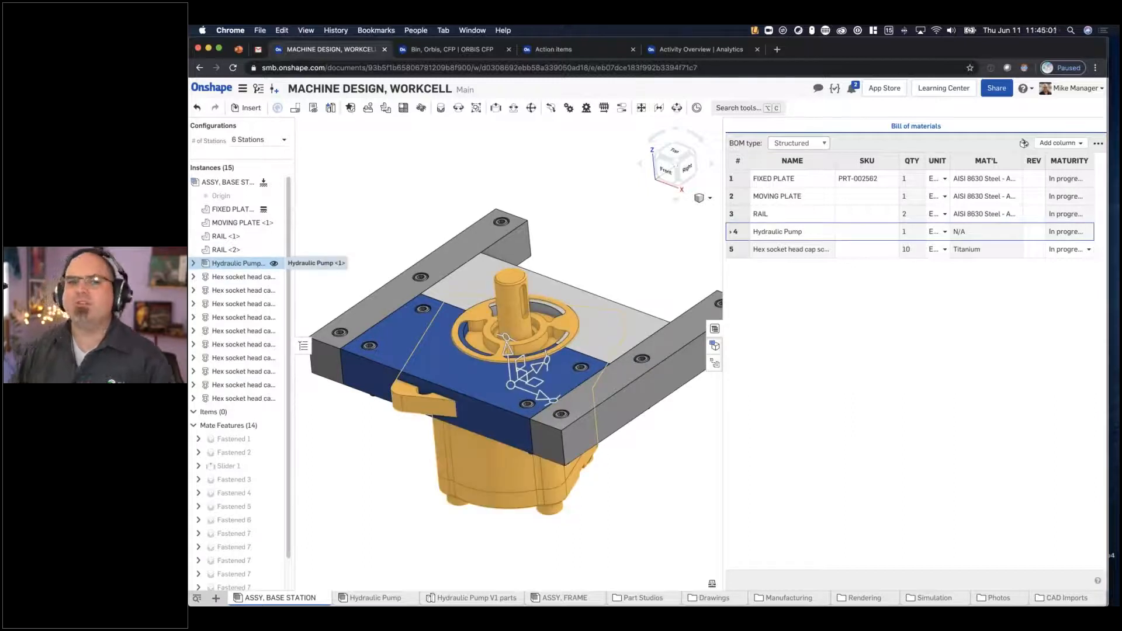
key("Delete")
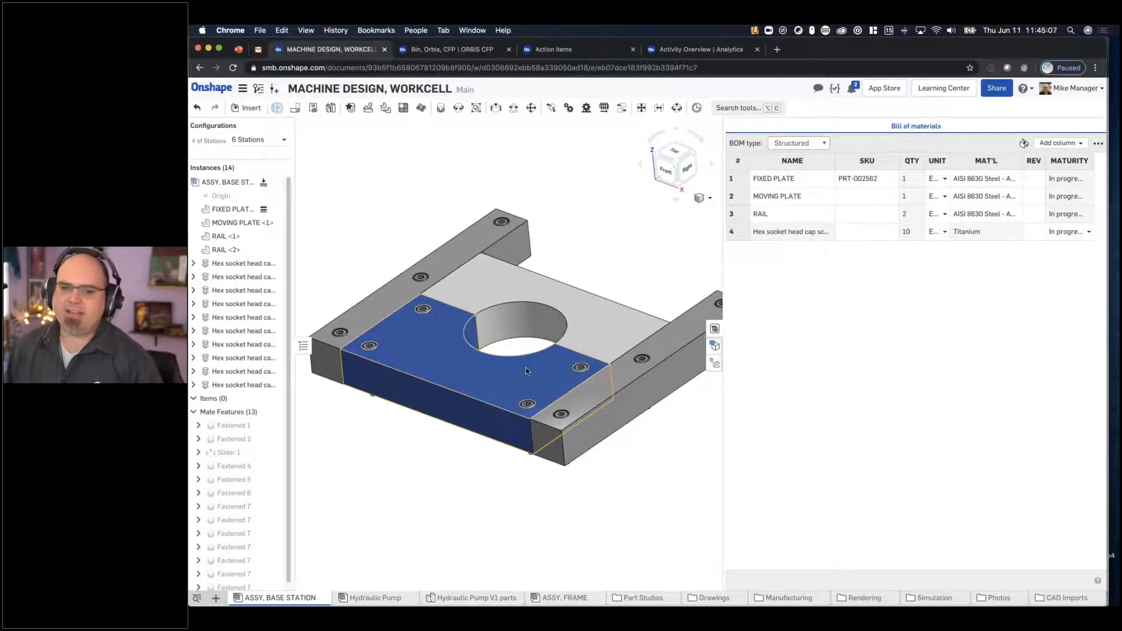
- Open the ASSY, BASE STATION drawing from the Drawings folder, and switch to the Bin, Orbis, CFP document
left_click(711, 598)
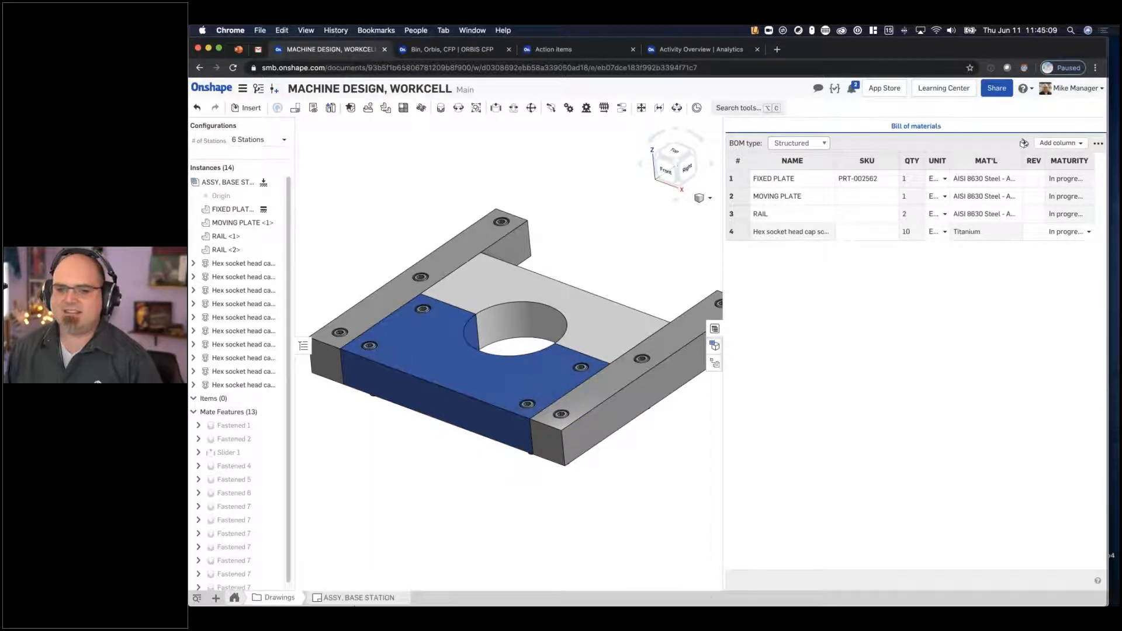
left_click(357, 600)
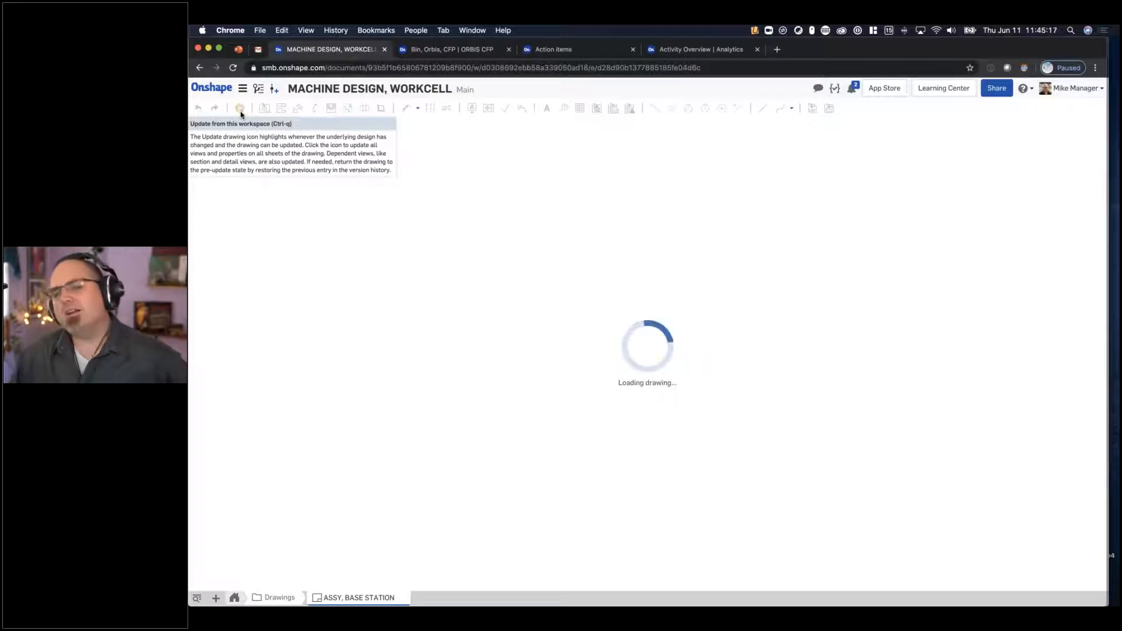
left_click(430, 50)
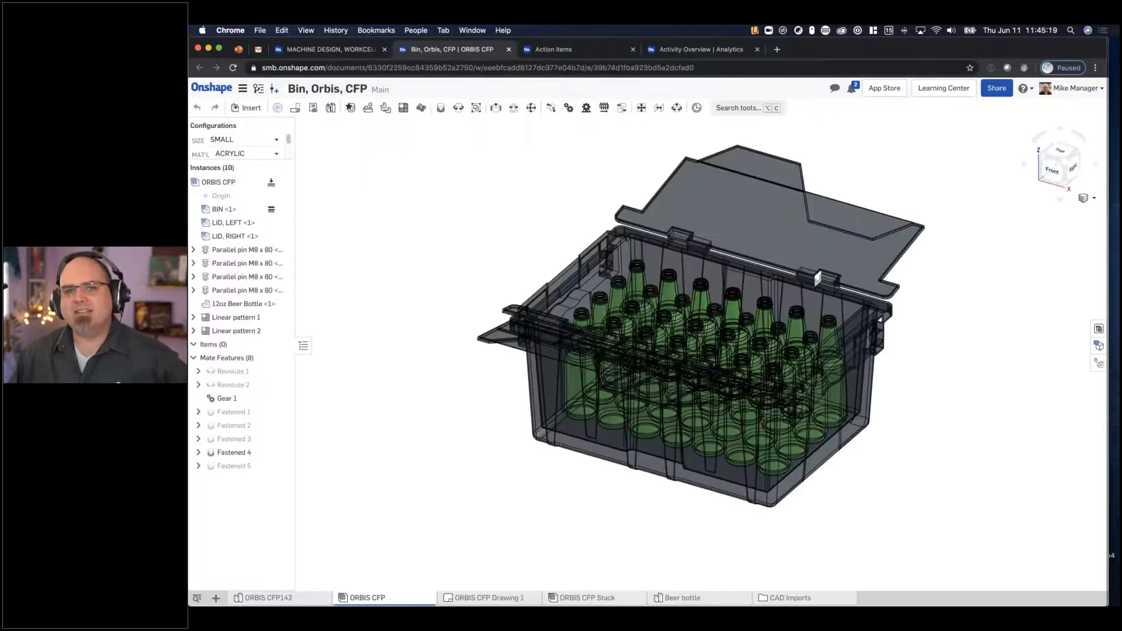
- Configure the ORBIS CFP bin assembly with ABS material and MEDIUM size
left_click(280, 153)
left_click(268, 168)
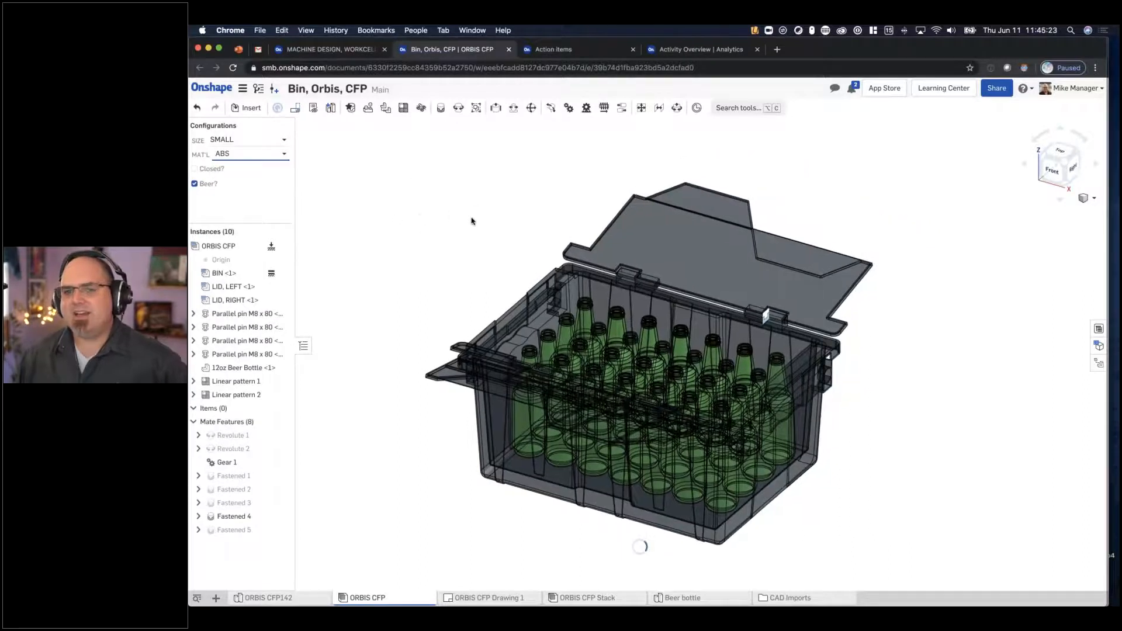
left_click(257, 139)
left_click(251, 169)
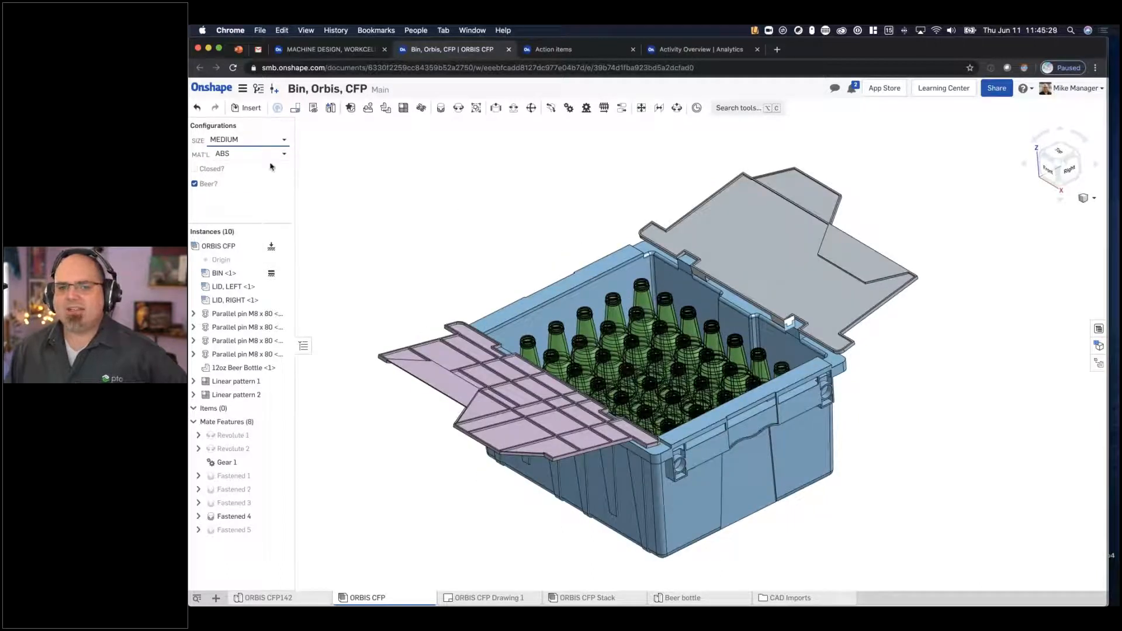
- Toggle the bin's Closed? option on and off, and set its material to ACRYLIC and its size to SMALL
left_click(211, 169)
left_click(211, 169)
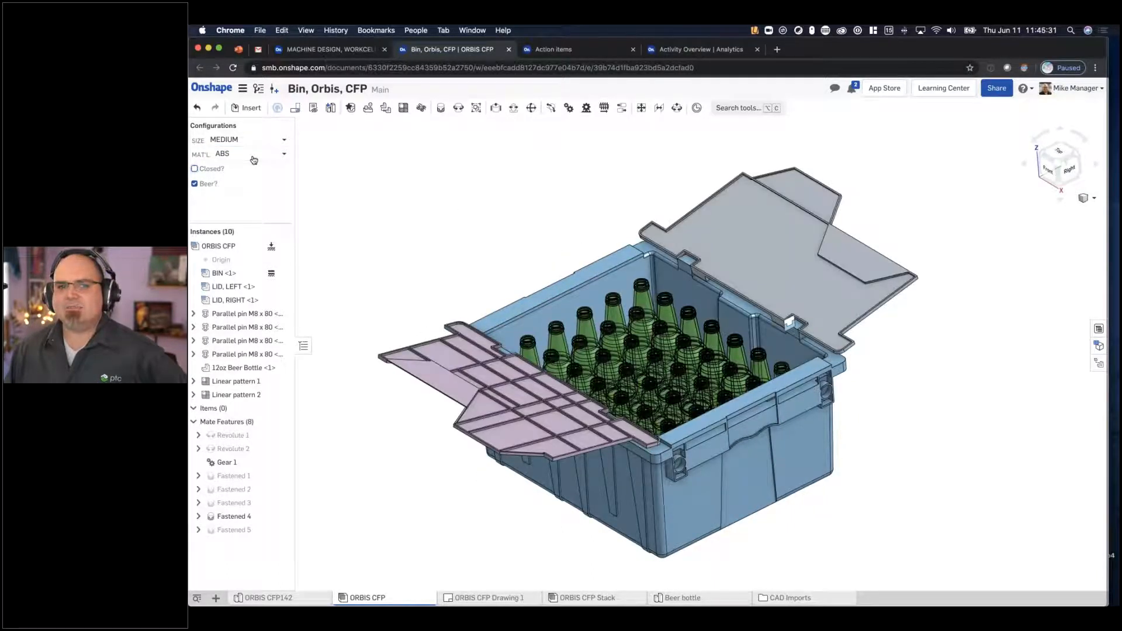
left_click(252, 154)
left_click(232, 183)
left_click(245, 139)
left_click(225, 155)
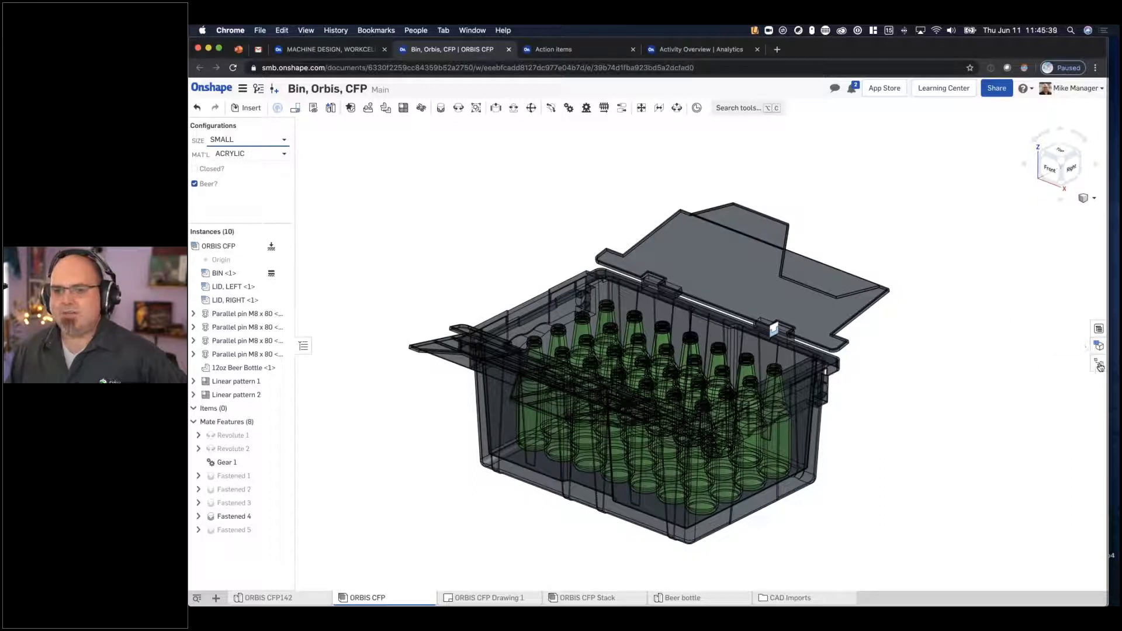
- Review the sharing permissions of the Bin, Orbis, CFP document and copy its document link to the clipboard
left_click(997, 87)
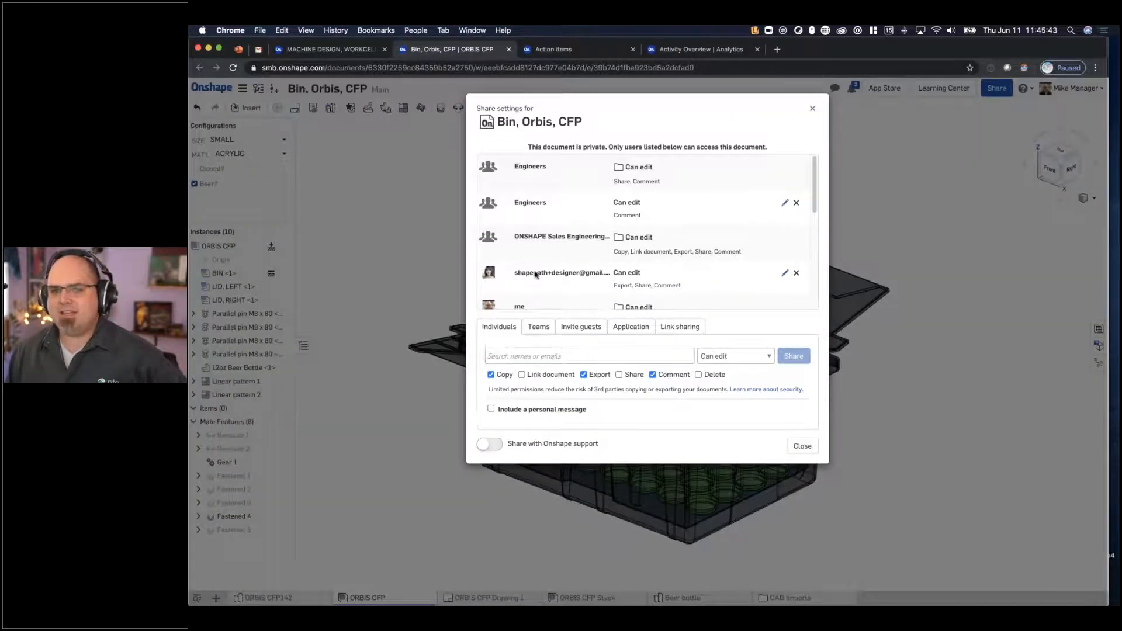
scroll(536, 274, "down", 5)
left_click(680, 326)
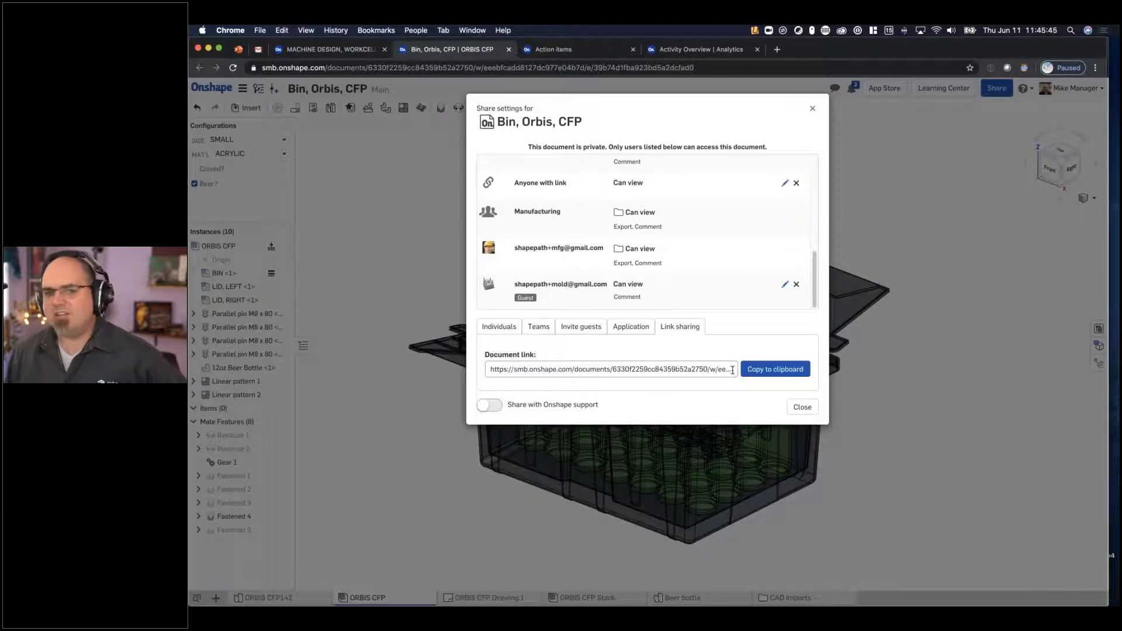
left_click(760, 369)
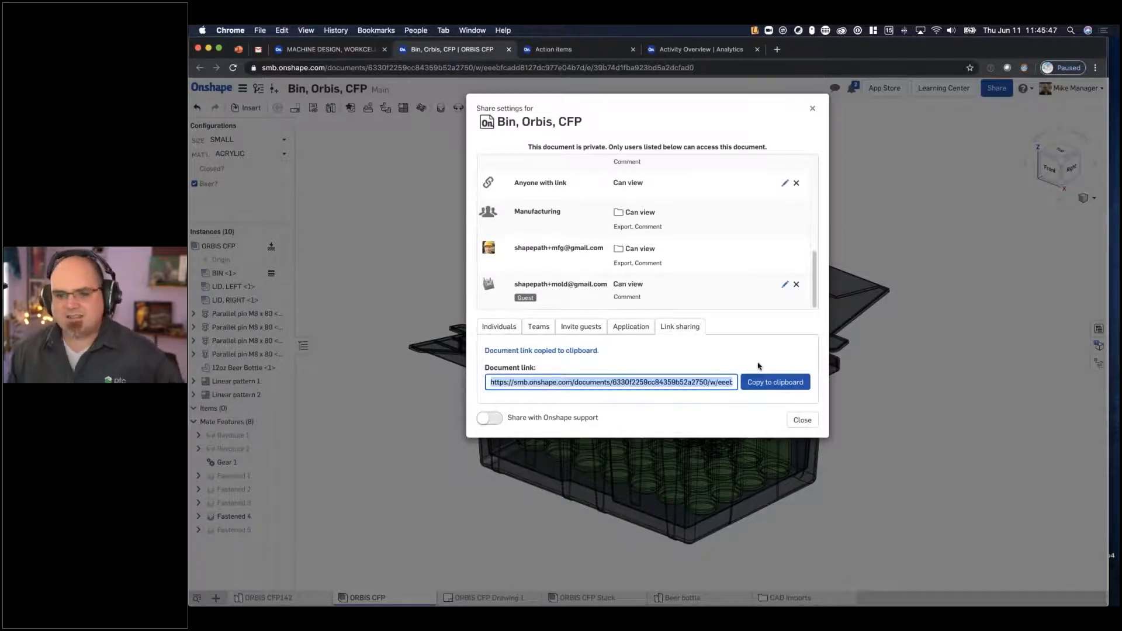
left_click(803, 420)
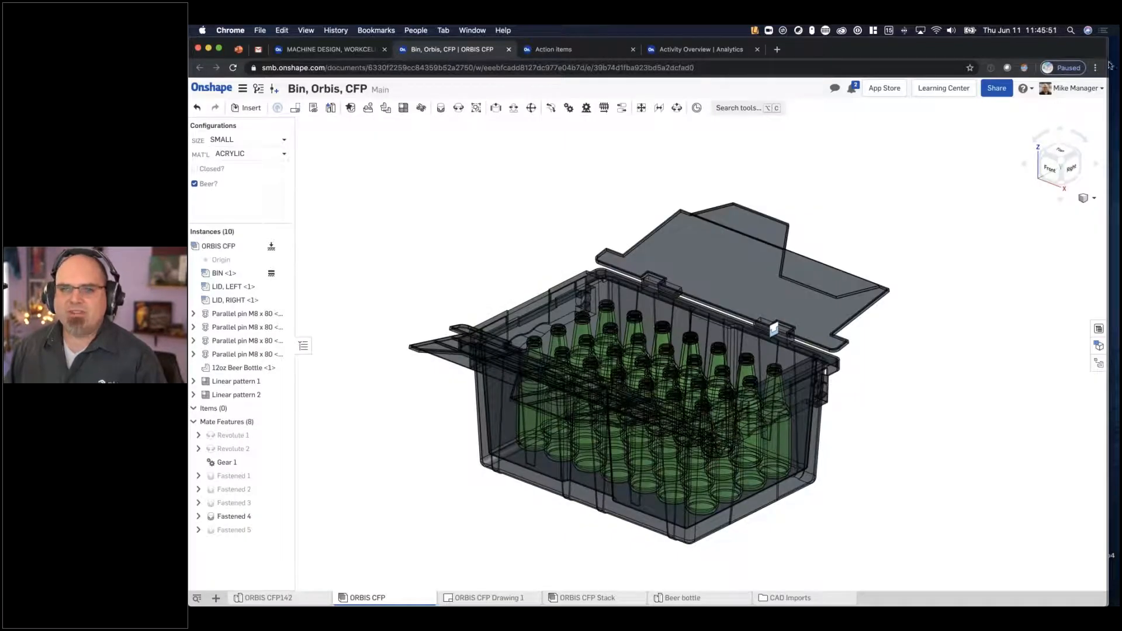
left_click(1002, 342)
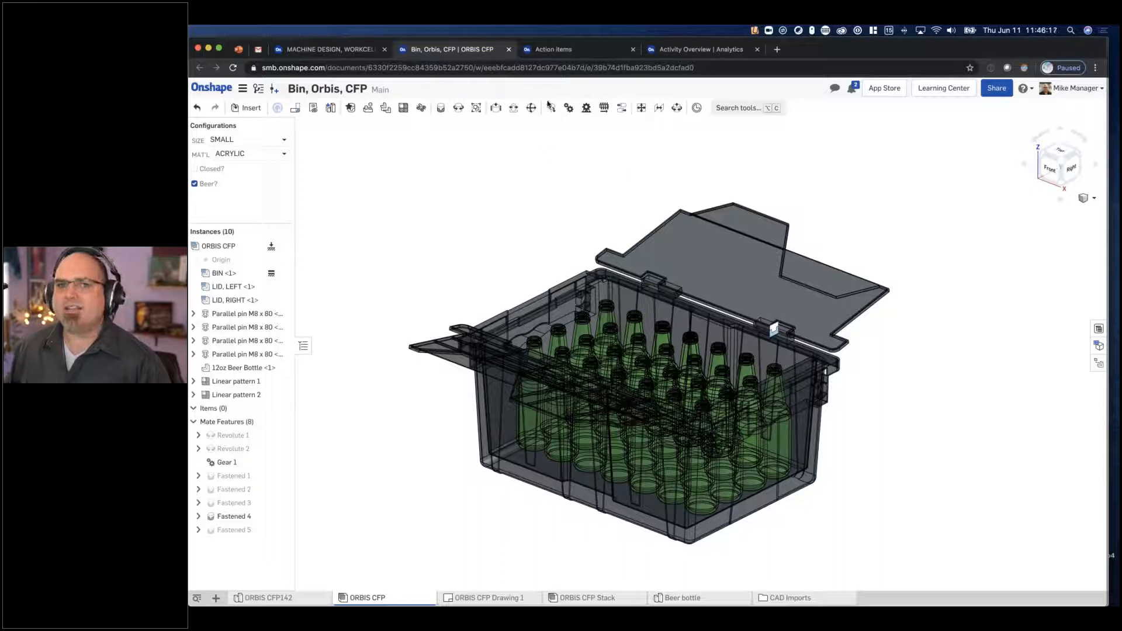
- Review the Activity Overview analytics, including project activity, most active documents, release status, login locations and user activity
left_click(699, 54)
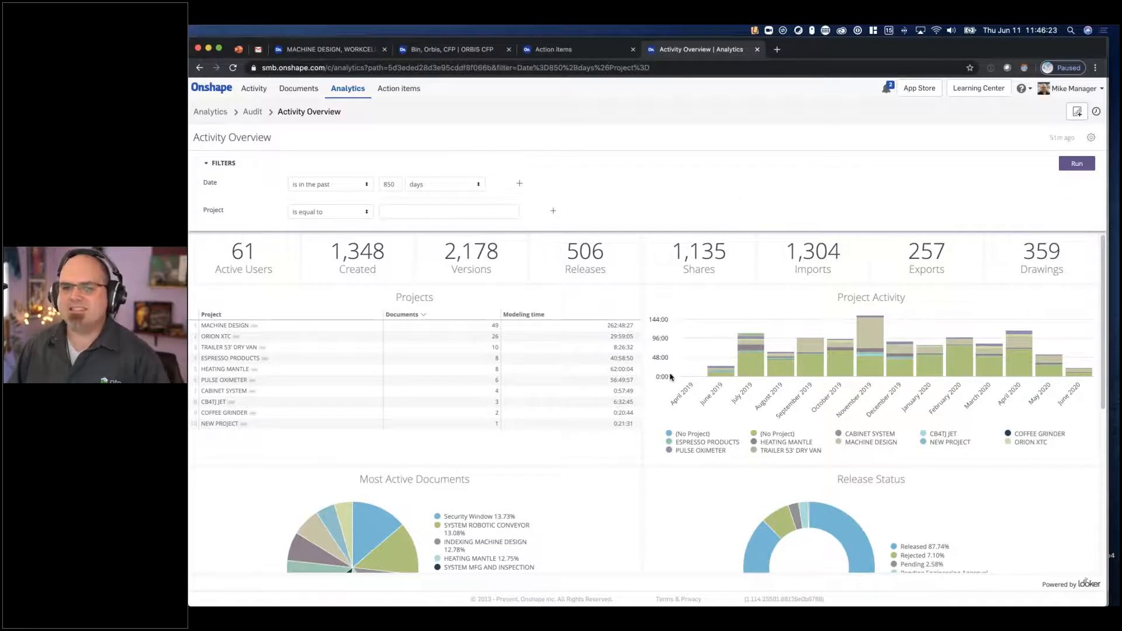
scroll(672, 377, "down", 5)
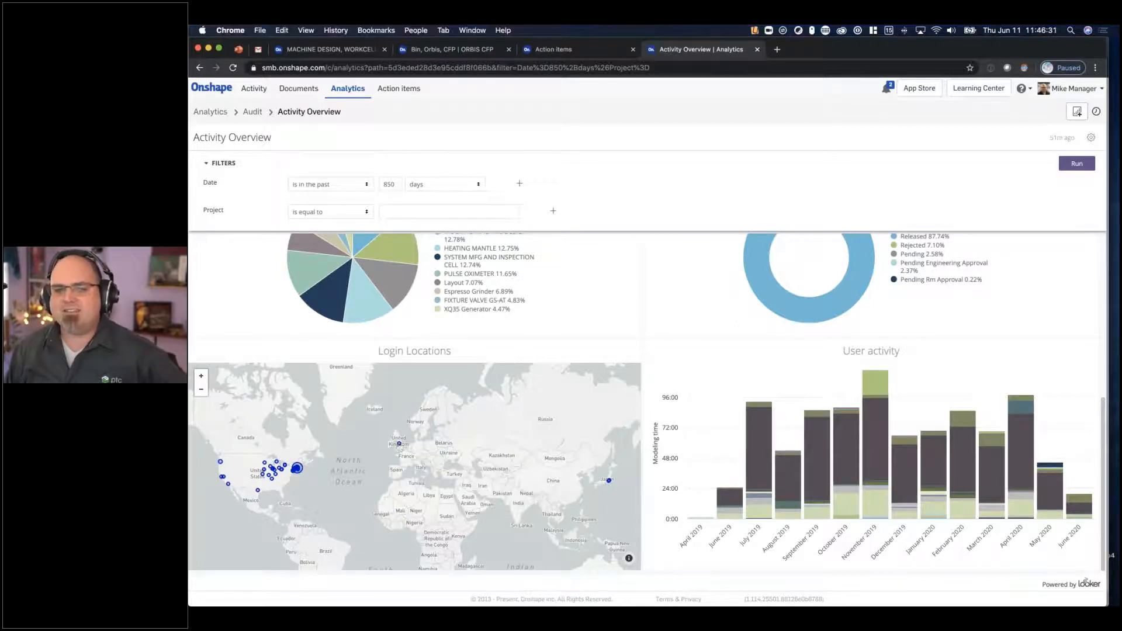
mouse_move(400, 446)
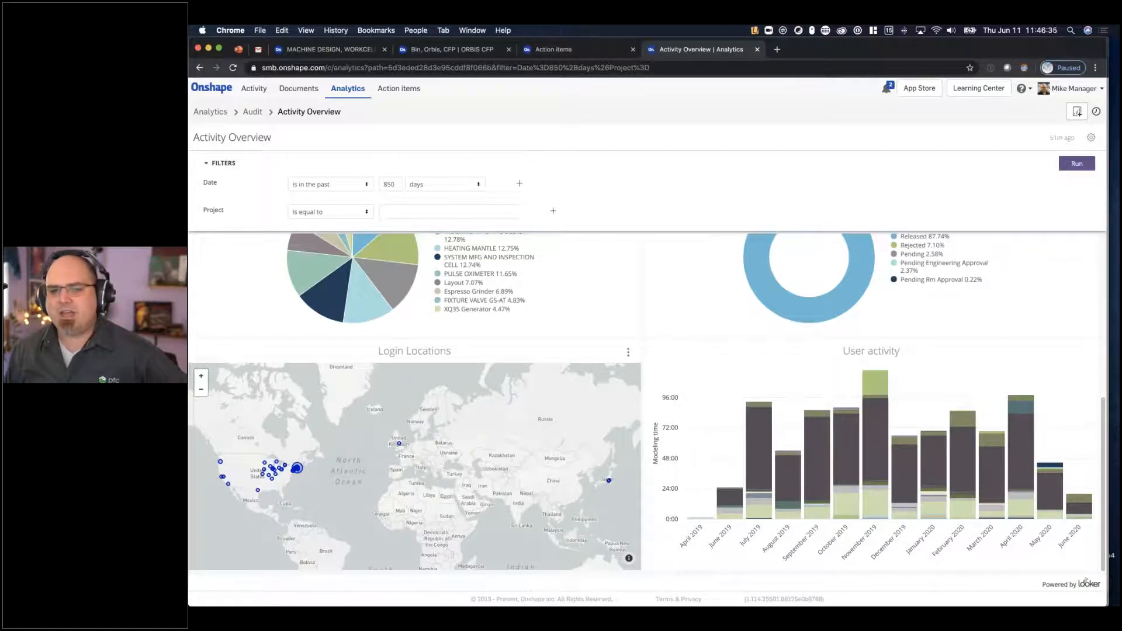
scroll(608, 328, "up", 5)
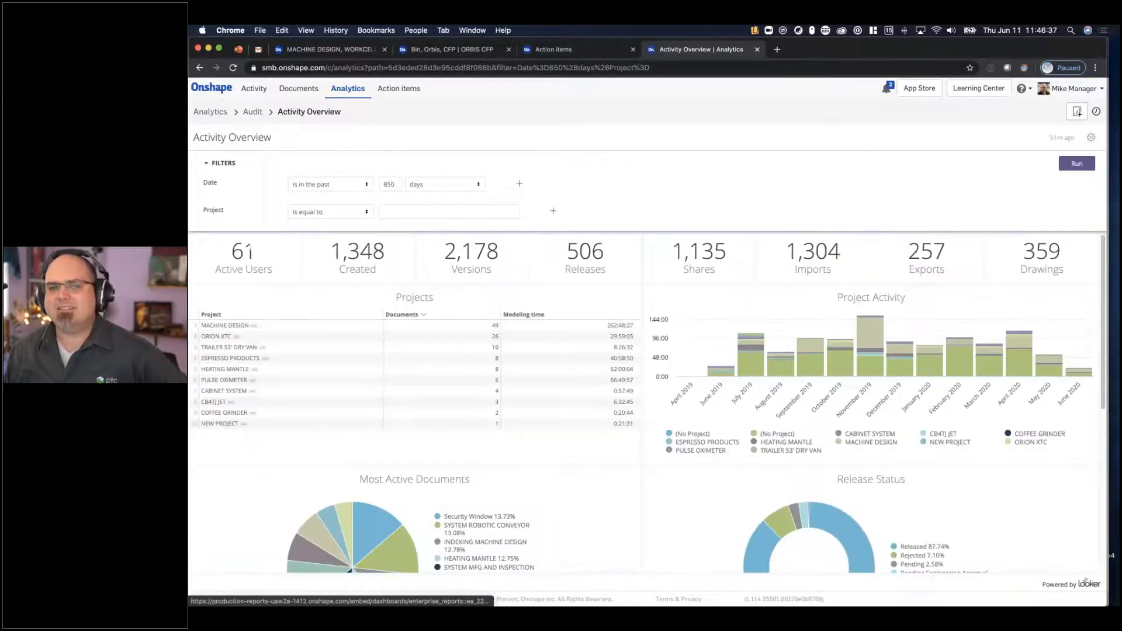
scroll(926, 257, "down", 4)
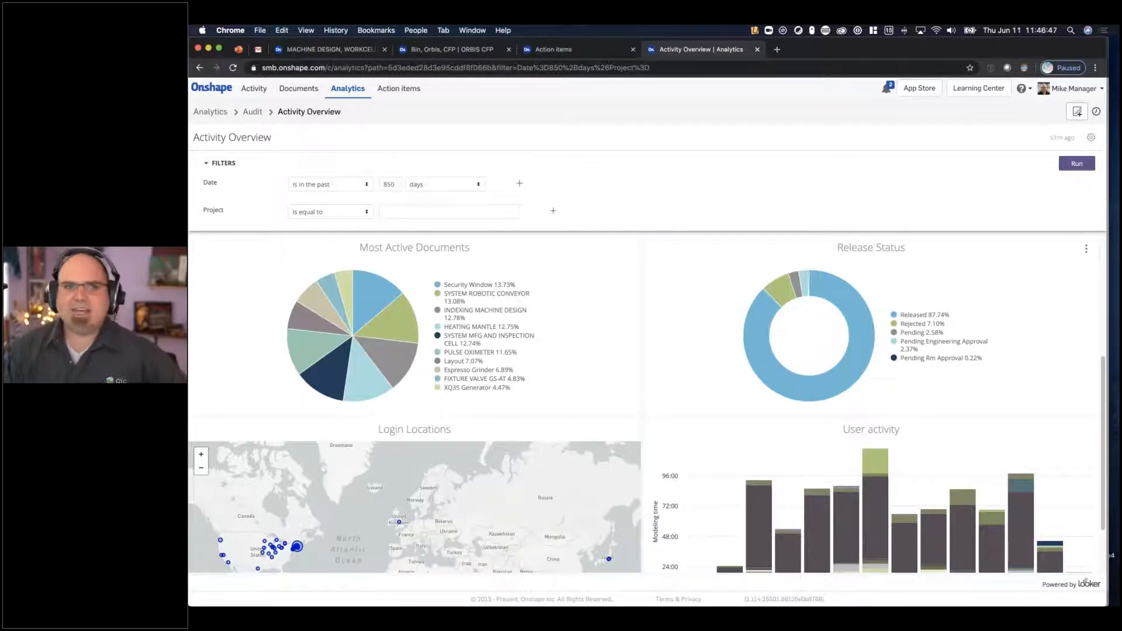
left_click(240, 51)
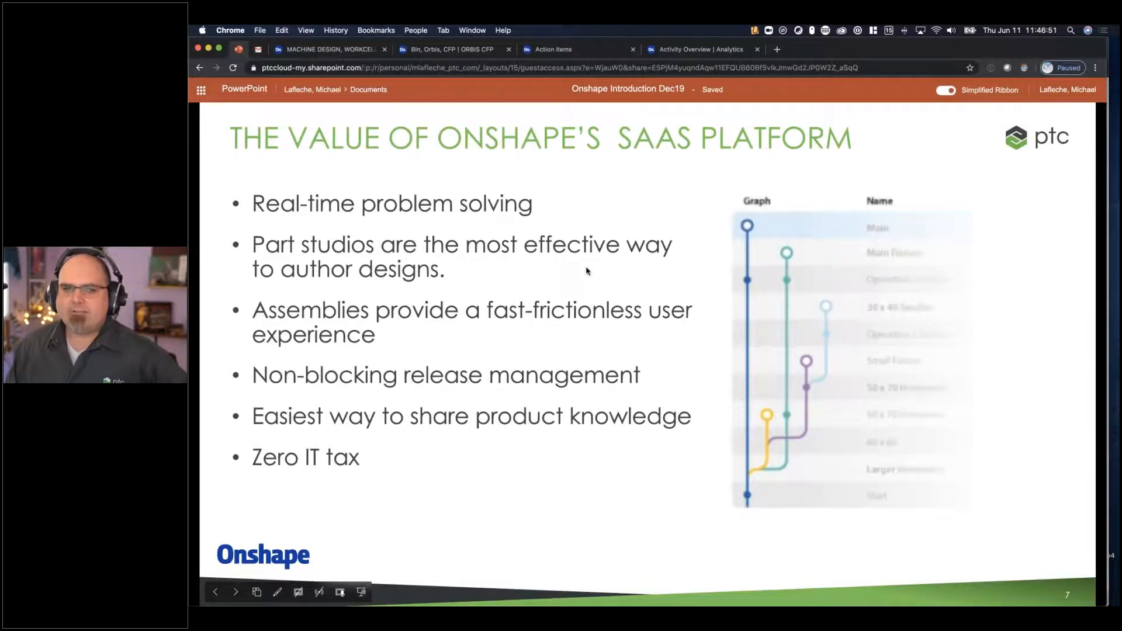
left_click(587, 269)
left_click(559, 269)
left_click(563, 269)
left_click(563, 268)
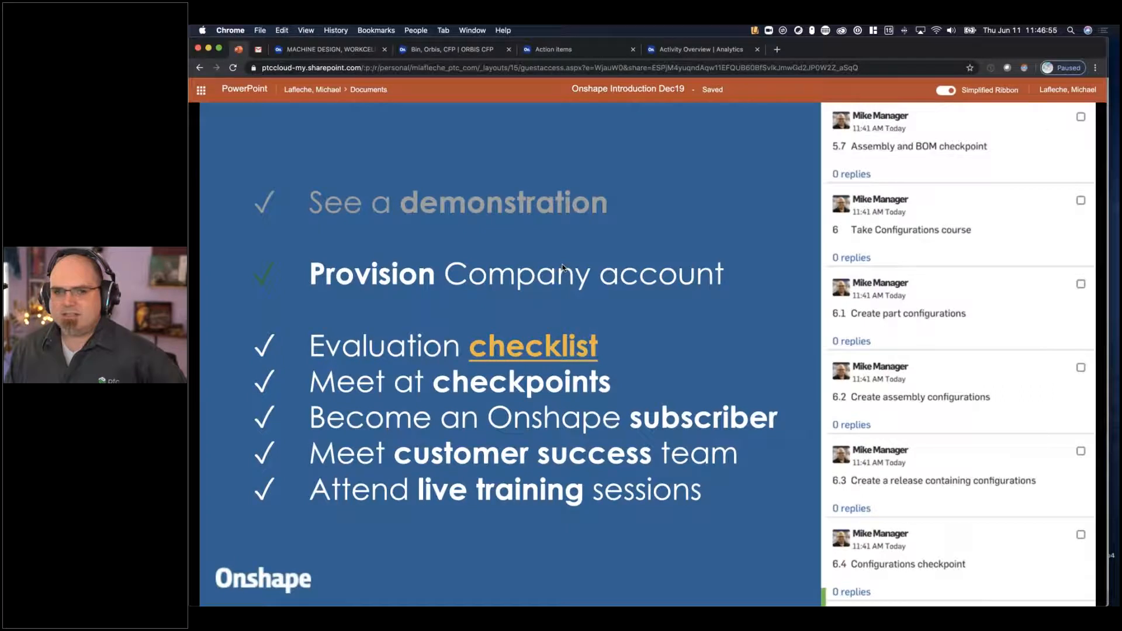
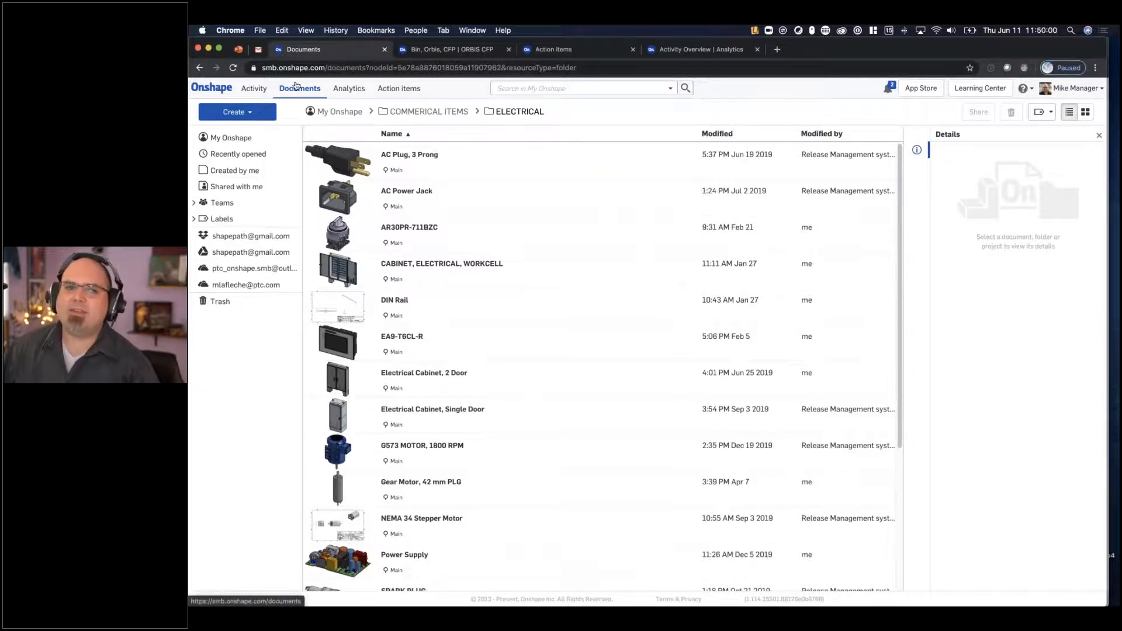
- Return to the main documents list, open the company settings and look through the enterprise Users list
left_click(292, 92)
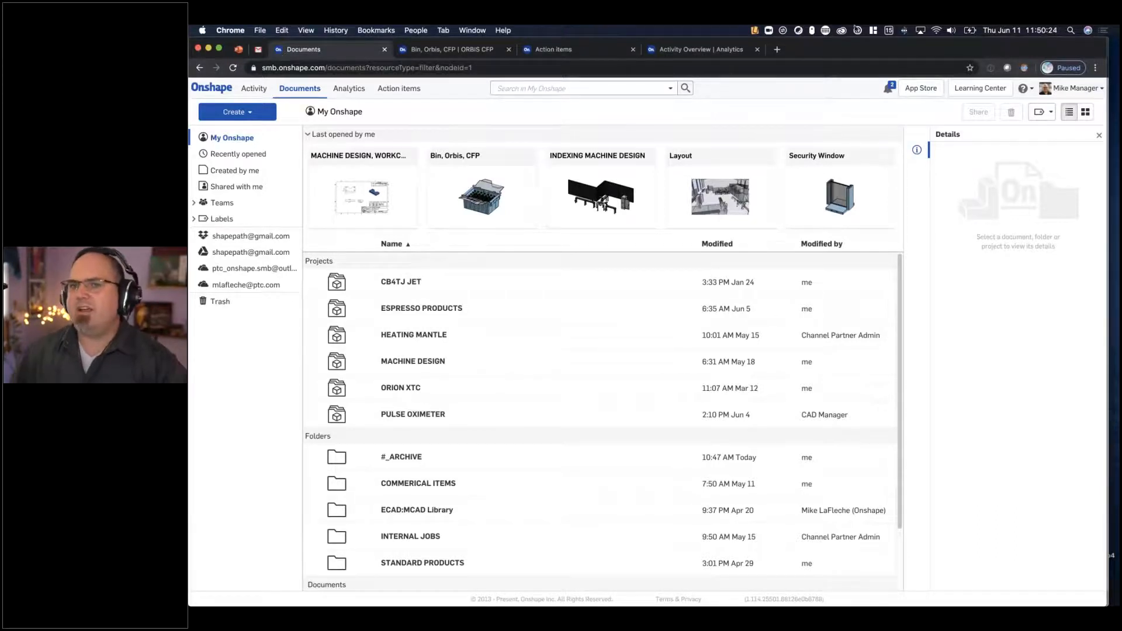
left_click(1071, 88)
left_click(1039, 123)
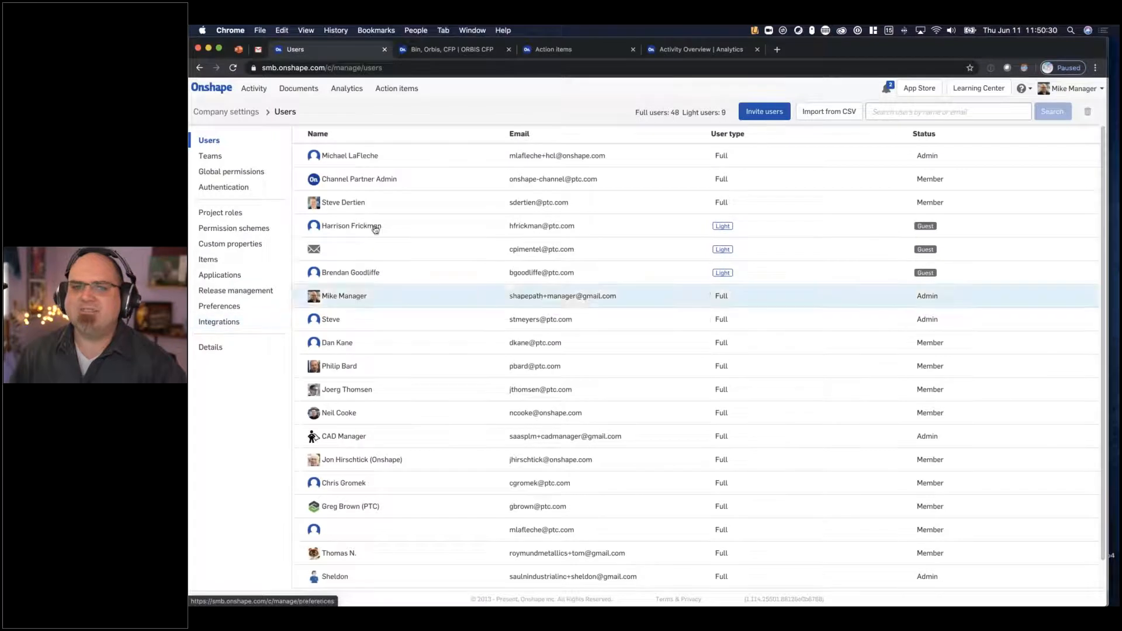
scroll(551, 177, "down", 1)
scroll(551, 177, "down", 6)
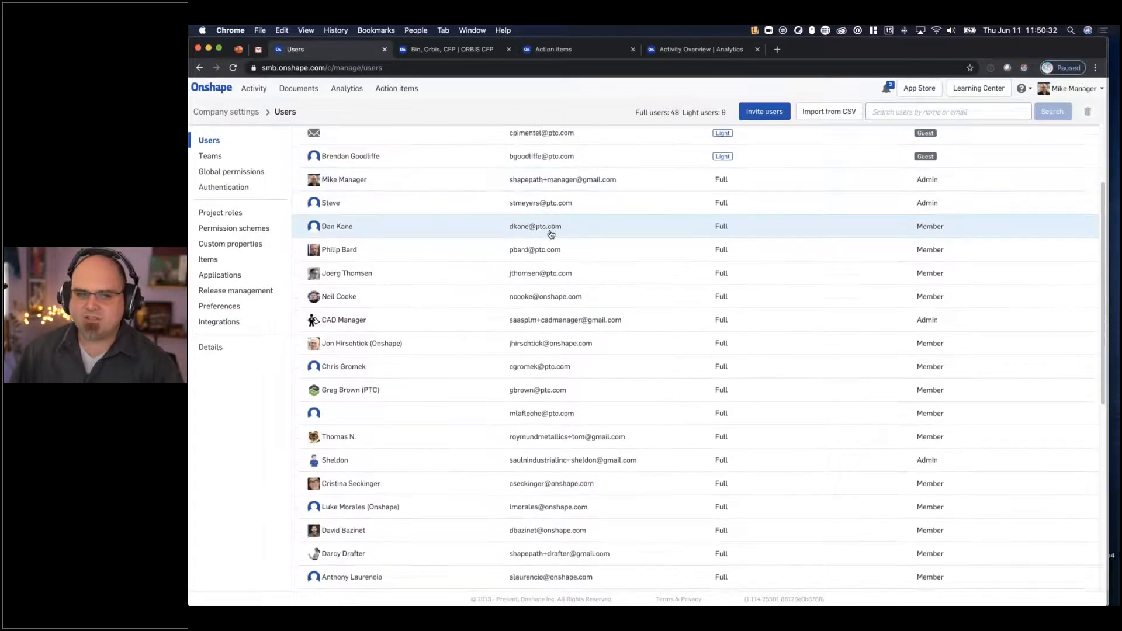
- Review the company Preferences and the available release workflows under Release management, and return to the documents list
left_click(261, 303)
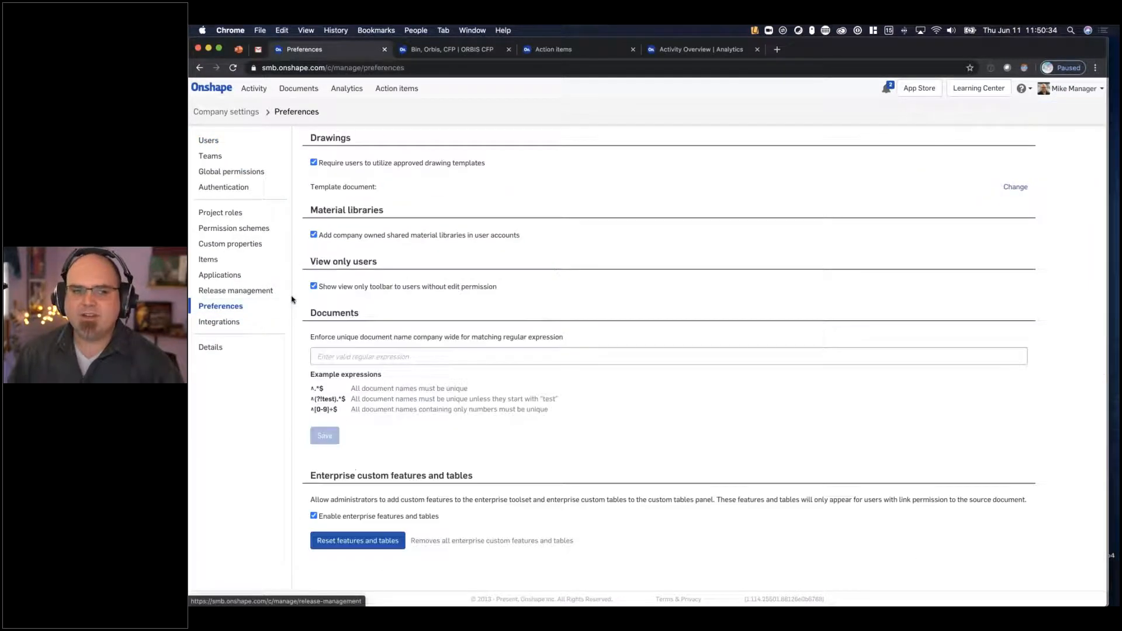
left_click(279, 290)
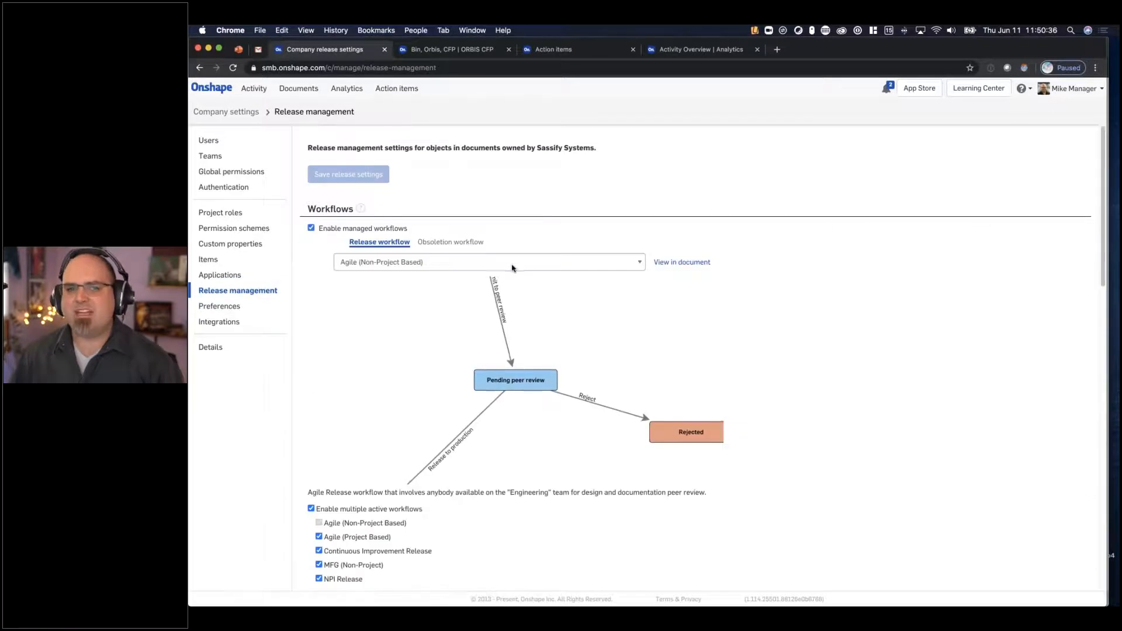
left_click(499, 261)
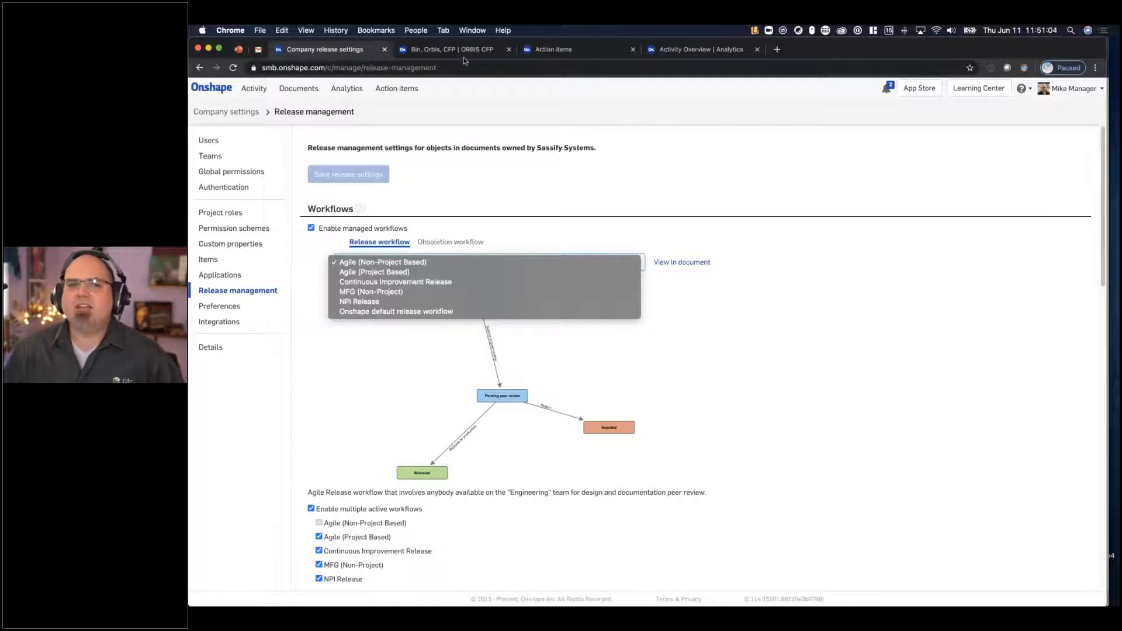
left_click(304, 89)
left_click(305, 89)
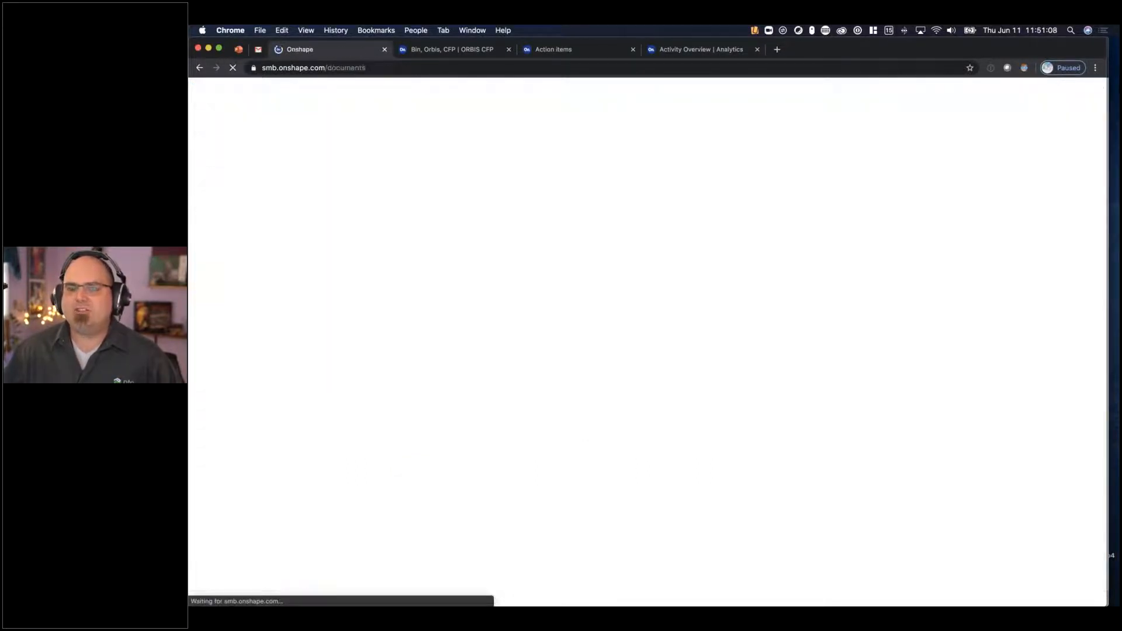
- Search the web for "onshape premiere custom built" in a new tab and open the Premier Custom-Built Embraces Digital Transformation article
left_click(777, 49)
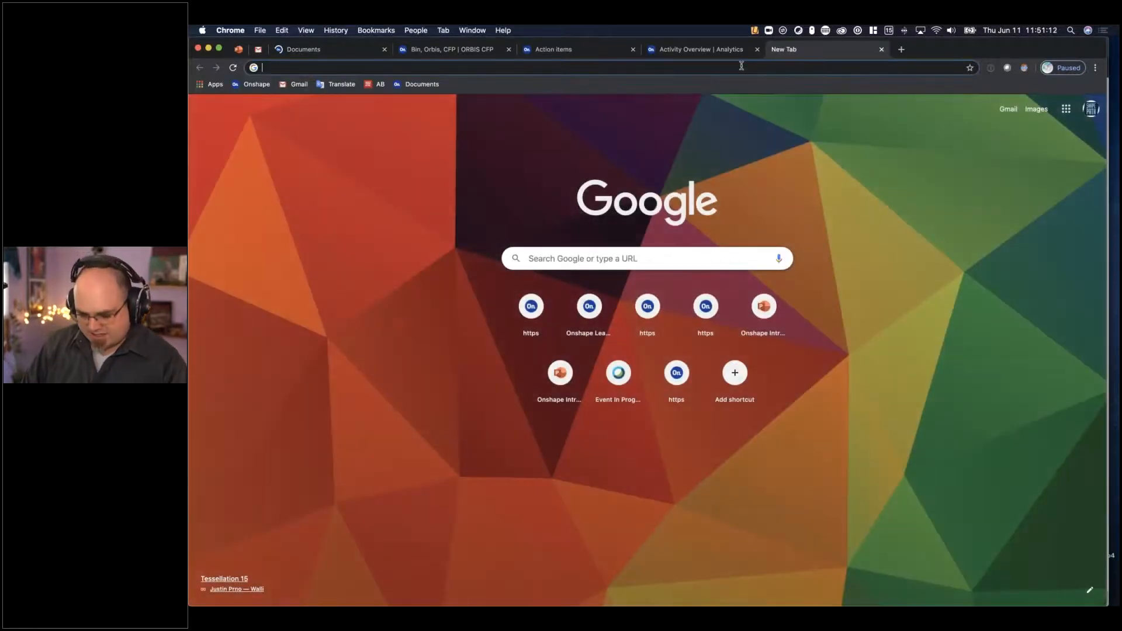
type("onshape ")
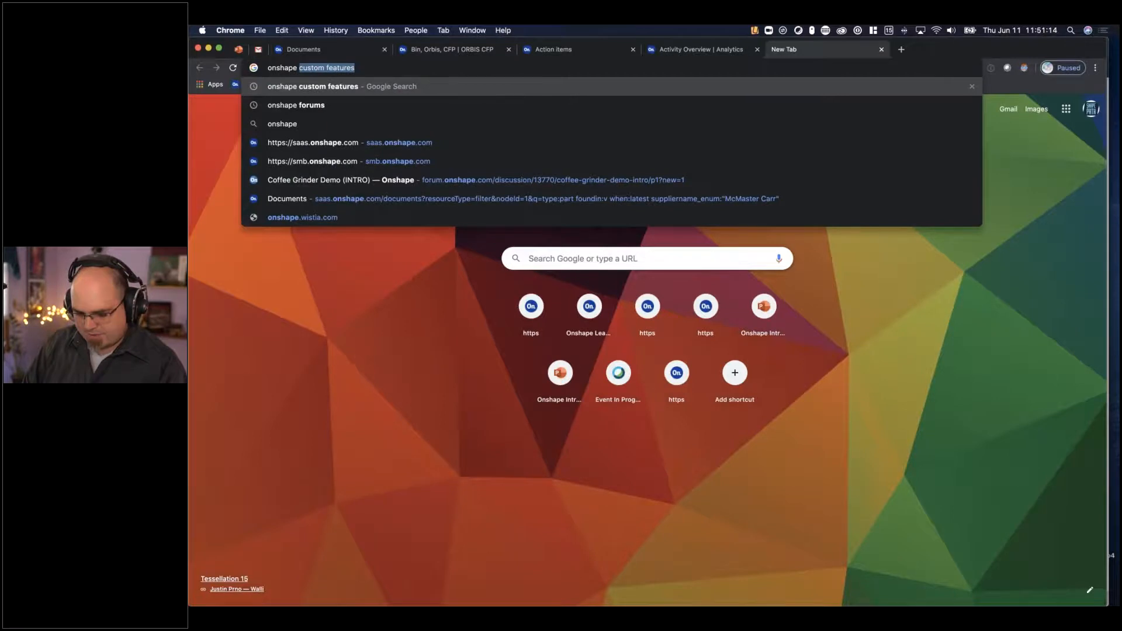
type("premiere cust")
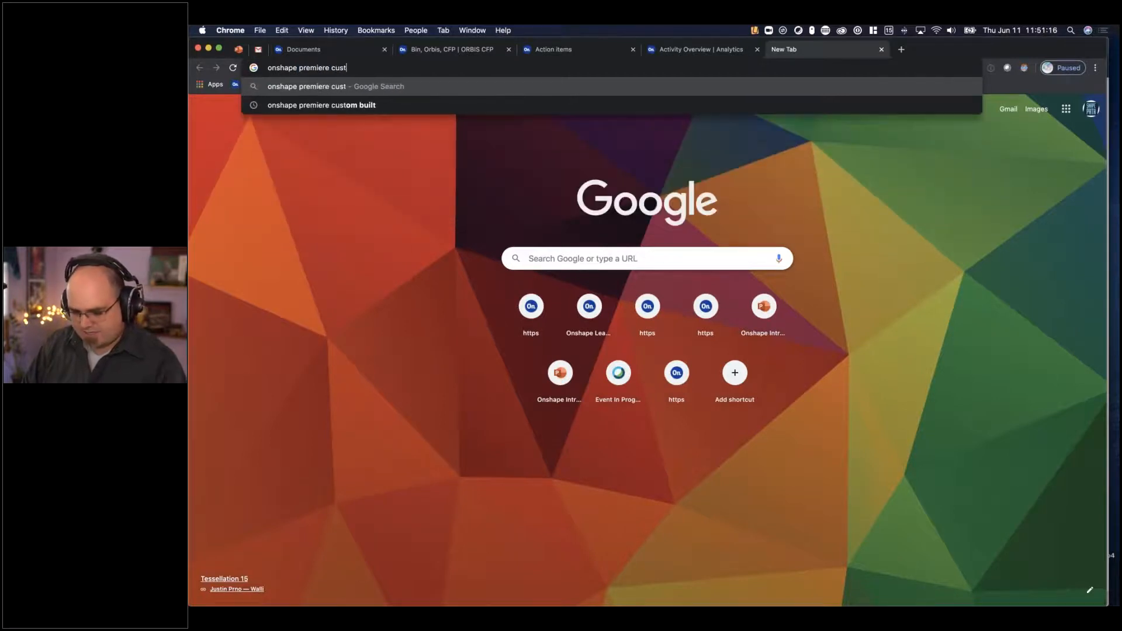
type("om built")
key("Return")
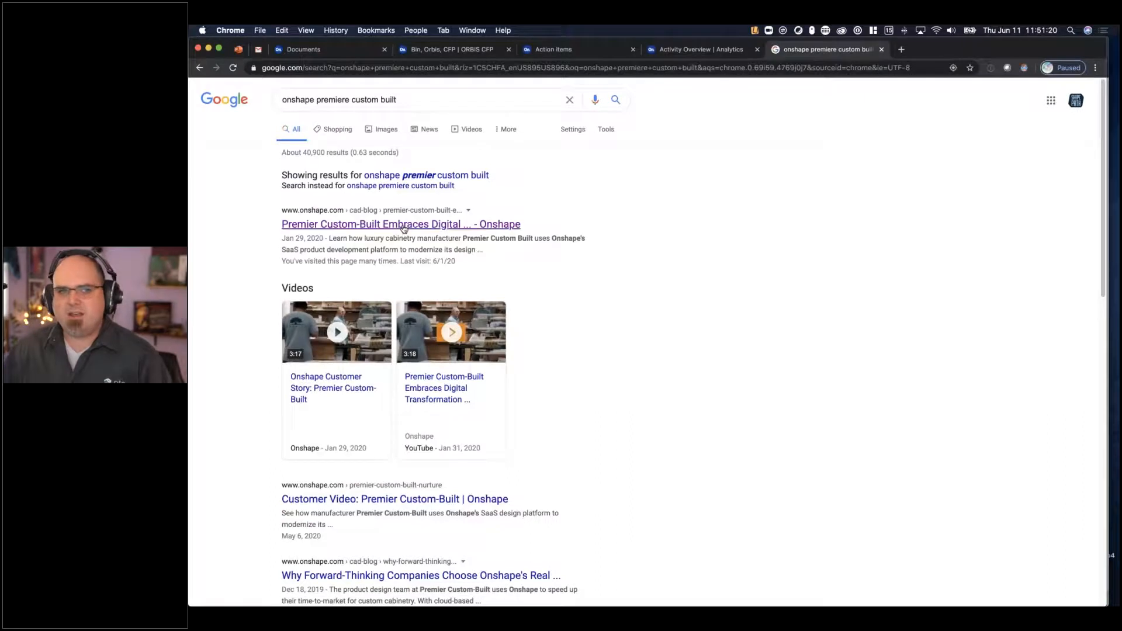
left_click(434, 227)
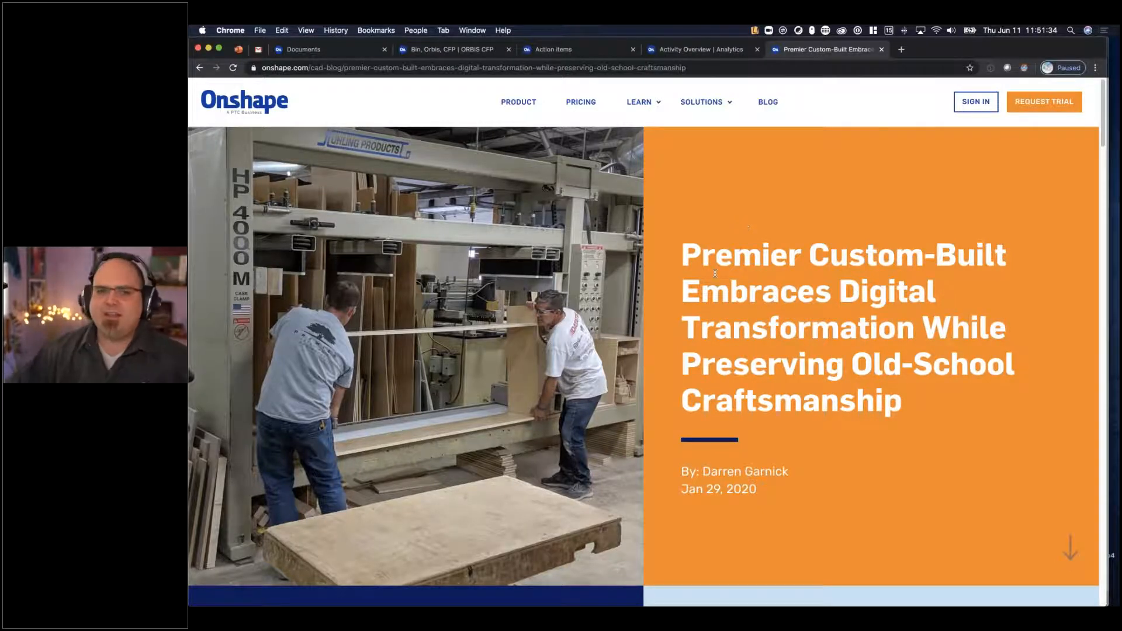
- Examine the article's FeatureScript section and the enlarged image of the custom Partition feature on the cabinet
scroll(638, 570, "down", 4)
scroll(637, 570, "down", 15)
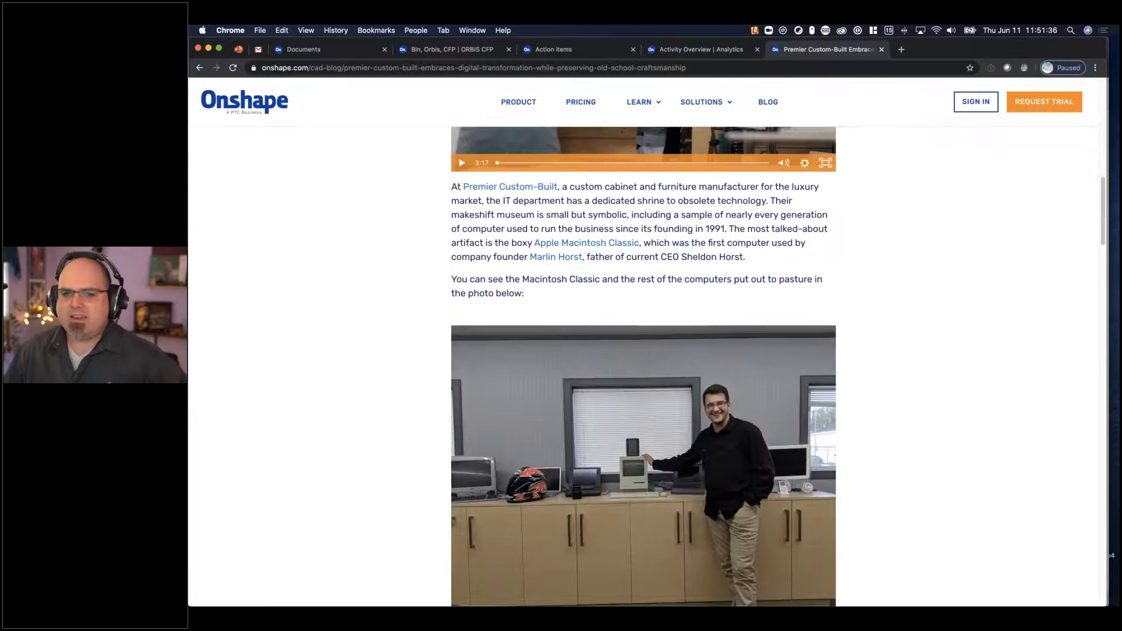
scroll(623, 355, "down", 9)
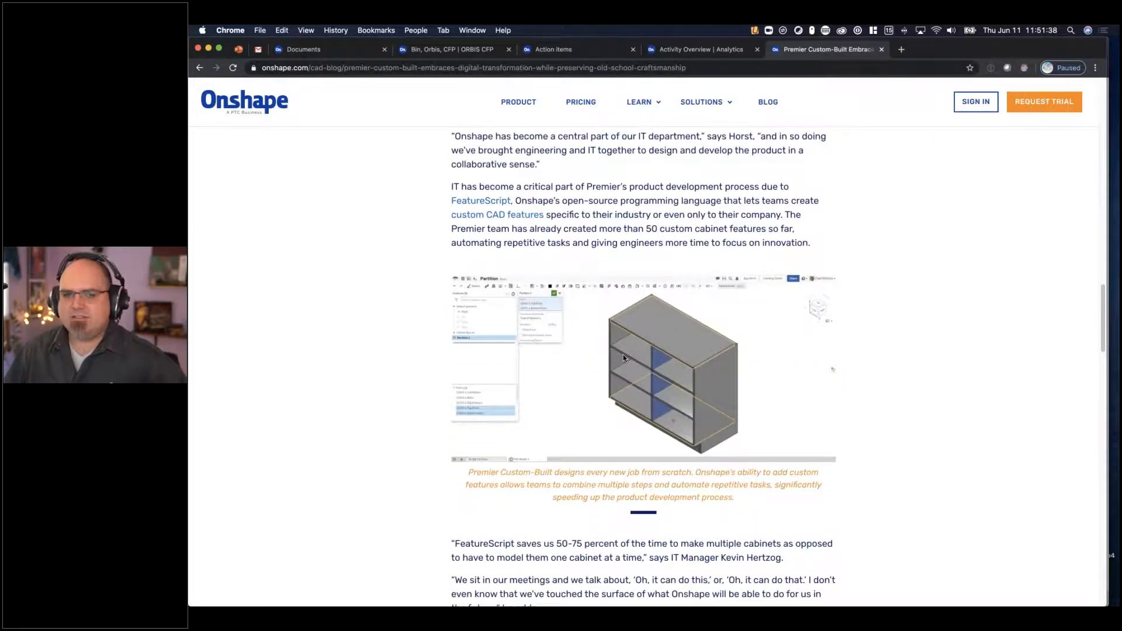
scroll(623, 359, "up", 5, "ctrl")
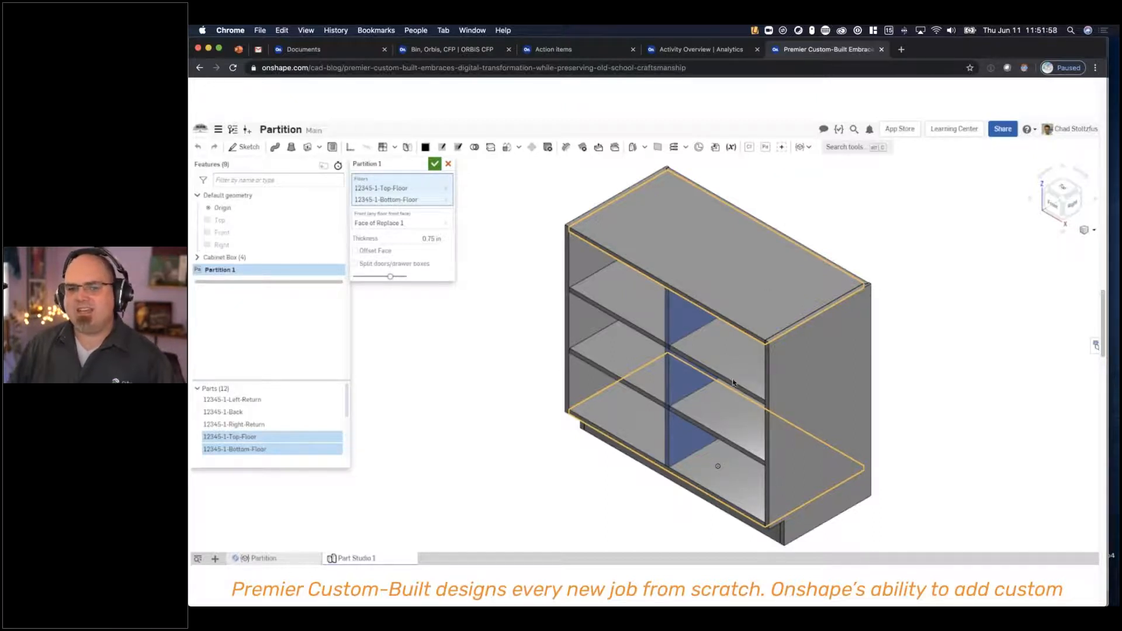
scroll(725, 362, "down", 2)
scroll(726, 367, "down", 1)
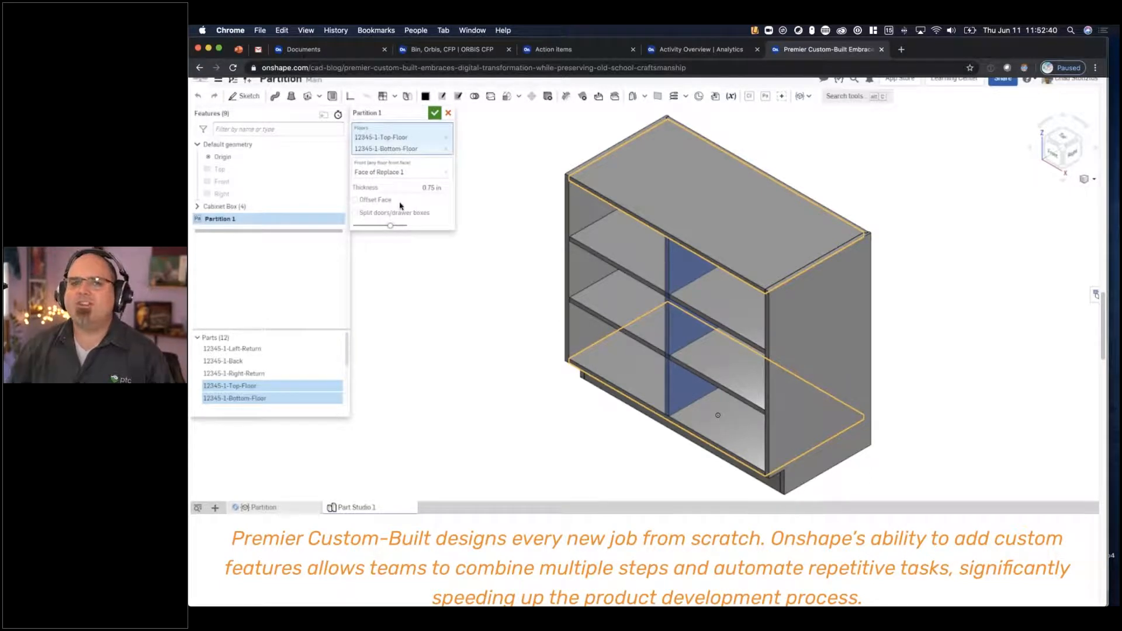
scroll(643, 341, "up", 2)
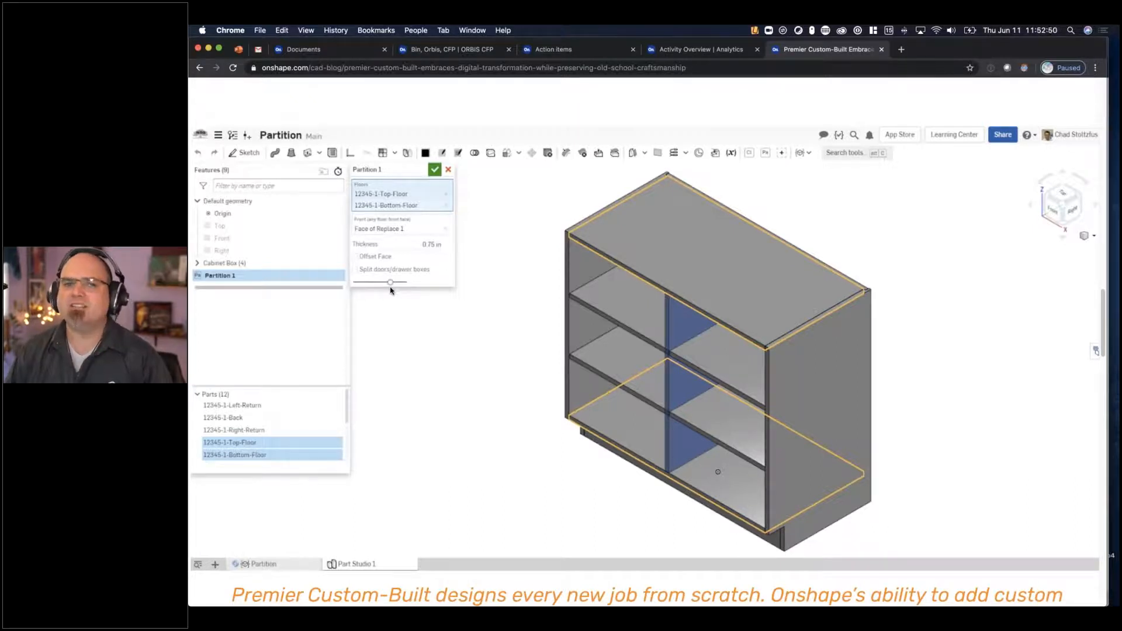
scroll(550, 270, "down", 5, "ctrl")
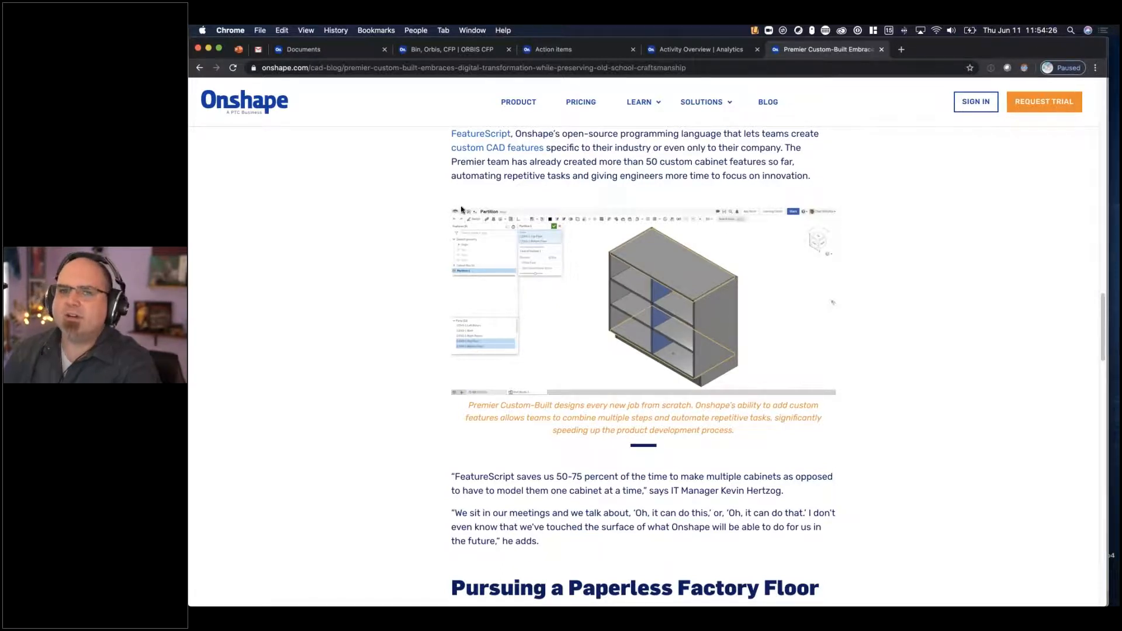
- Open the Onshape Learning Center and browse its catalog of Technical Briefings
mouse_move(639, 104)
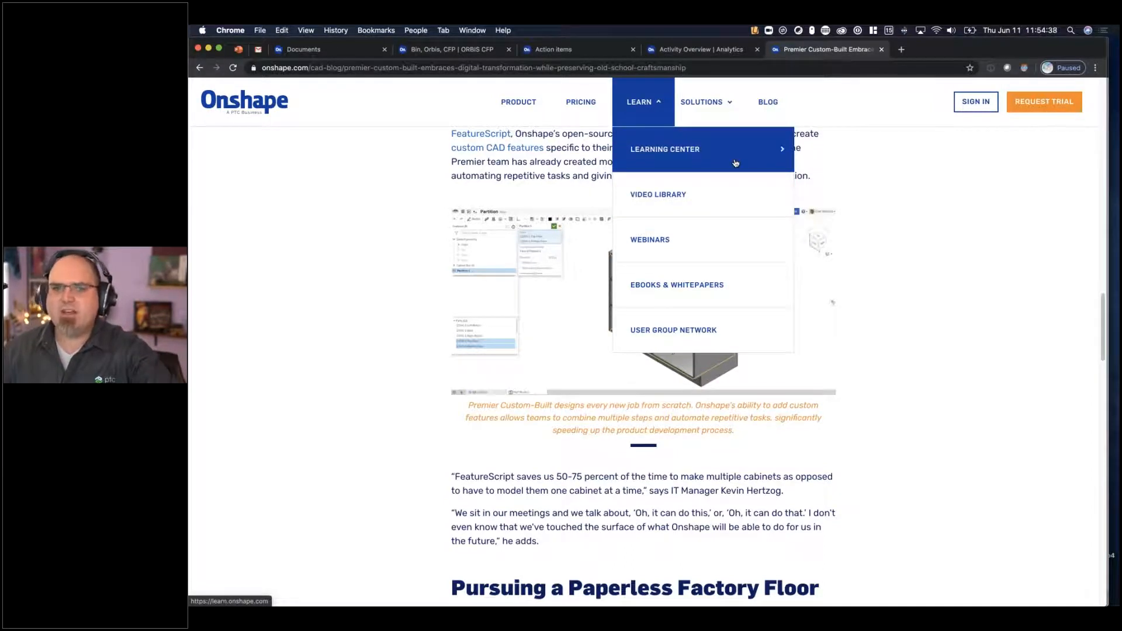
left_click(690, 153)
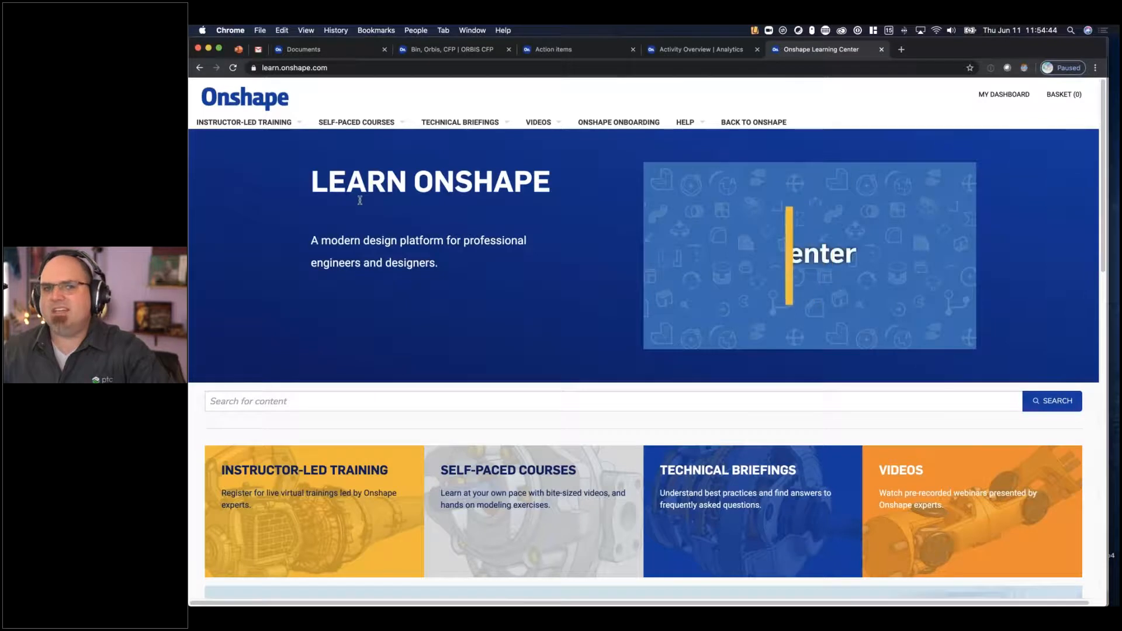
scroll(497, 304, "down", 5)
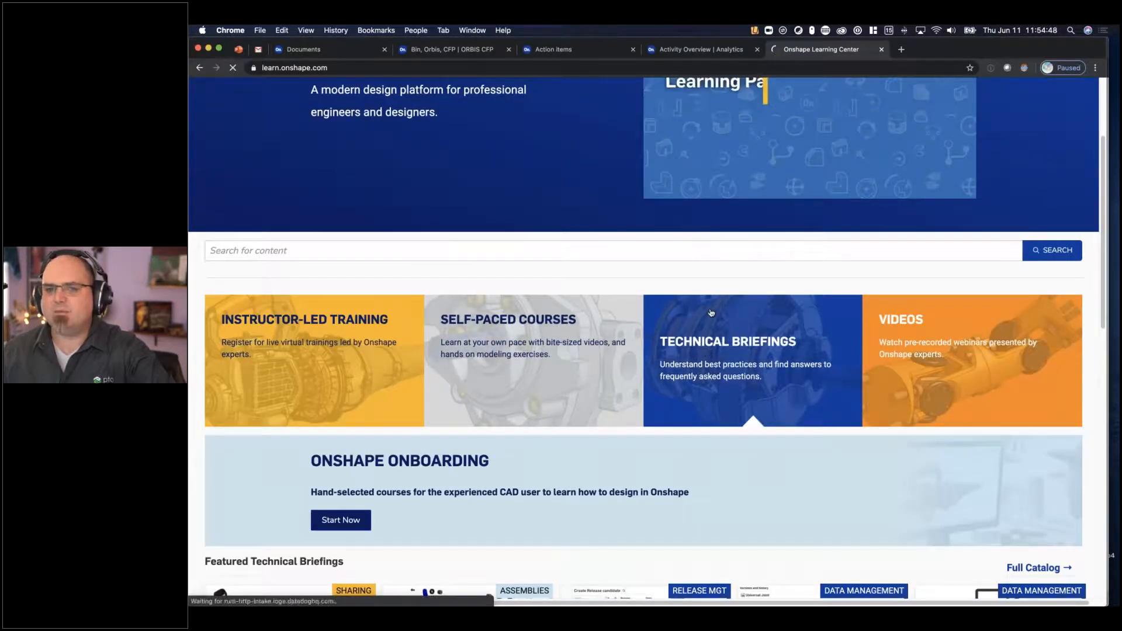
left_click(742, 351)
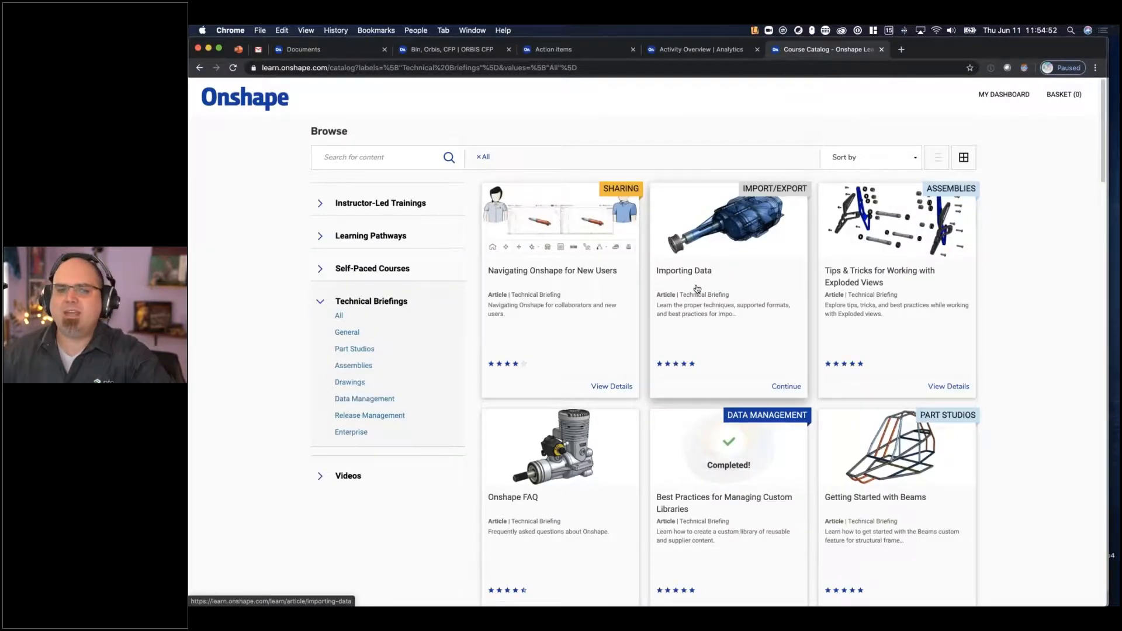
scroll(697, 287, "down", 8)
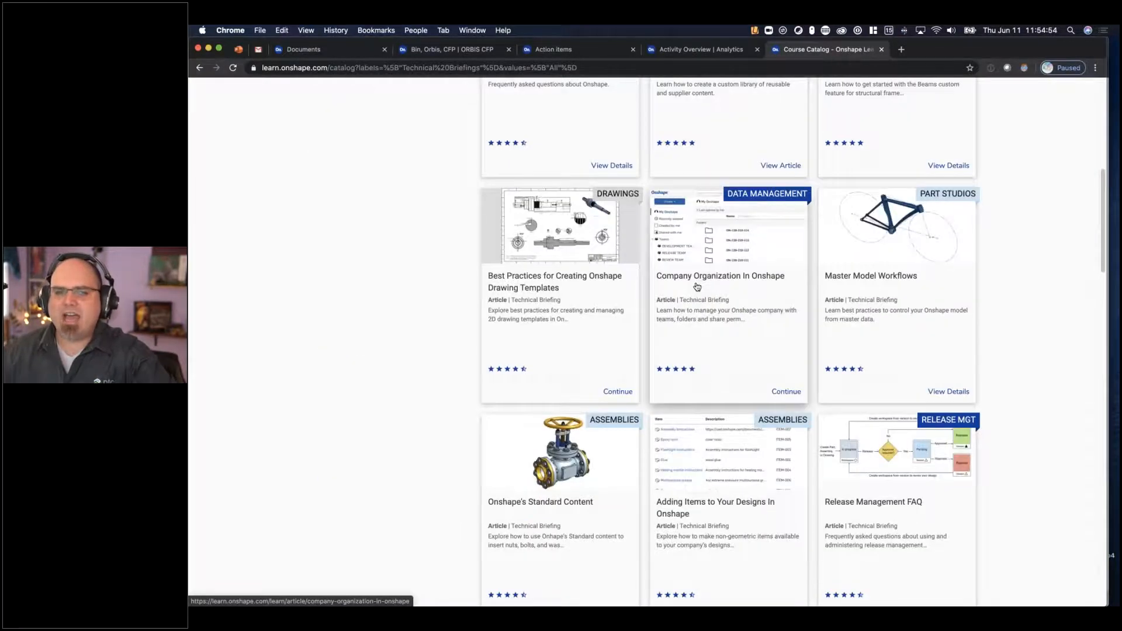
scroll(697, 286, "down", 3)
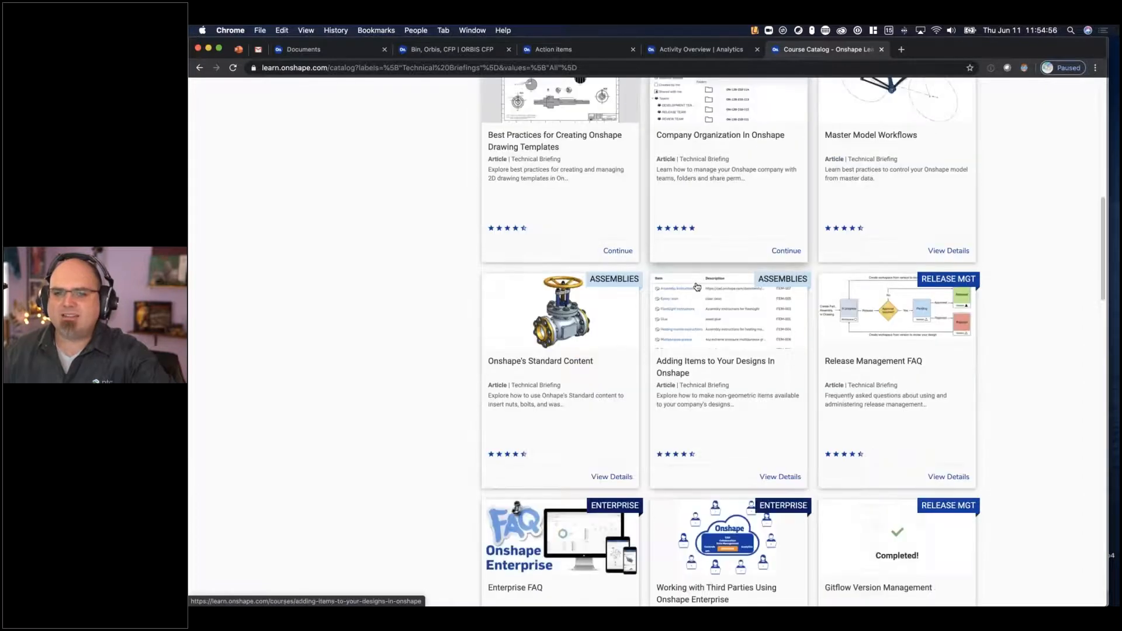
scroll(697, 286, "down", 5)
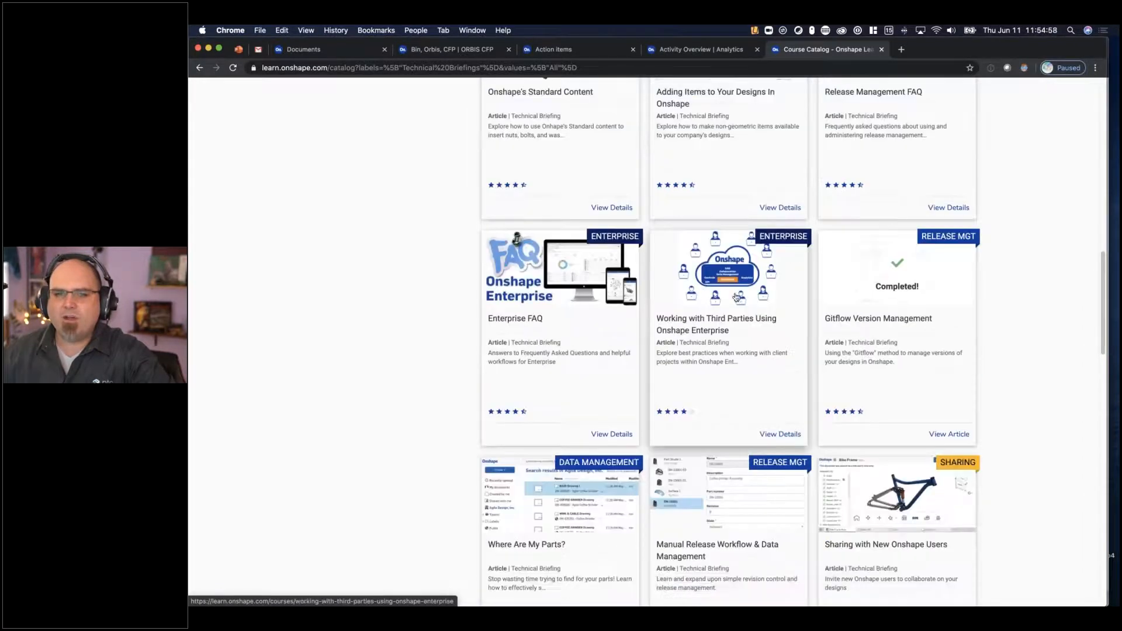
- Open the article Working with Third Parties Using Onshape Enterprise and read through Scenario 1 on giving third parties access
left_click(770, 318)
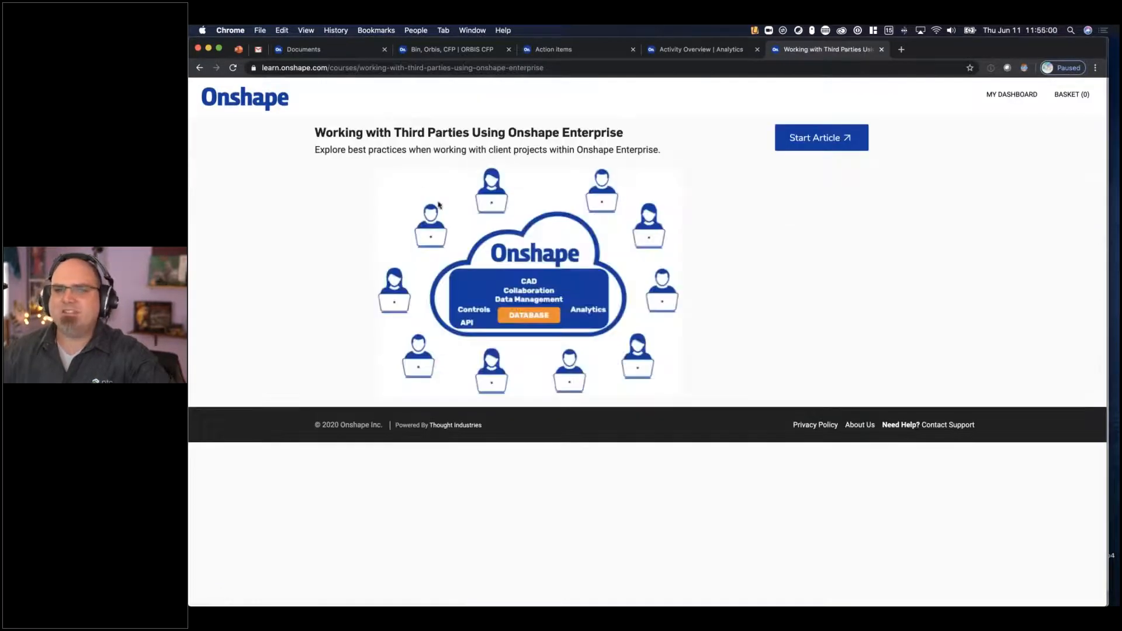
left_click(818, 138)
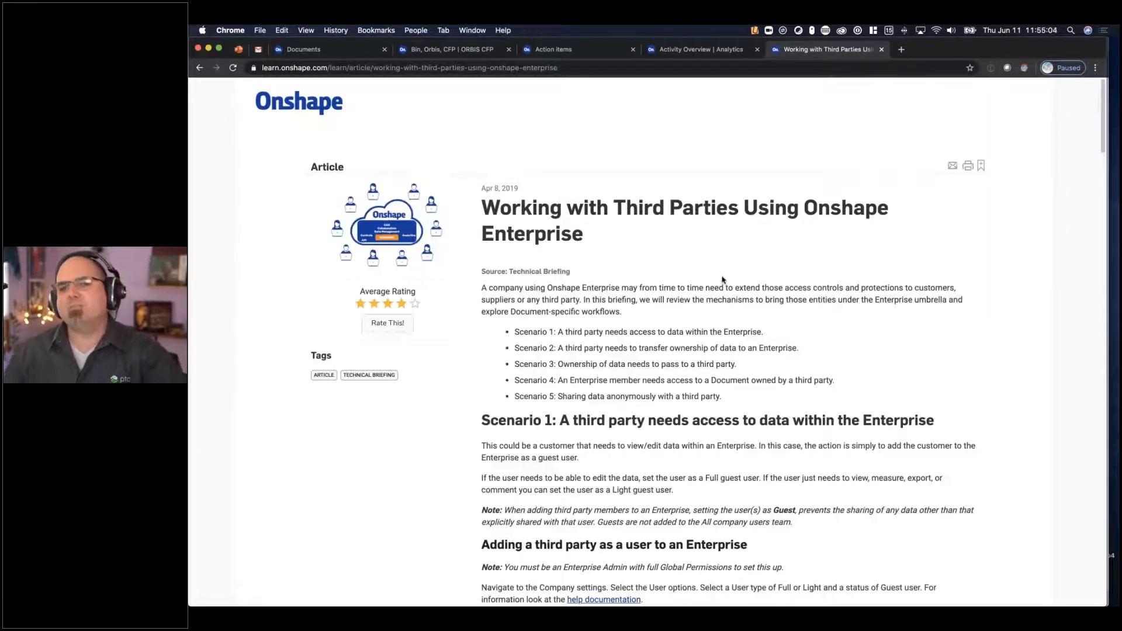
scroll(648, 268, "down", 15)
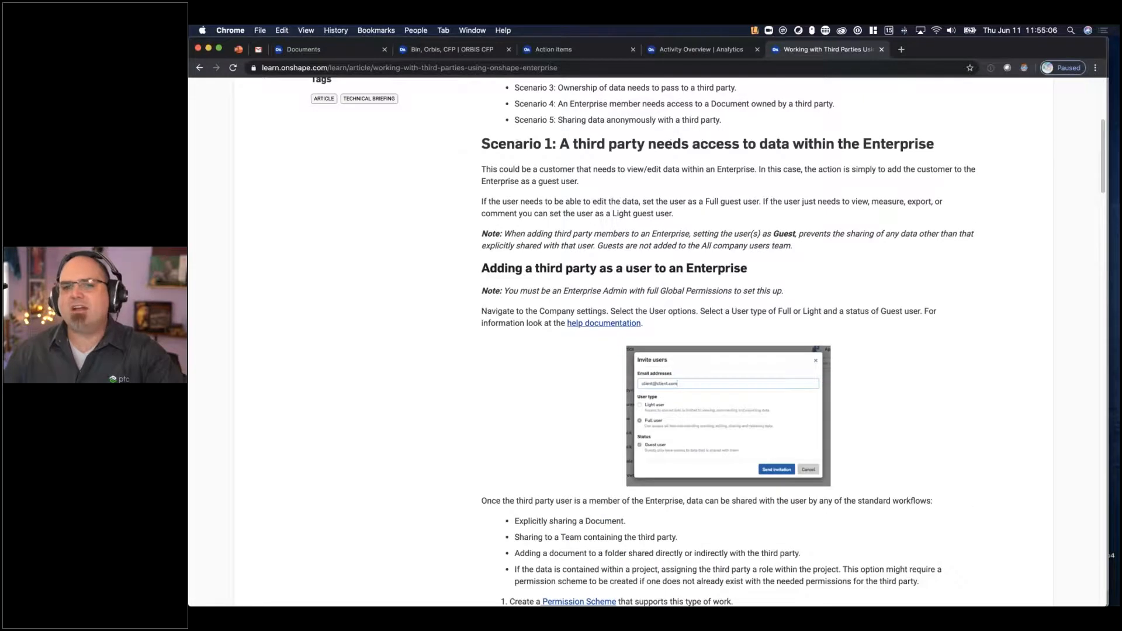
scroll(648, 268, "down", 5)
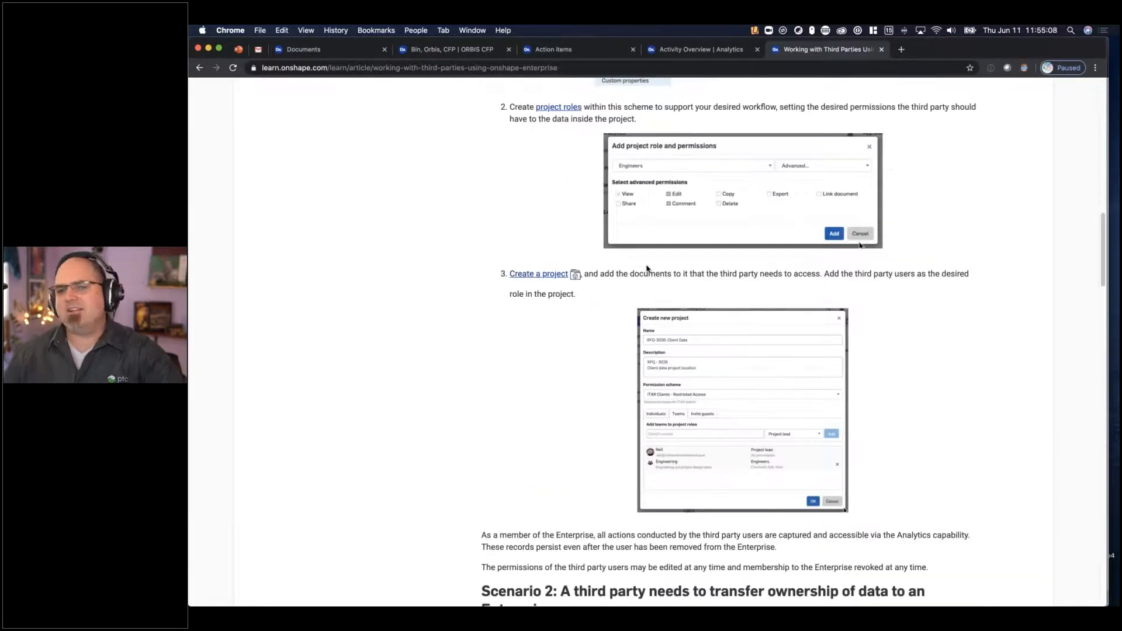
- Switch to the Action items page, open the Contact Support form and close it without sending a request
left_click(602, 50)
left_click(1023, 88)
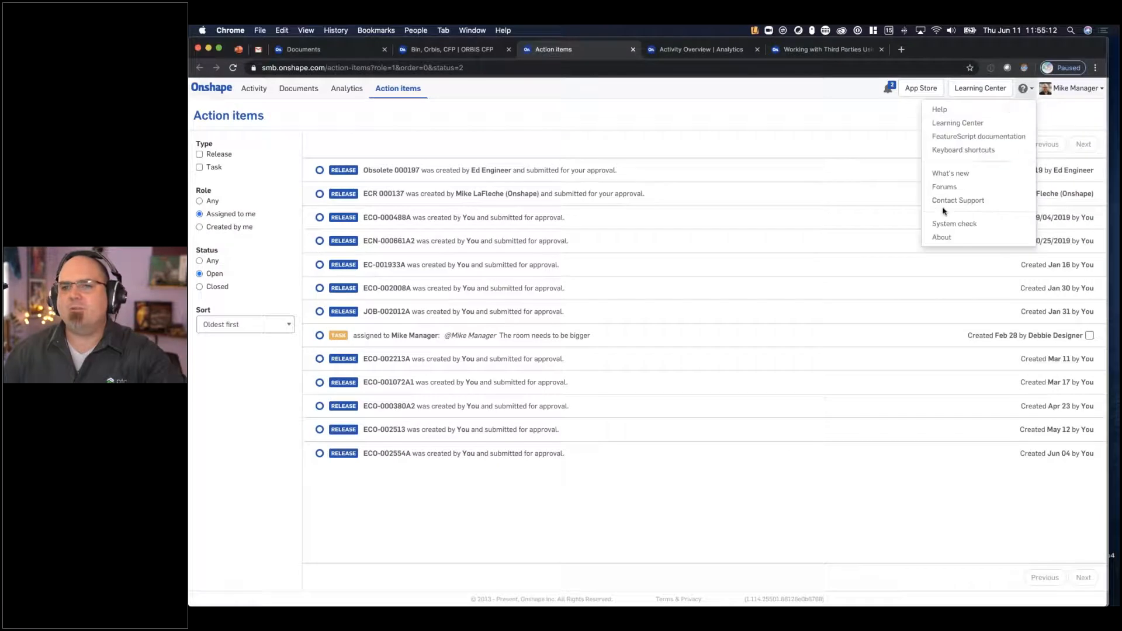
left_click(965, 200)
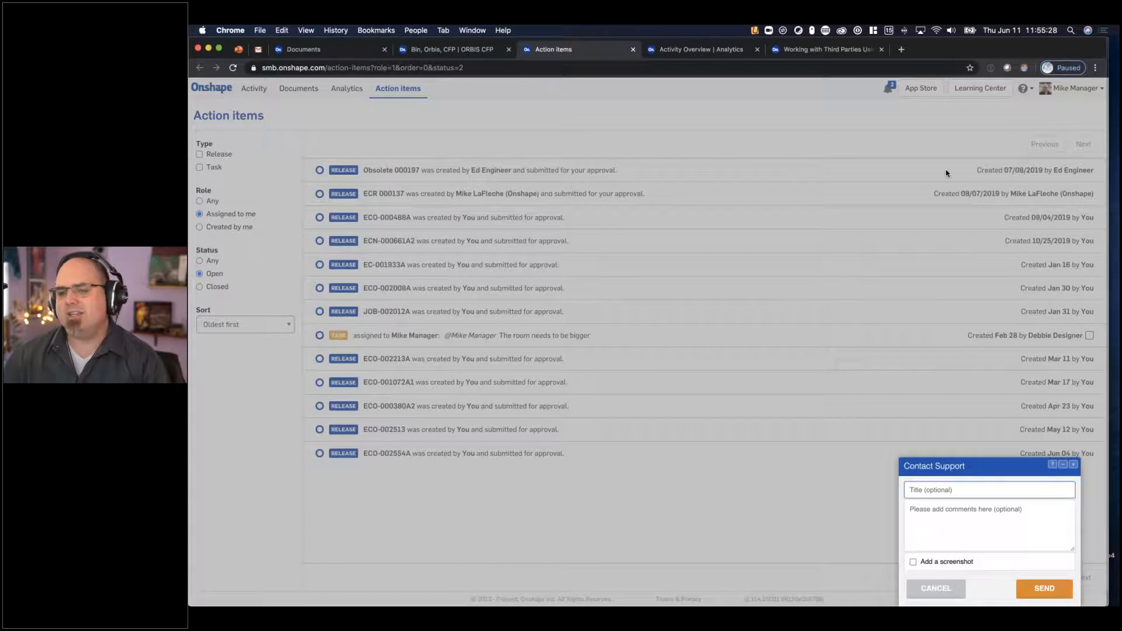
left_click(938, 588)
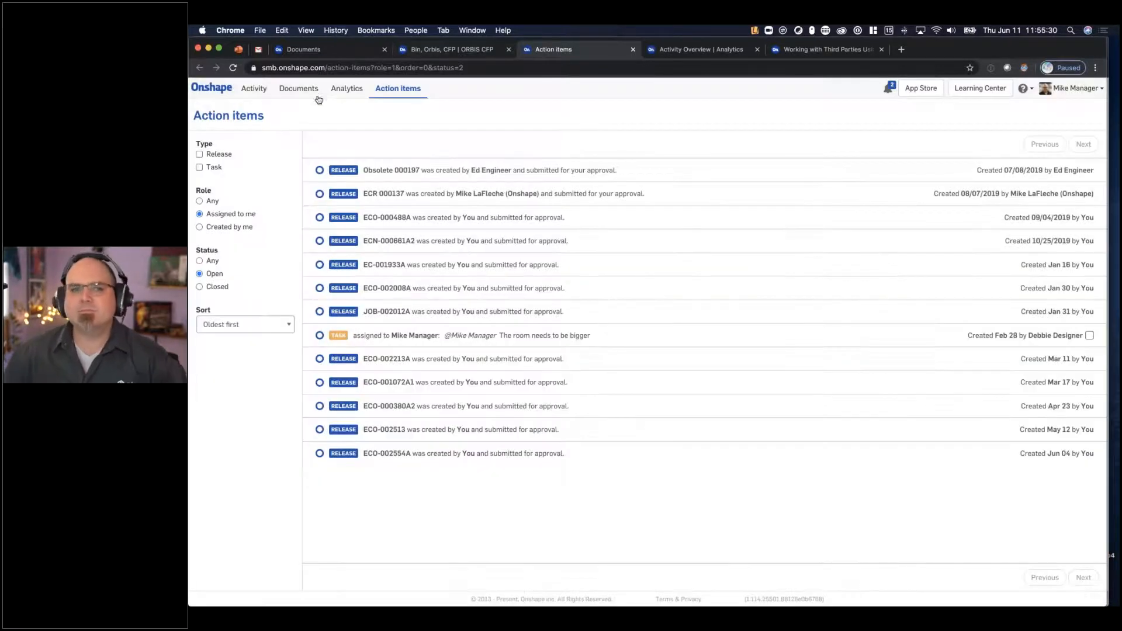
- Go to the Documents page and open the share settings of the Bin, Orbis, CFP document
left_click(298, 89)
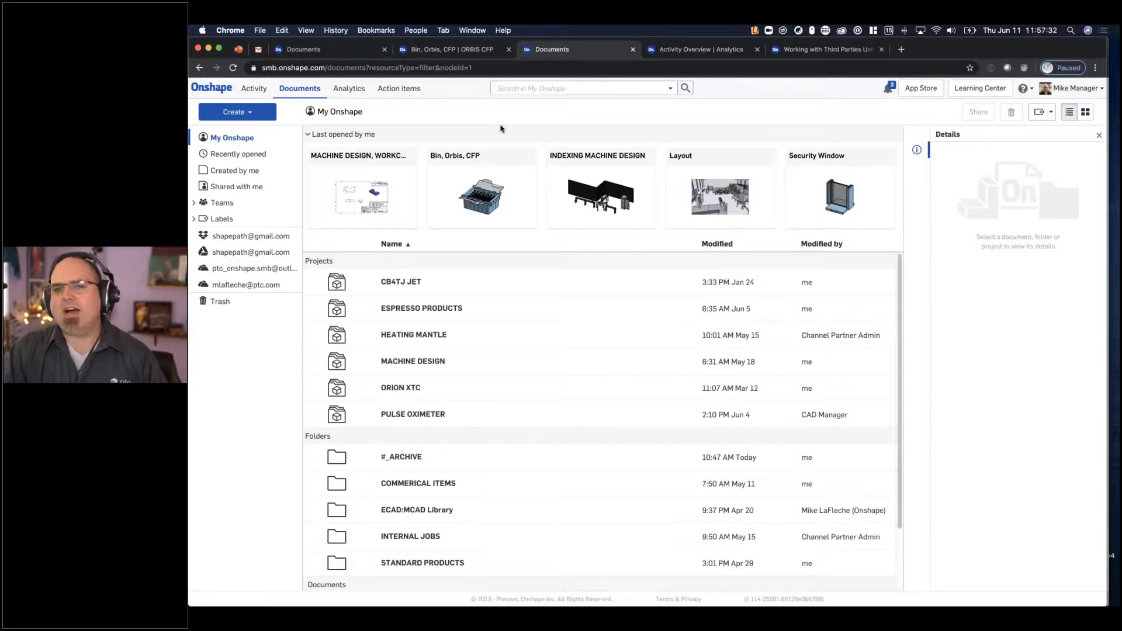
right_click(506, 196)
left_click(523, 245)
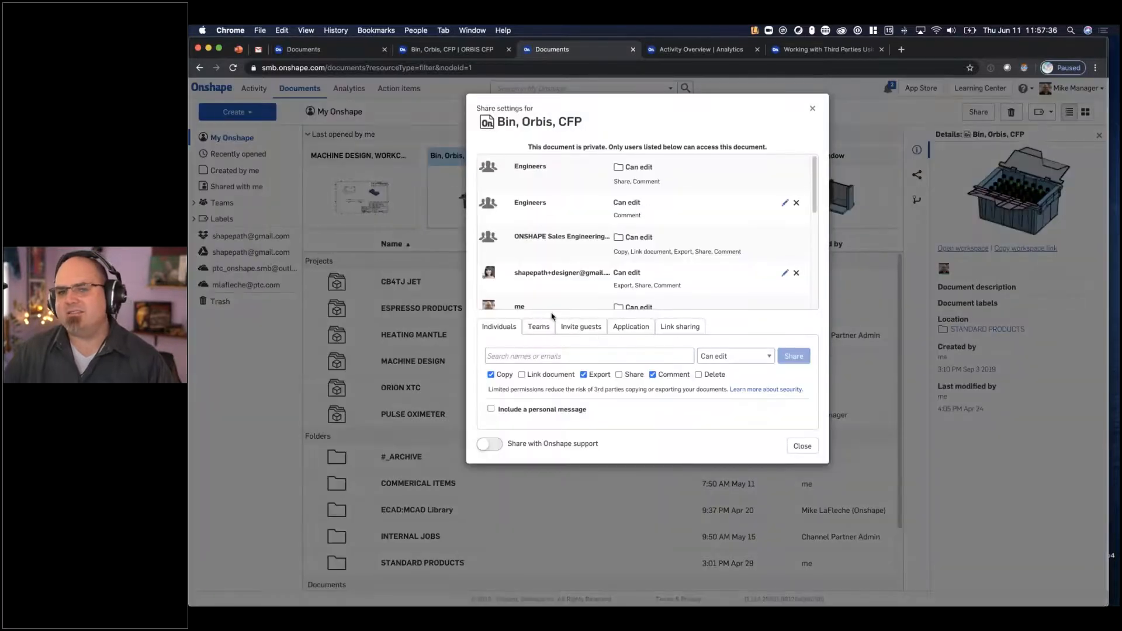
- Add the Mold Design House guest with Can view permission to the share settings, but close them without sharing
left_click(555, 357)
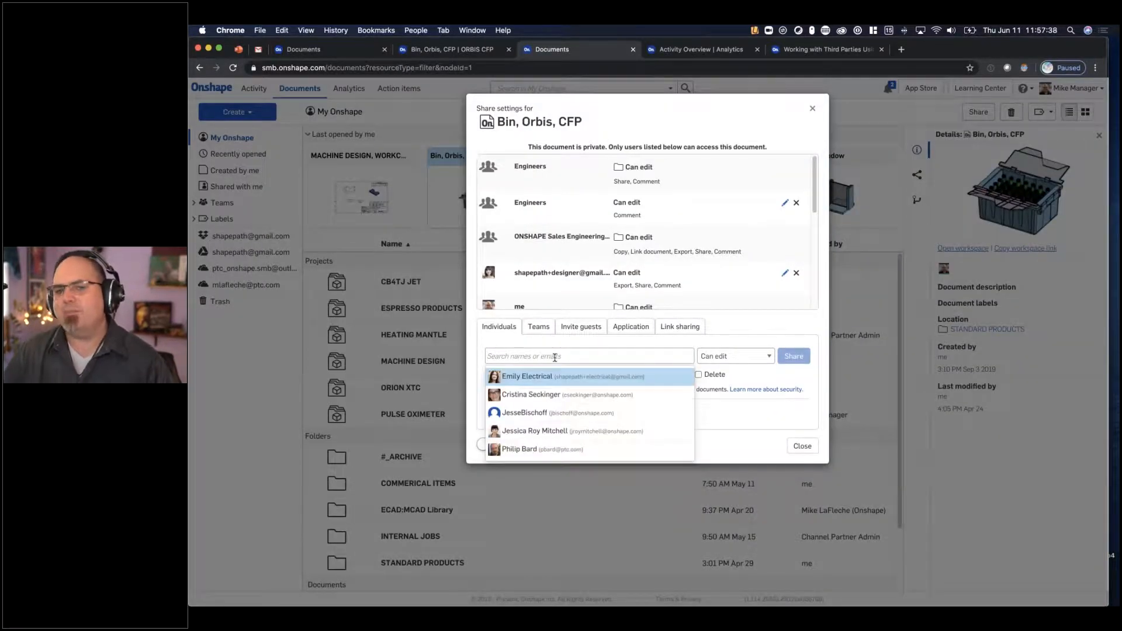
type("mold")
left_click(571, 387)
left_click(751, 354)
left_click(751, 366)
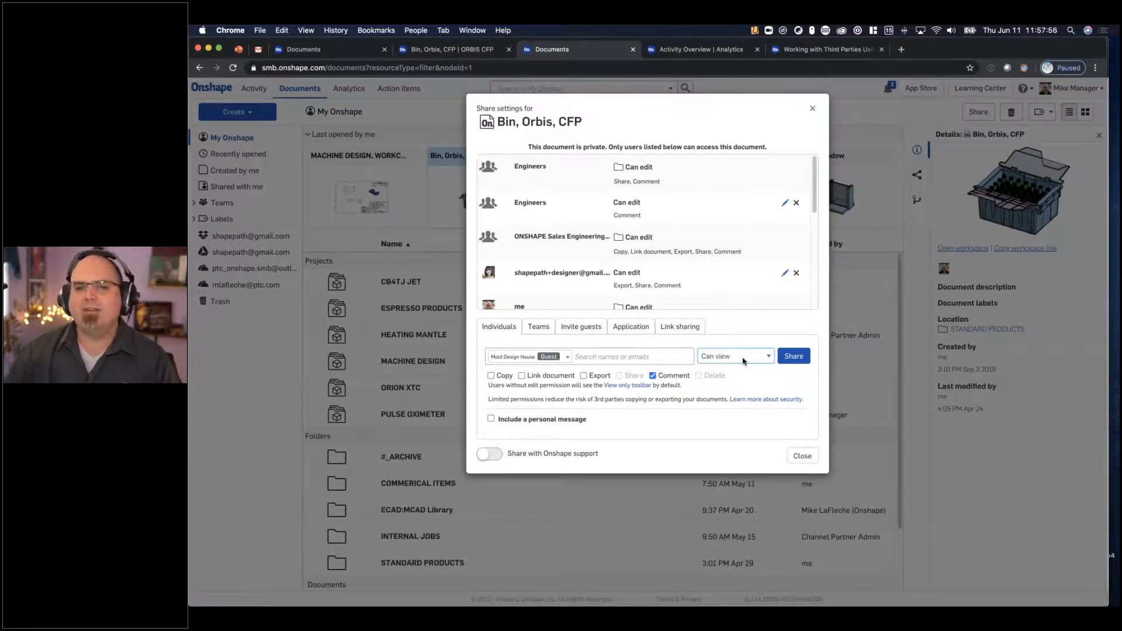
left_click(806, 459)
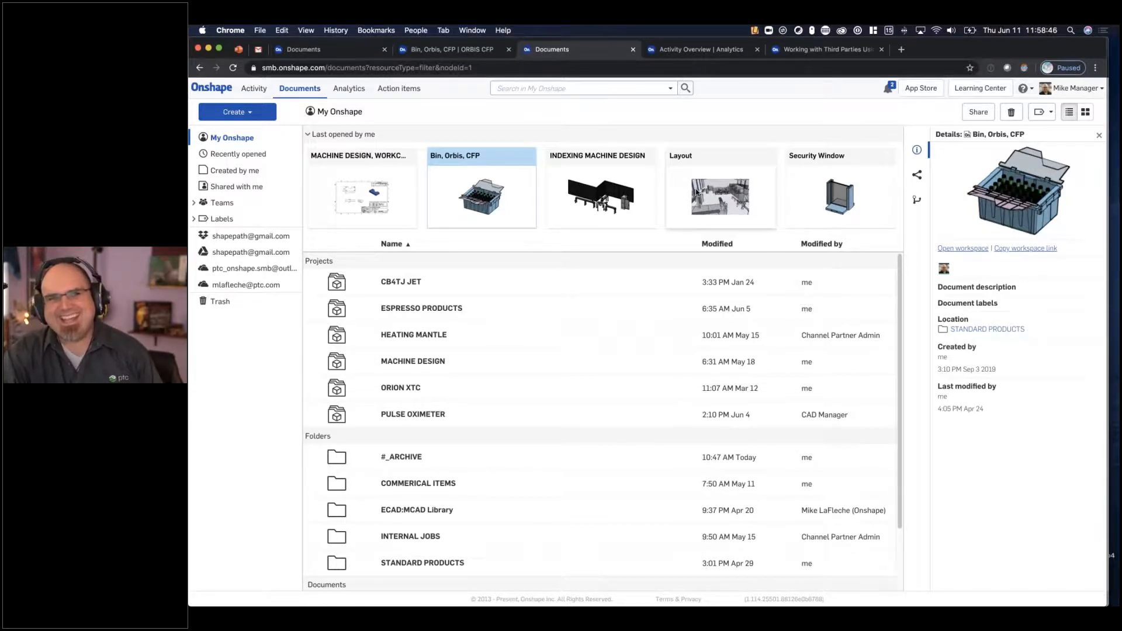
- Start a file import and look through the #import and _HG 365 GRINDER folders for CAD files
left_click(236, 112)
left_click(241, 171)
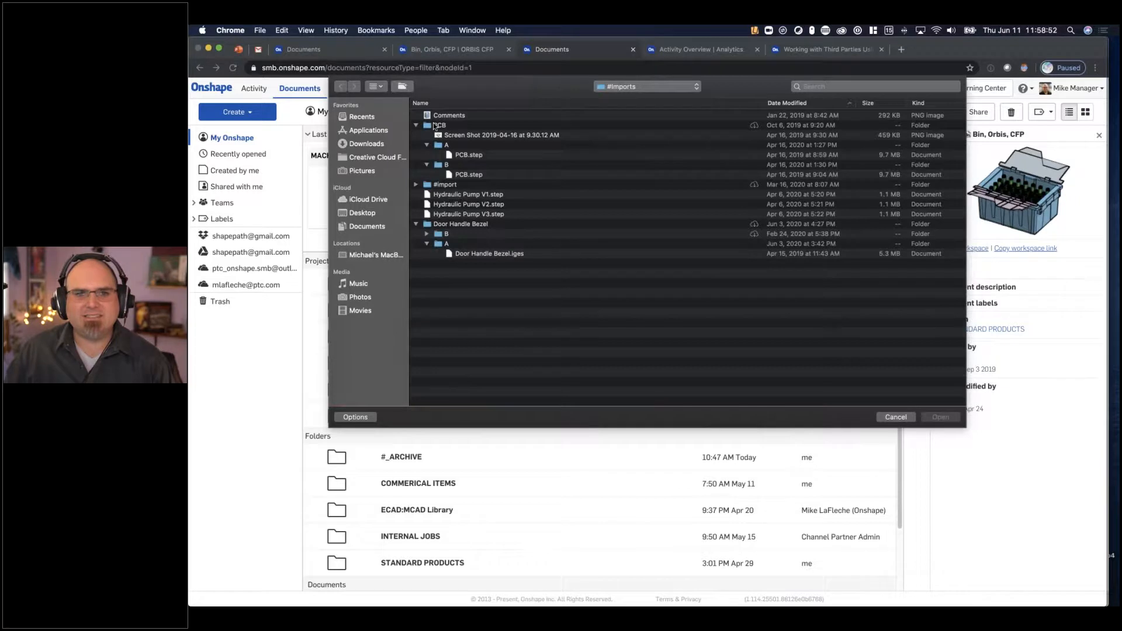
left_click(416, 185)
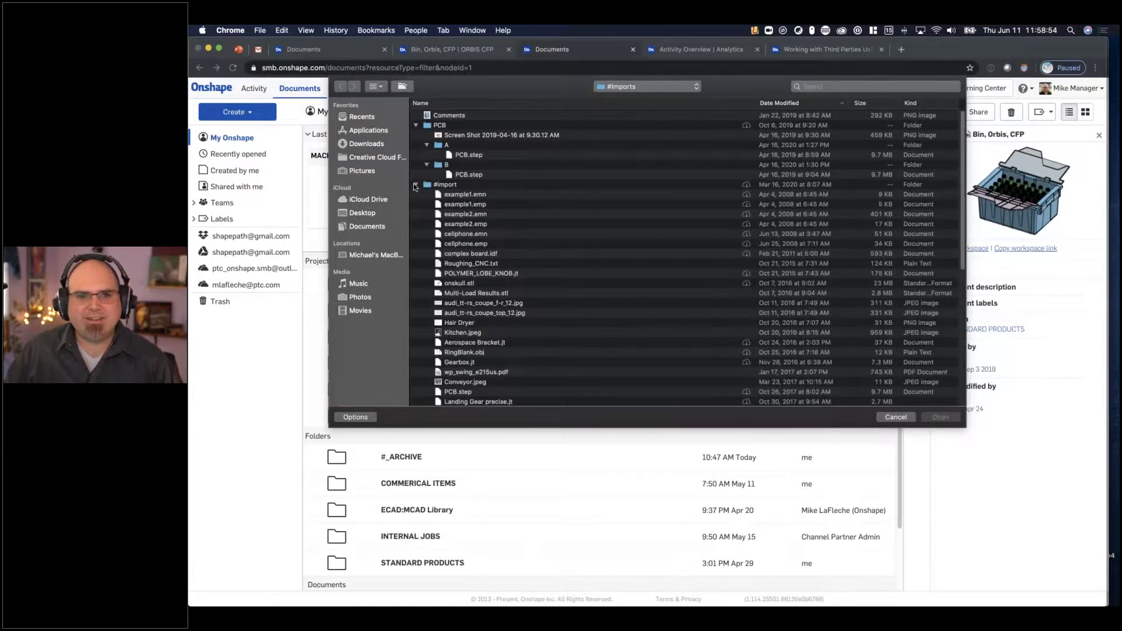
scroll(465, 227, "down", 5)
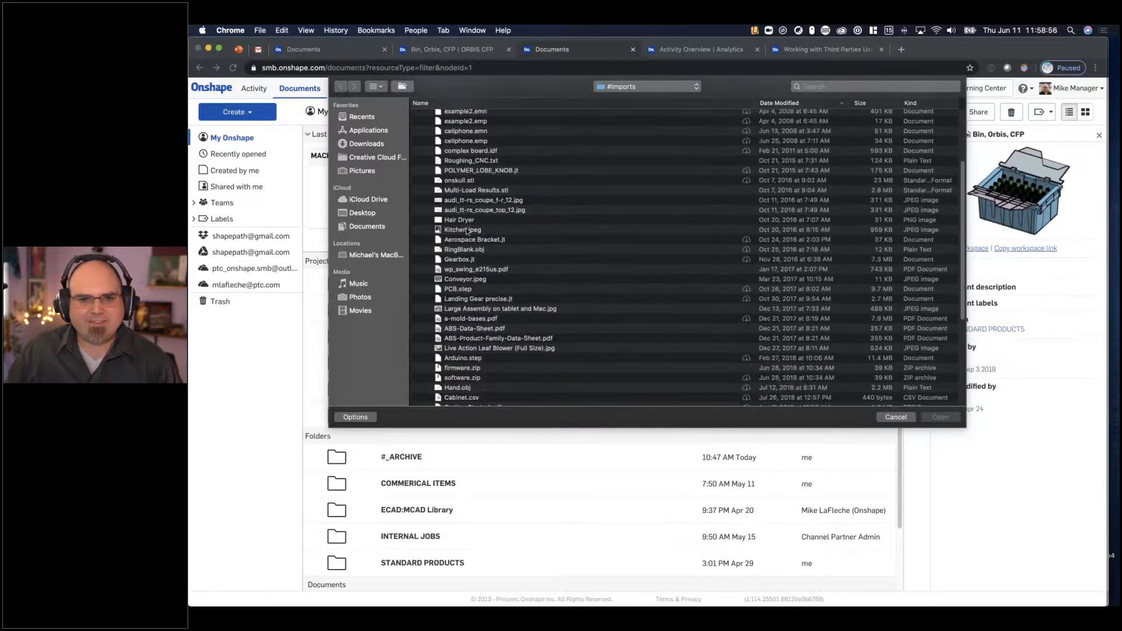
scroll(467, 230, "down", 7)
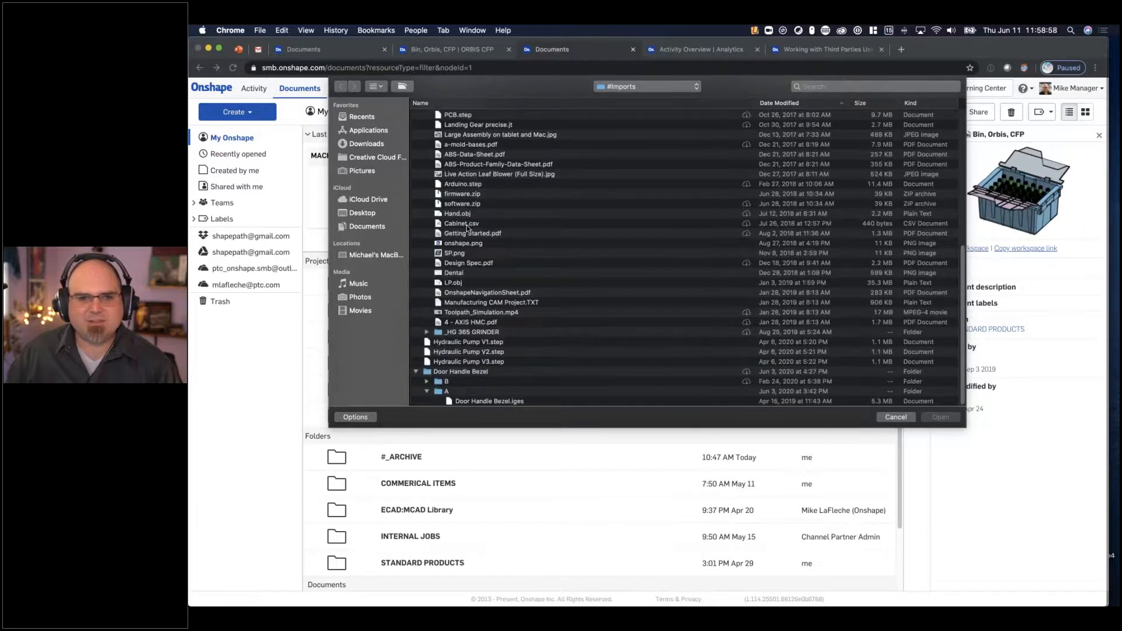
left_click(427, 331)
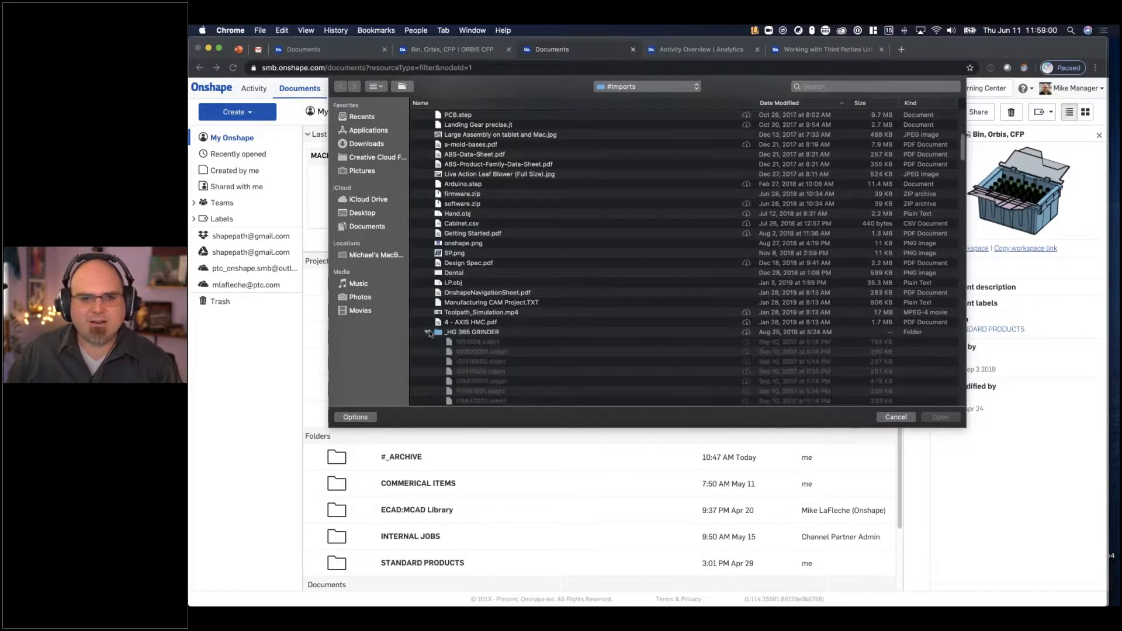
scroll(474, 288, "up", 10)
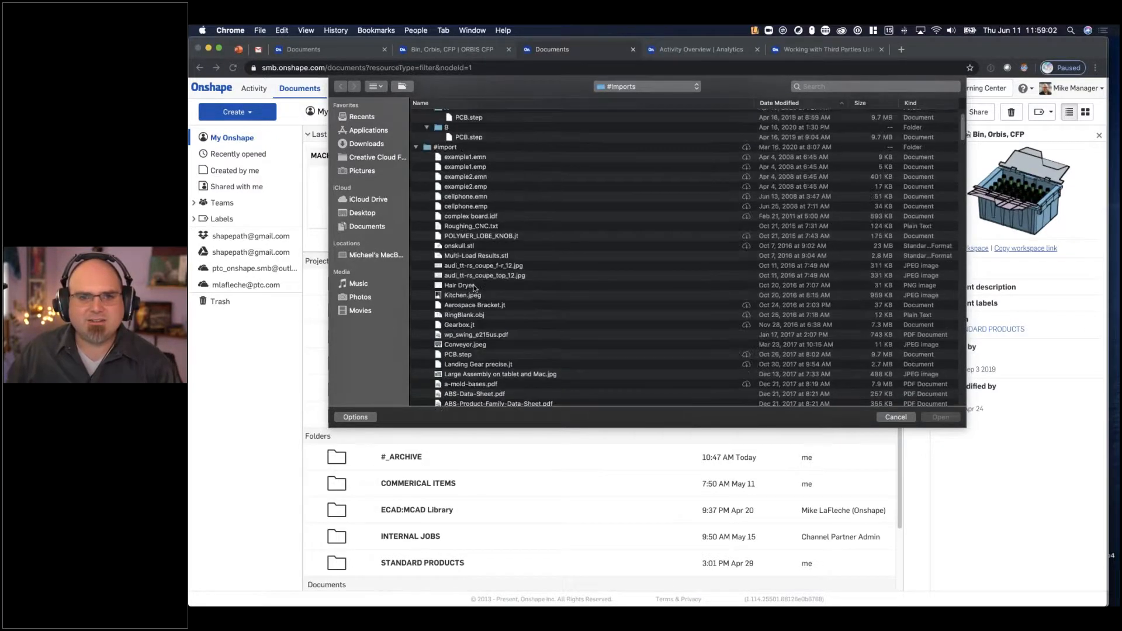
scroll(475, 289, "down", 3)
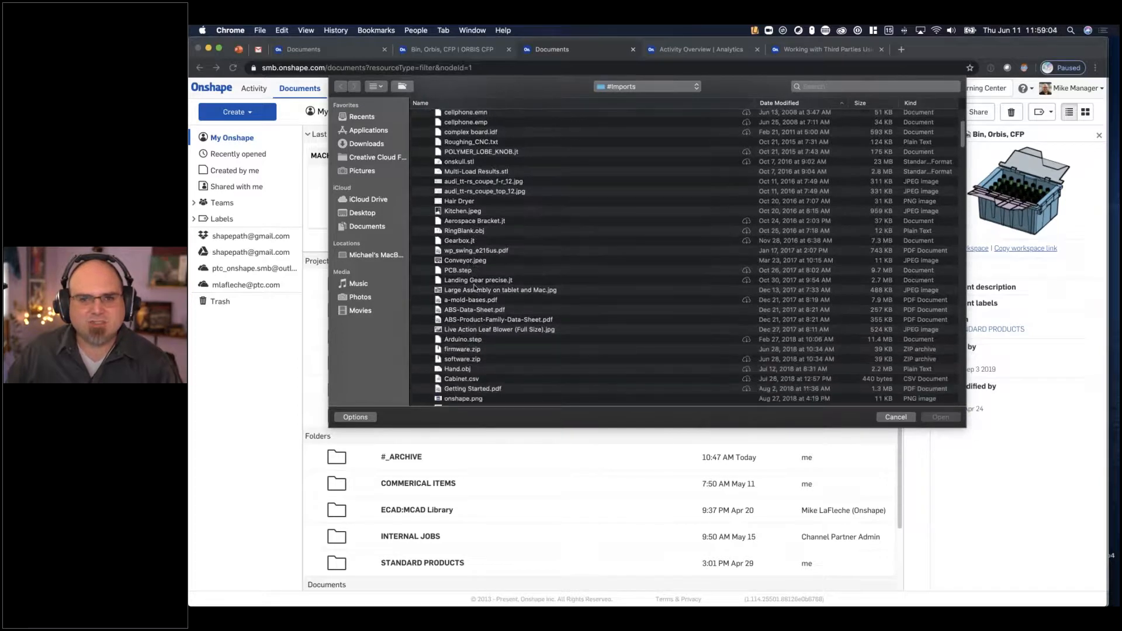
- Search the import folder for .sldprt files, try to import 148661001.SLDPRT and dismiss the notifications
left_click(837, 87)
type(".prt")
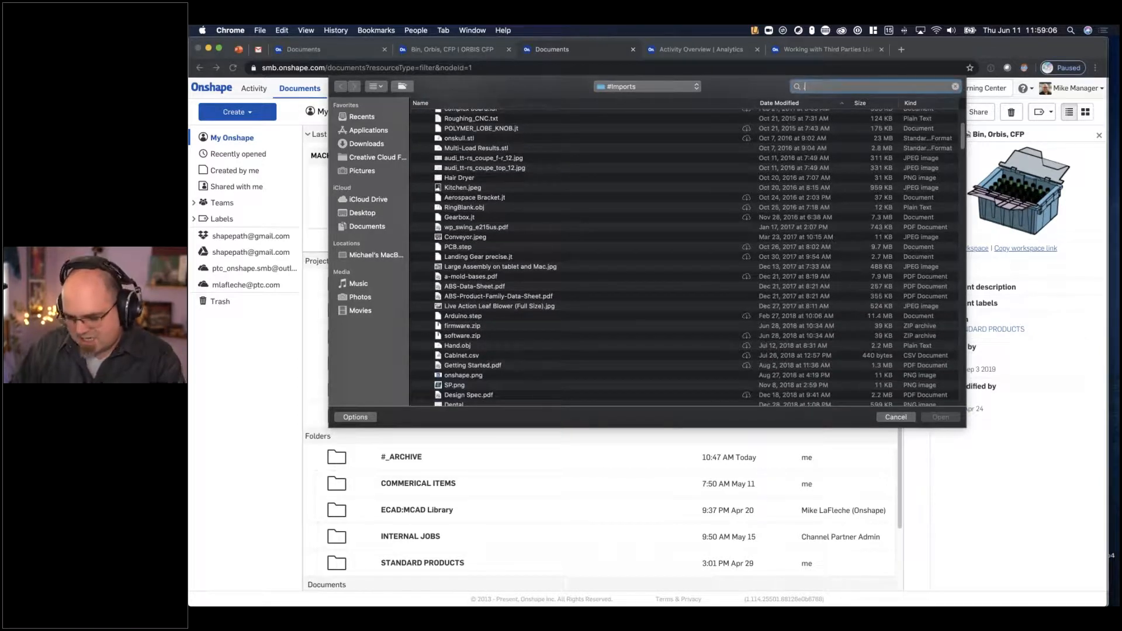
left_click(806, 86)
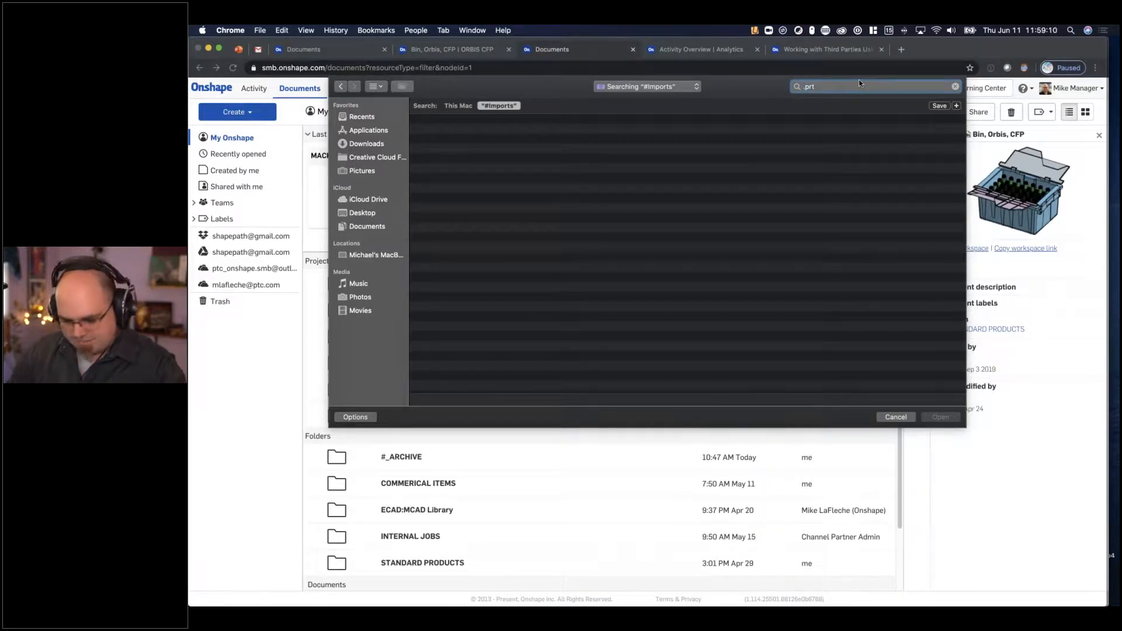
type("sld")
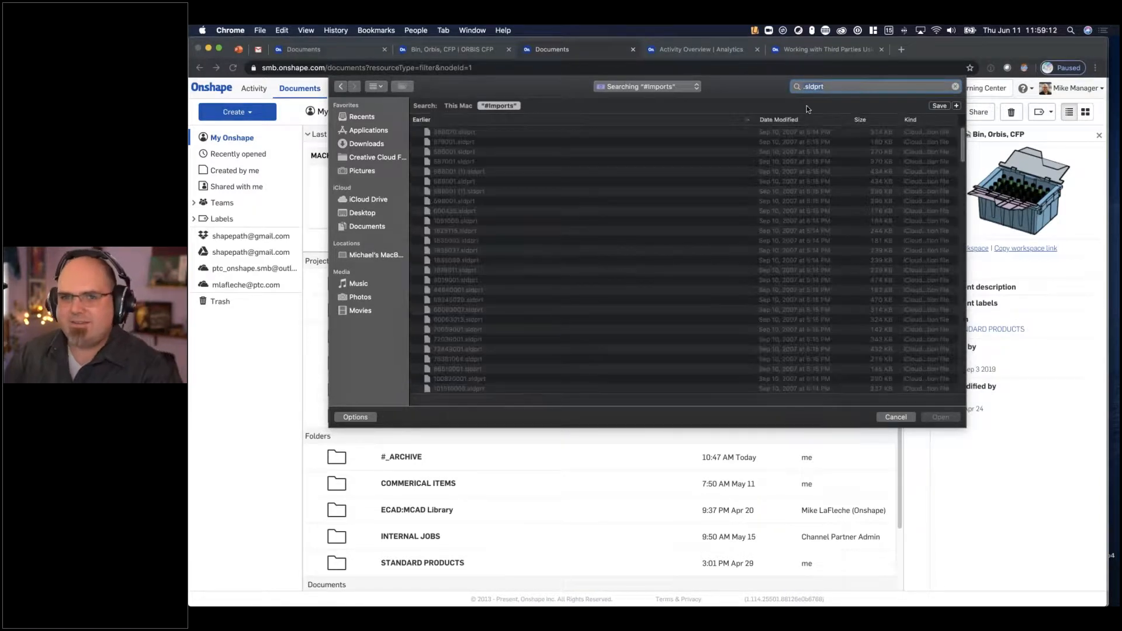
scroll(465, 177, "down", 5)
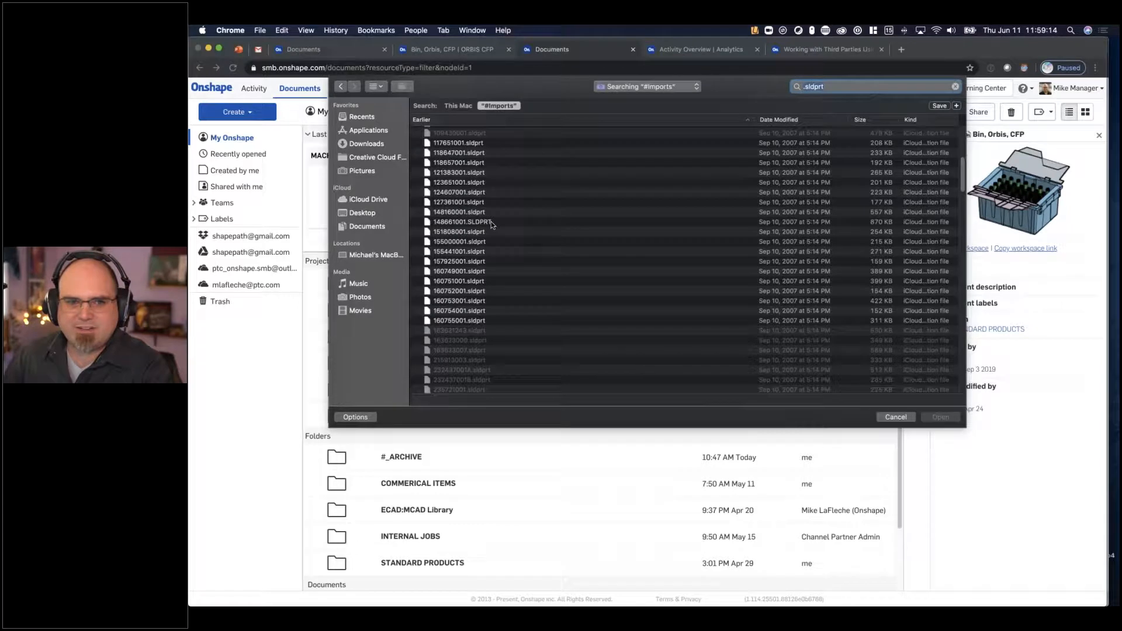
left_click(462, 221)
left_click(941, 418)
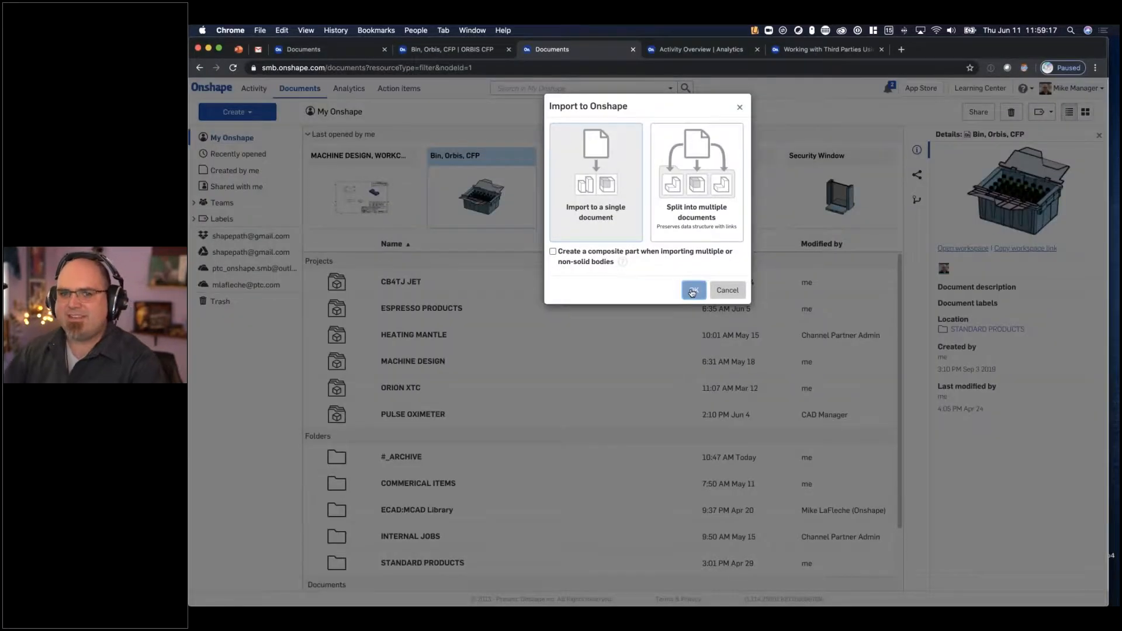
left_click(692, 292)
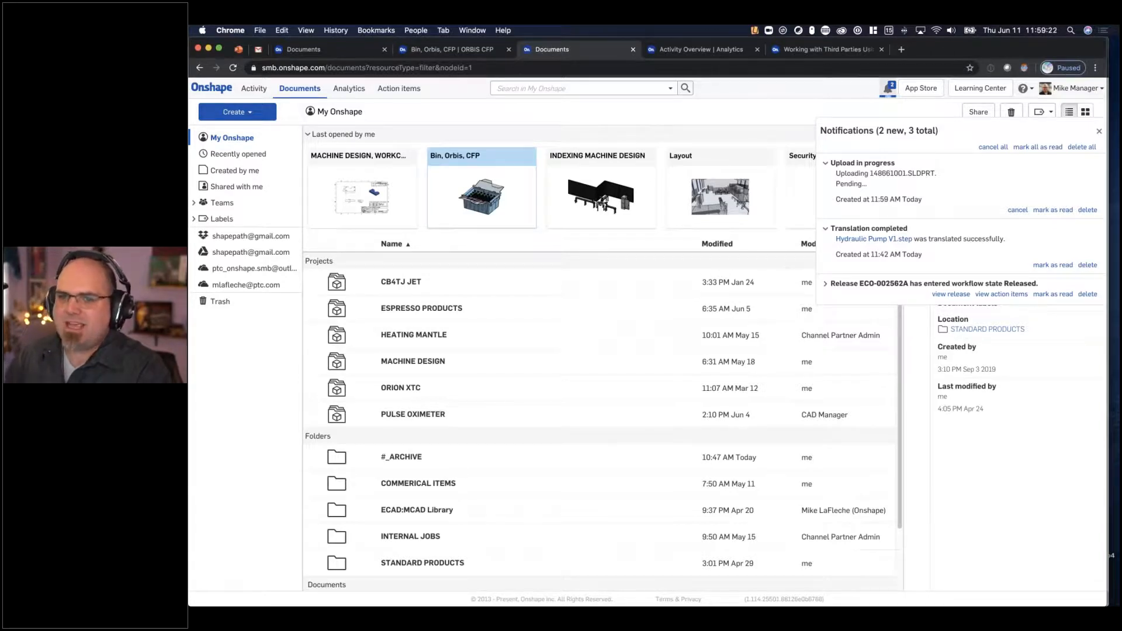
left_click(1099, 131)
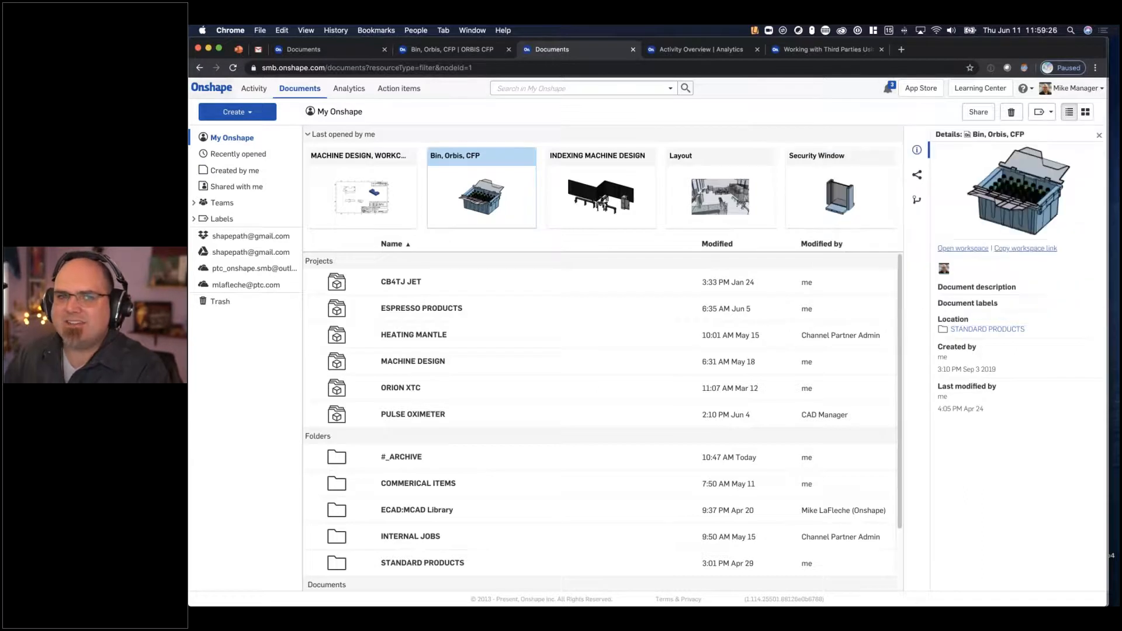
- Start an import from Google Drive and search the drive for .sldprt files
left_click(234, 111)
mouse_move(248, 186)
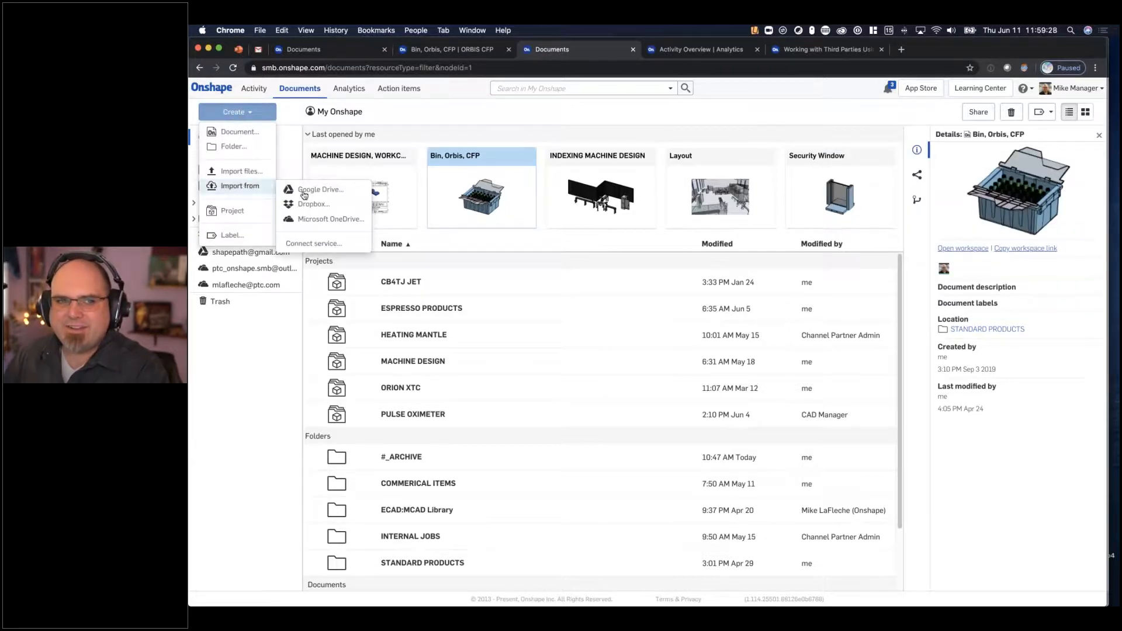
left_click(303, 193)
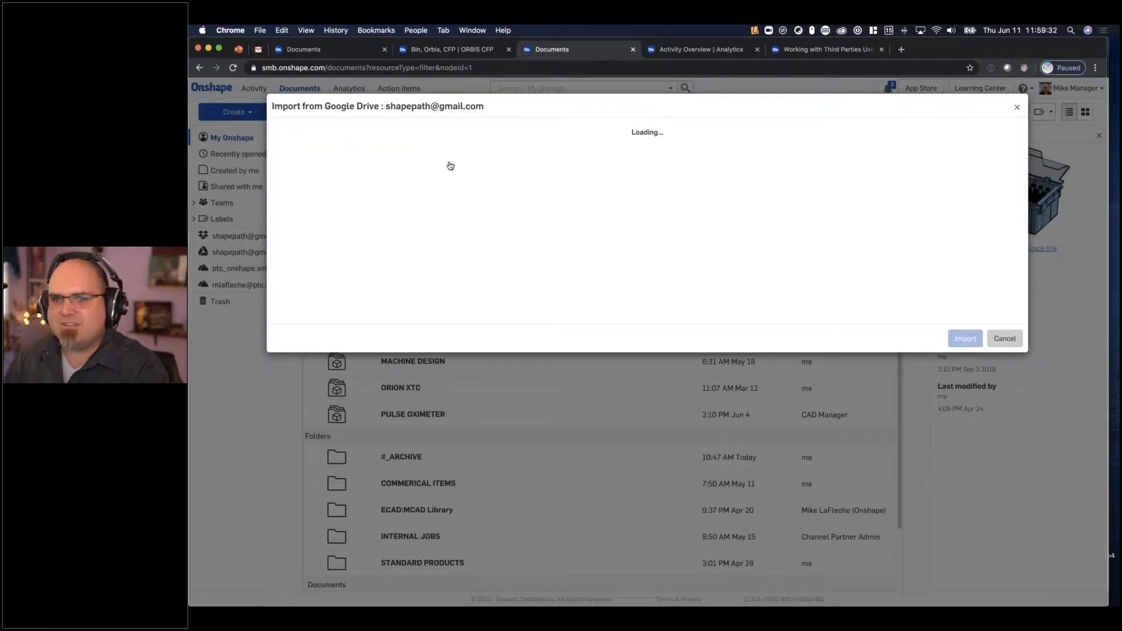
left_click(363, 123)
type(".step")
key("Return")
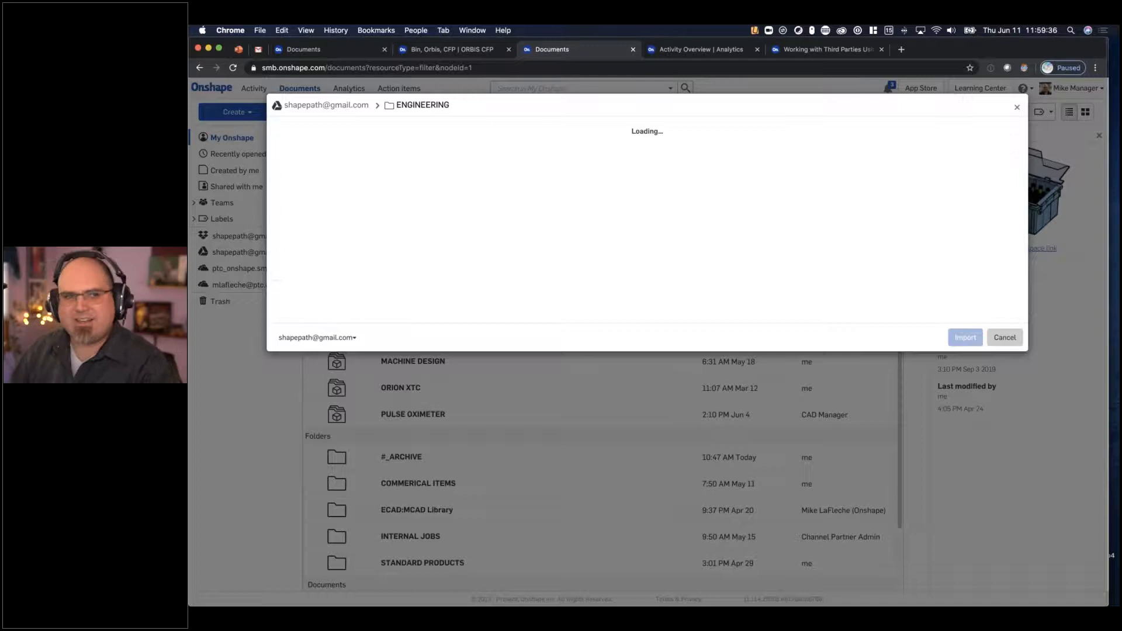
- Import the 3 MB PhoneCradle.SLDPRT from the search results into a single document
scroll(426, 187, "down", 2)
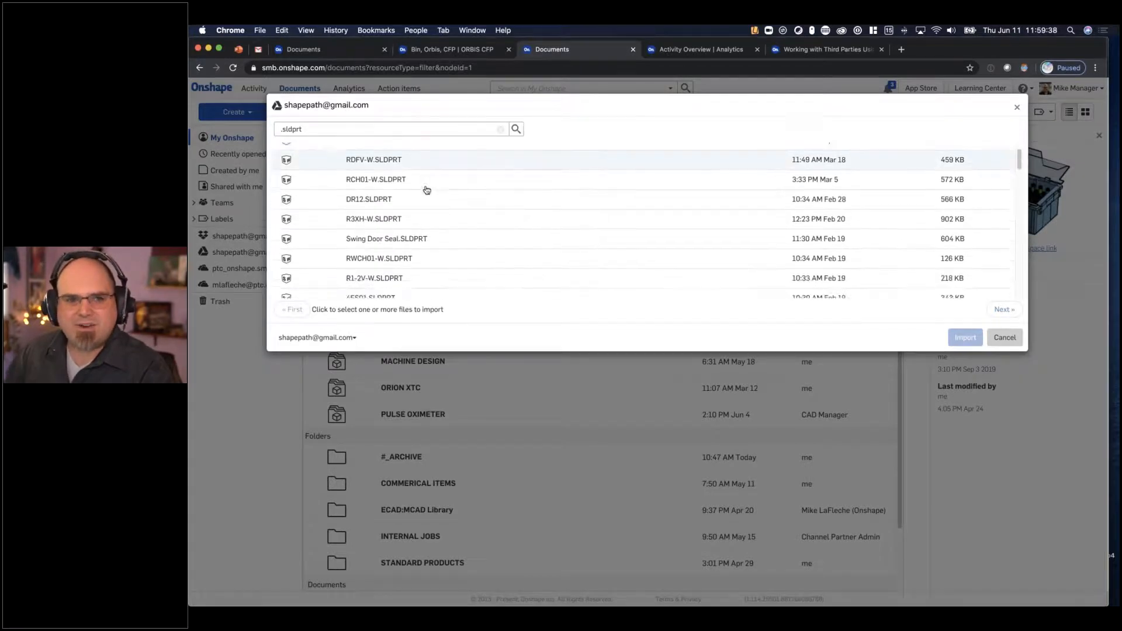
scroll(428, 190, "down", 5)
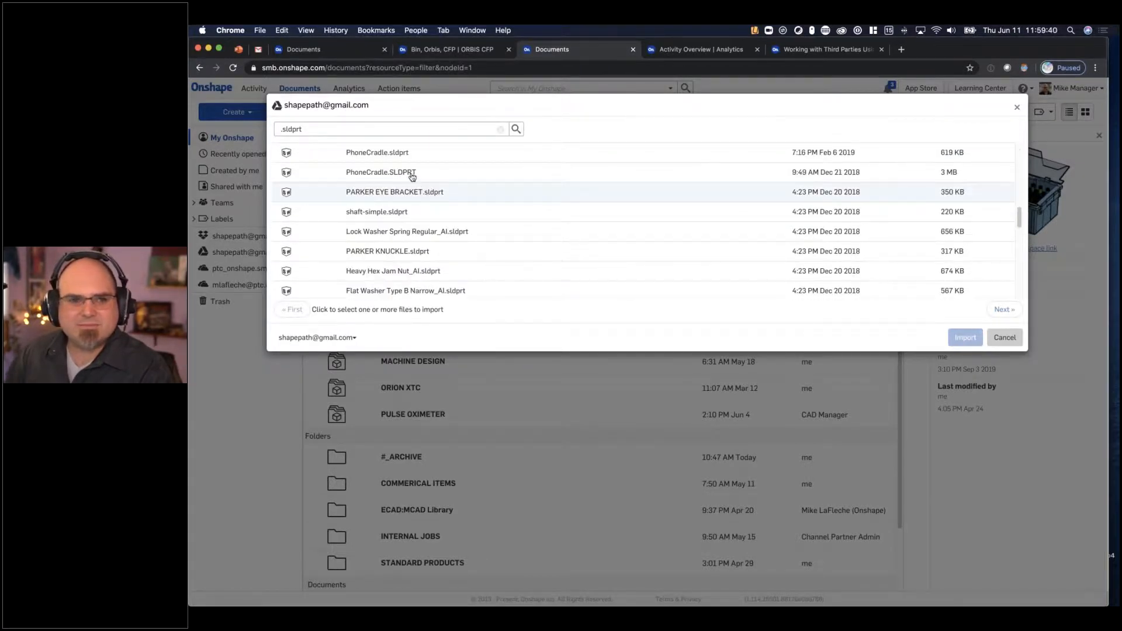
right_click(412, 173)
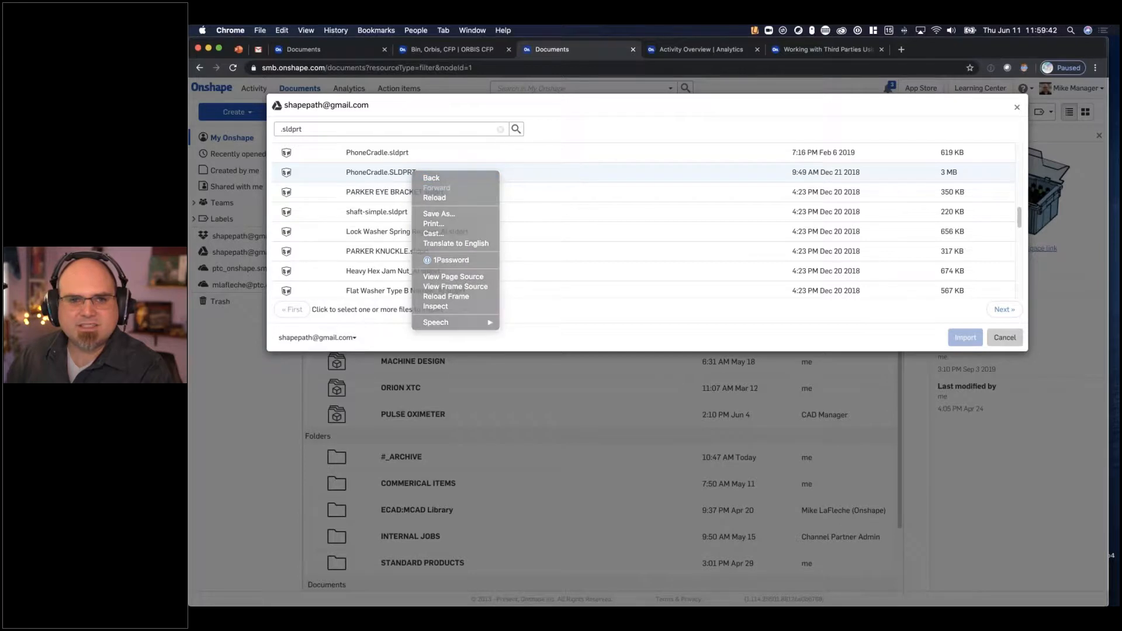
left_click(509, 176)
left_click(960, 338)
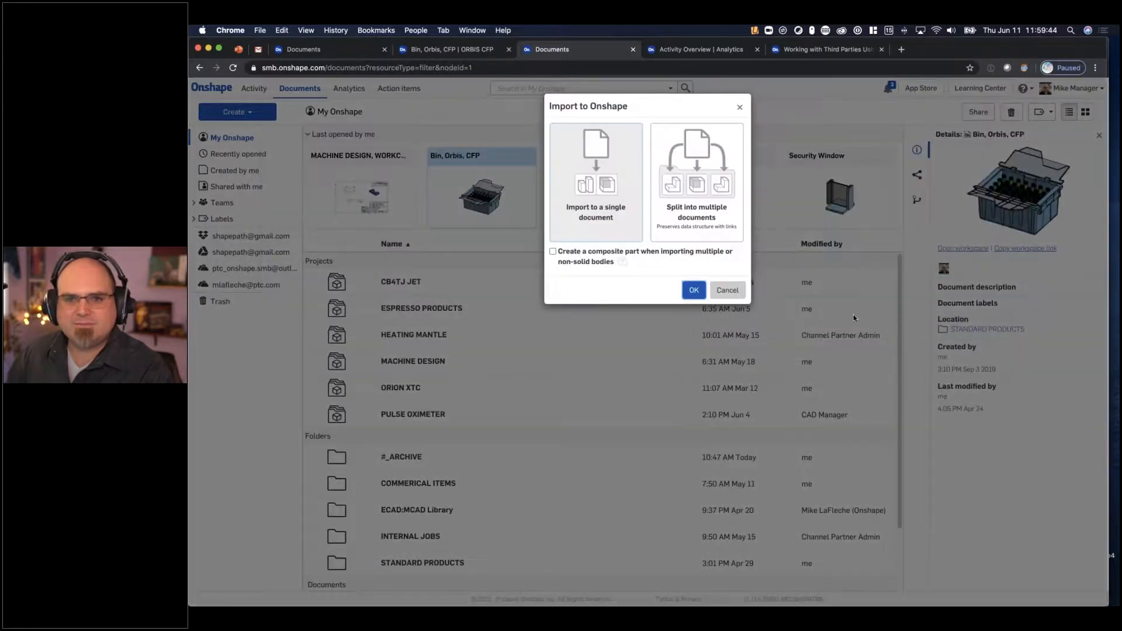
left_click(695, 287)
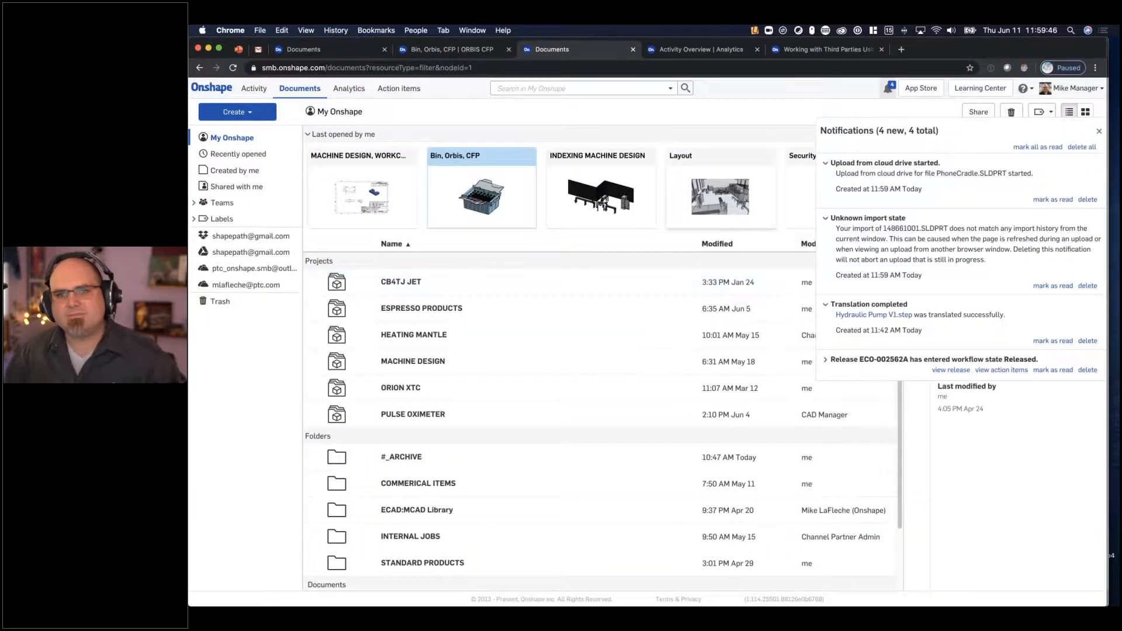
- Delete the notification for the 148661001.SLDPRT import and open the PhoneCradle.SLDPRT document
left_click(1088, 286)
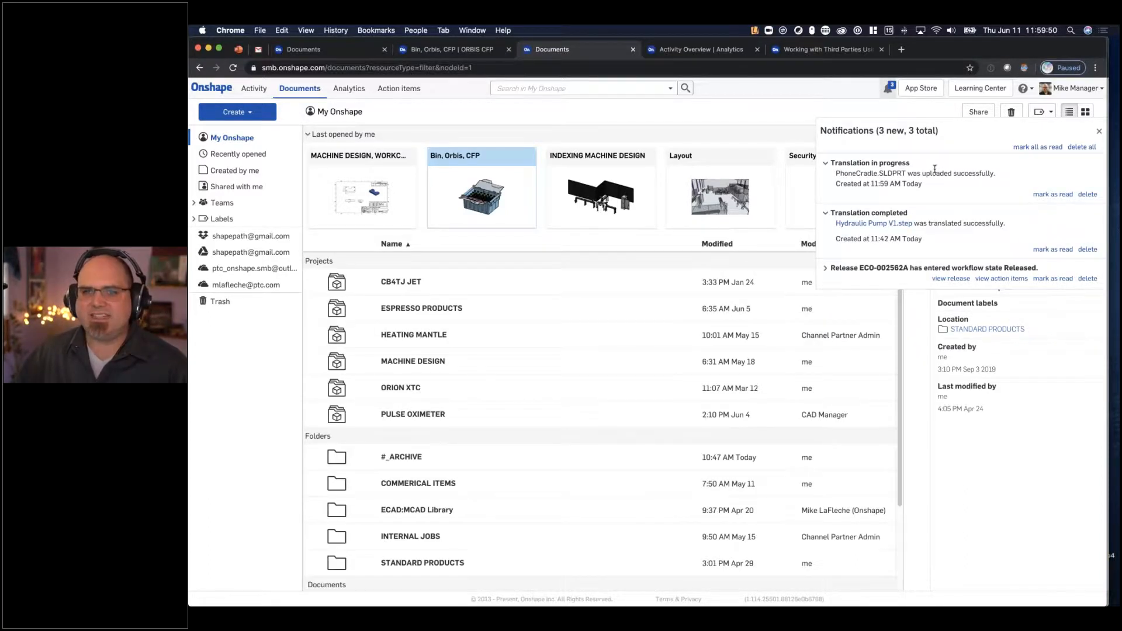
scroll(478, 383, "down", 2)
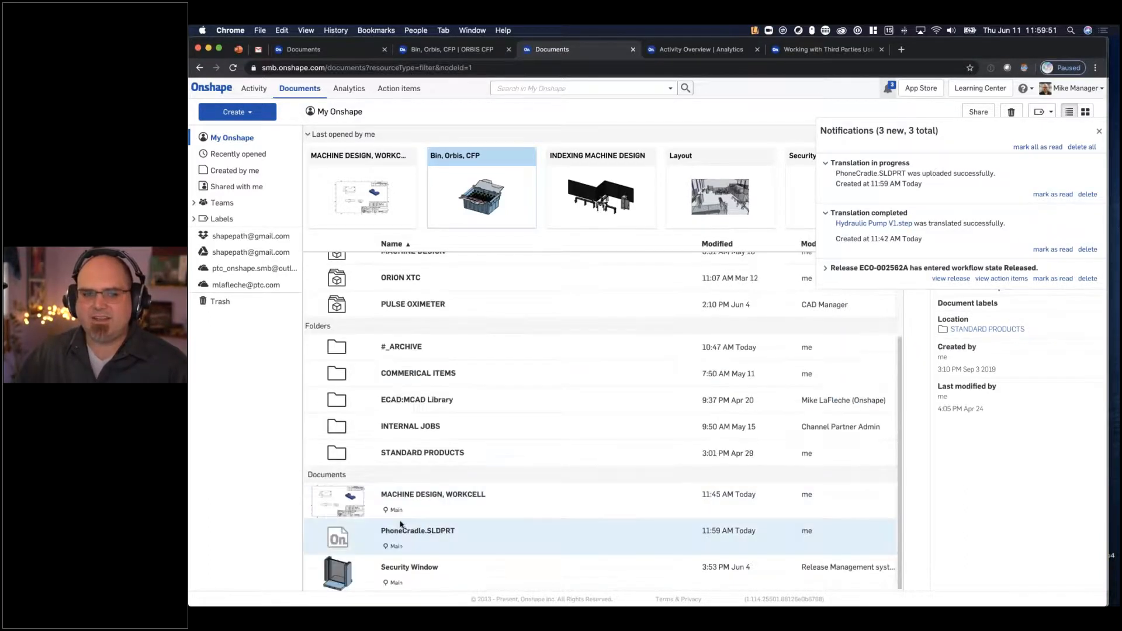
left_click(432, 531)
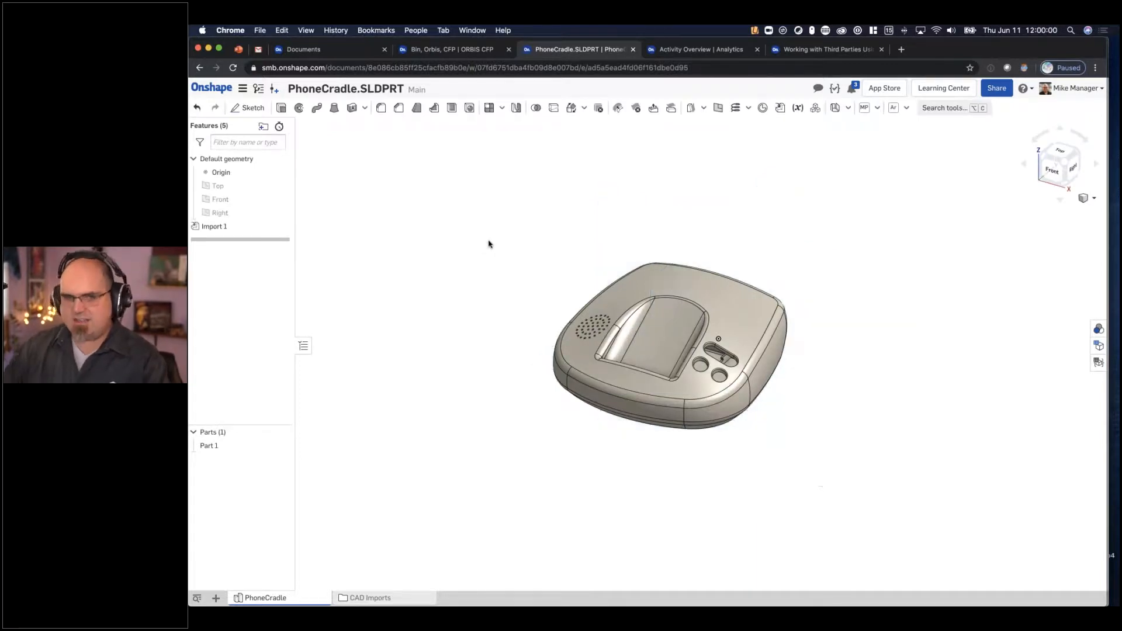
- Offset the long side wall of the cradle's handset recess by 5 mm with Move face, reapplying the fillet
scroll(640, 346, "up", 5)
right_click_drag(640, 545, 714, 331)
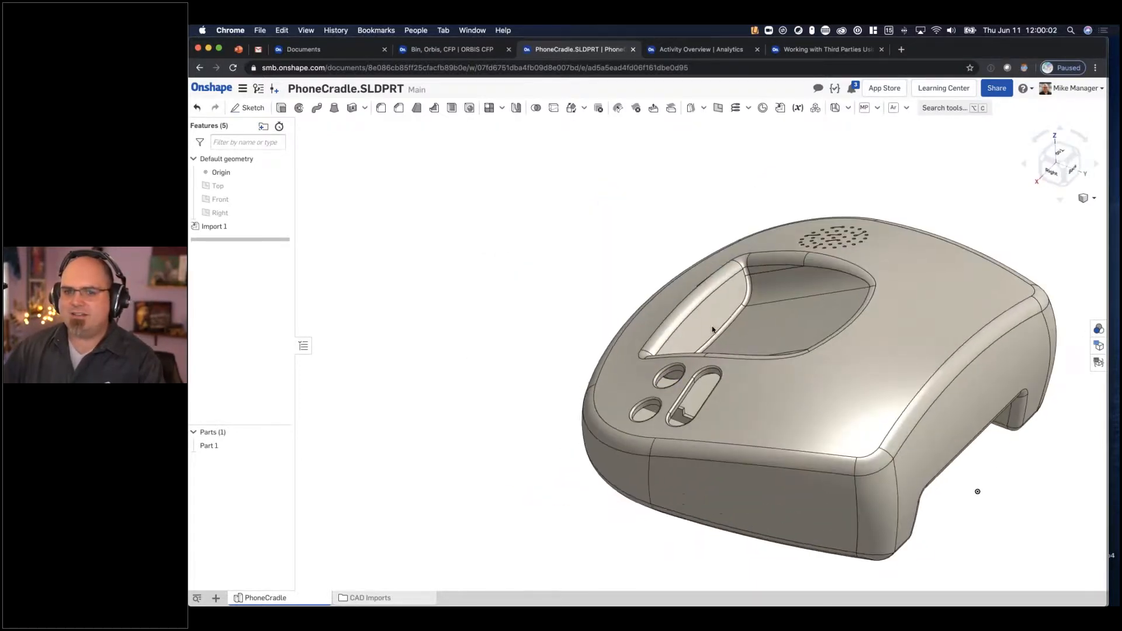
middle_click_drag(713, 330, 641, 341)
left_click(655, 109)
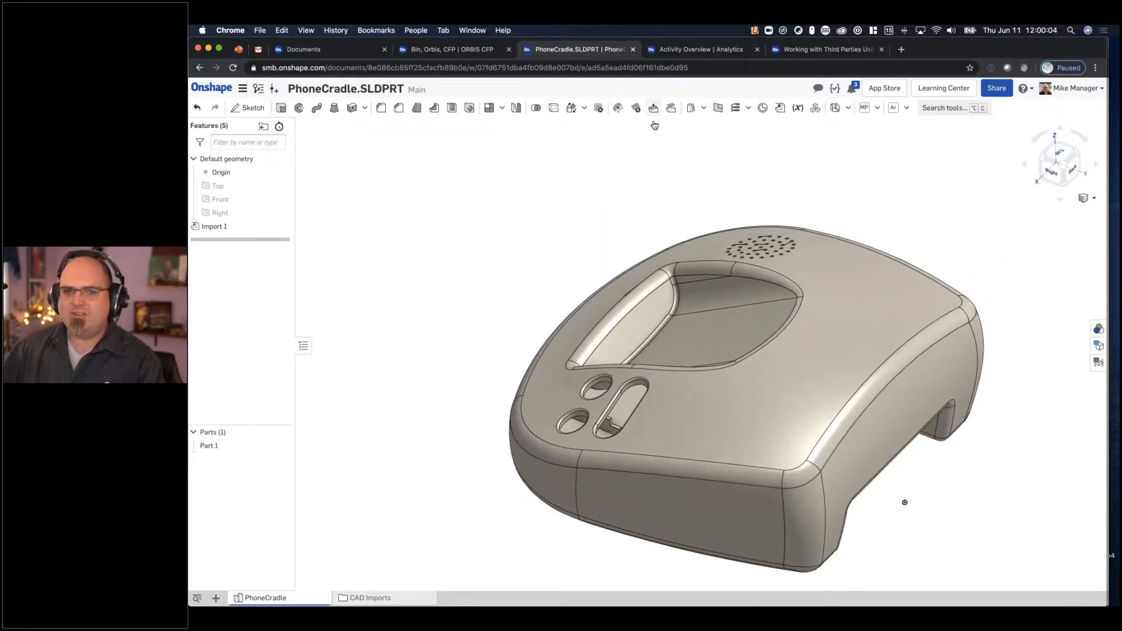
left_click(647, 318)
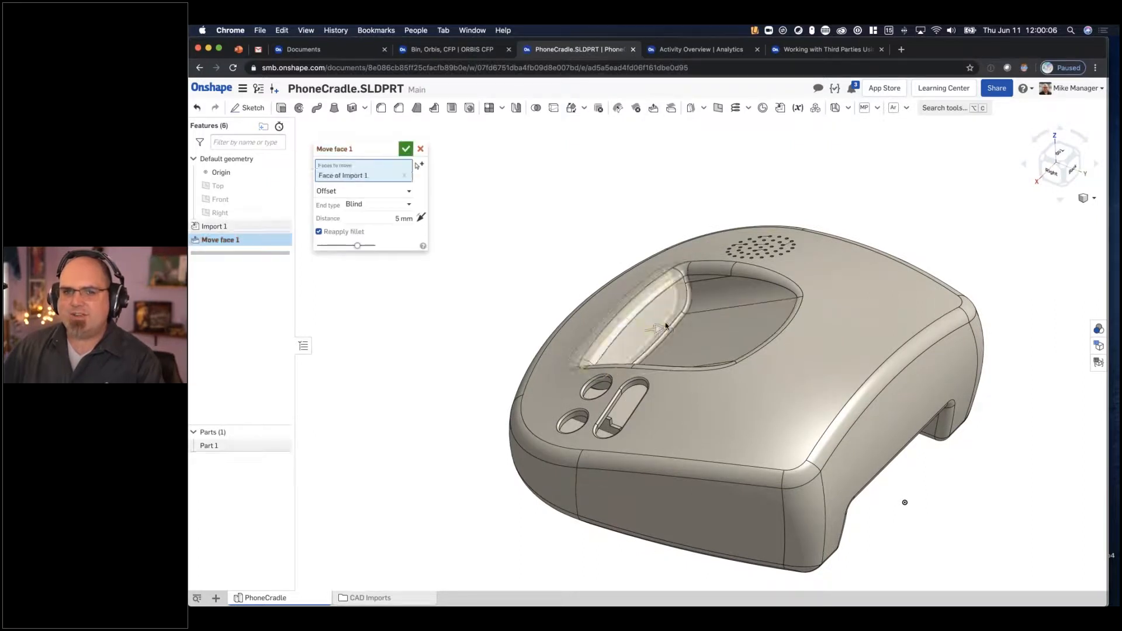
scroll(643, 330, "up", 3)
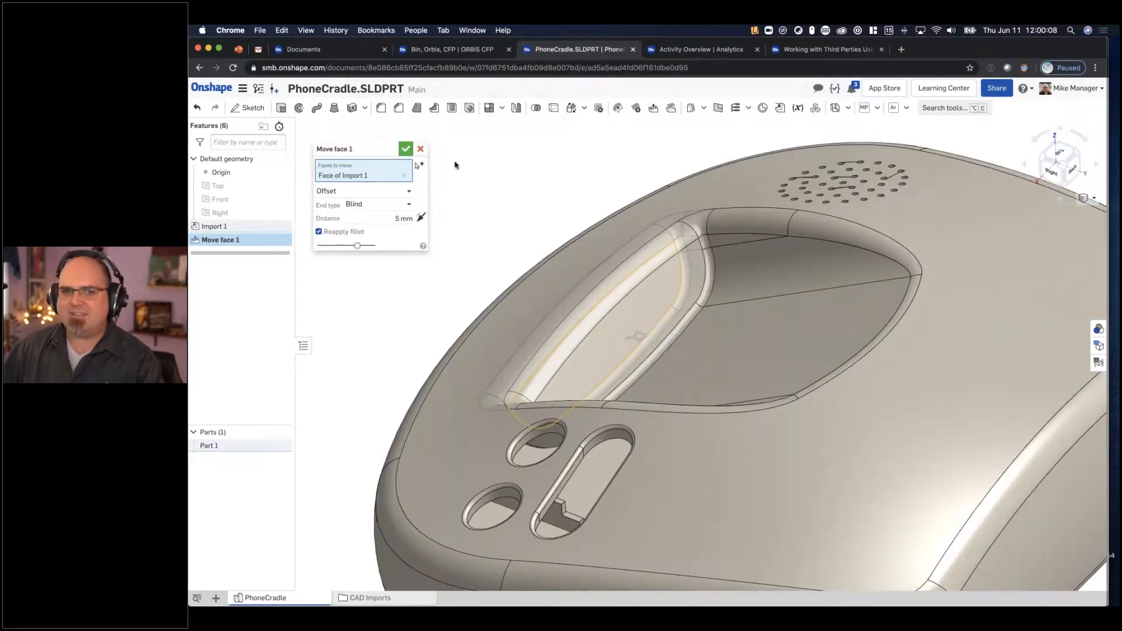
key("Return")
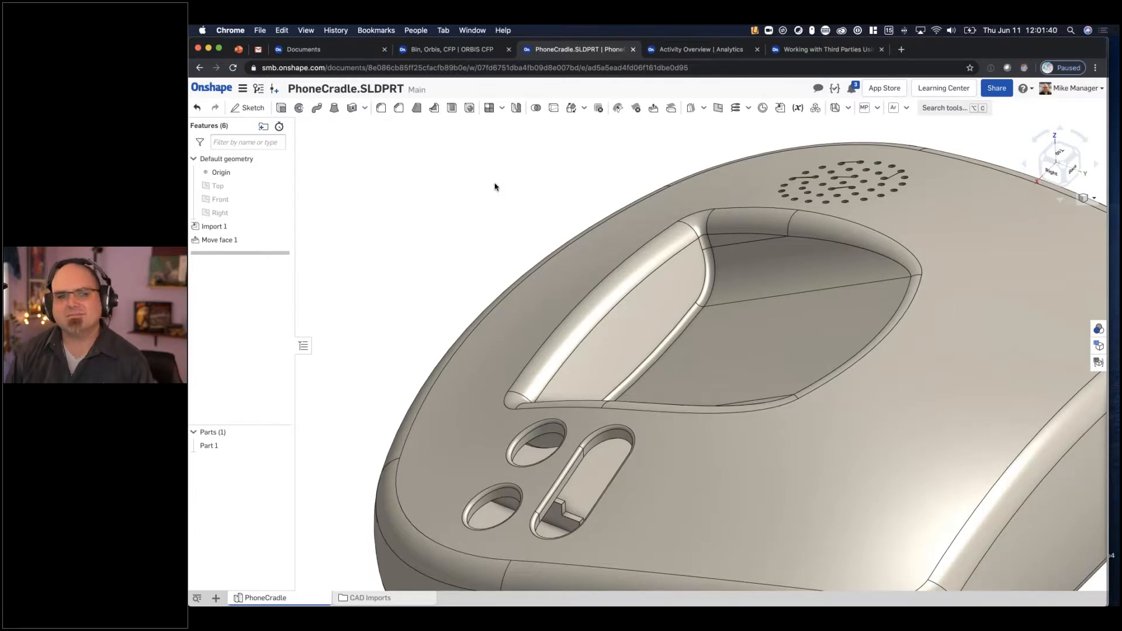
- Review the file formats offered for exporting the cradle's Part 1, leaving the export options without exporting
right_click(232, 445)
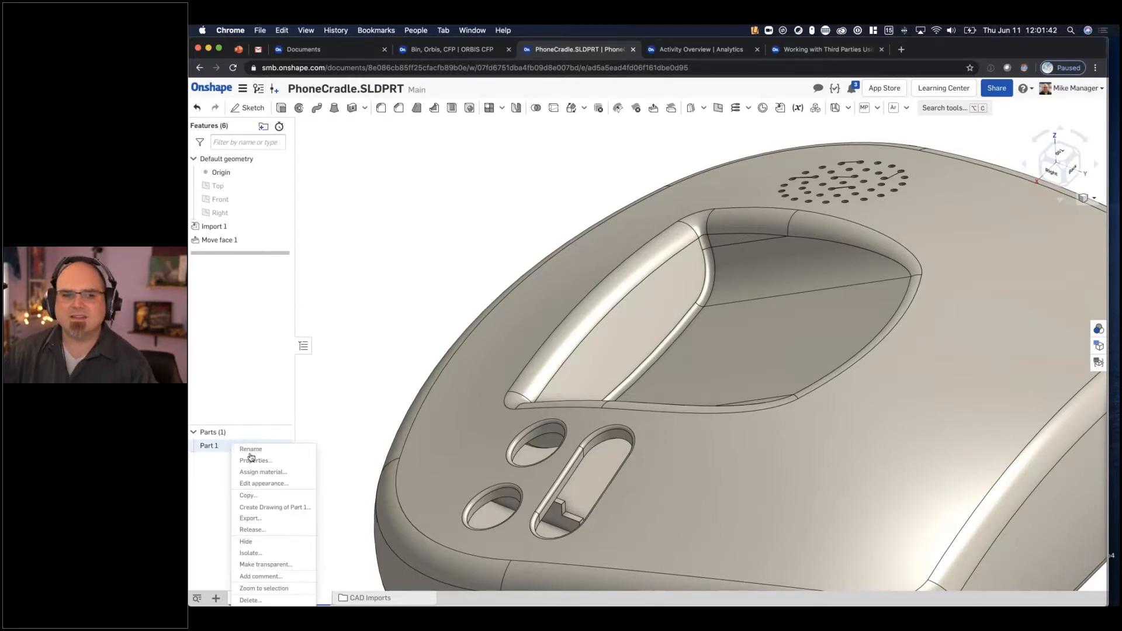
left_click(280, 519)
left_click(581, 185)
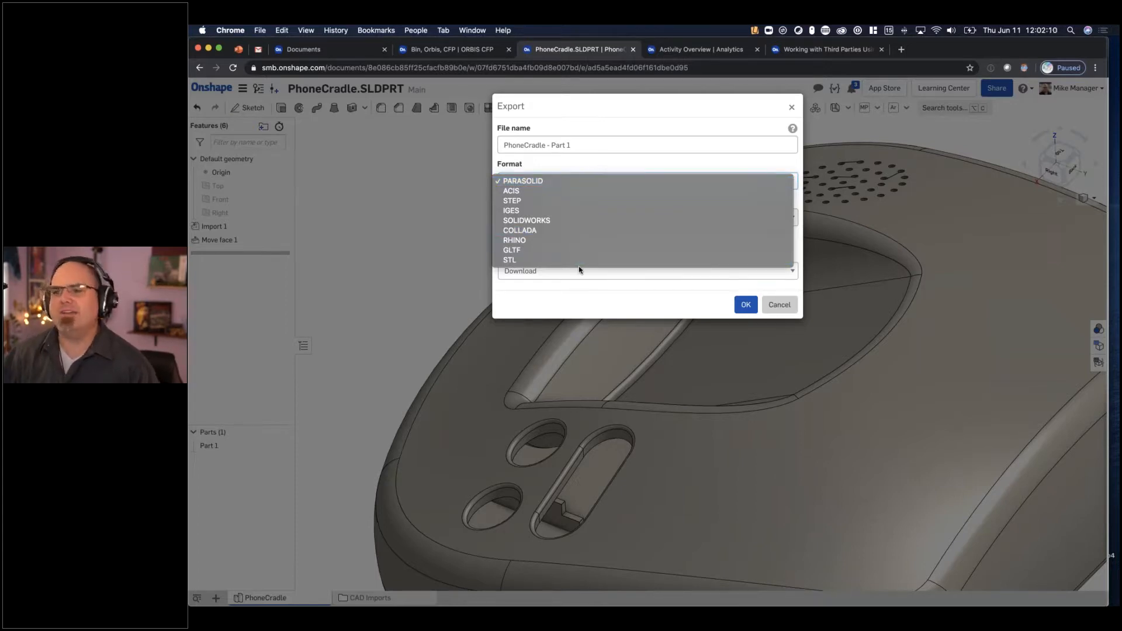
left_click(715, 124)
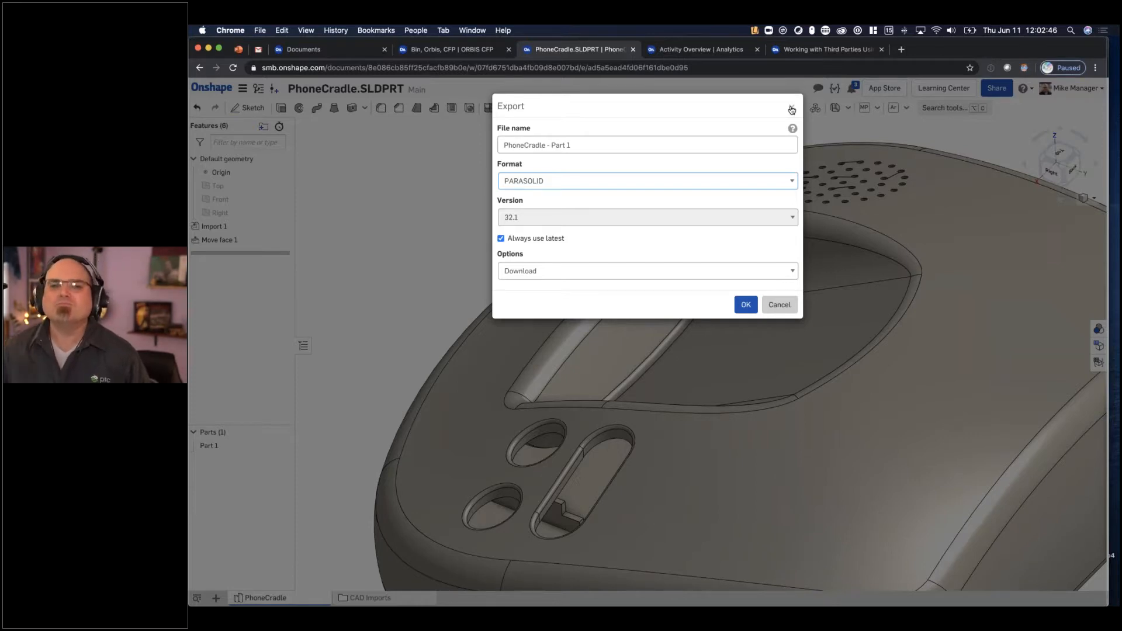
left_click(681, 180)
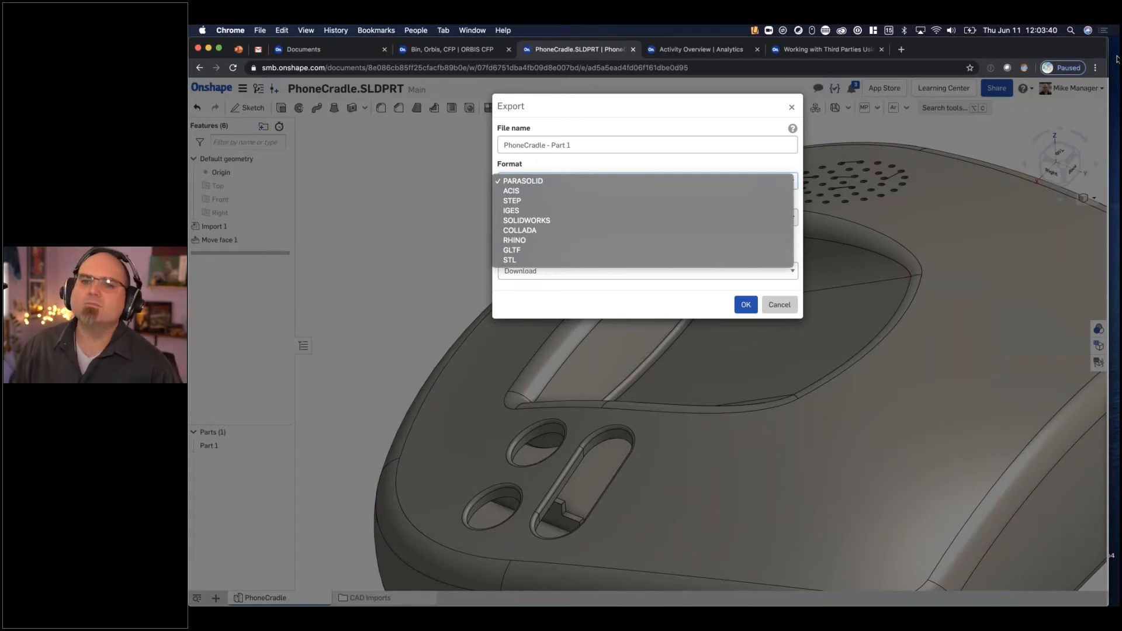
left_click(782, 304)
left_click(781, 306)
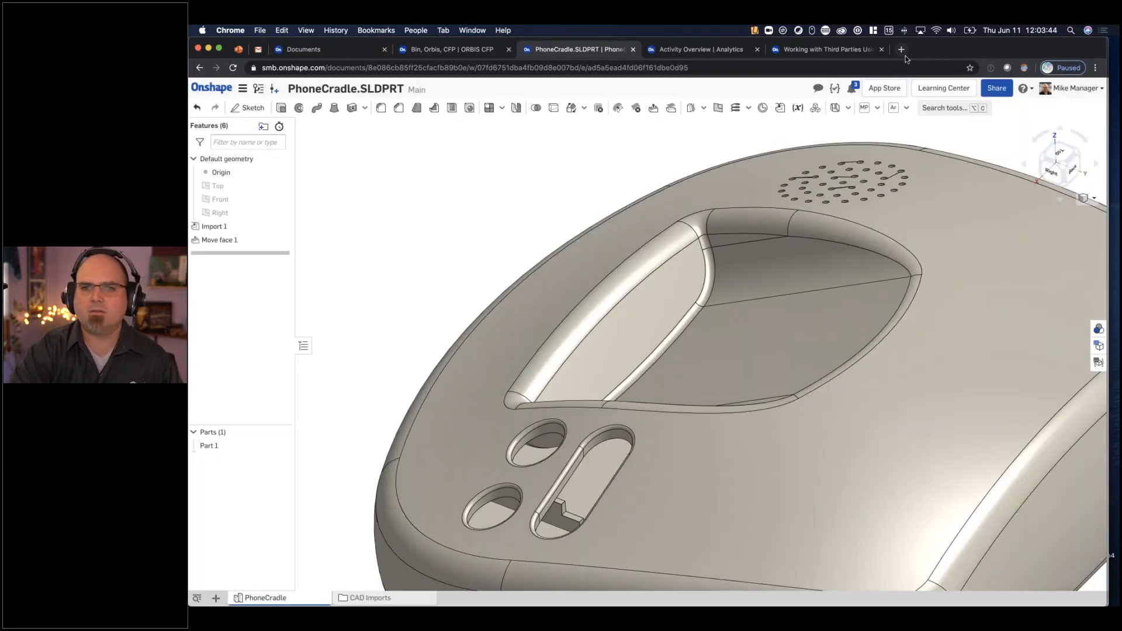
- Search Google for "tristar onshaep" in a new browser tab and open TriStar's Secure Cloud Workspace webinar result
left_click(904, 53)
type("tris")
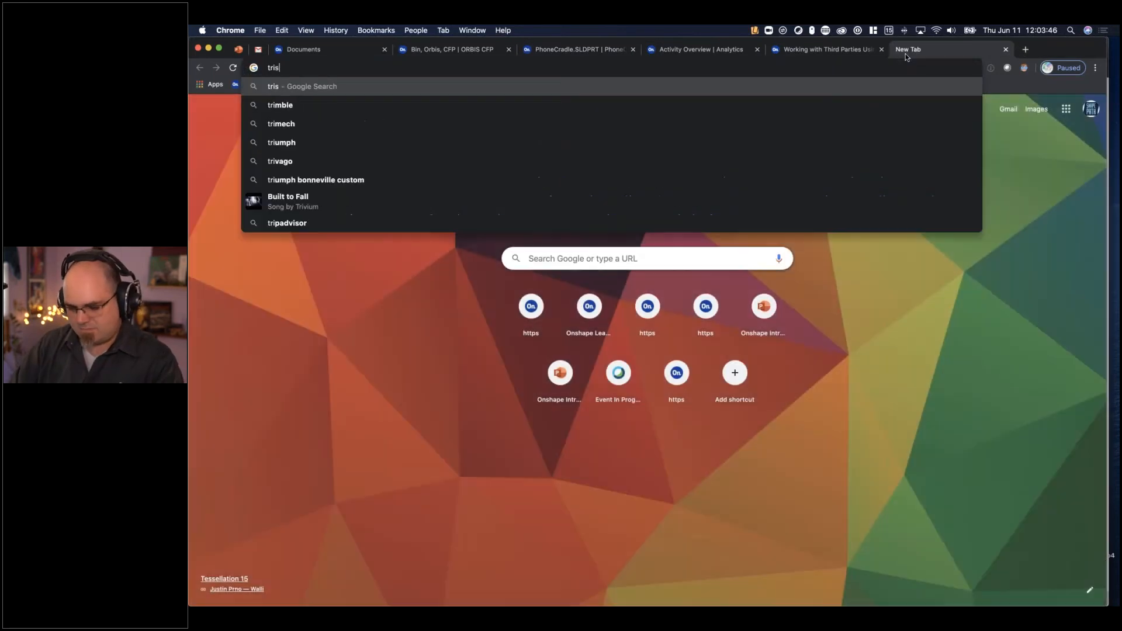
type("tar onshaep")
key("Return")
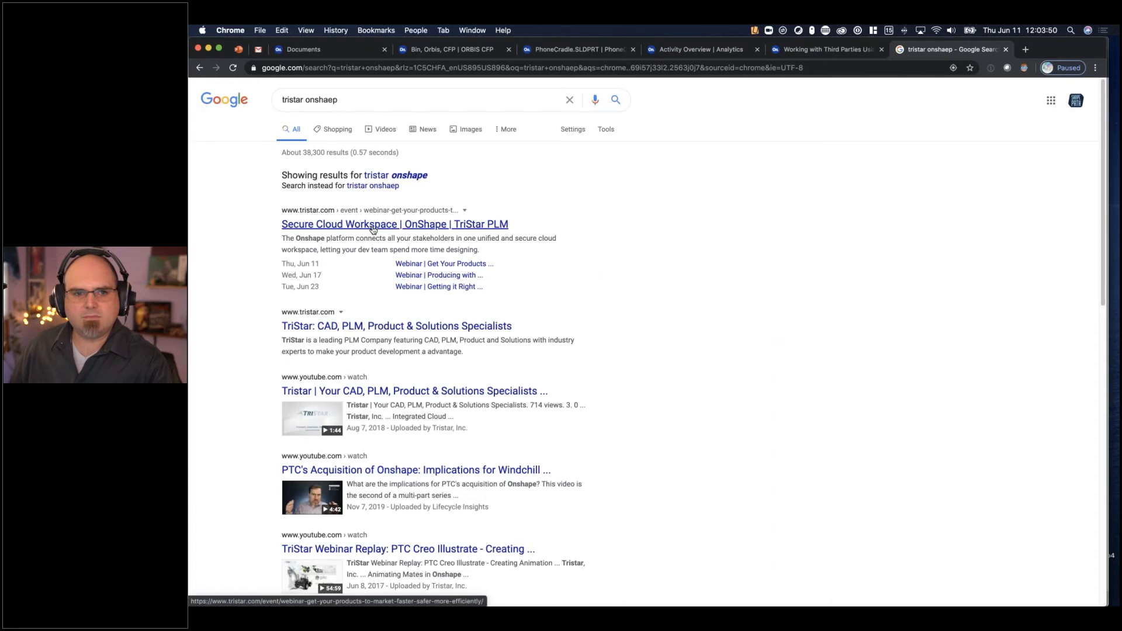
left_click(374, 230)
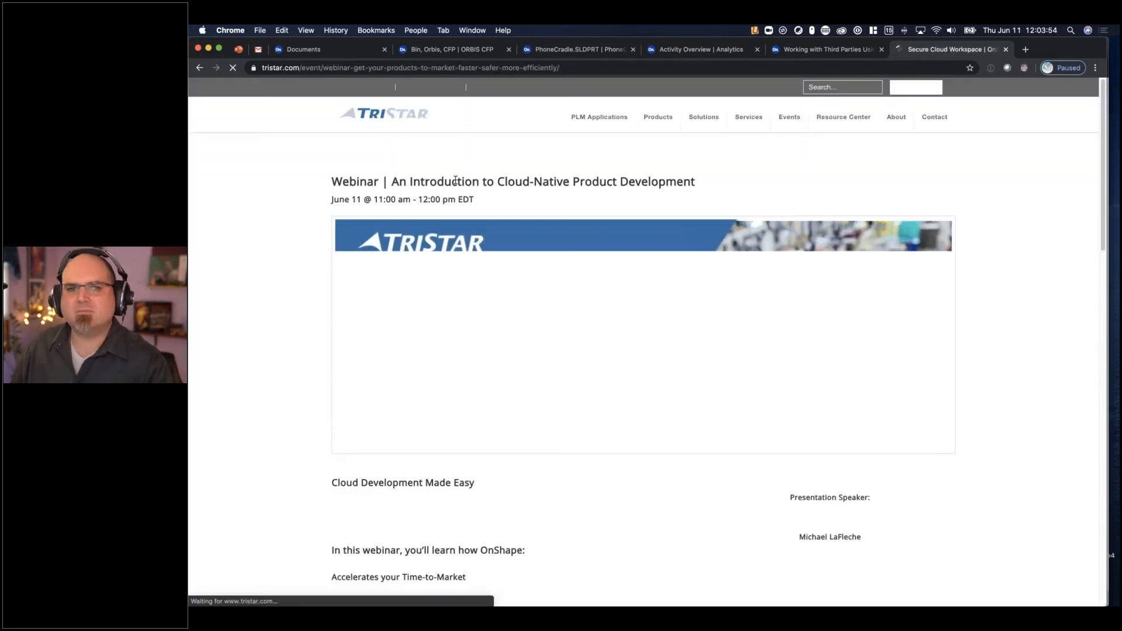
- Open the Onshape product page on the TriStar website and dismiss its COVID-19 announcement
mouse_move(571, 120)
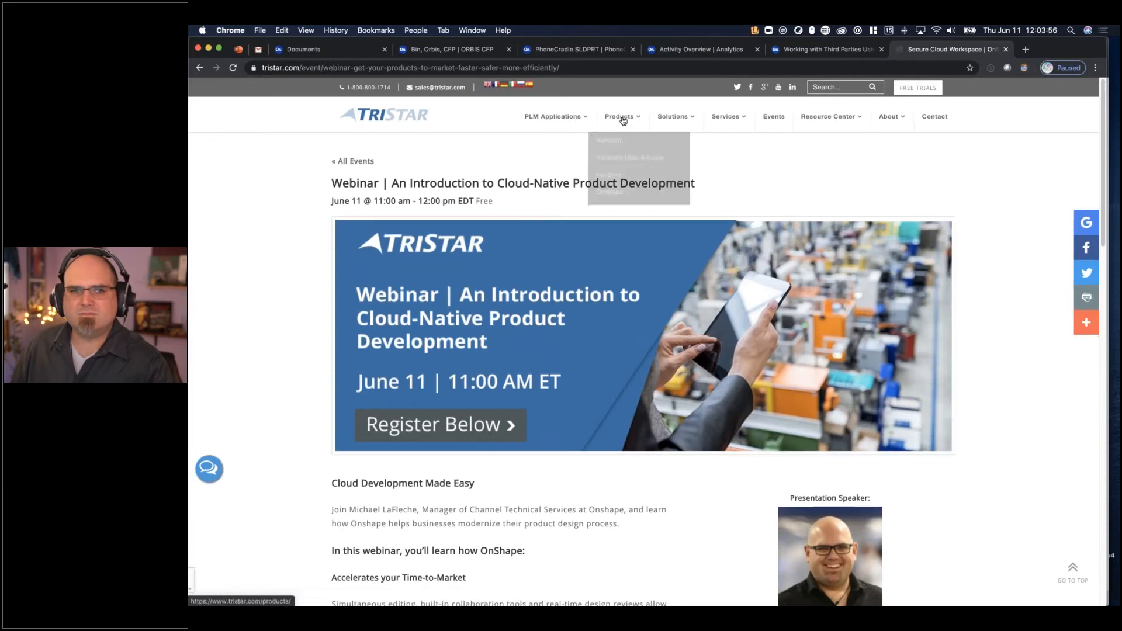
left_click(612, 190)
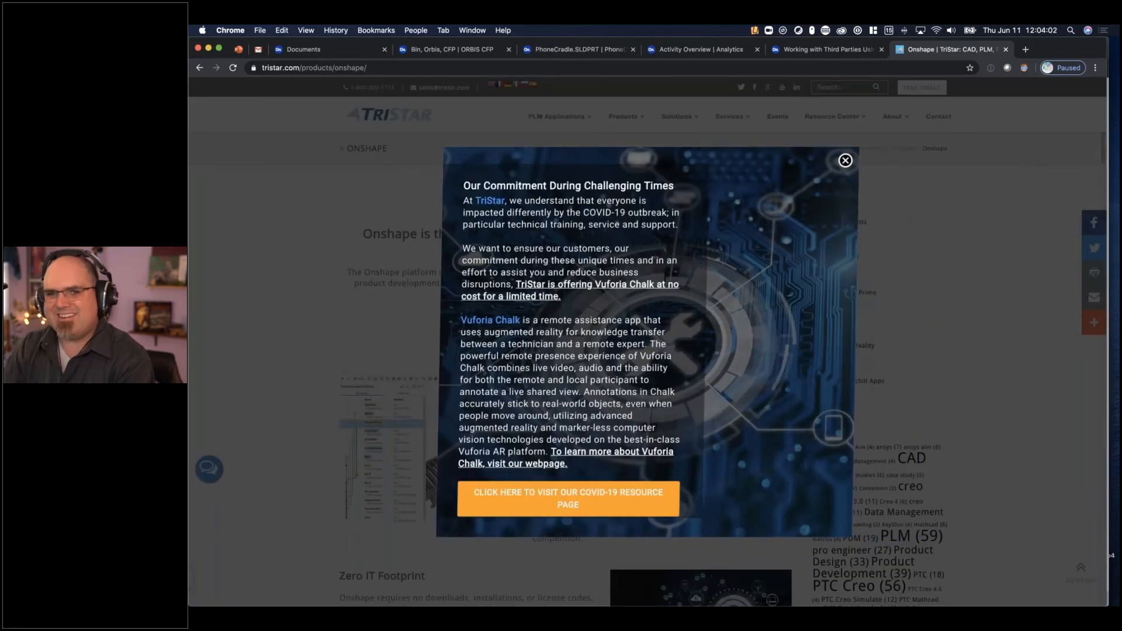
left_click(842, 161)
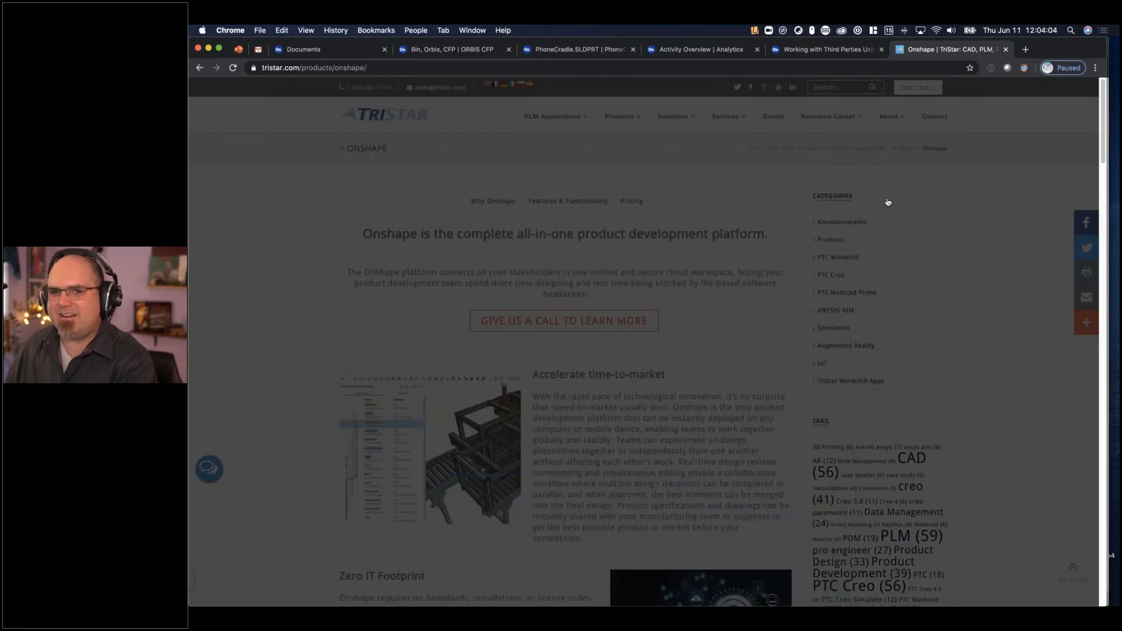